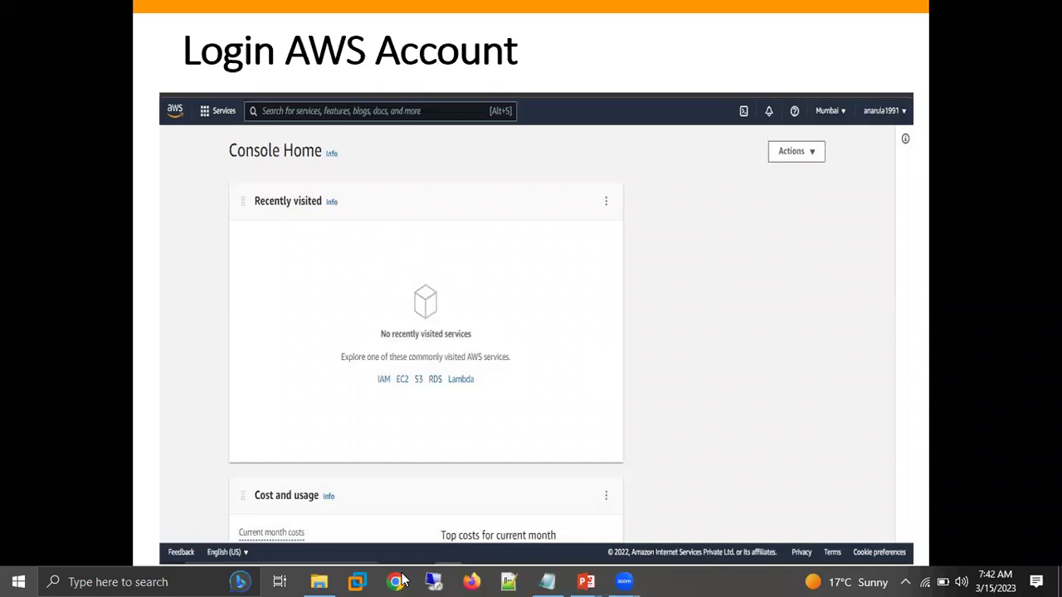
Switch from the slide show to Chrome and open the AWS sign-in page
key("Escape")
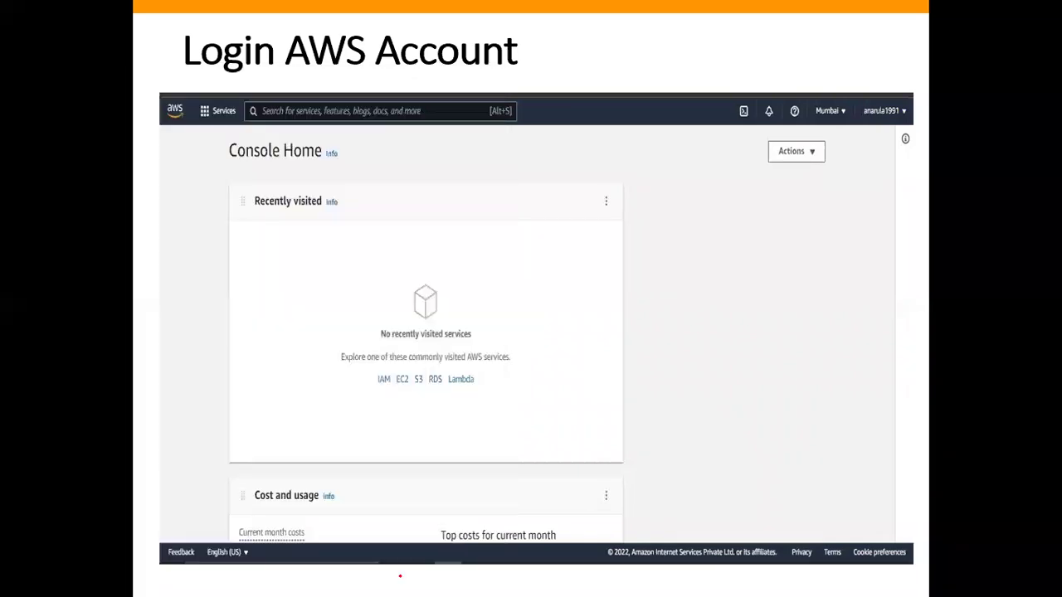
key("alt+Tab")
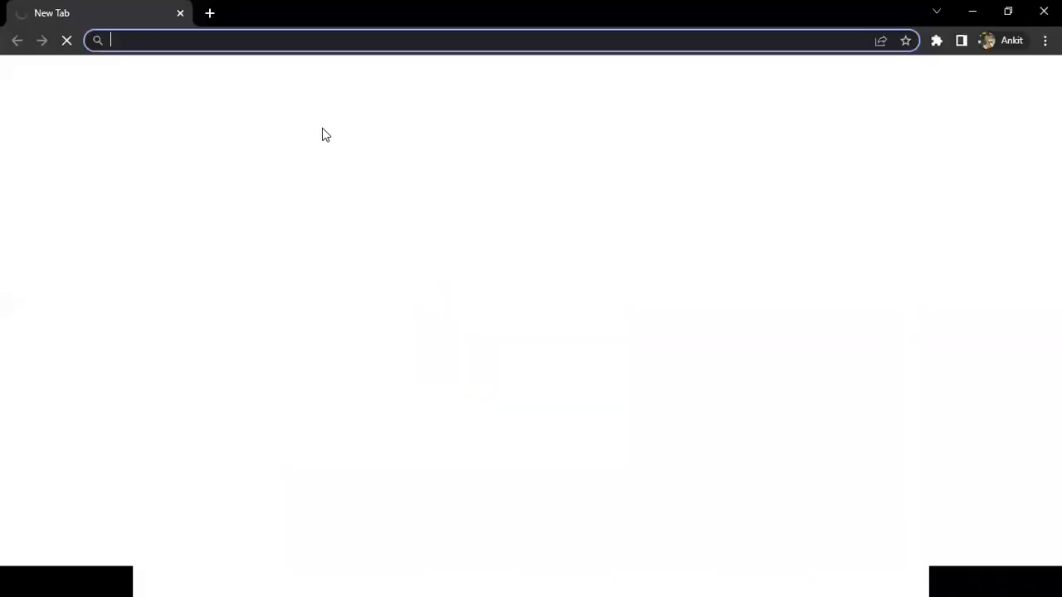
left_click(213, 68)
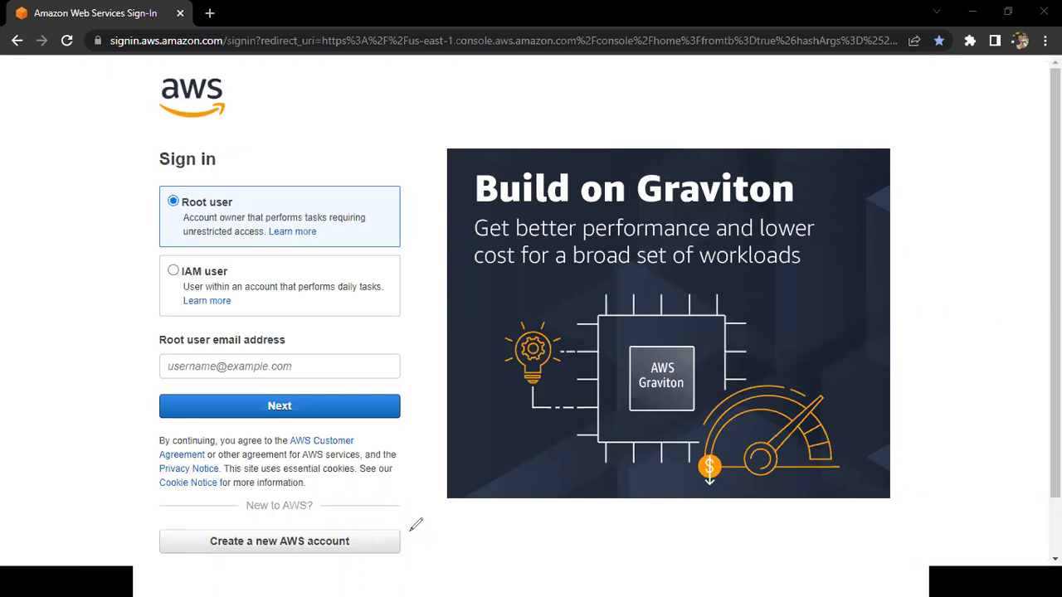
Circle the new AWS account option, mark the Root user, email address and IAM user areas, and clear the annotations
left_click_drag(411, 530, 178, 514)
mouse_move(261, 565)
left_mouse_down()
mouse_move(407, 542)
mouse_move(410, 523)
left_mouse_up()
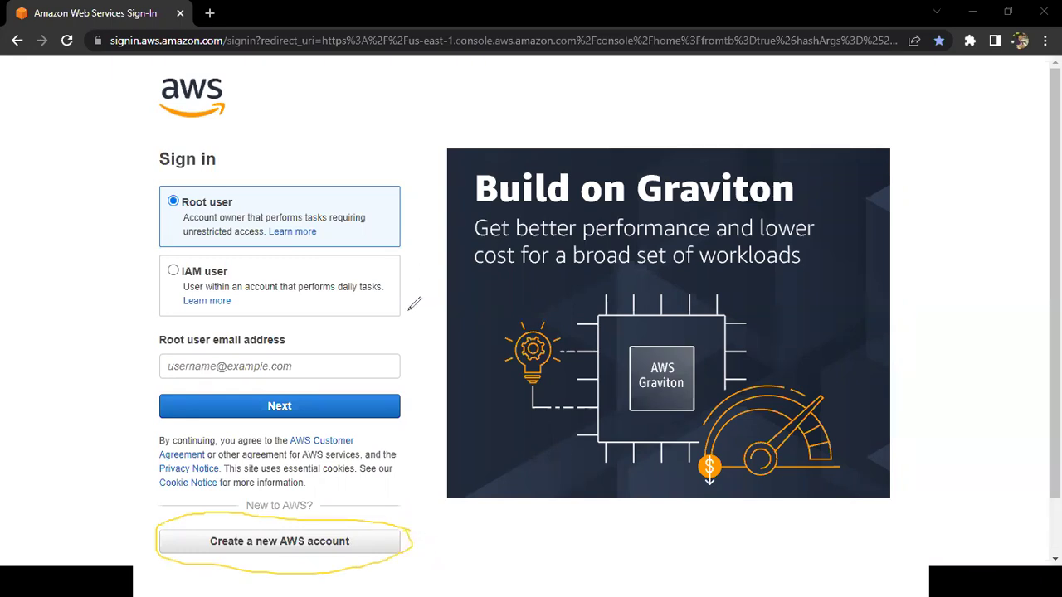
left_click_drag(241, 211, 301, 172)
left_click_drag(347, 362, 379, 354)
left_click_drag(234, 274, 276, 273)
left_click_drag(268, 271, 369, 304)
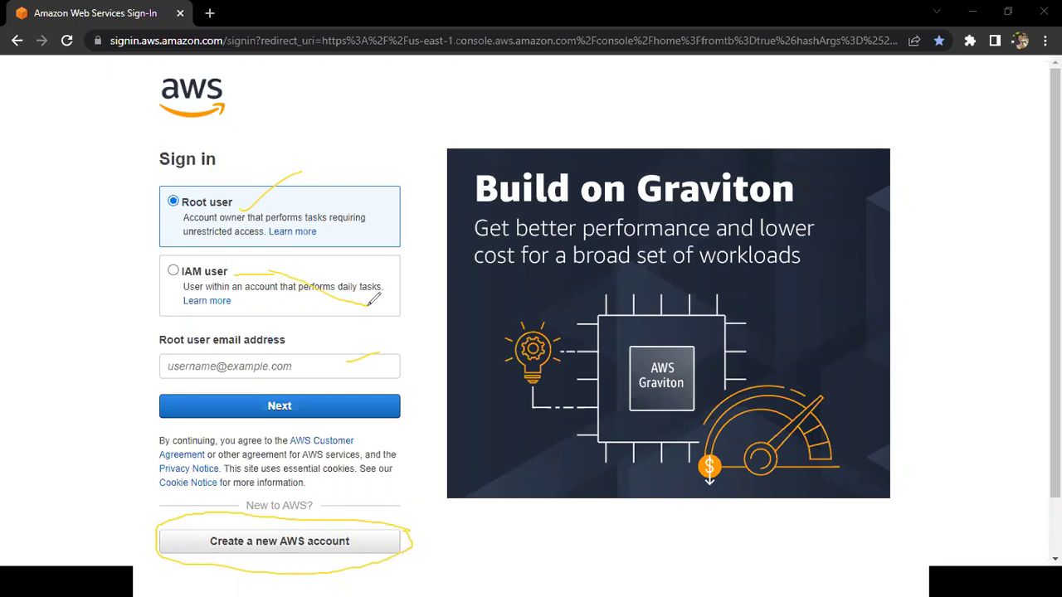
key("Escape")
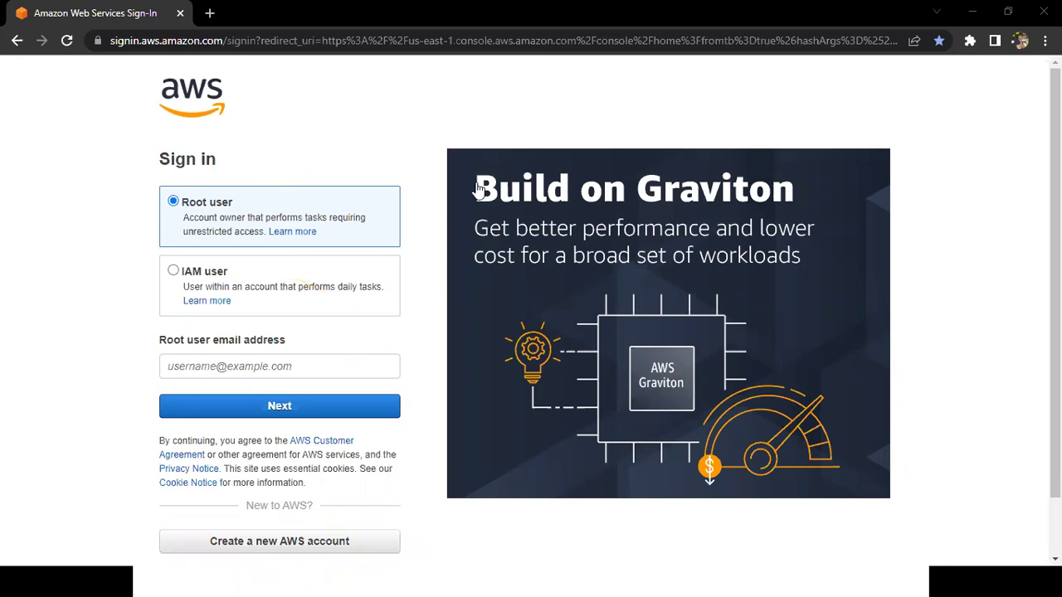
Choose IAM user sign-in to examine its account ID field, and return to the Root user option
left_click(178, 278)
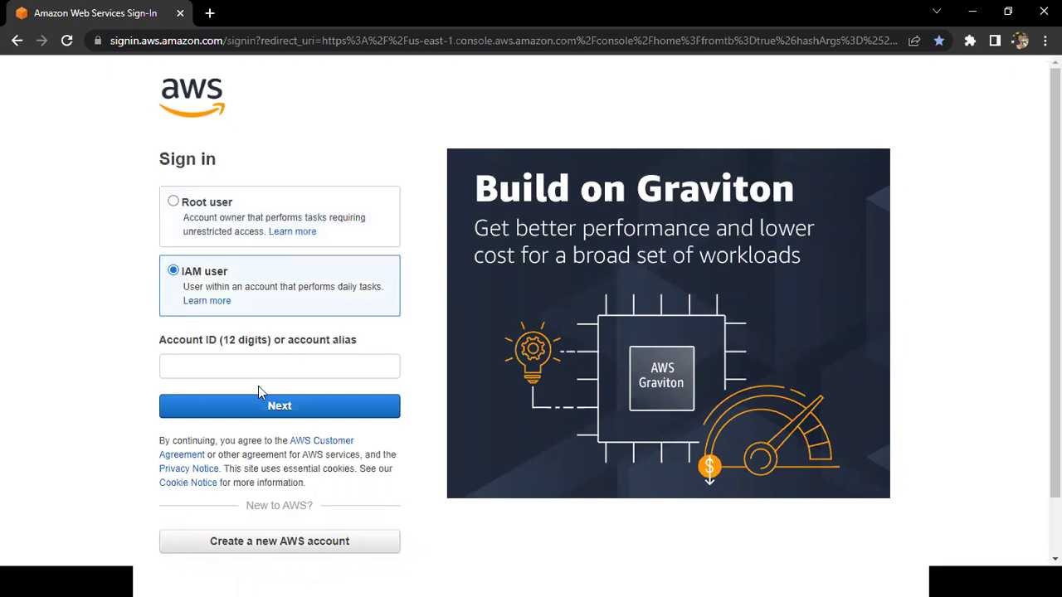
left_click_drag(166, 340, 225, 337)
left_click(225, 337)
left_click(191, 208)
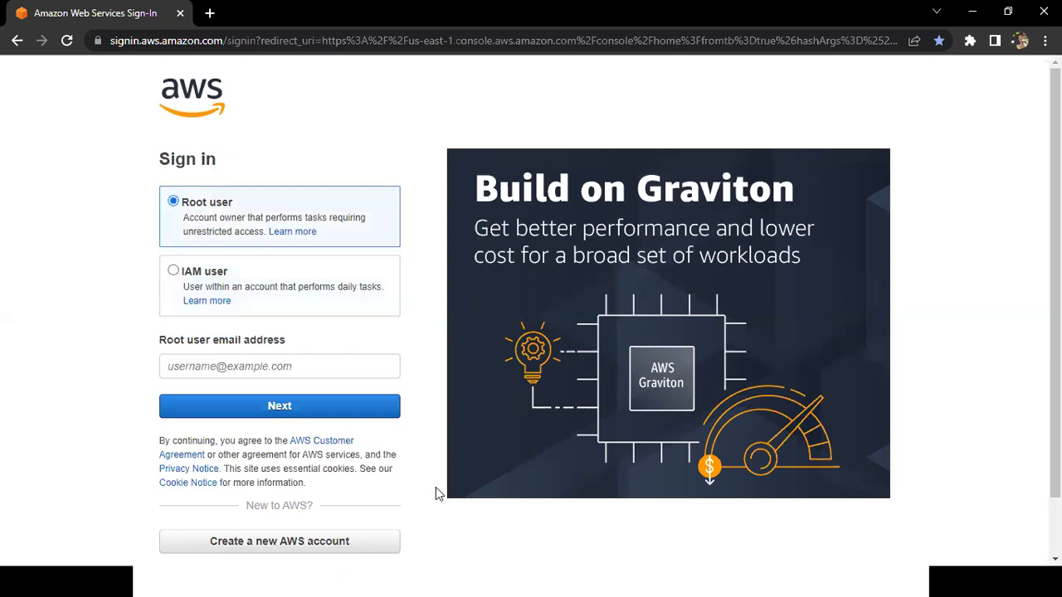
Sign in as the root user with the account's email address and password, and follow the option to sign in again
left_click(287, 427)
left_click(251, 410)
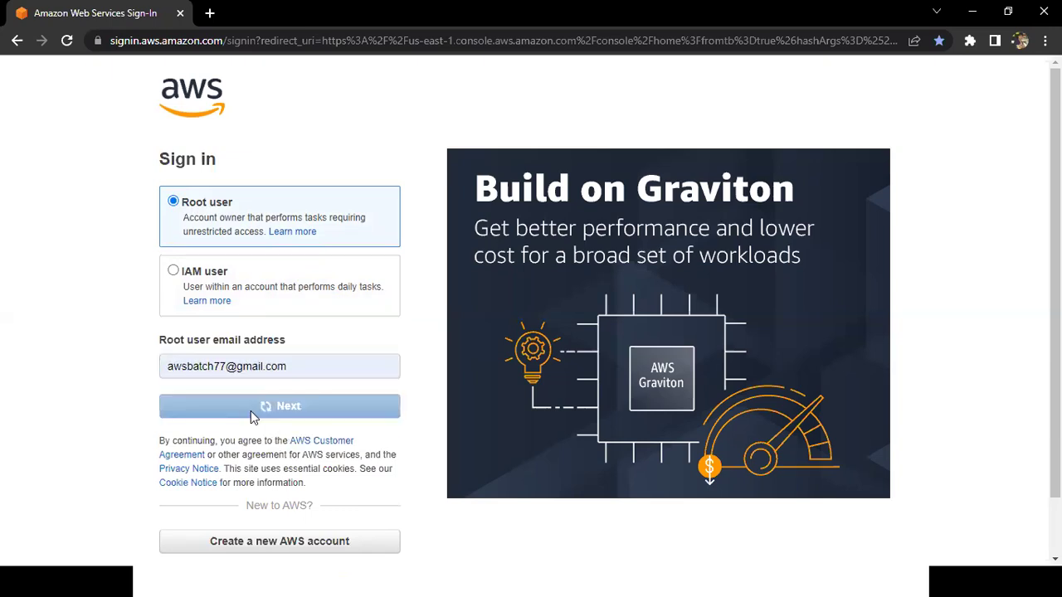
key("ctrl+v")
type("••••")
key("Return")
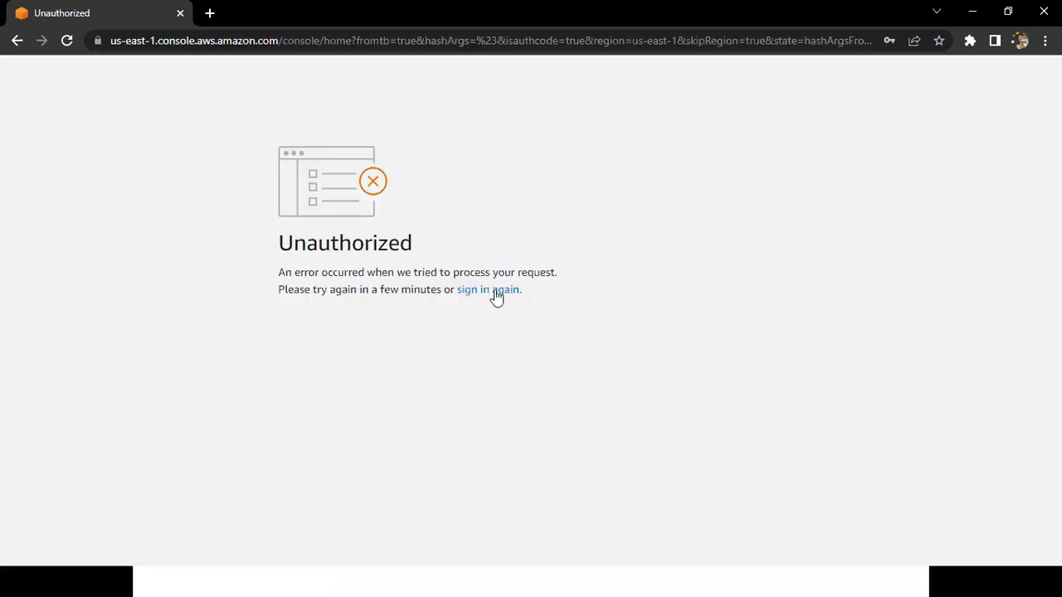
left_click(495, 292)
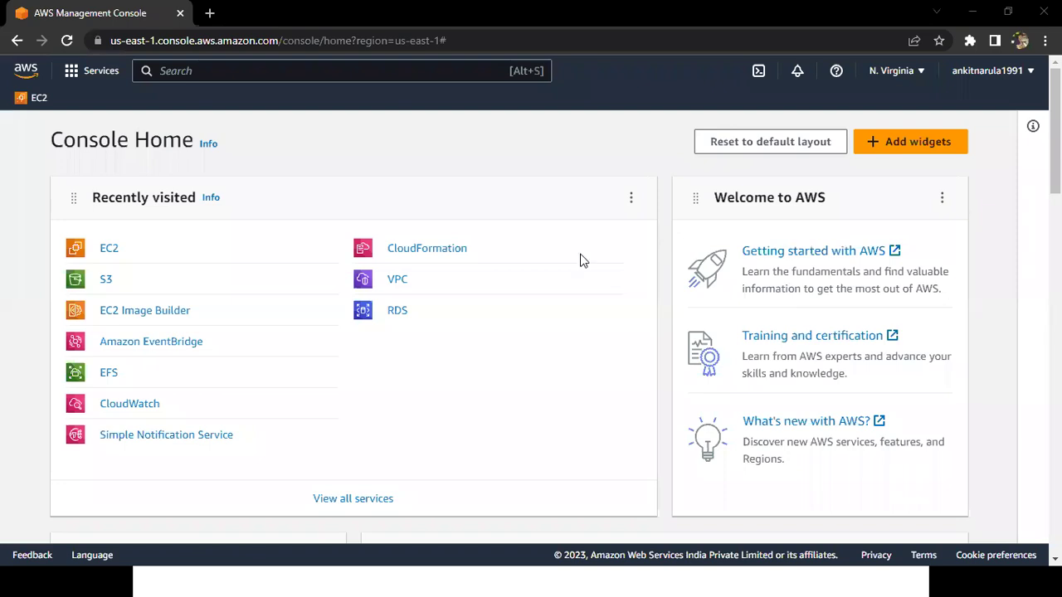
Open the VPC dashboard to view its resources and return to Console Home
left_click(398, 281)
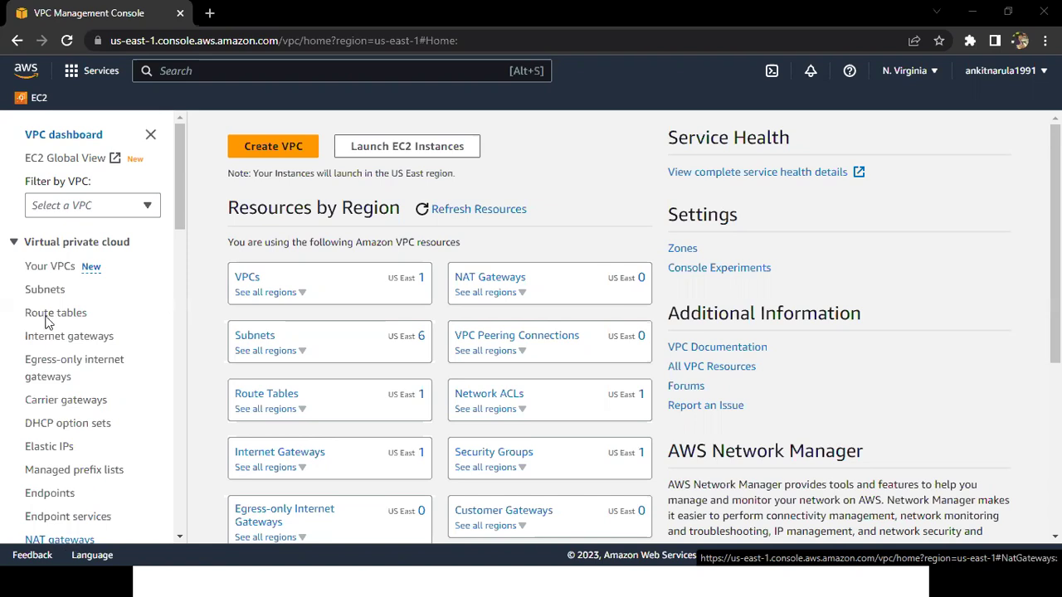
left_click(27, 79)
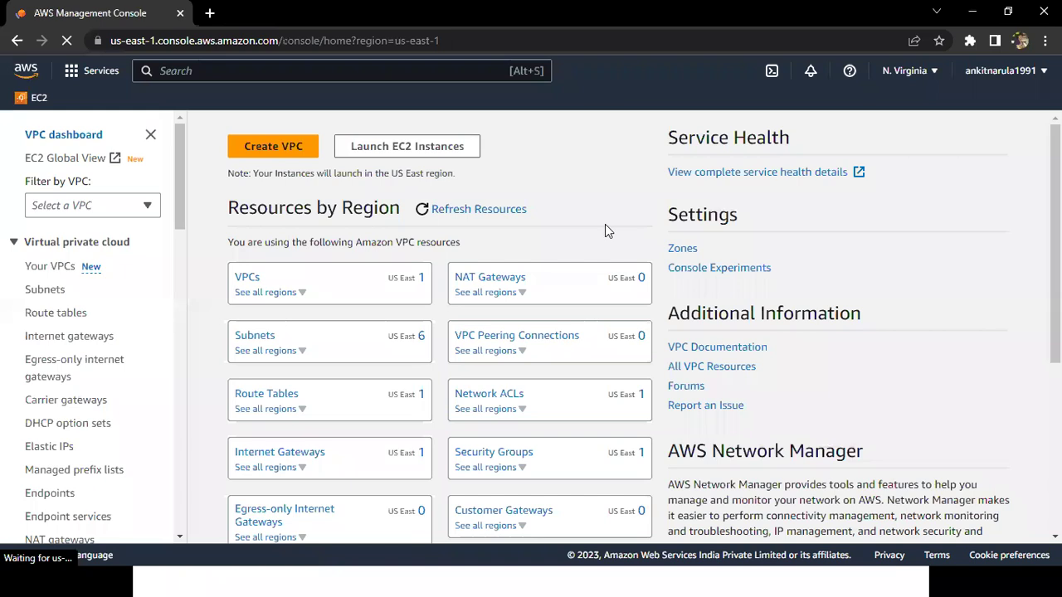
Switch to the AWS Account slide show in PowerPoint, end it and discard the ink annotations
mouse_move(585, 585)
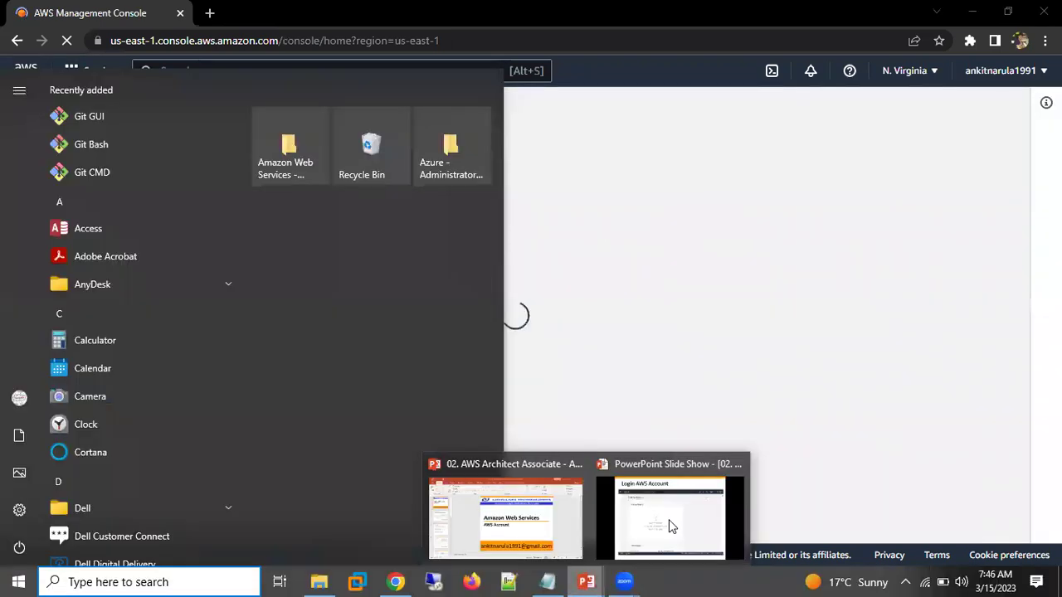
left_click(669, 526)
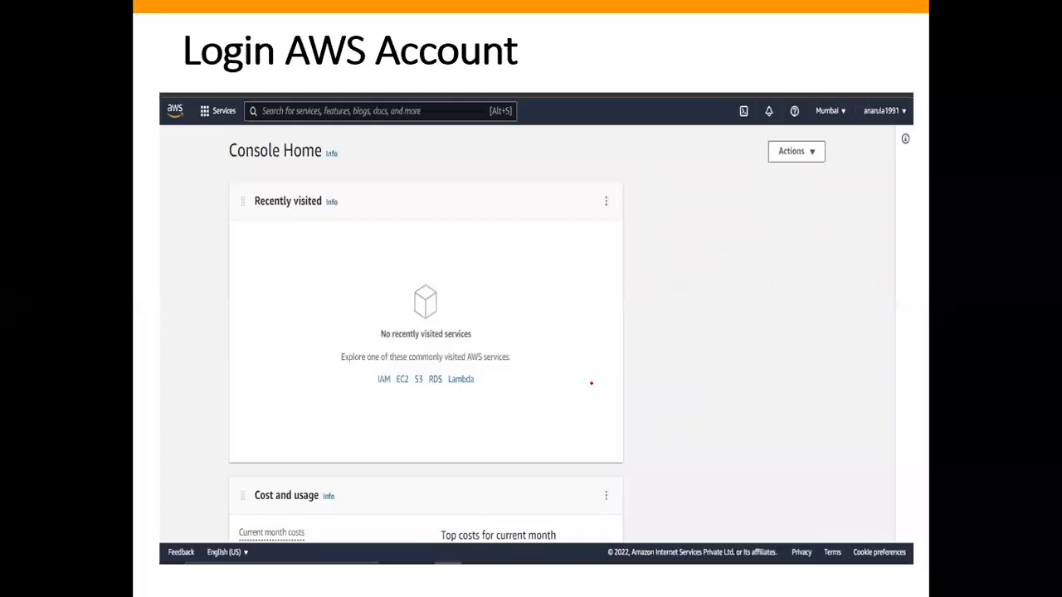
left_click(591, 383)
left_click(590, 385)
left_click(591, 384)
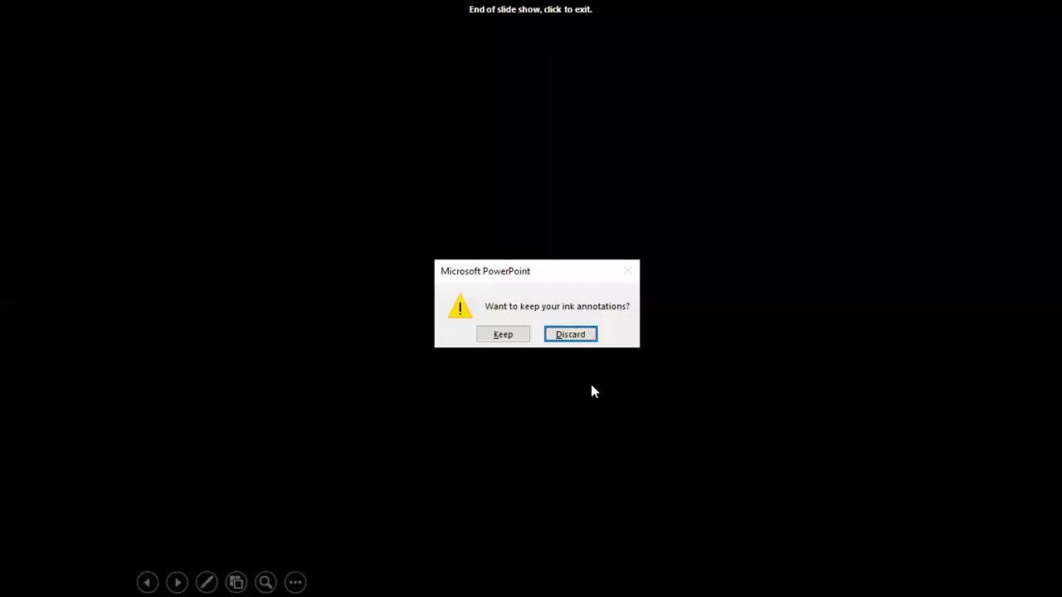
key("Return")
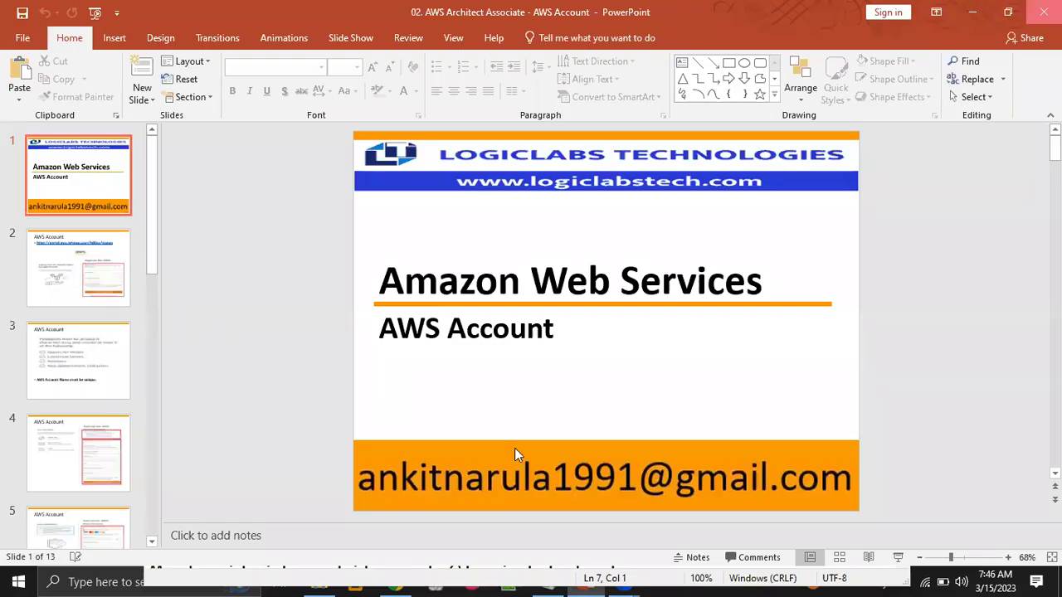
Open the presentation "03. AWS Architect Associate - EC2 - Windows" from its folder and start its slide show
key("alt+Tab")
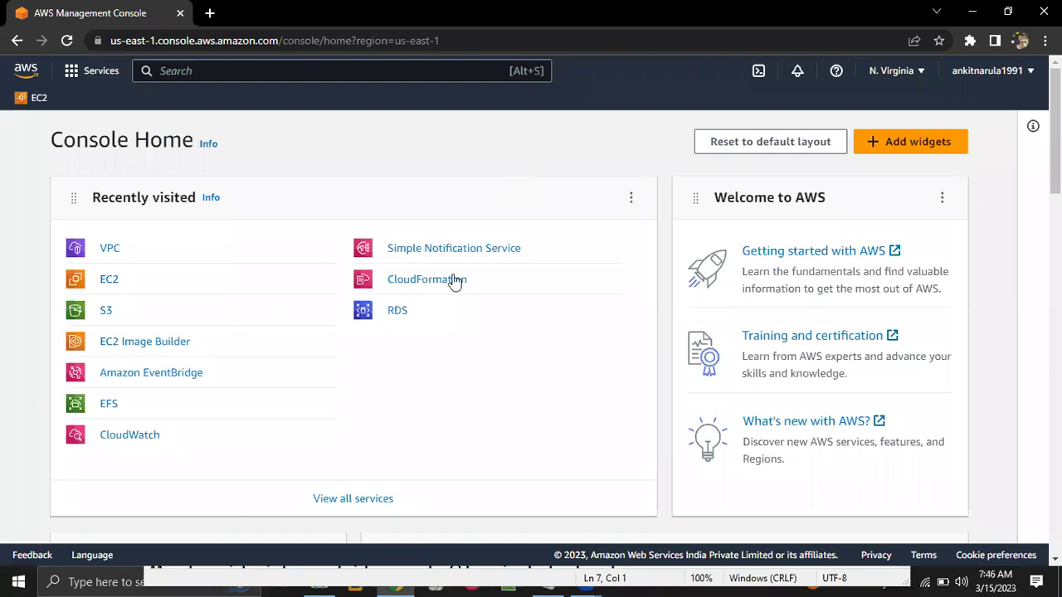
left_click(322, 581)
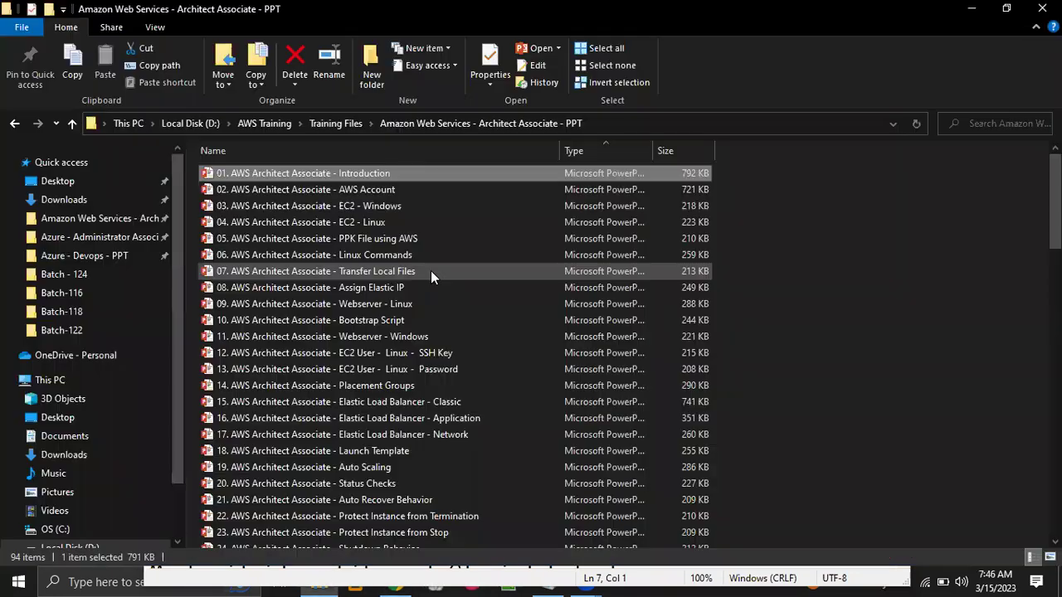
left_click(331, 205)
double_click(331, 204)
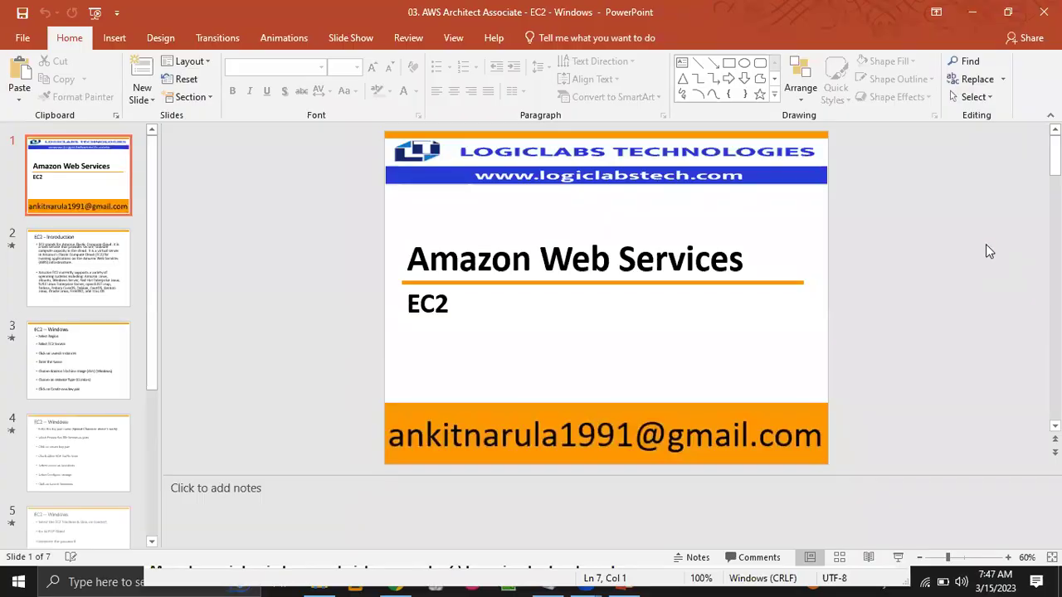
left_click(94, 14)
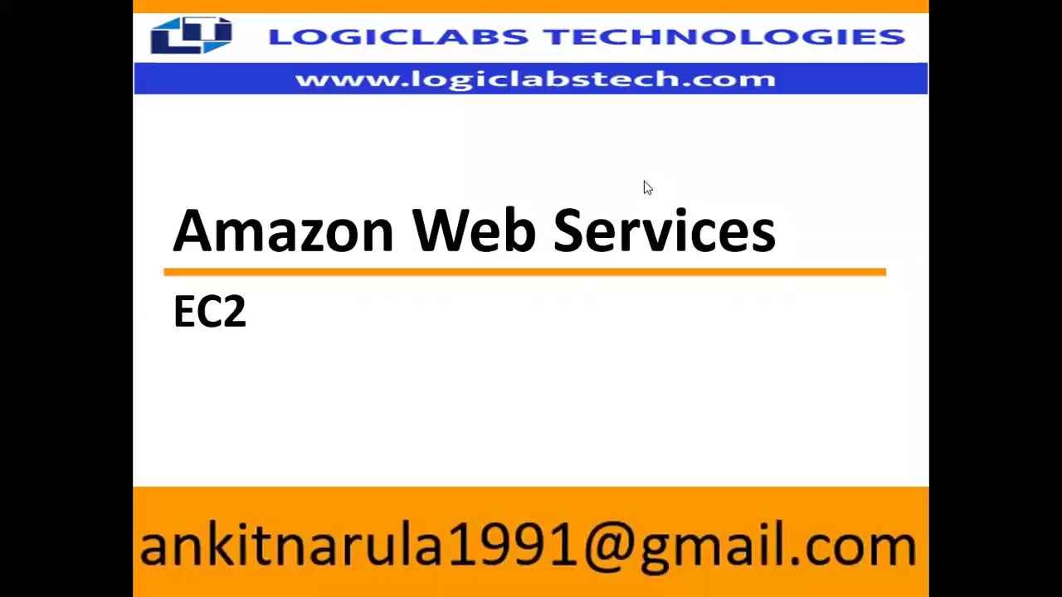
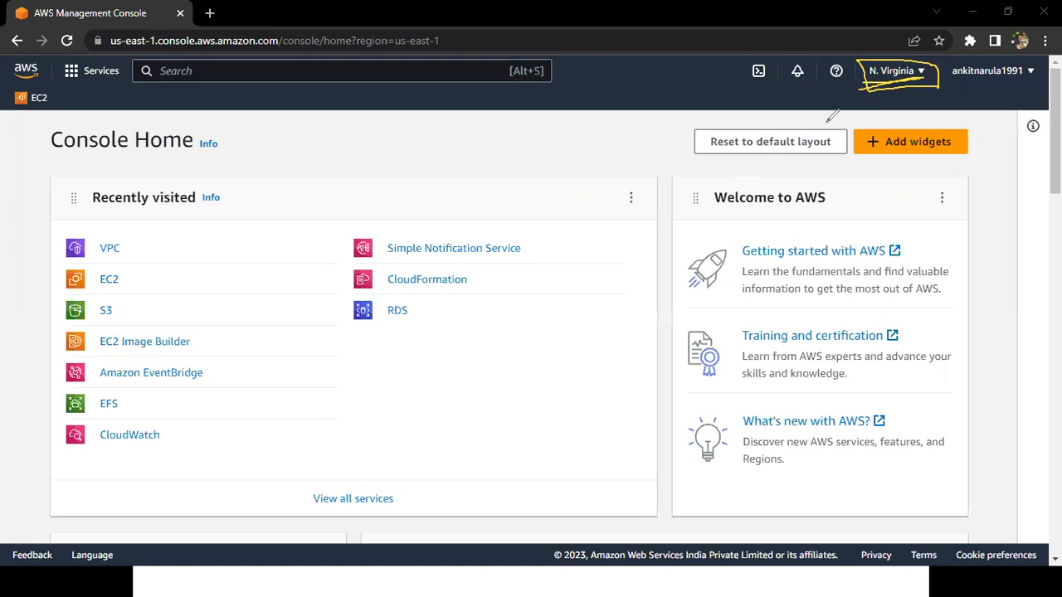
Clear the annotations around the region name and set the AWS console region to Asia Pacific (Mumbai)
key("Escape")
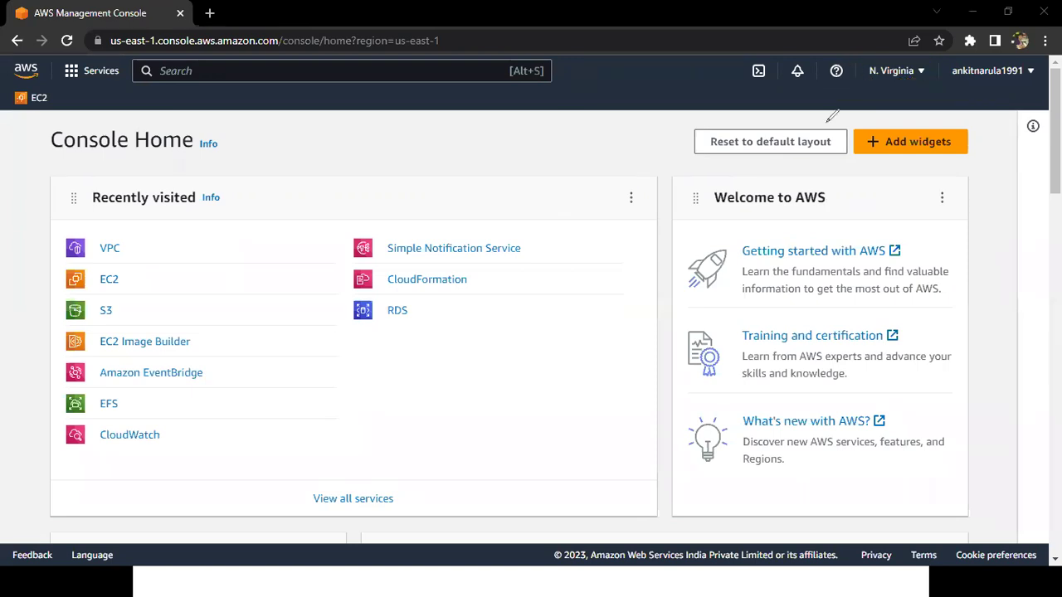
left_click(919, 84)
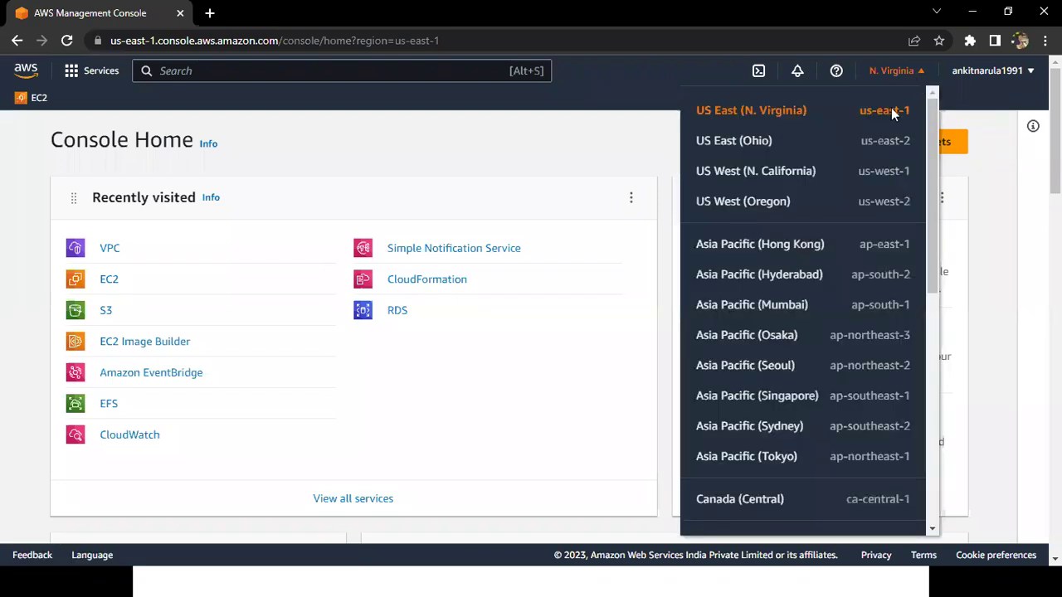
left_click(893, 114)
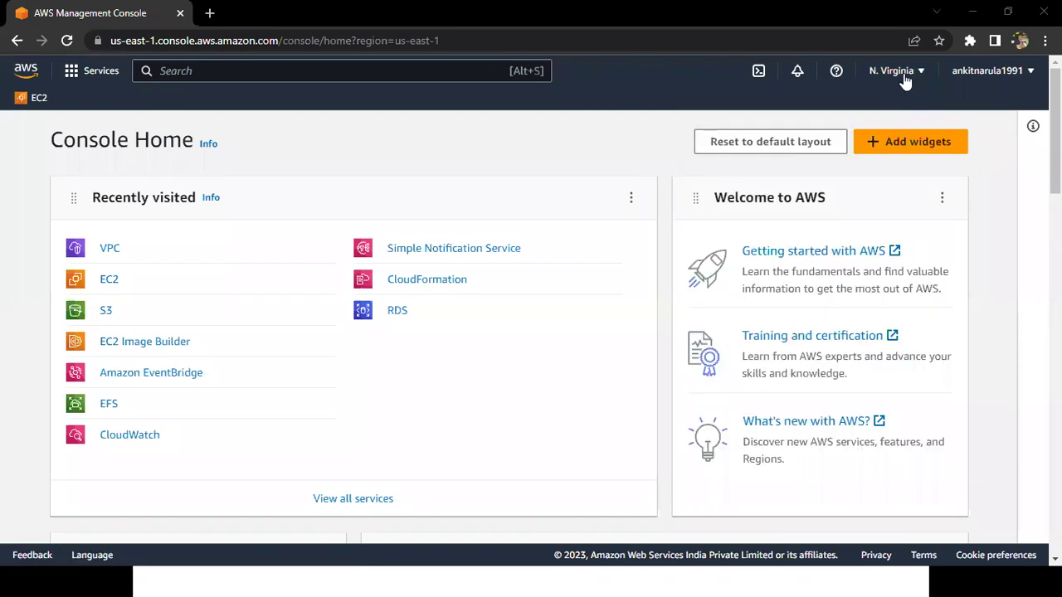
left_click(903, 73)
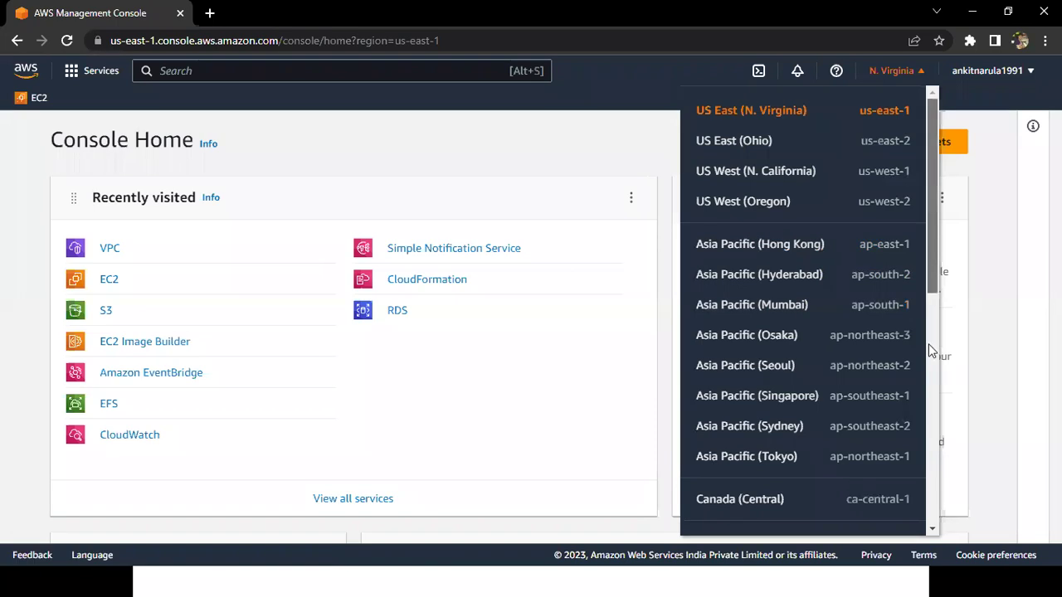
scroll(929, 373, "down", 3)
scroll(914, 217, "down", 1)
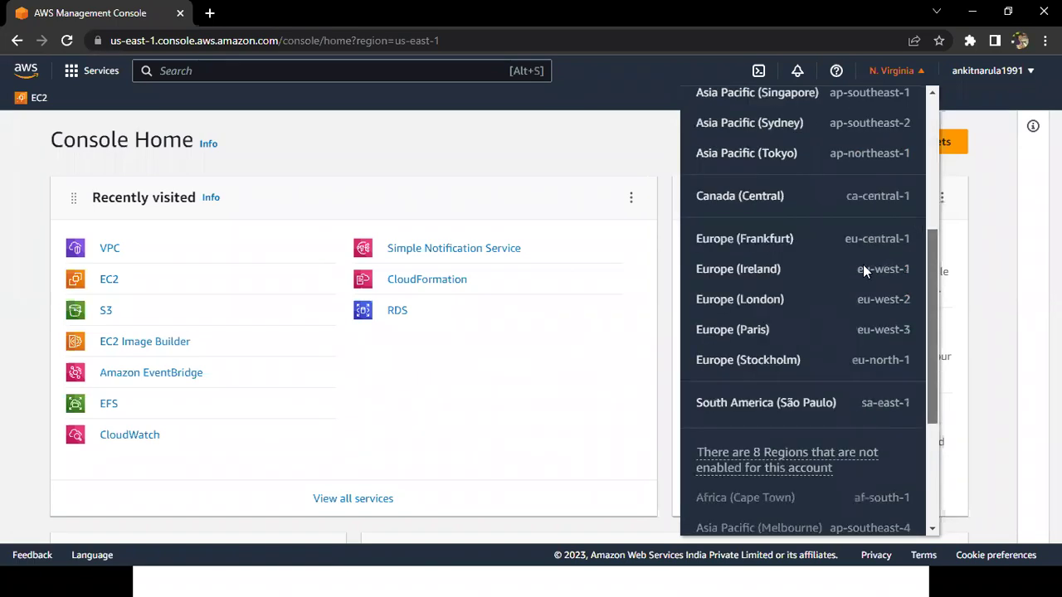
scroll(774, 316, "up", 5)
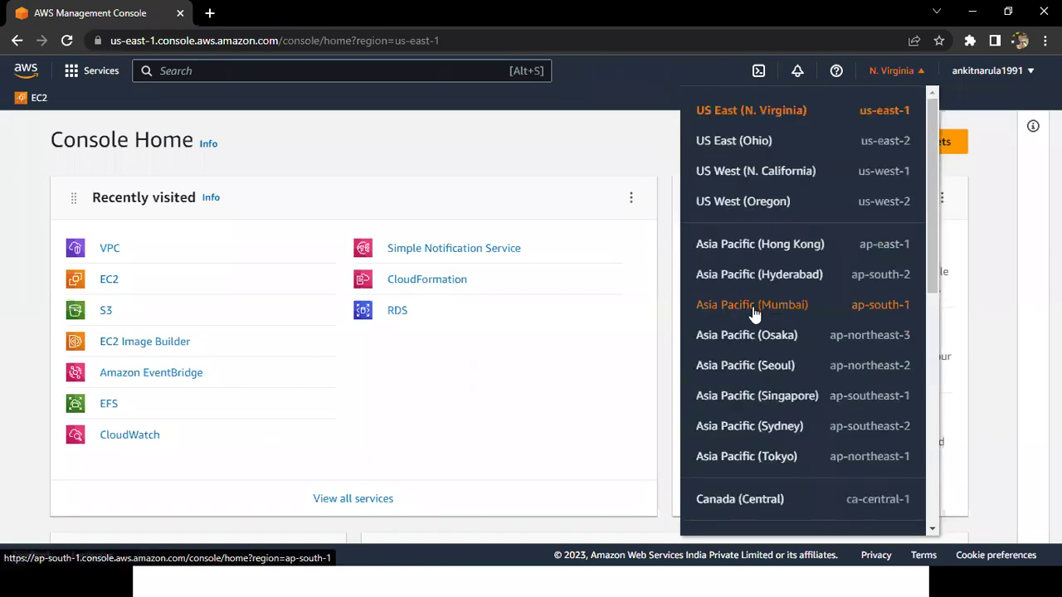
left_click(752, 307)
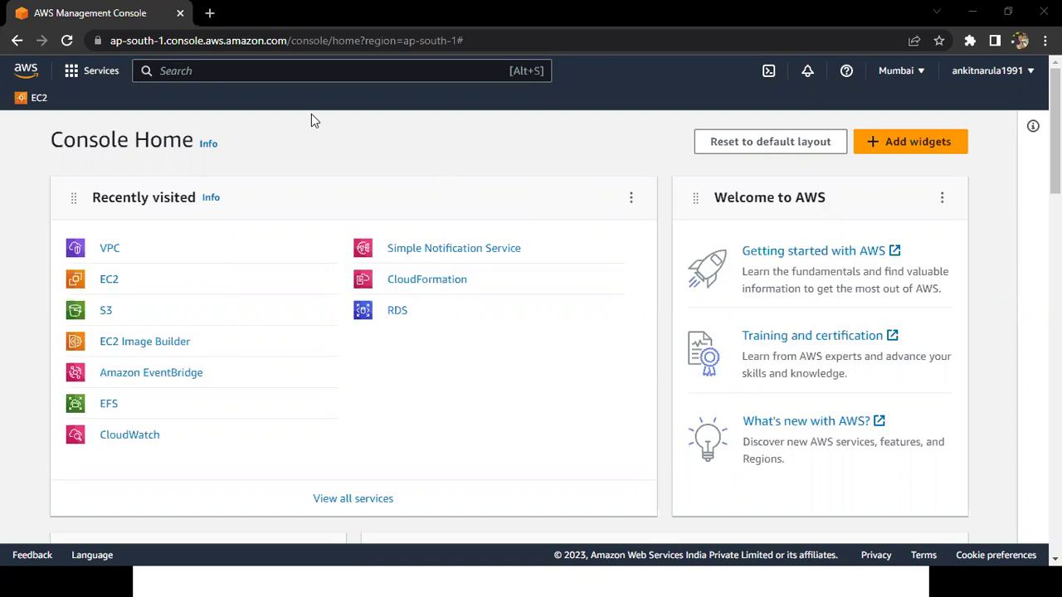
Switch to the EC2 – Windows slide show, underline EC2 Service on the slide, and return to the AWS console
key("alt+Tab")
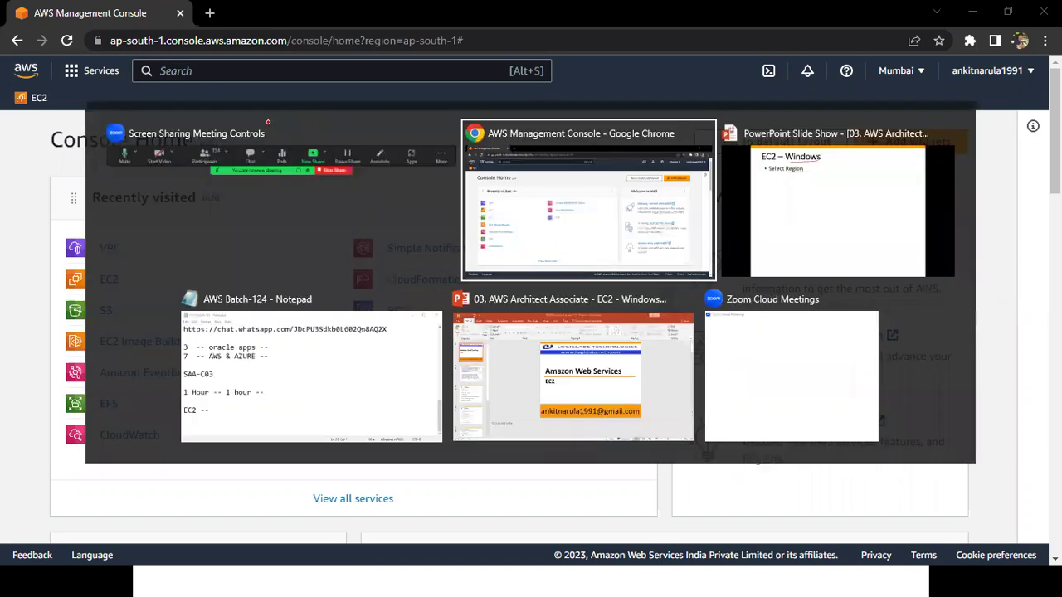
key("alt+Tab")
left_click_drag(384, 197, 304, 199)
key("alt+Tab")
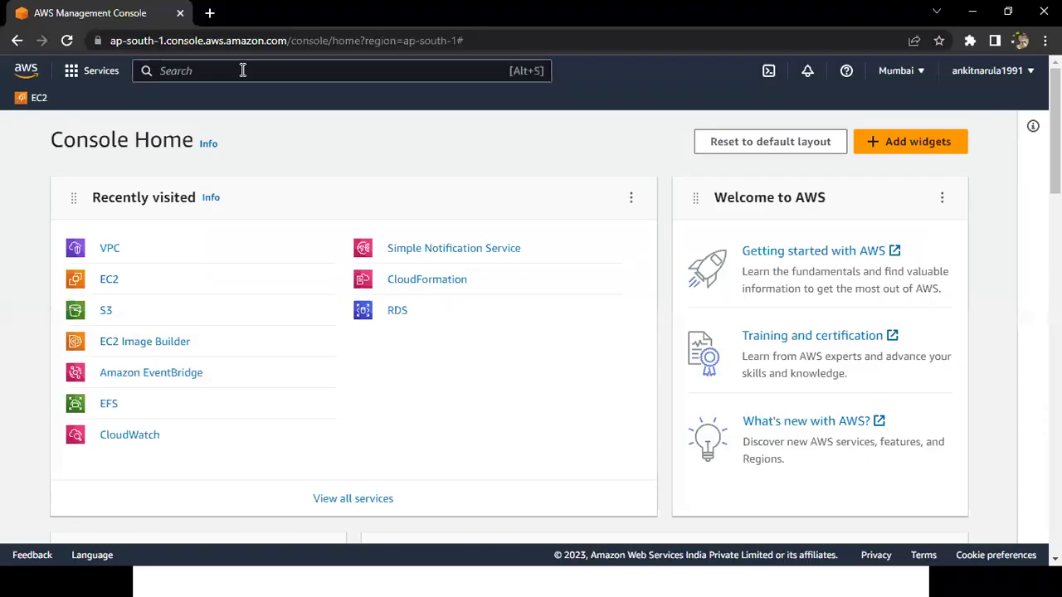
Search the AWS console for "ec2", highlight the EC2 description and open the EC2 service
left_click(242, 70)
type("ec2")
left_click_drag(371, 211, 510, 212)
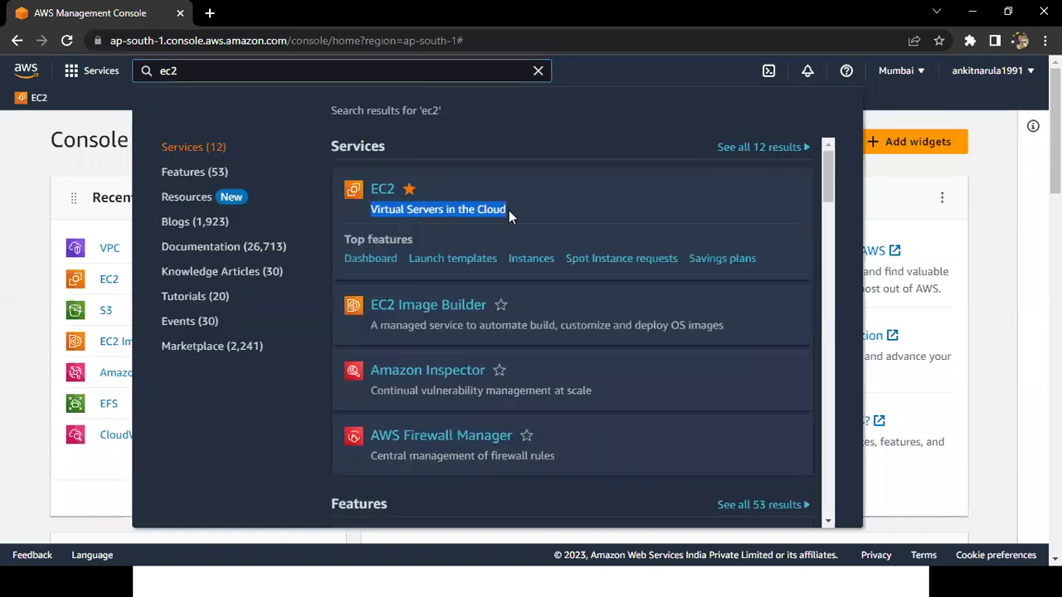
left_click(382, 196)
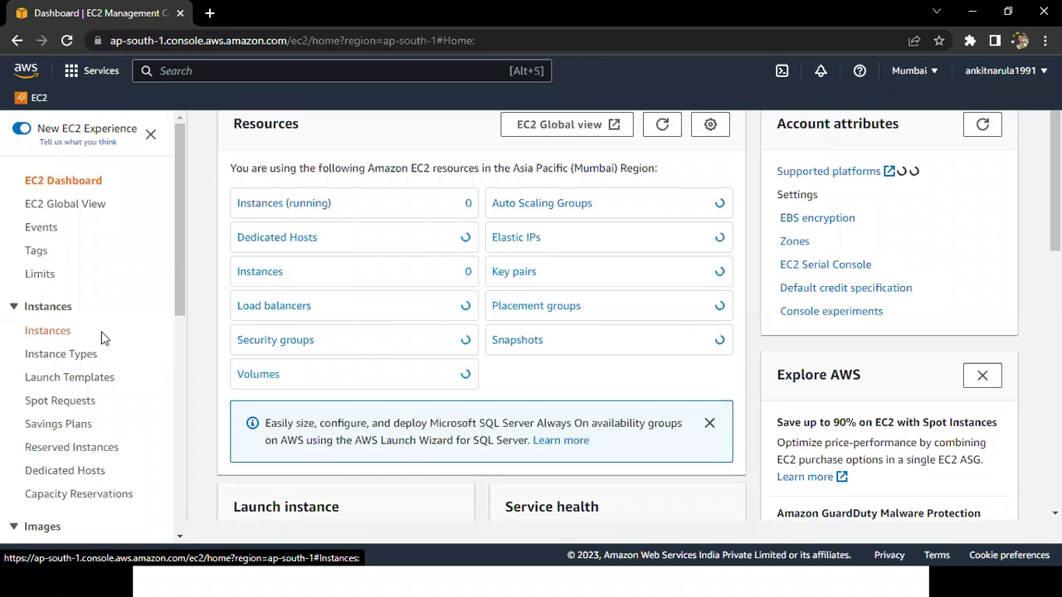
Switch back to the EC2 – Windows slide show in PowerPoint
key("alt+Tab")
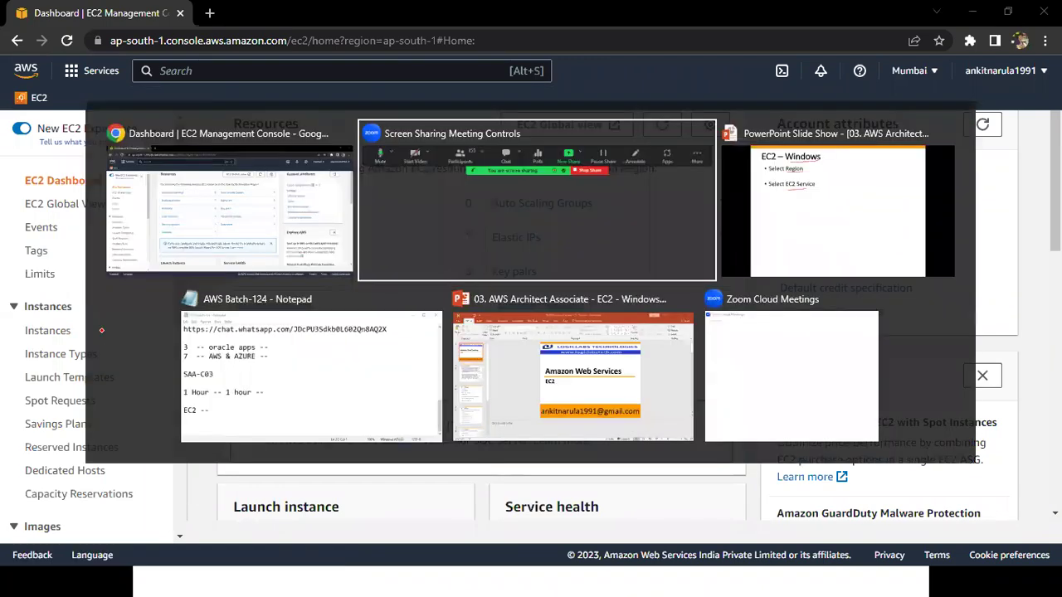
key("alt+Tab")
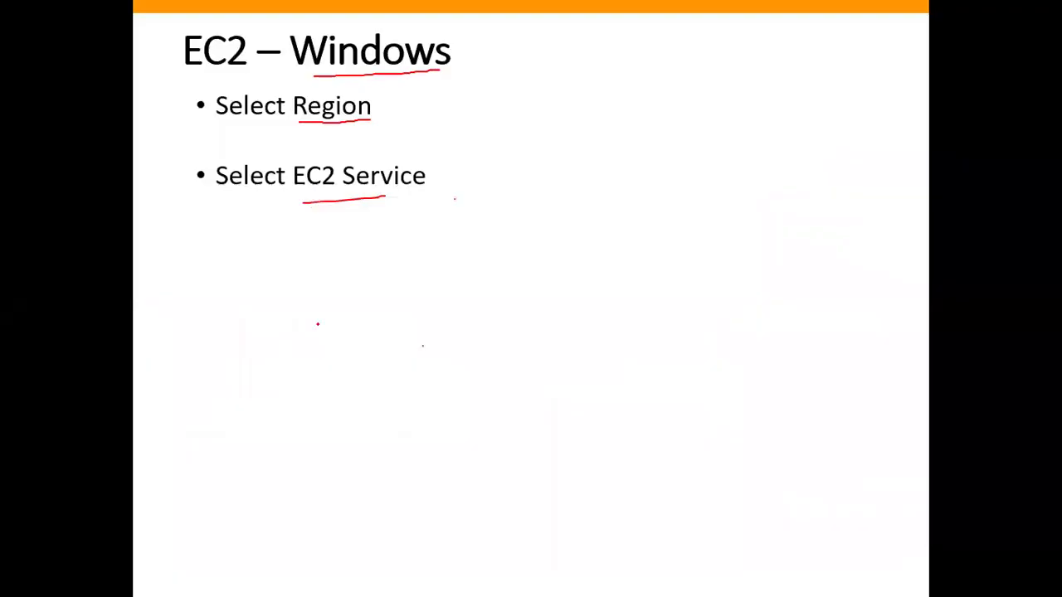
Reveal the Launch Instances and Enter the Name bullets on the slide and return to the AWS console
key("Right")
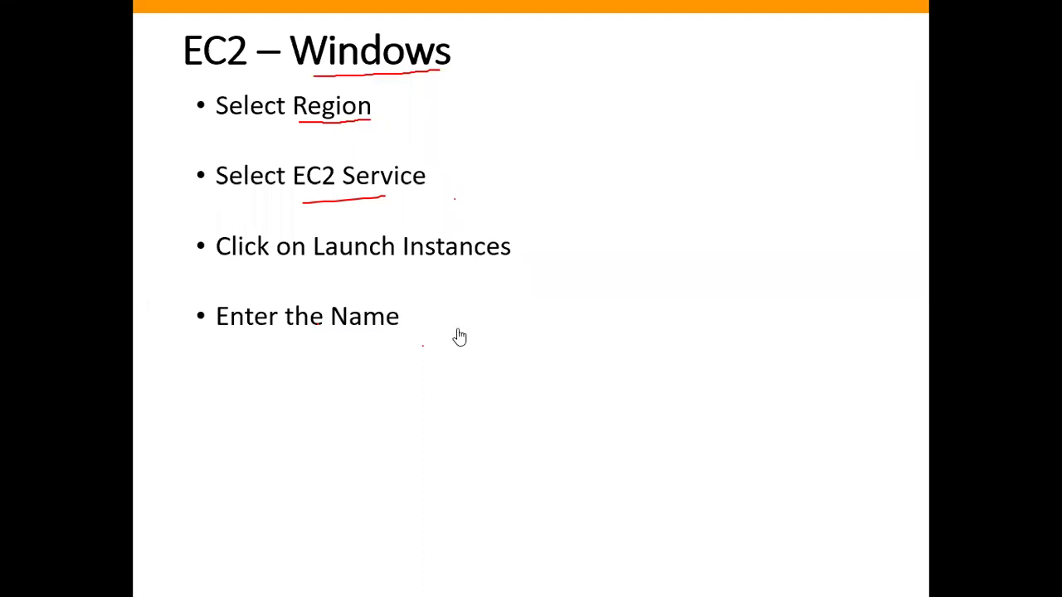
key("alt+Tab")
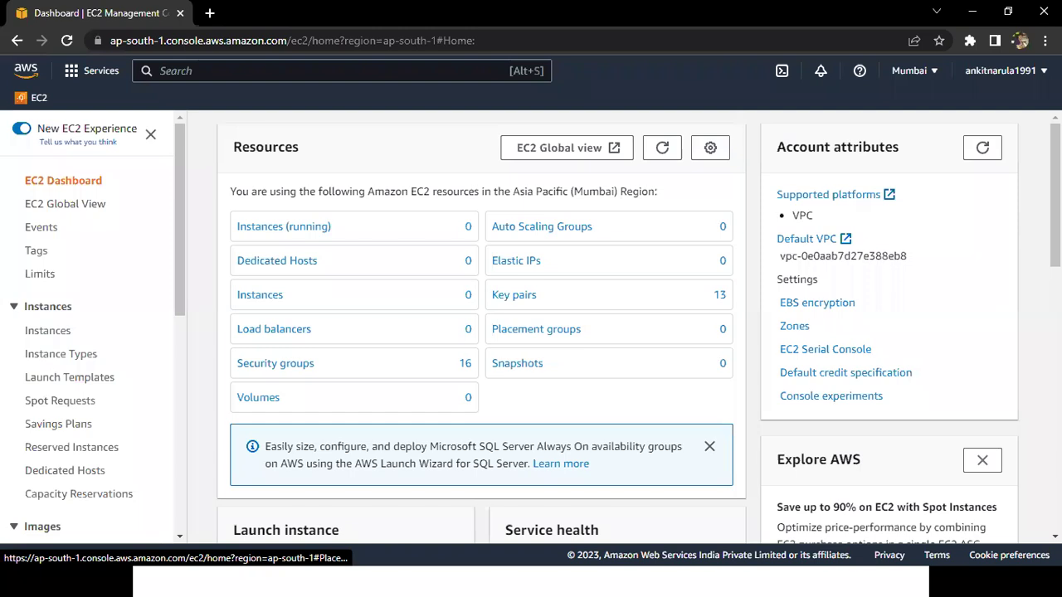
Open the list of EC2 instances and briefly highlight the text in the instance table
scroll(481, 332, "down", 2)
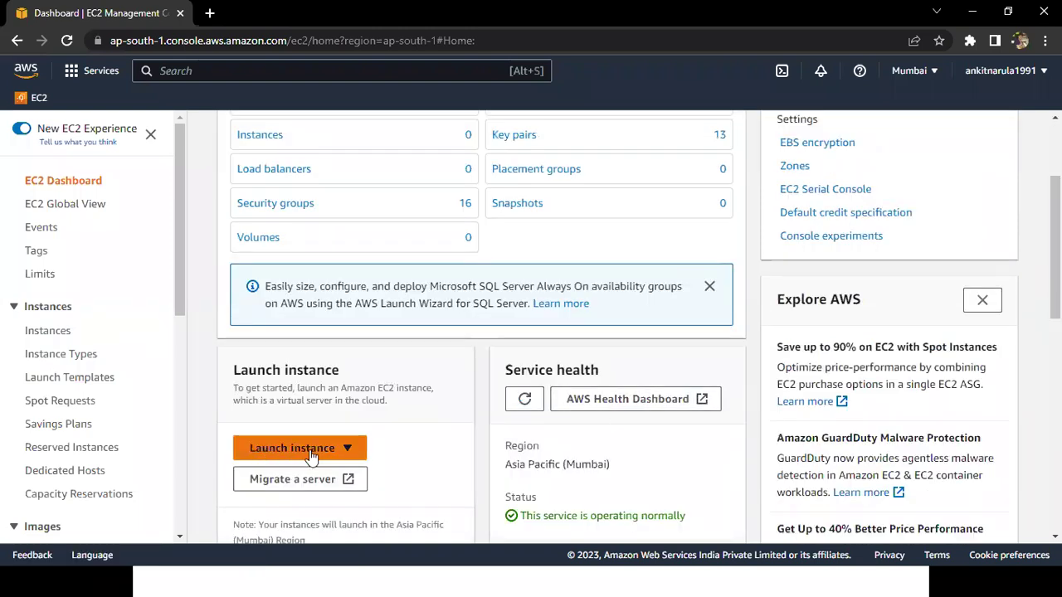
left_click(38, 332)
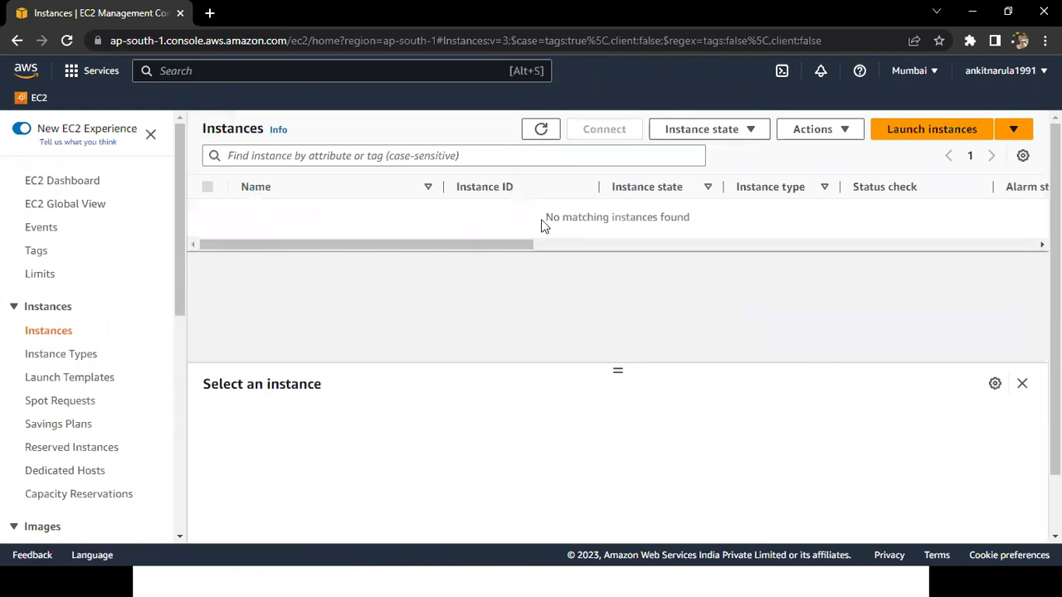
triple_click(699, 228)
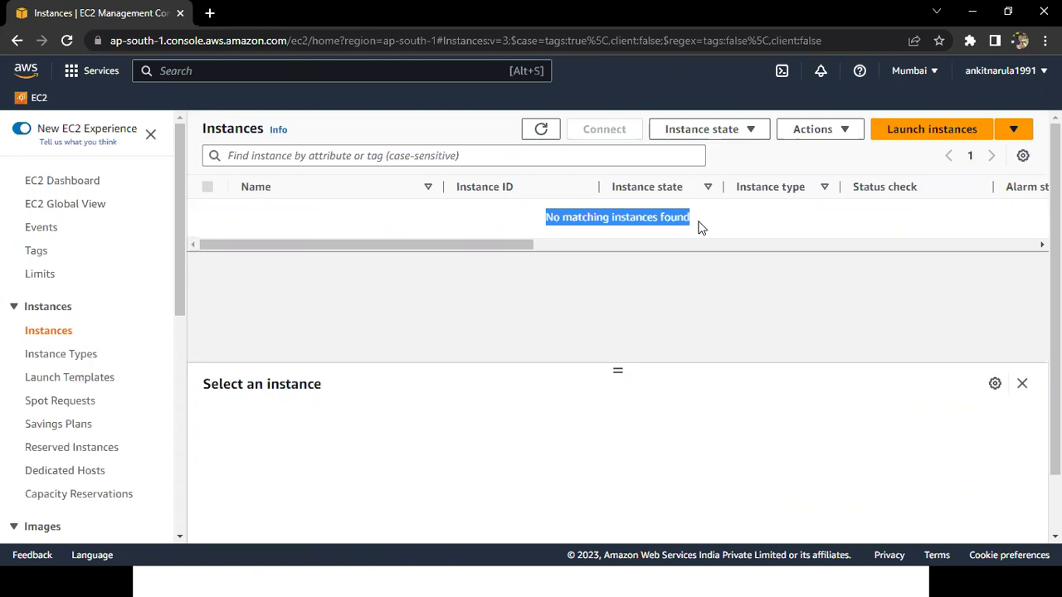
left_click(699, 228)
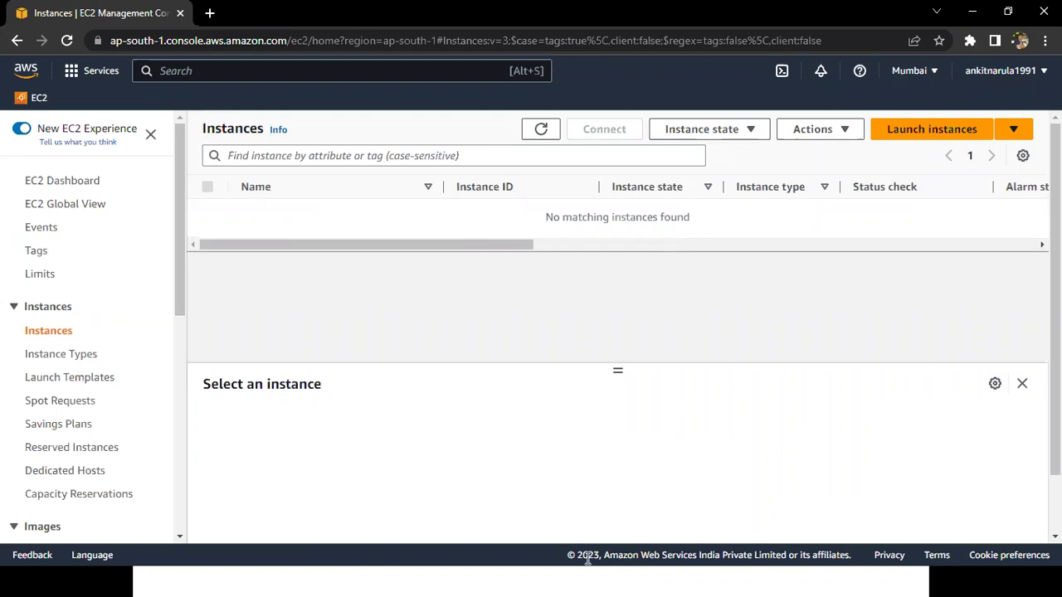
Switch to the AWS Batch-124 notes in Notepad and add the lines CPU, RAM, HDD and OP below EC2
key("super")
left_click(550, 581)
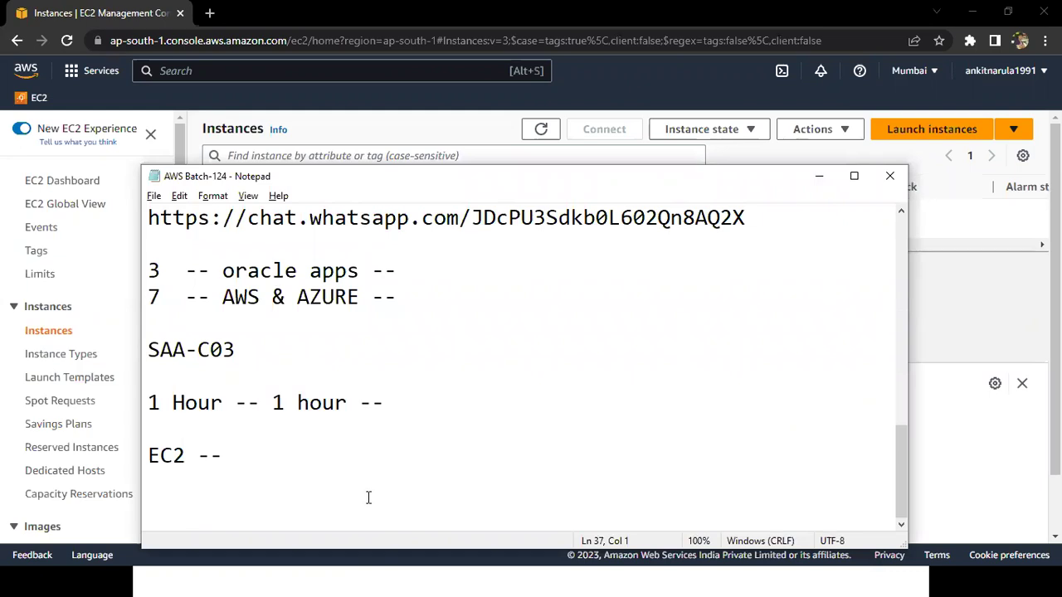
type("C")
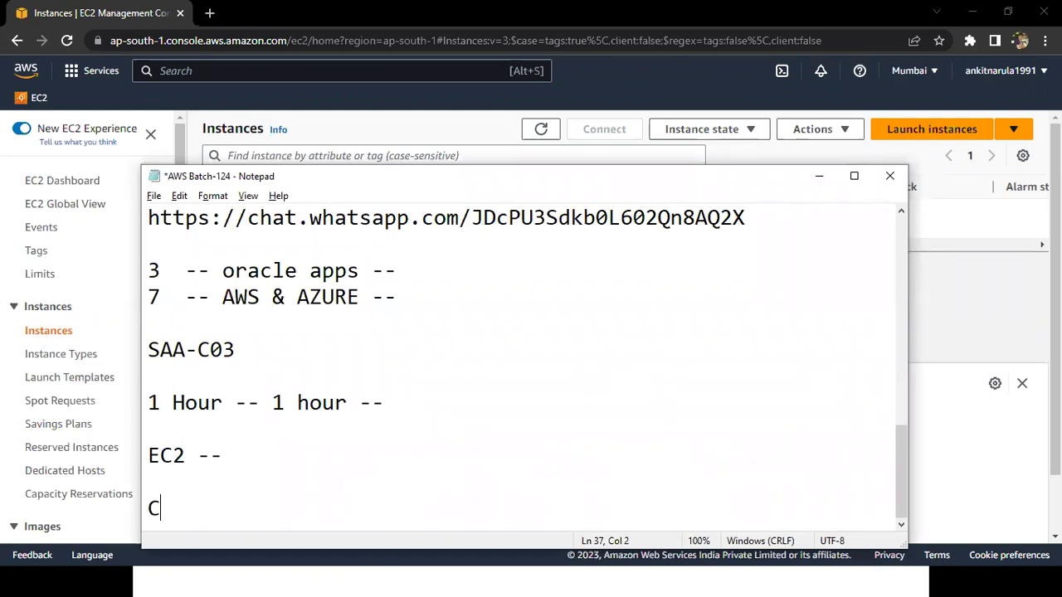
type("PU")
key("Return")
type("RA")
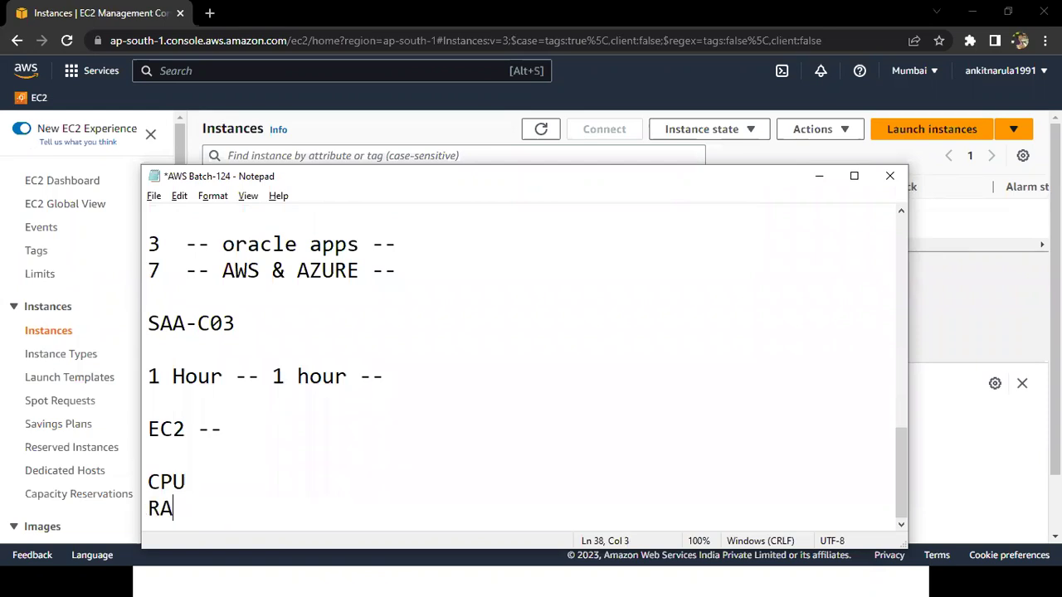
type("M")
key("Return")
type("HDD")
key("Return")
type("OP")
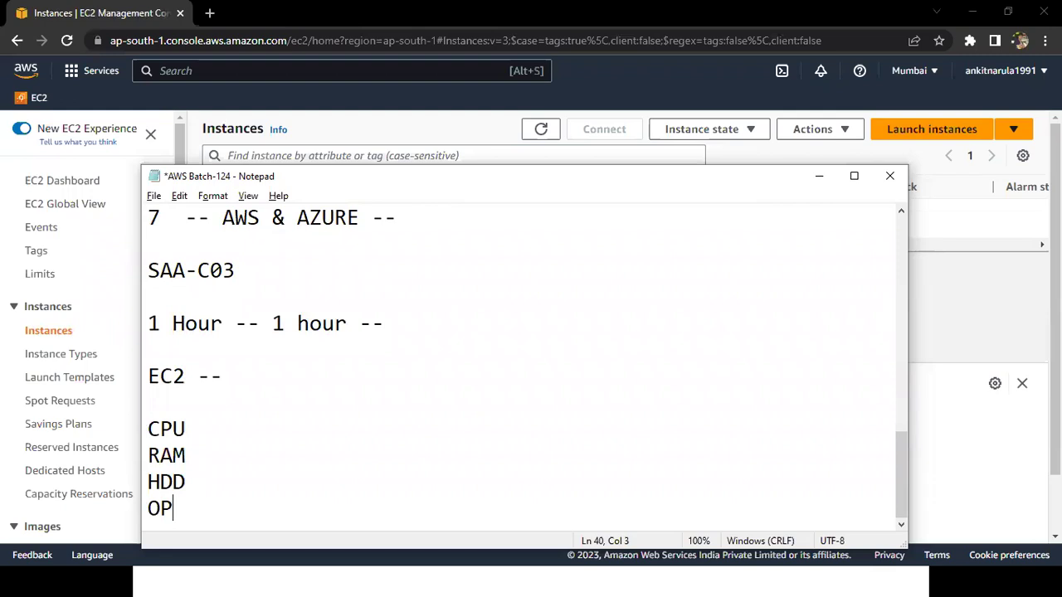
Append "--" to each of the OP, HDD, RAM and CPU lines and save the notes
type(" --")
key("Up")
type("--")
key("Up")
type("--")
key("Up")
type("--")
left_click(369, 498)
key("Left")
key("Left")
key("ctrl+s")
left_click(285, 448)
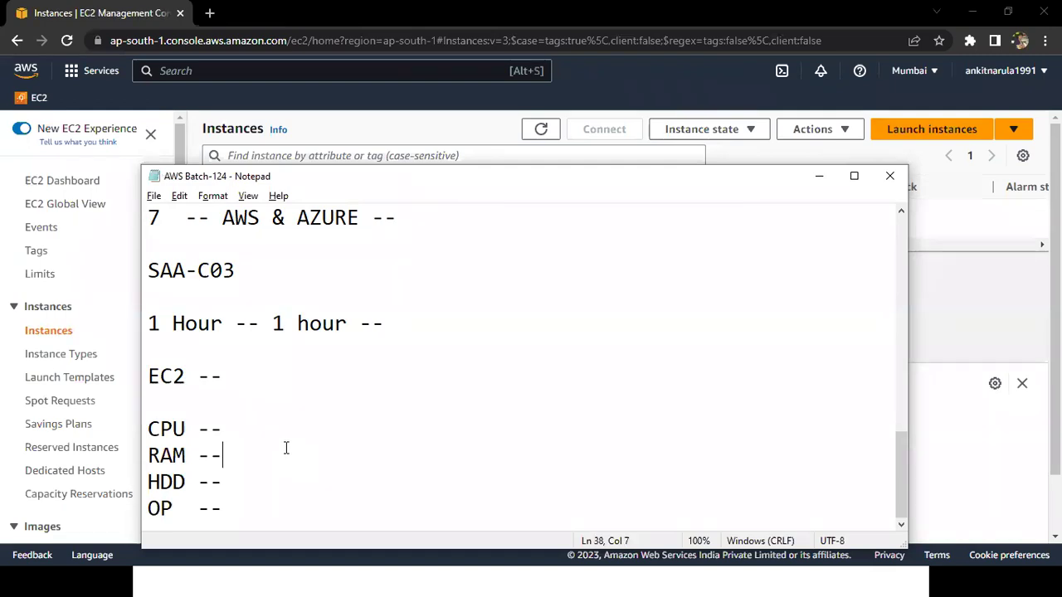
Highlight the four lines from CPU to OP in the notes and clear the highlight again
left_click(148, 429)
left_click(199, 462, "shift")
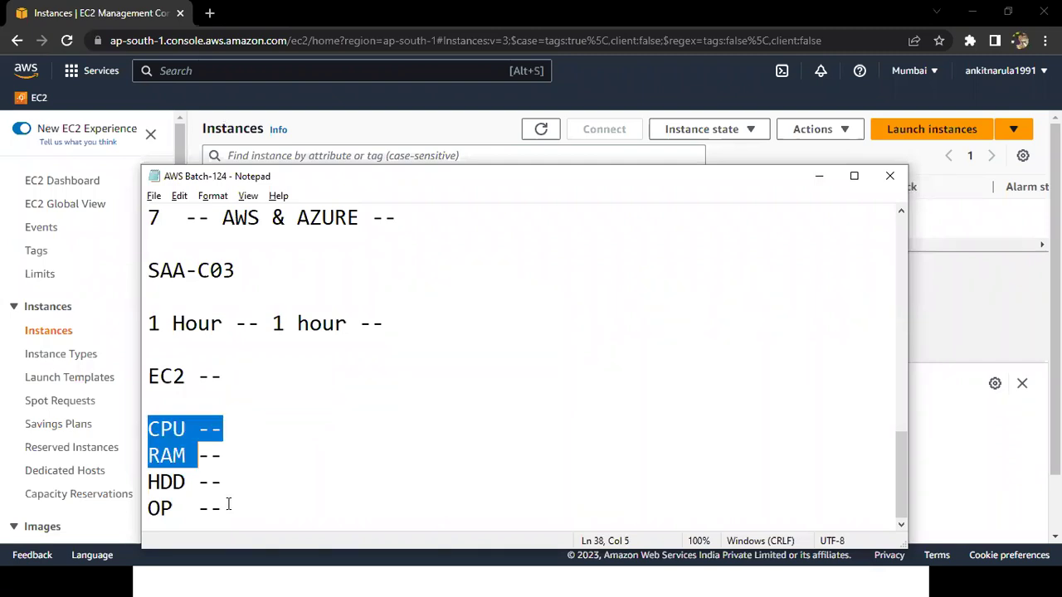
left_click(228, 504, "shift")
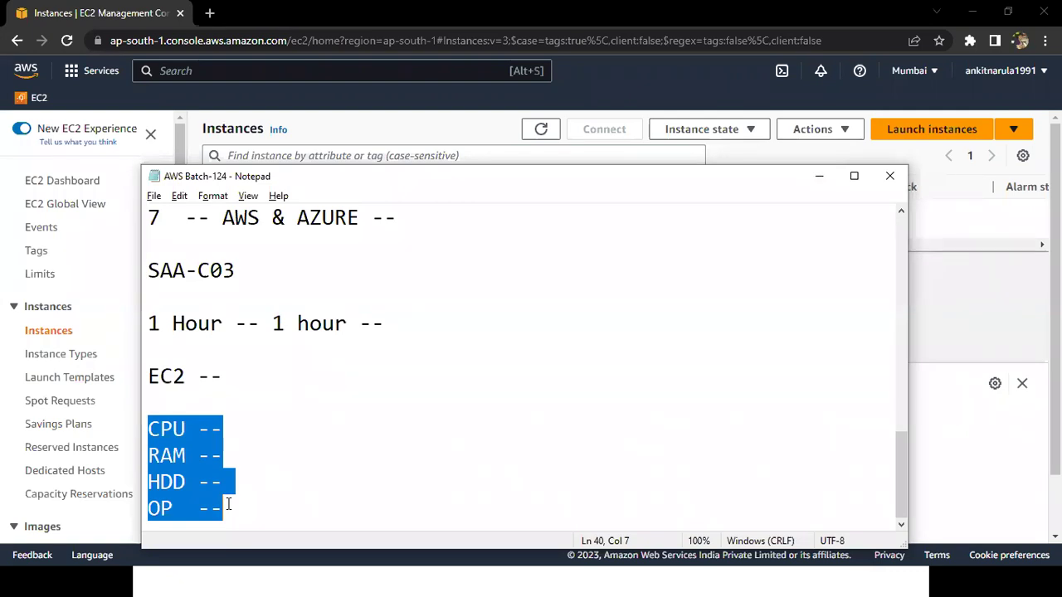
left_click(996, 297)
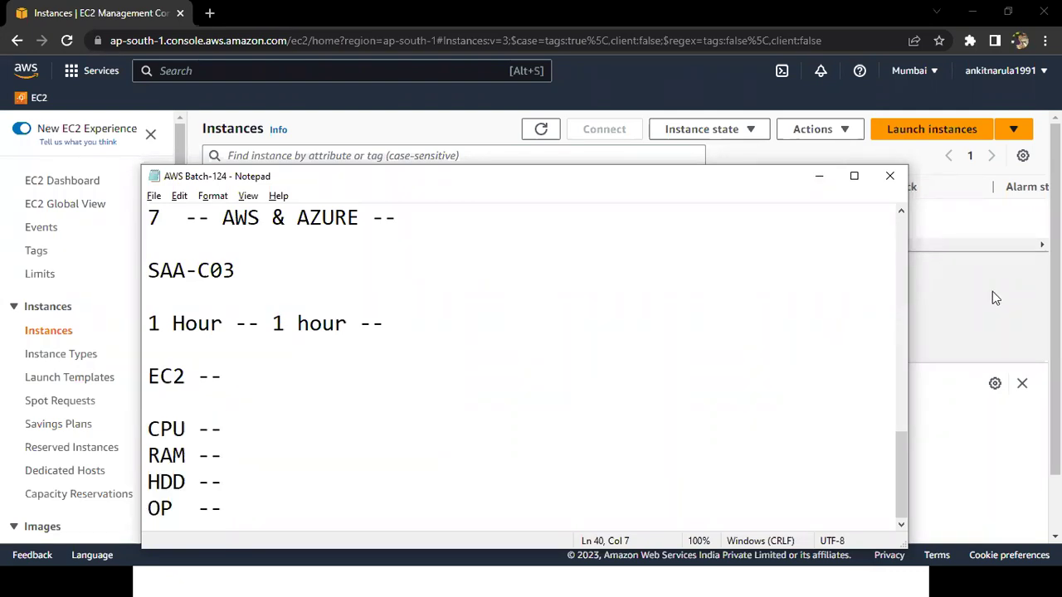
Return to the AWS console and start launching a new EC2 instance, going to its Name field
left_click(992, 291)
left_click(894, 139)
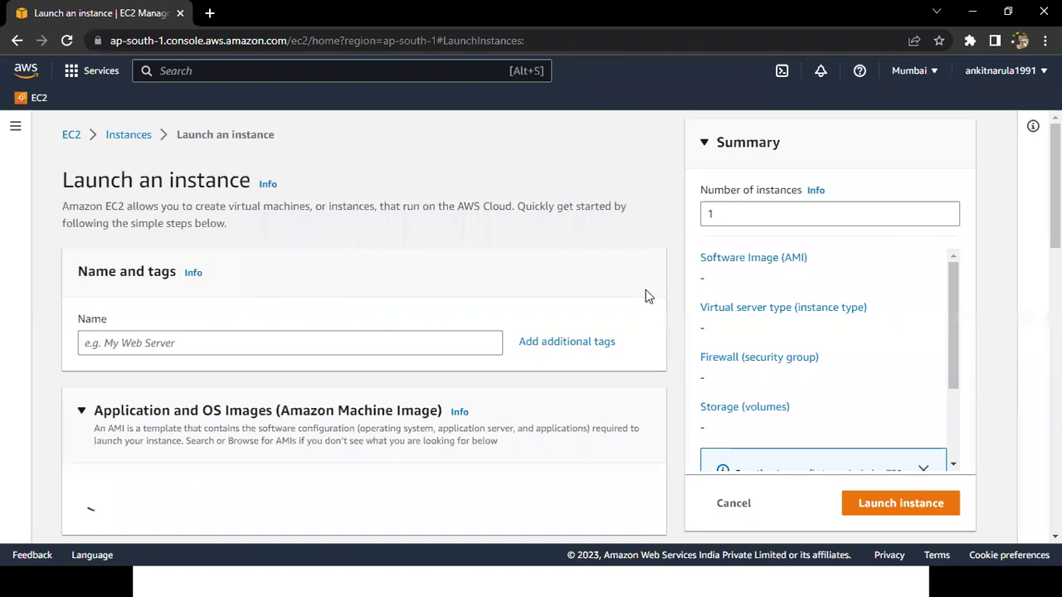
left_click(141, 343)
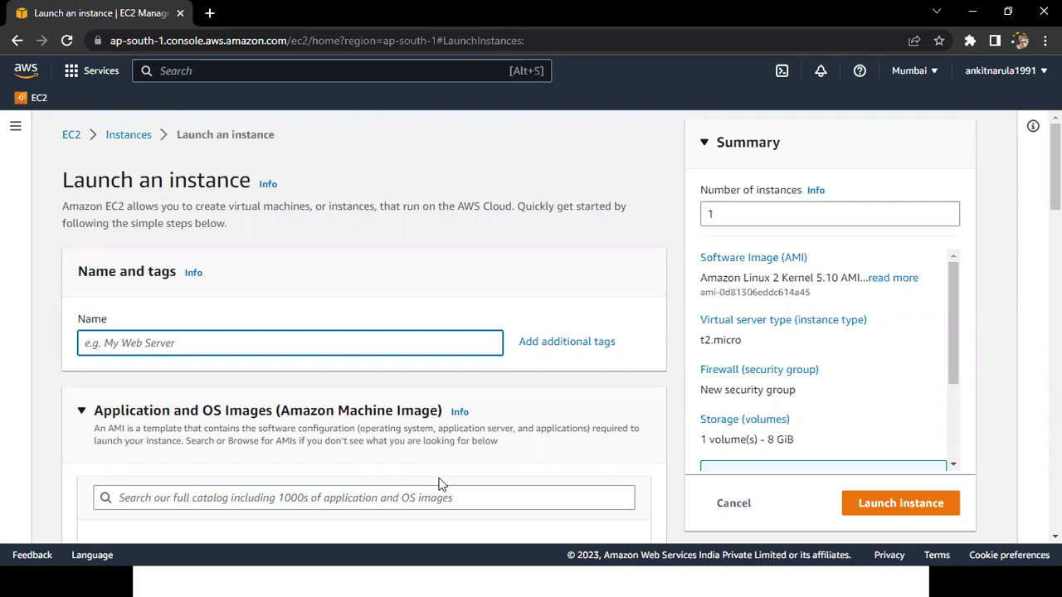
Switch to the Notepad notes and add the line "Windows-124" below the OP line, separated by a blank line
left_click(545, 581)
key("super")
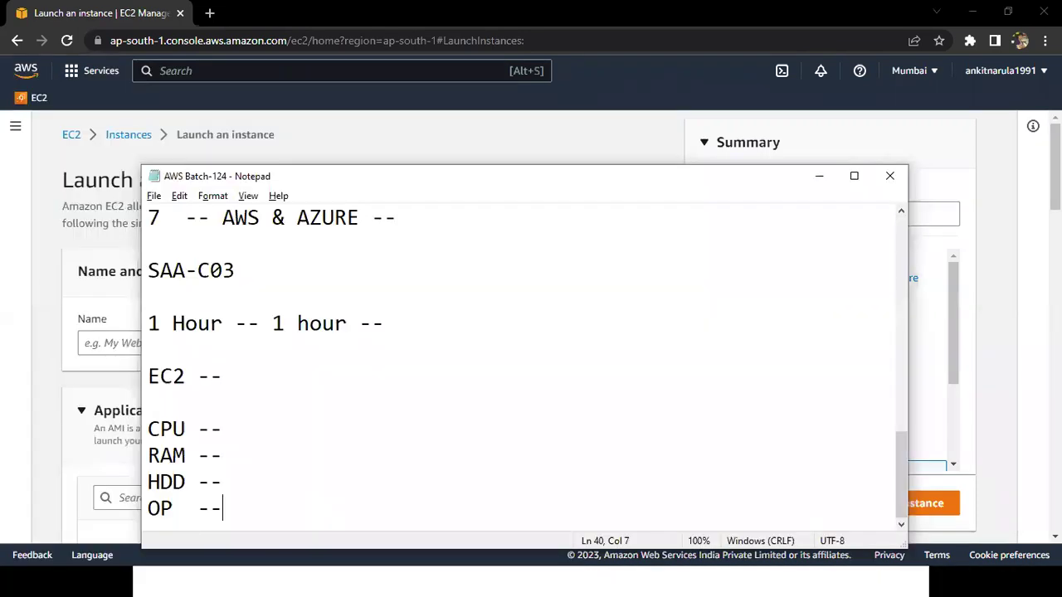
key("Return")
key("Return")
type("Win")
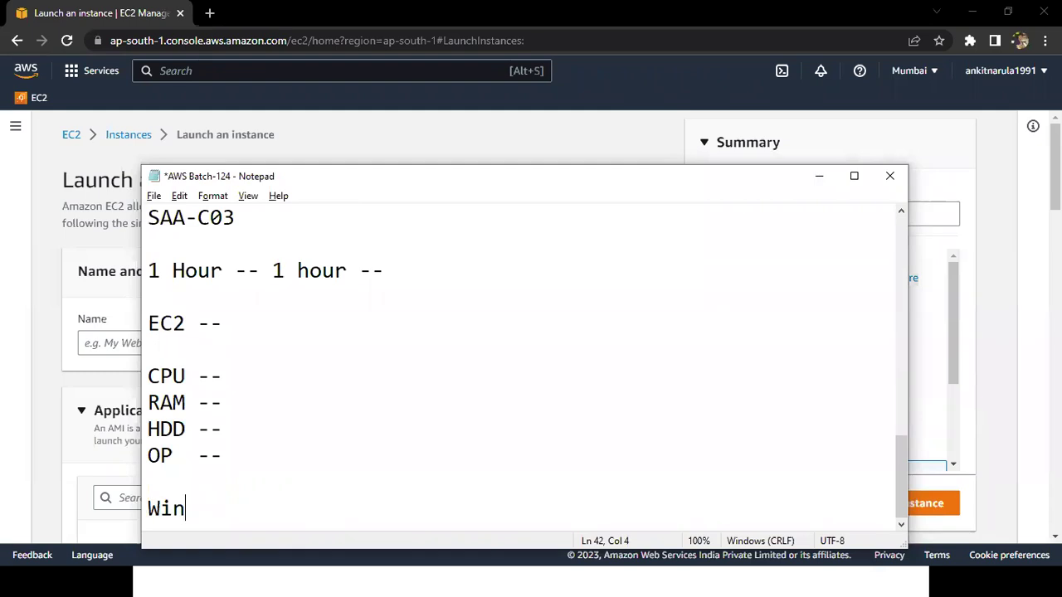
type("dows-124")
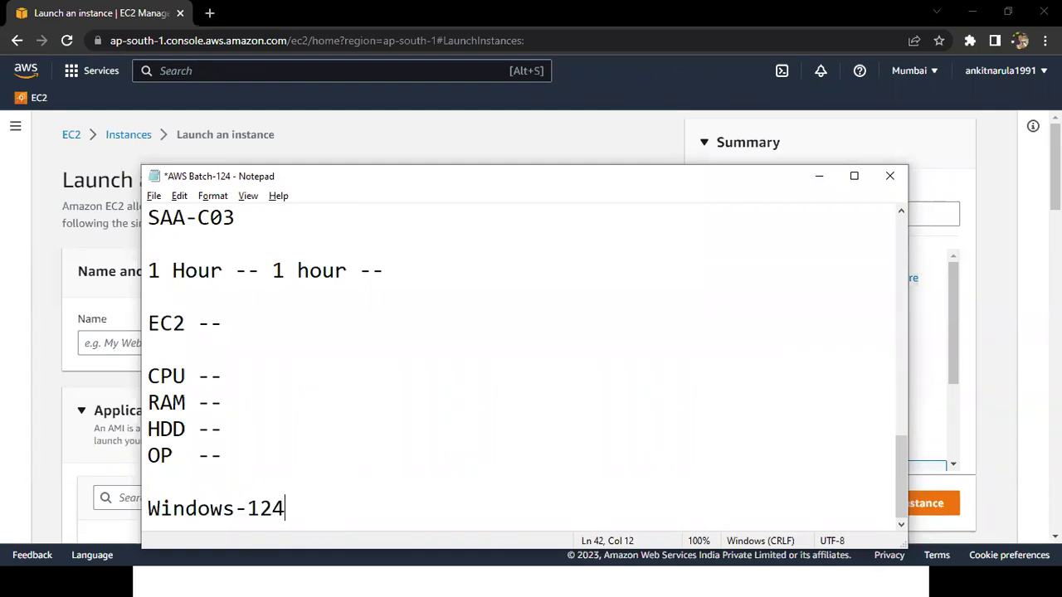
Copy Windows-124 from the notes and enter it as the name of the new EC2 instance
key("shift+Home")
left_click(128, 346)
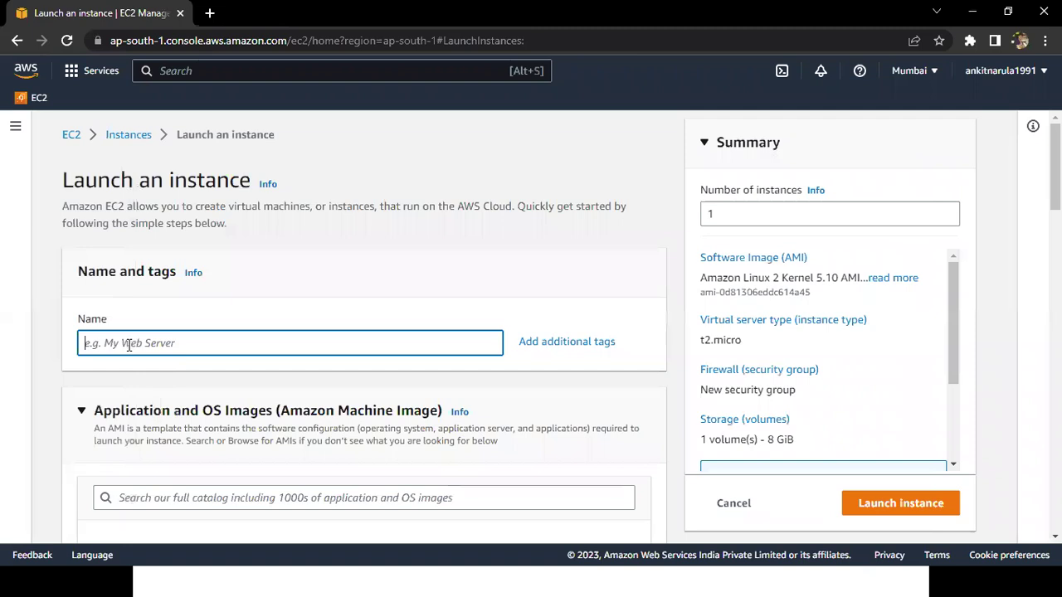
left_click(668, 224)
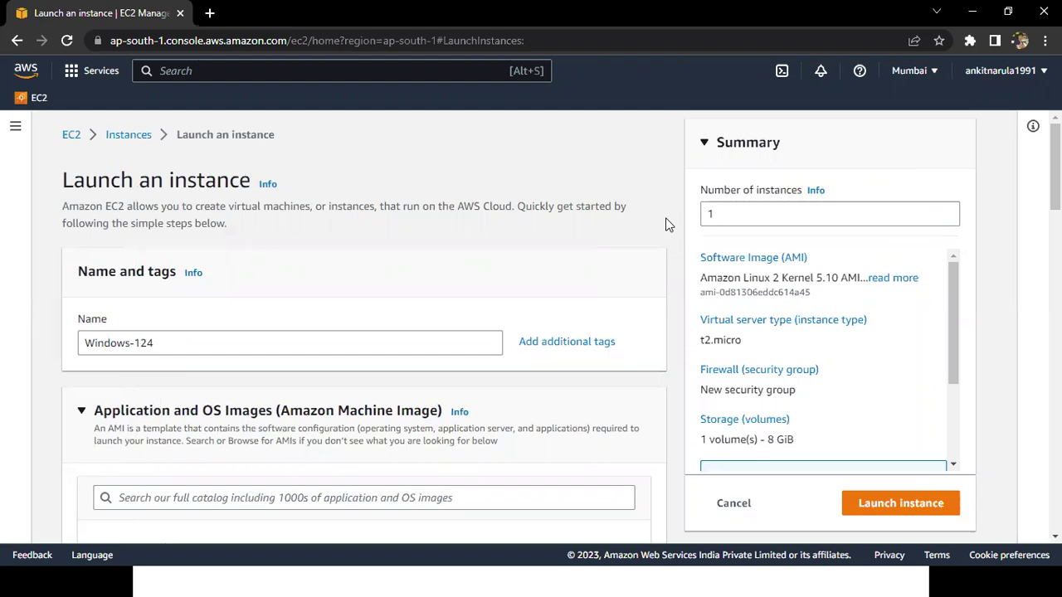
Look at the Application and OS Images section, add "Windows" to the OP line in the Notepad notes and save them
scroll(668, 224, "down", 1)
scroll(669, 224, "down", 1)
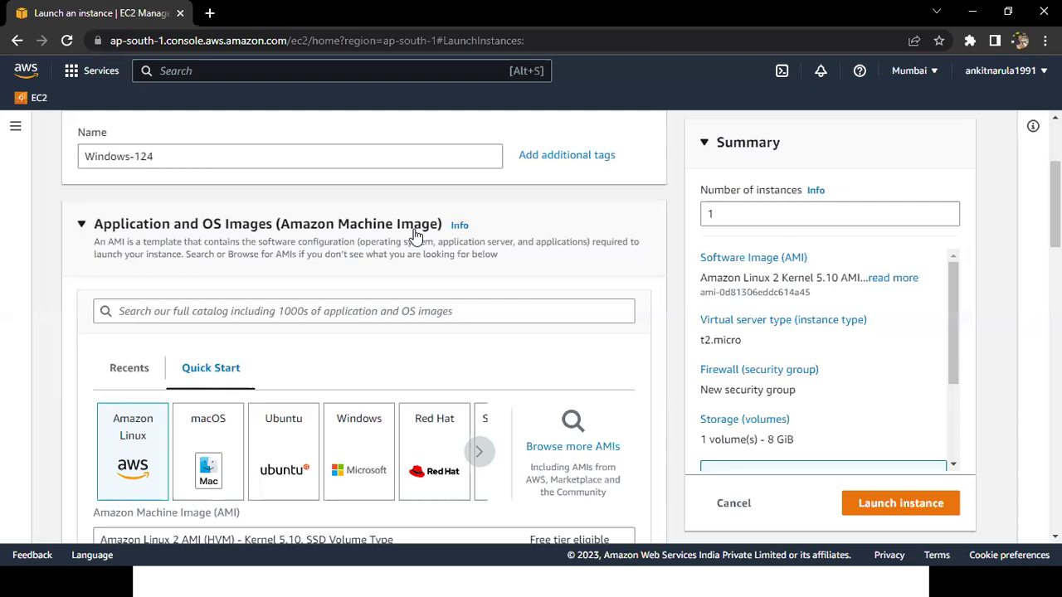
key("alt+Tab")
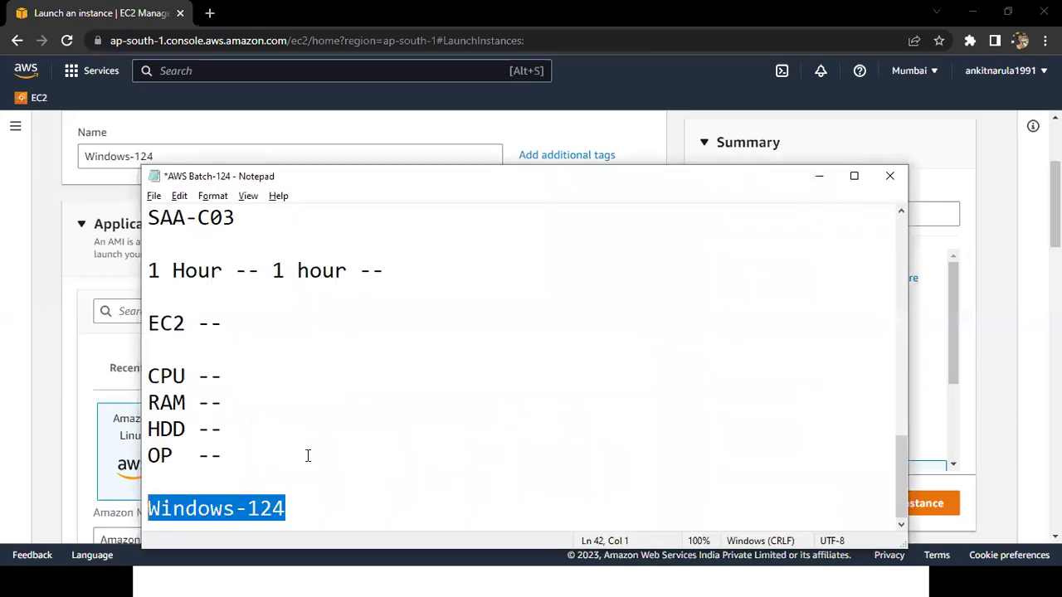
left_click(307, 455)
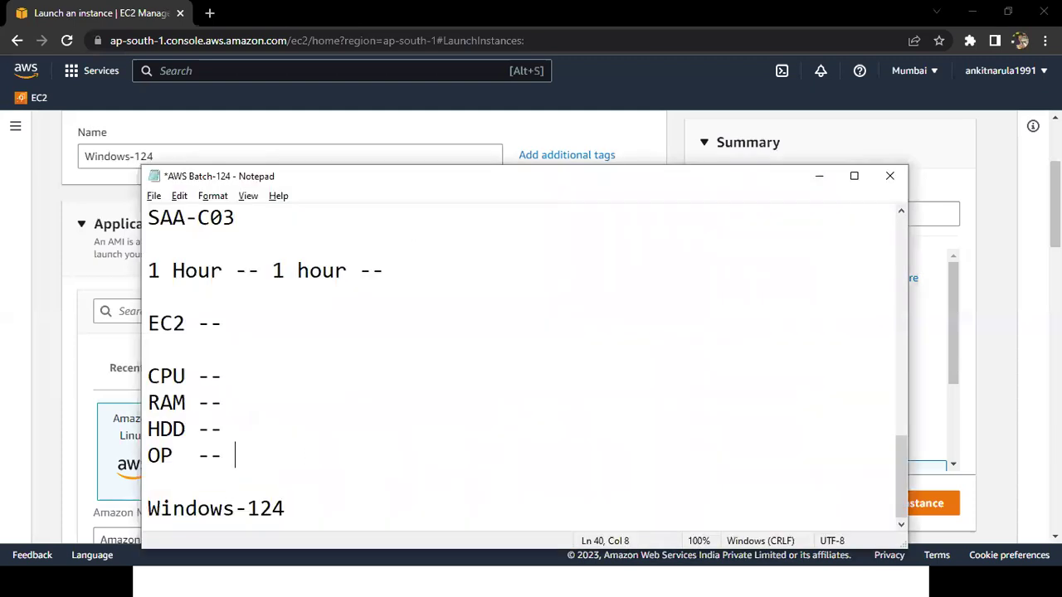
type("Windows")
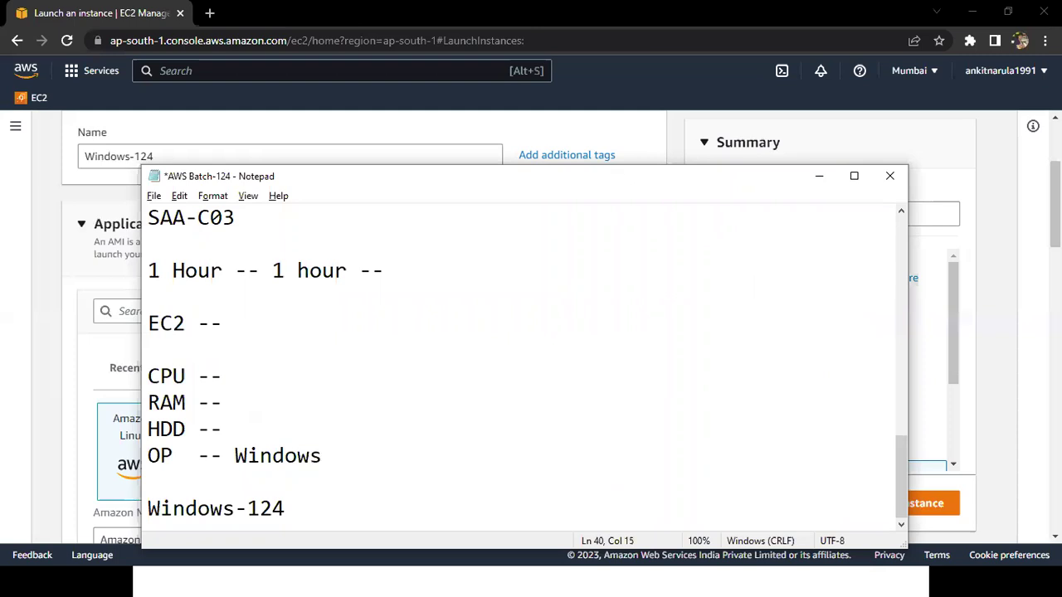
key("ctrl+s")
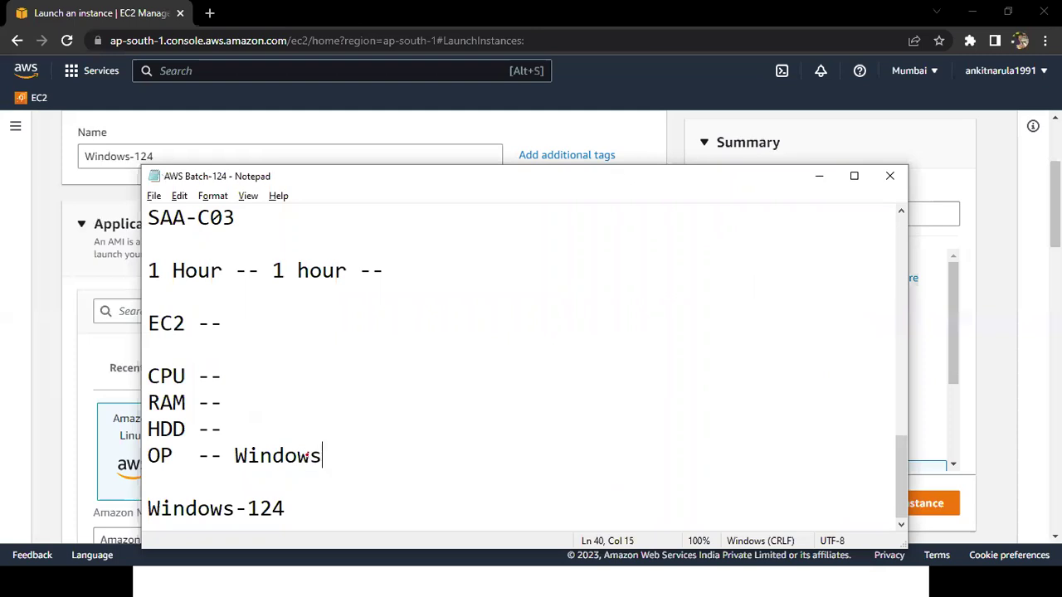
Switch to the EC2 – Windows slide, show the Amazon Machine Image bullet and underline Image (AMI) and Windows
key("alt+Tab")
key("alt+Tab")
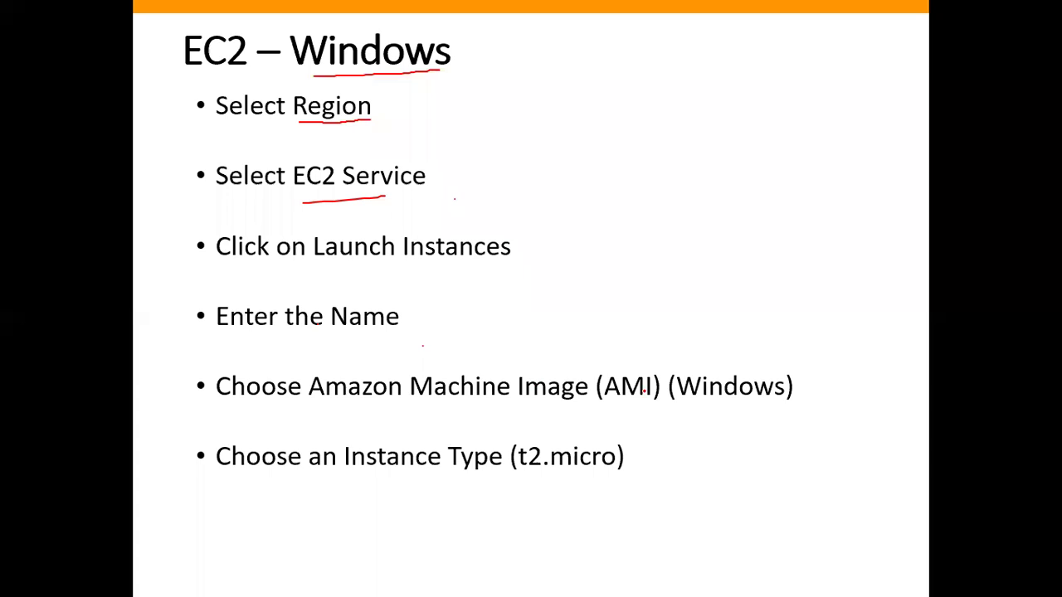
key("Left")
left_click_drag(514, 409, 611, 409)
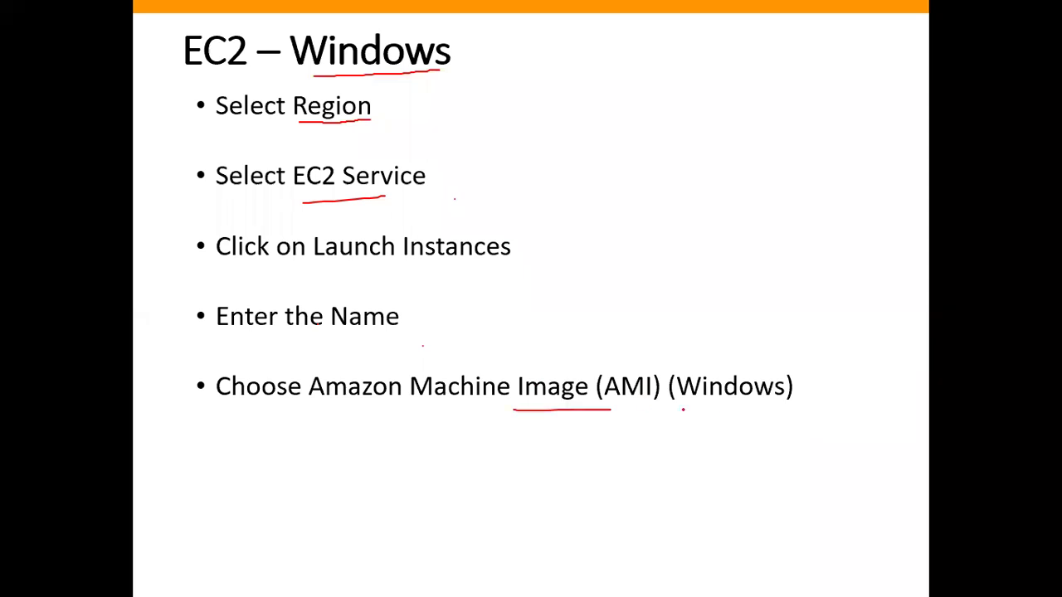
left_click_drag(684, 409, 776, 408)
Return to the AWS console and choose Windows as the Quick Start operating system image for the instance
key("alt+Tab")
key("alt+Tab")
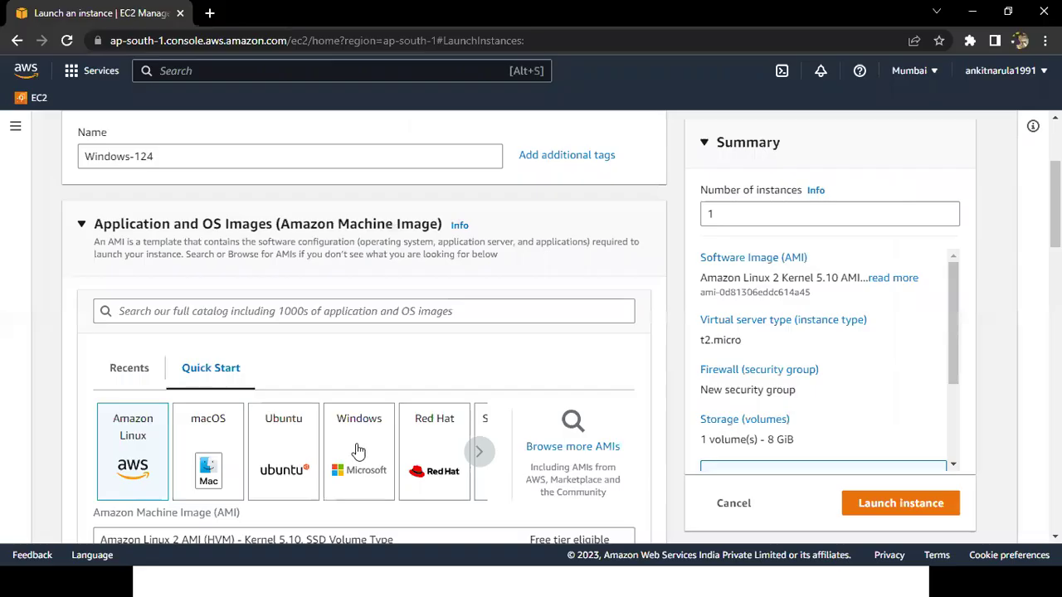
left_click(358, 451)
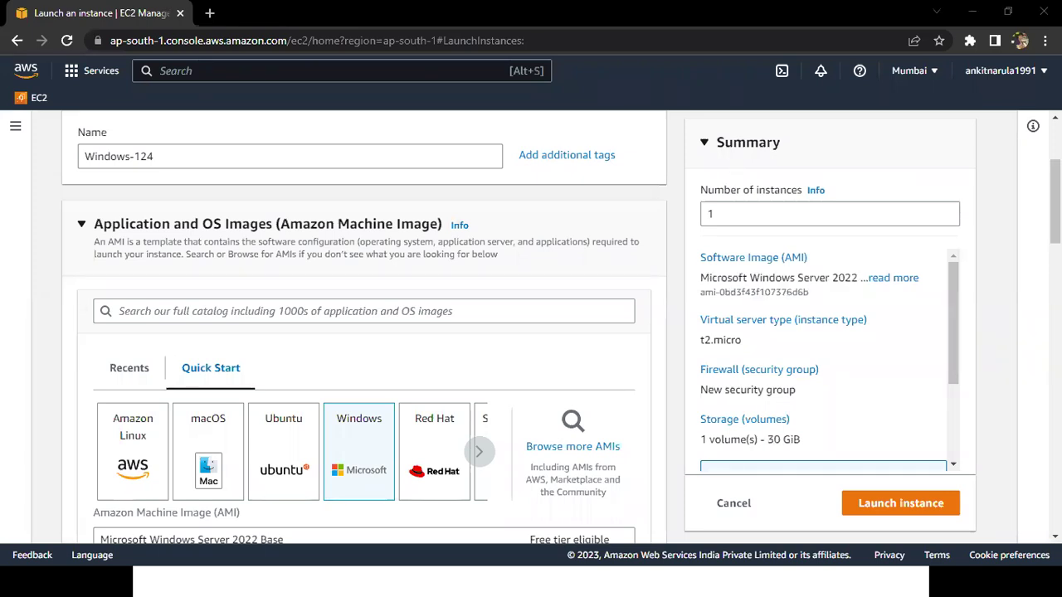
Look through the available Microsoft Windows Server machine images and close the list, keeping Microsoft Windows Server 2022 Base
scroll(738, 282, "down", 1)
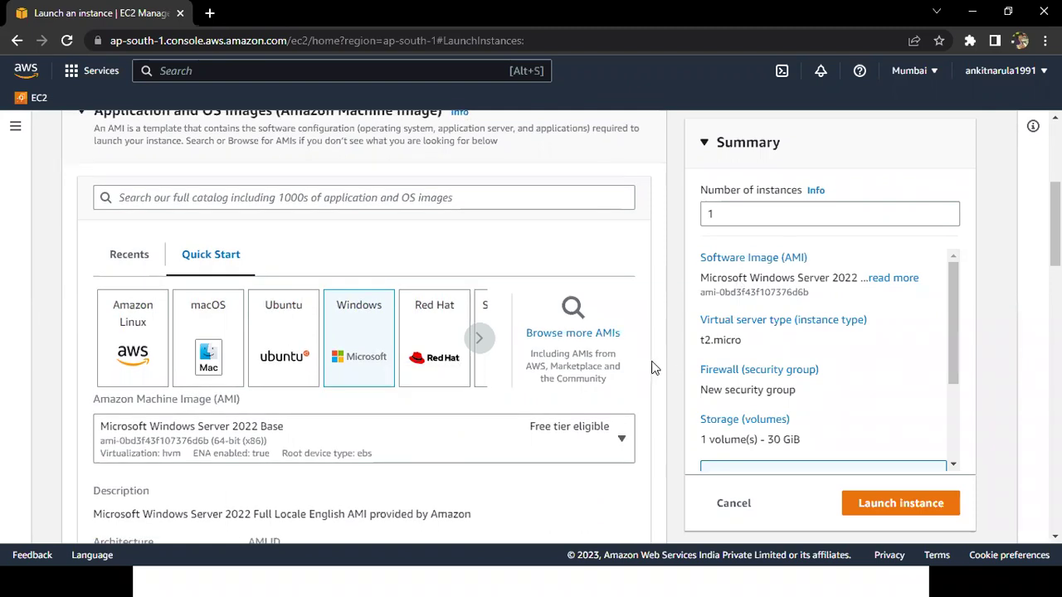
scroll(614, 365, "down", 1)
left_click(605, 363)
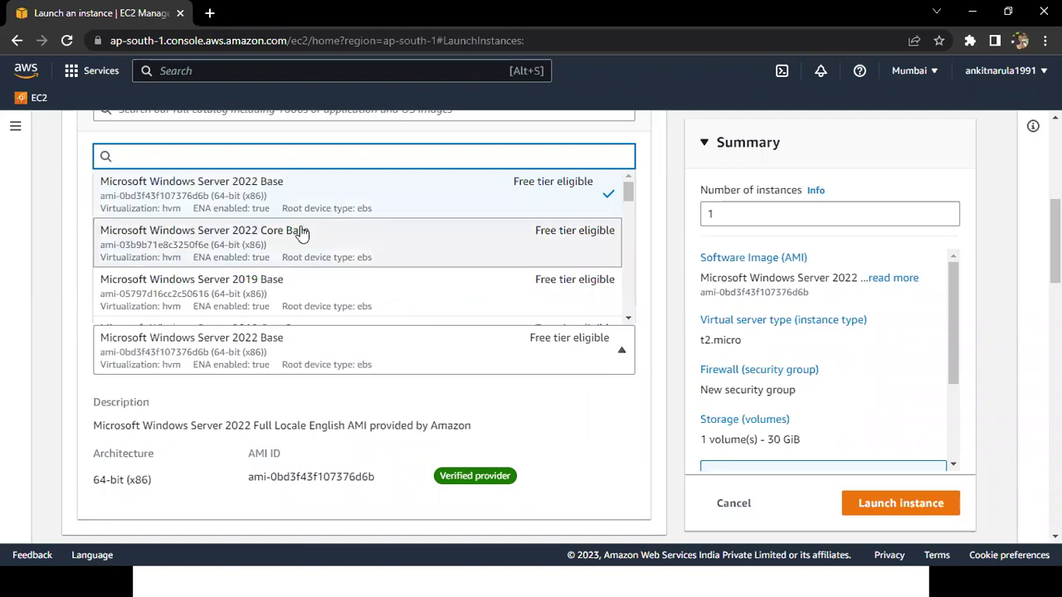
left_click(630, 319)
left_click(629, 319)
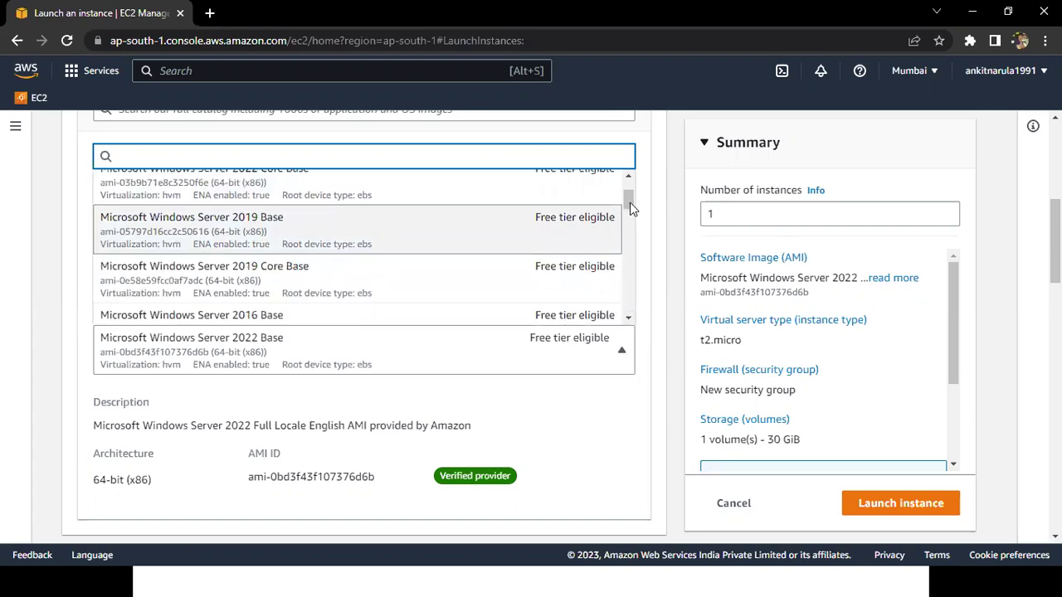
scroll(326, 200, "up", 1)
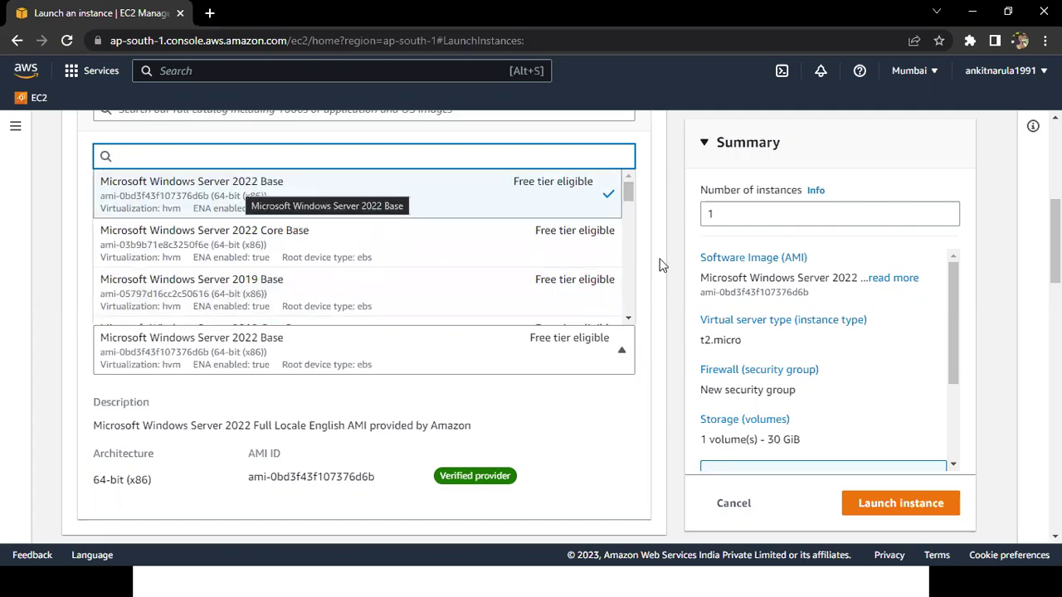
key("Down")
left_click(675, 289)
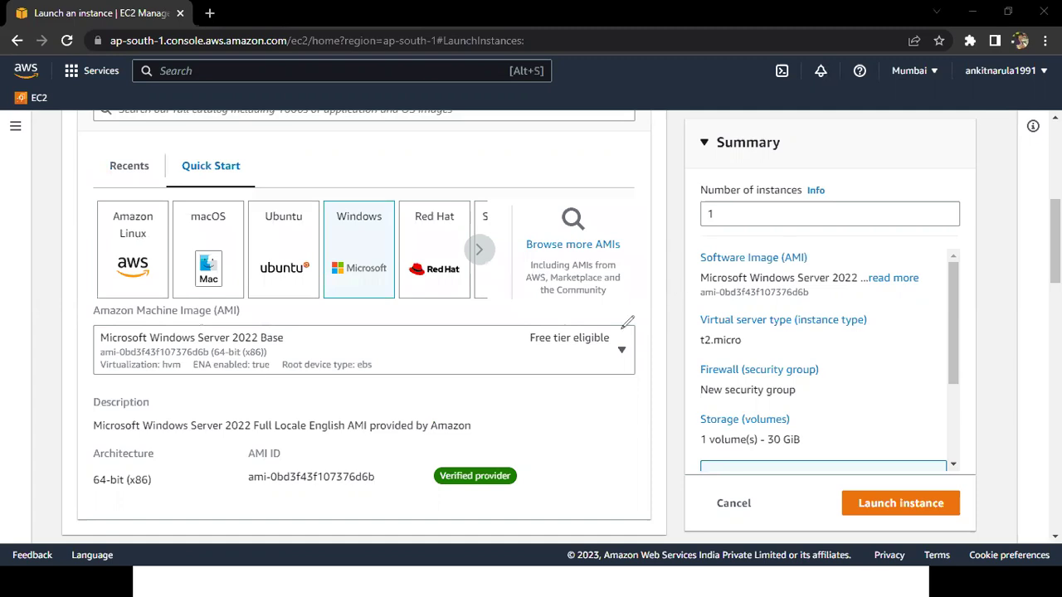
Circle and underline the Free tier eligible label of Microsoft Windows Server 2022 Base with the annotation pen, and clear the marks
left_click_drag(518, 325, 620, 328)
mouse_move(521, 328)
left_mouse_down()
mouse_move(622, 347)
mouse_move(621, 318)
left_mouse_up()
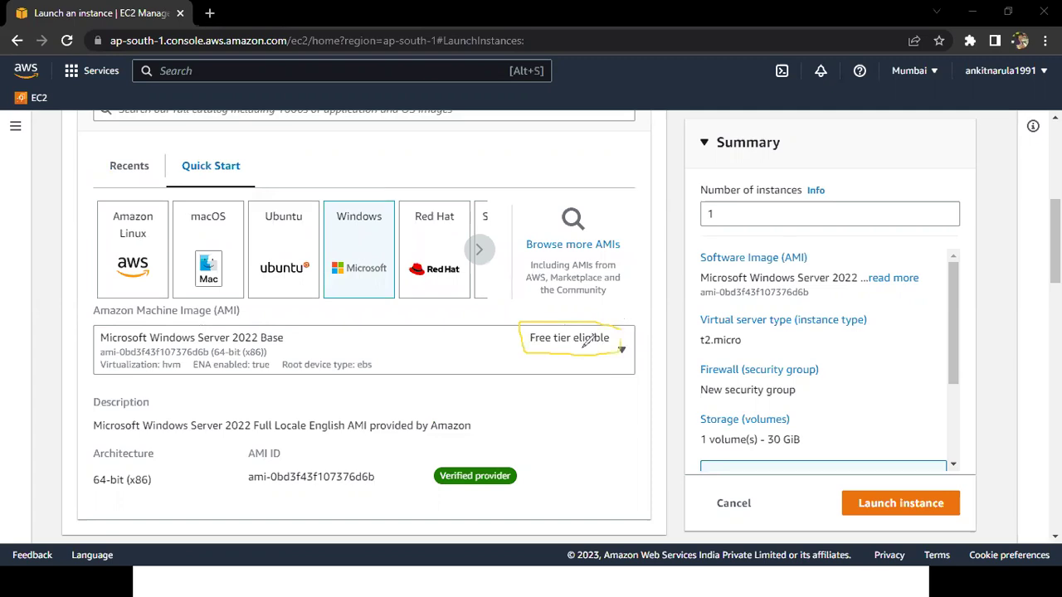
left_click_drag(534, 349, 601, 347)
key("ctrl+z")
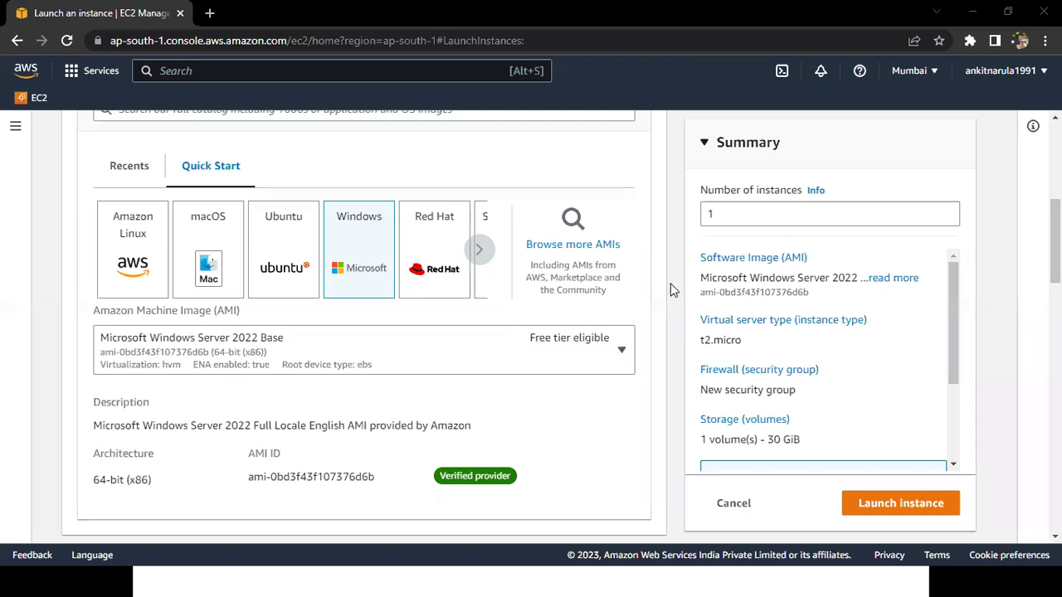
Review the instance name and machine image settings through to the Instance type section
scroll(670, 283, "up", 1)
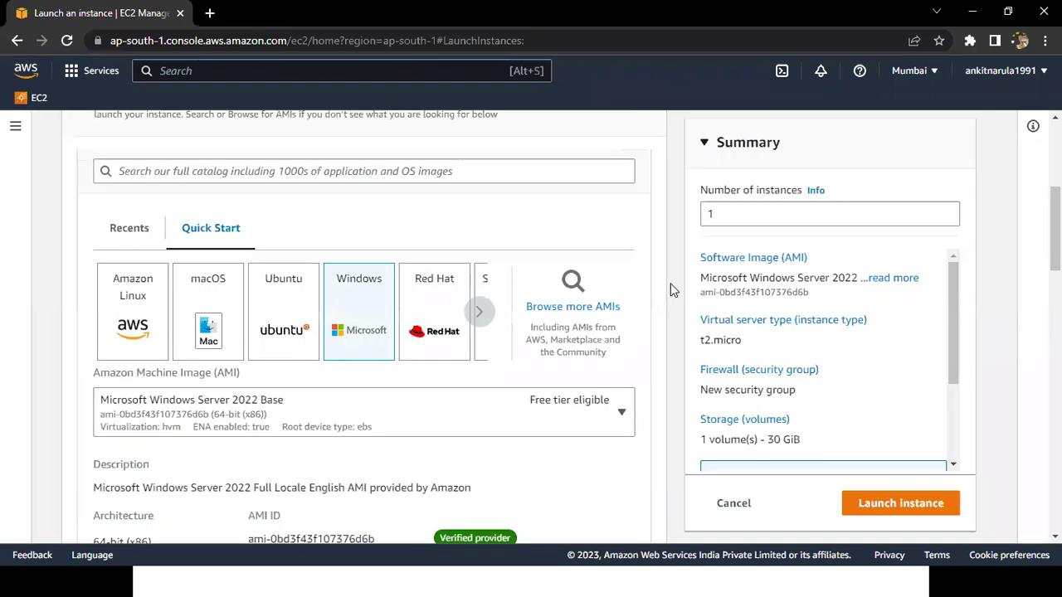
scroll(670, 283, "up", 2)
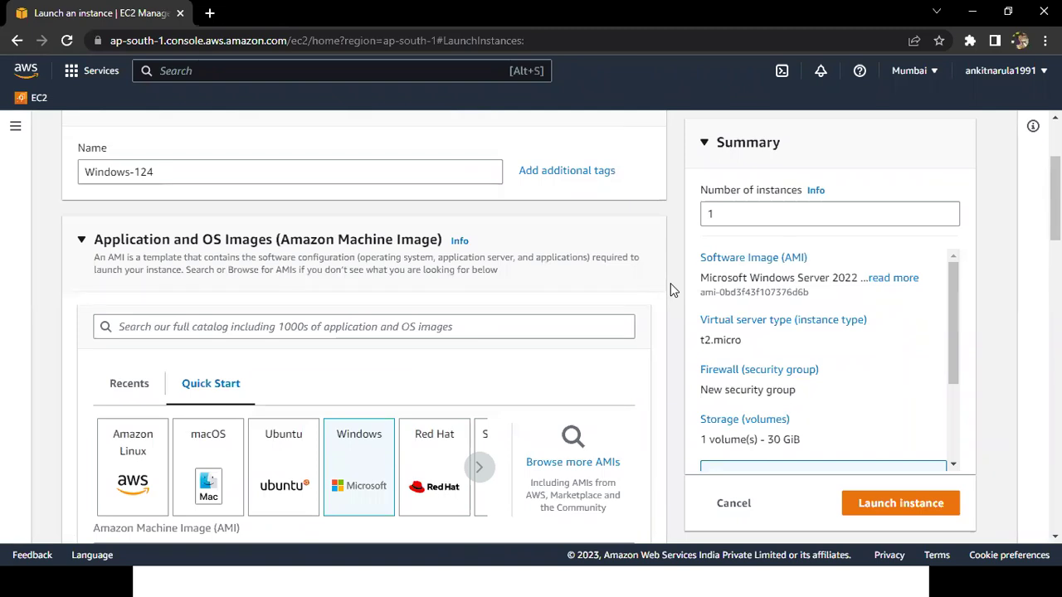
scroll(670, 283, "down", 2)
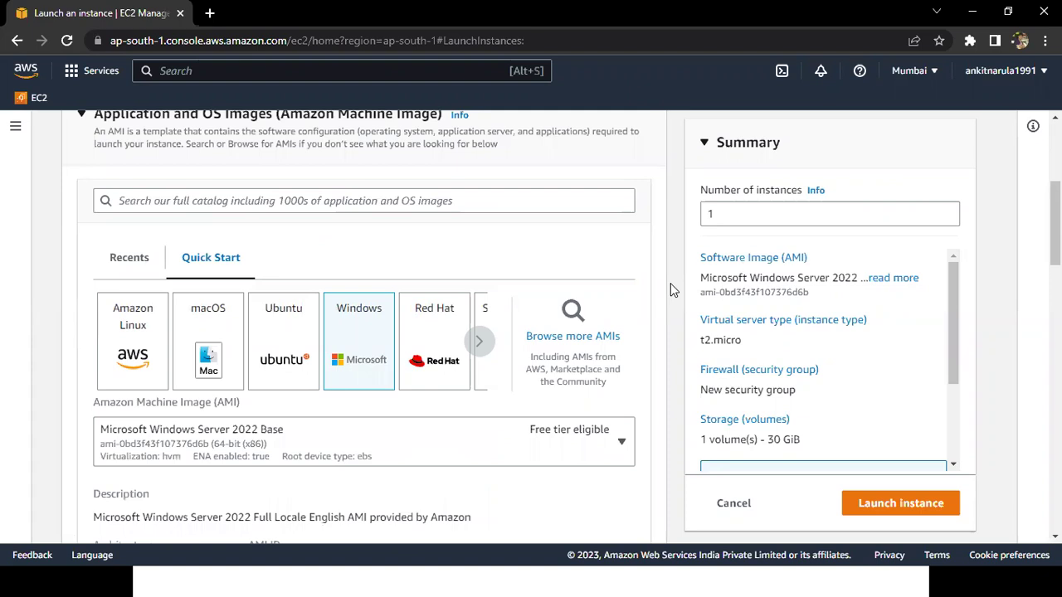
scroll(670, 282, "down", 1)
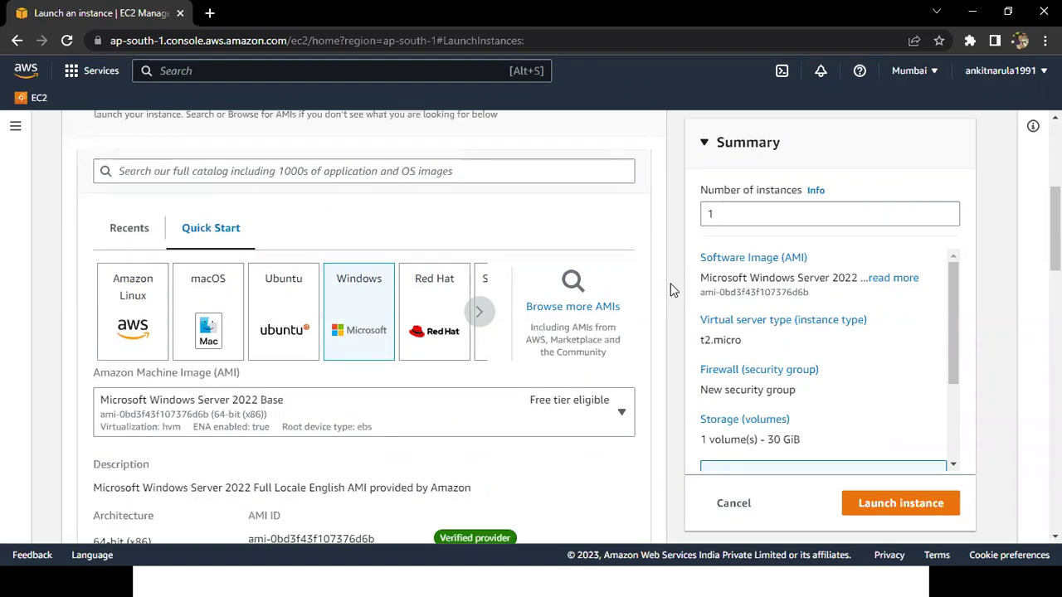
scroll(670, 290, "down", 2)
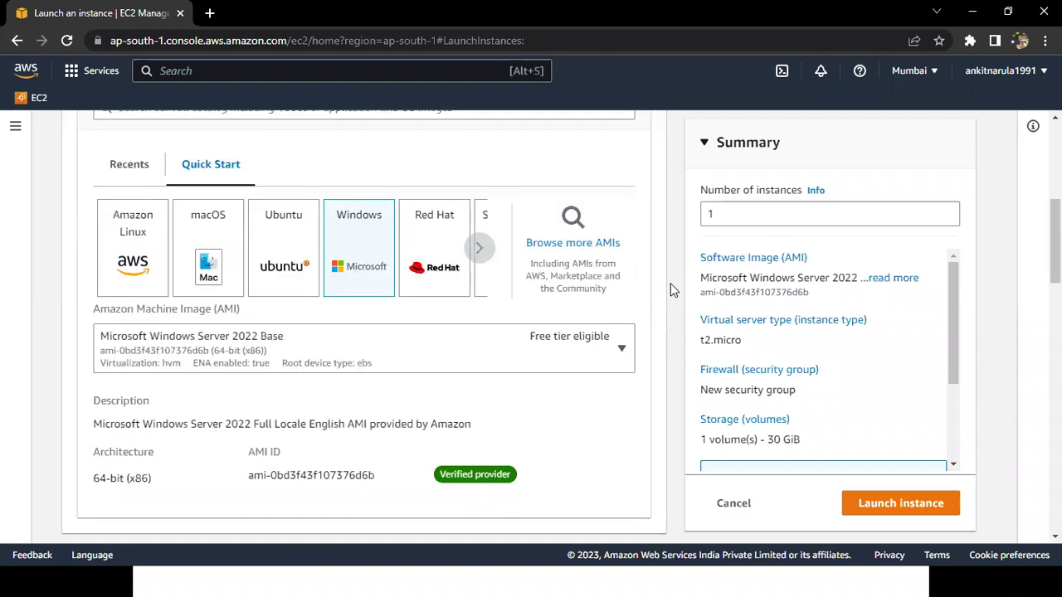
scroll(670, 289, "down", 3)
scroll(671, 288, "down", 1)
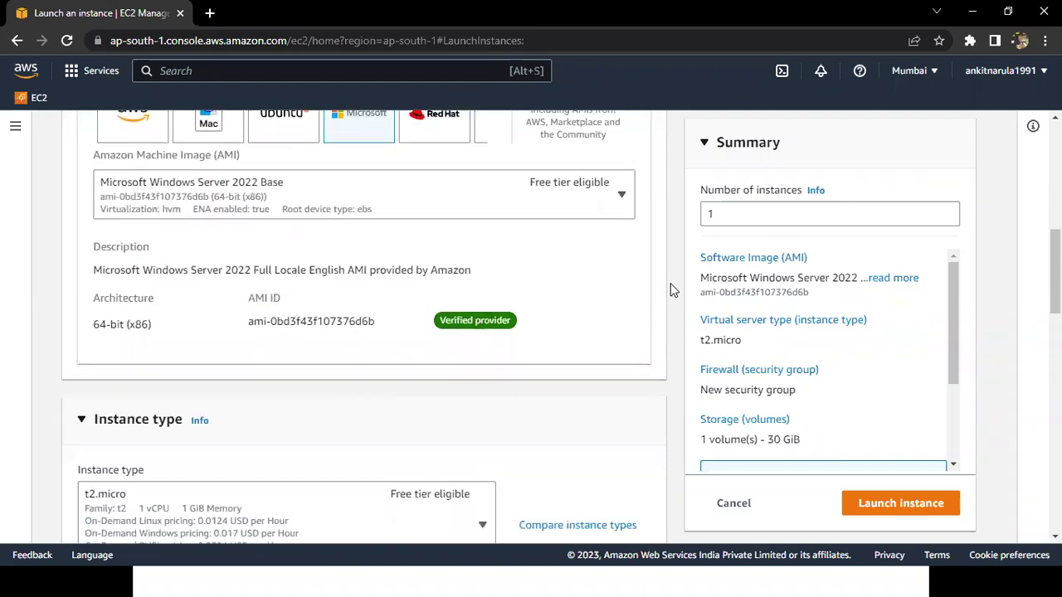
scroll(670, 290, "down", 2)
scroll(671, 290, "down", 1)
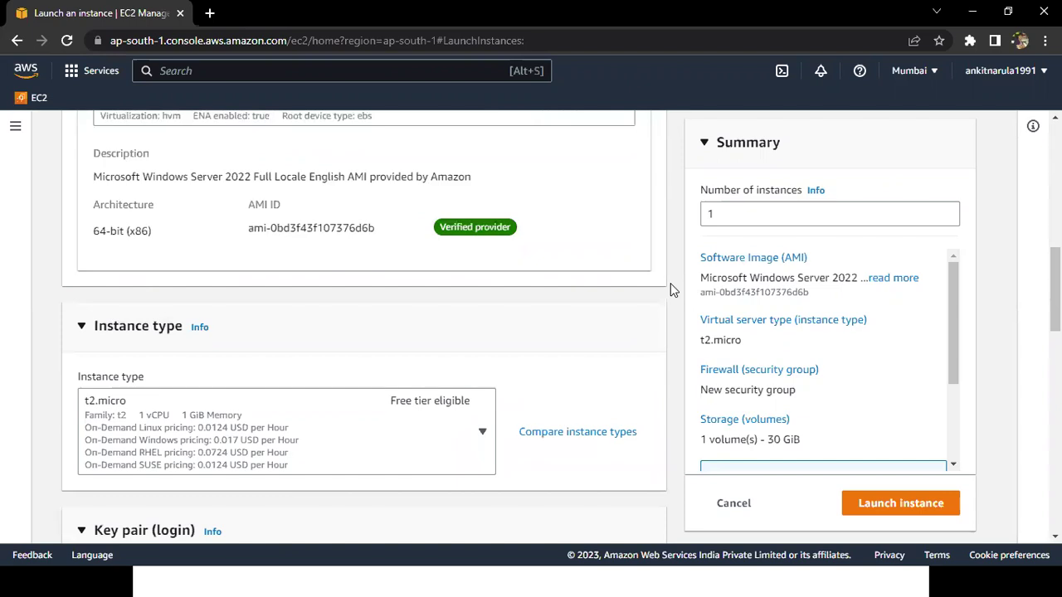
Switch to the Notepad notes and highlight the CPU, RAM, HDD and OP lines, finishing with CPU and RAM
key("alt+Tab")
key("alt+Tab")
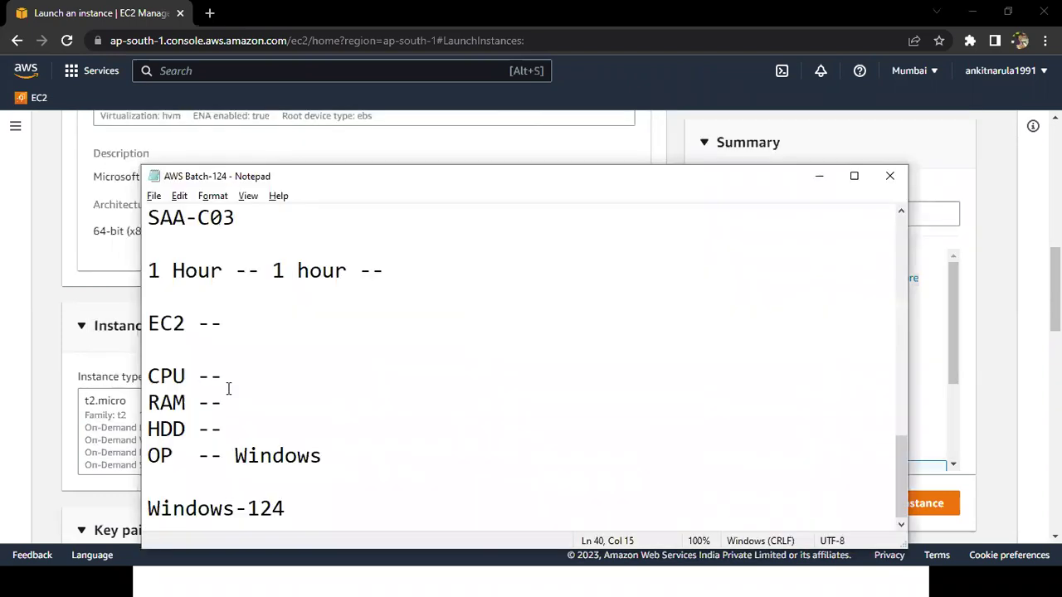
left_click_drag(152, 376, 177, 384)
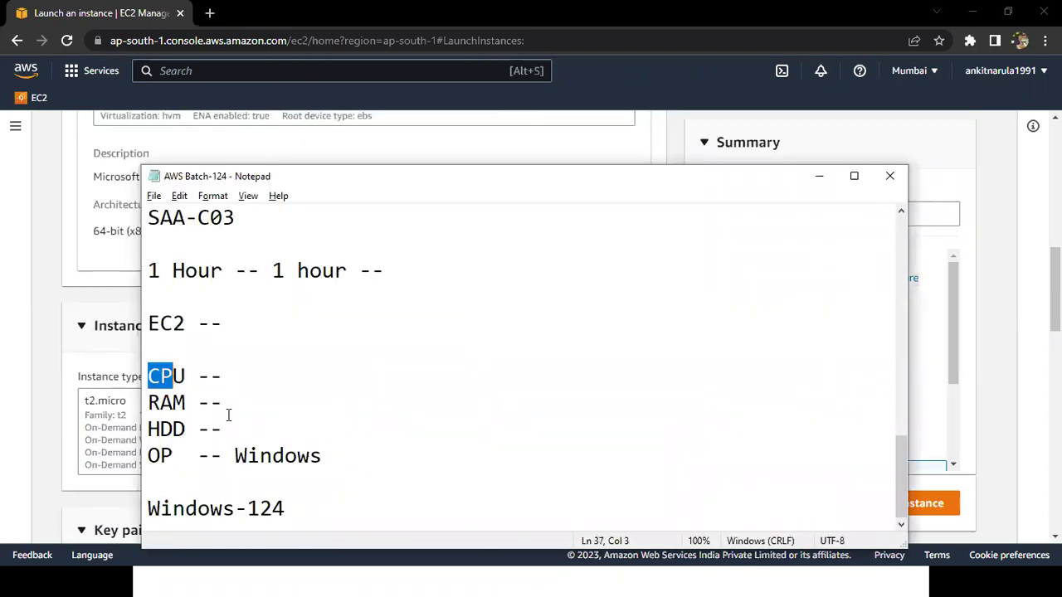
left_click(306, 440, "shift")
left_click(320, 455, "shift")
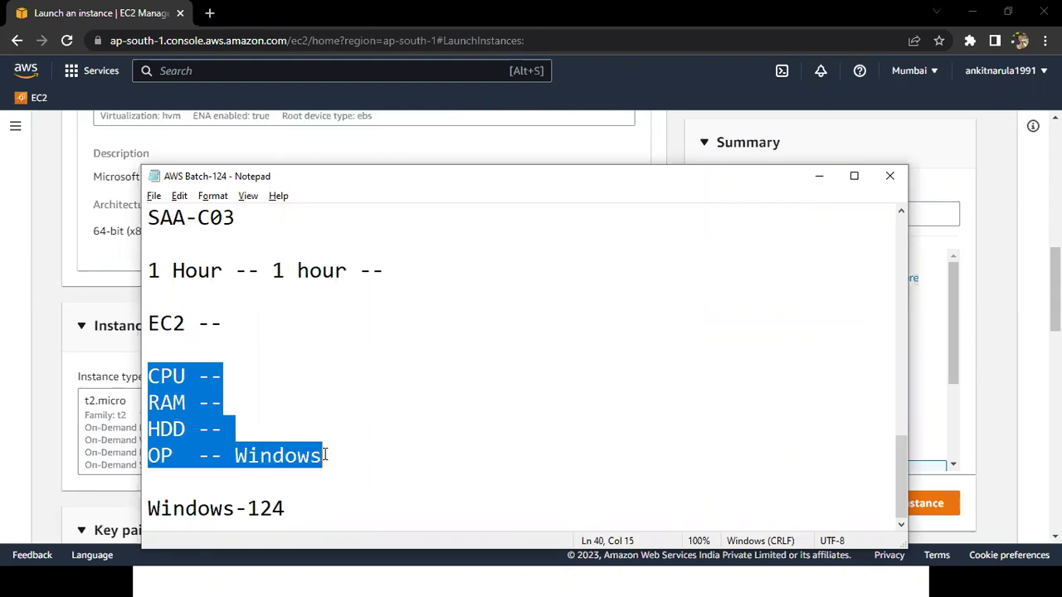
left_click(320, 455)
left_click(158, 463, "shift")
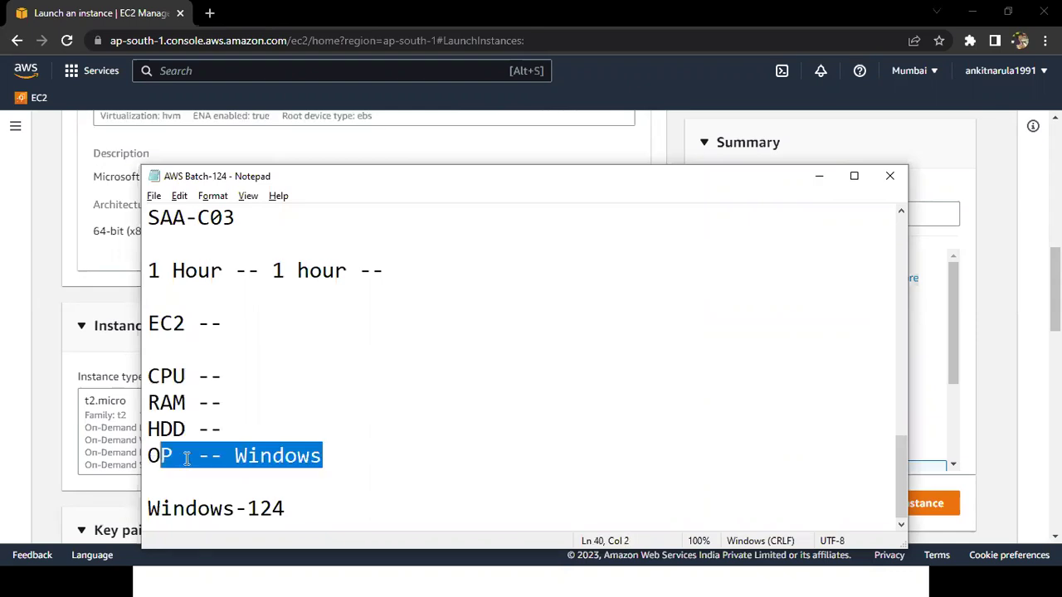
left_click(434, 423)
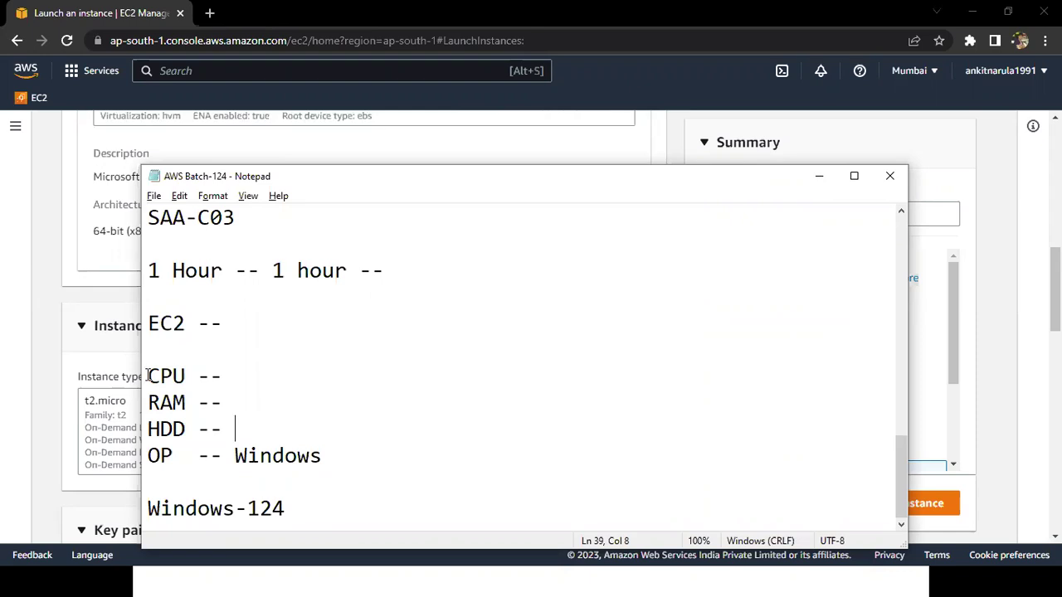
double_click(200, 386)
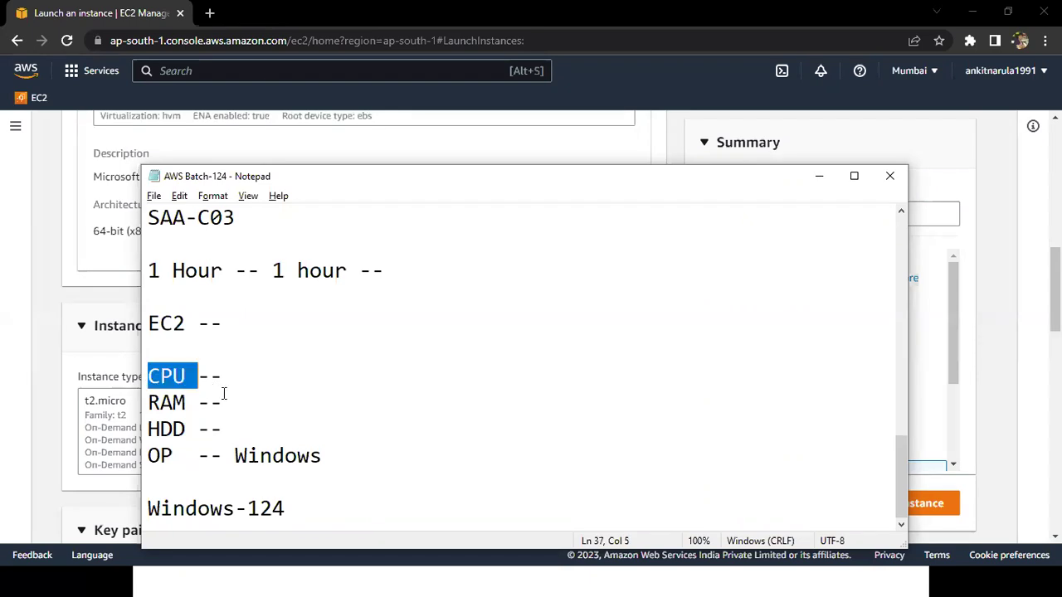
left_click(224, 395, "shift")
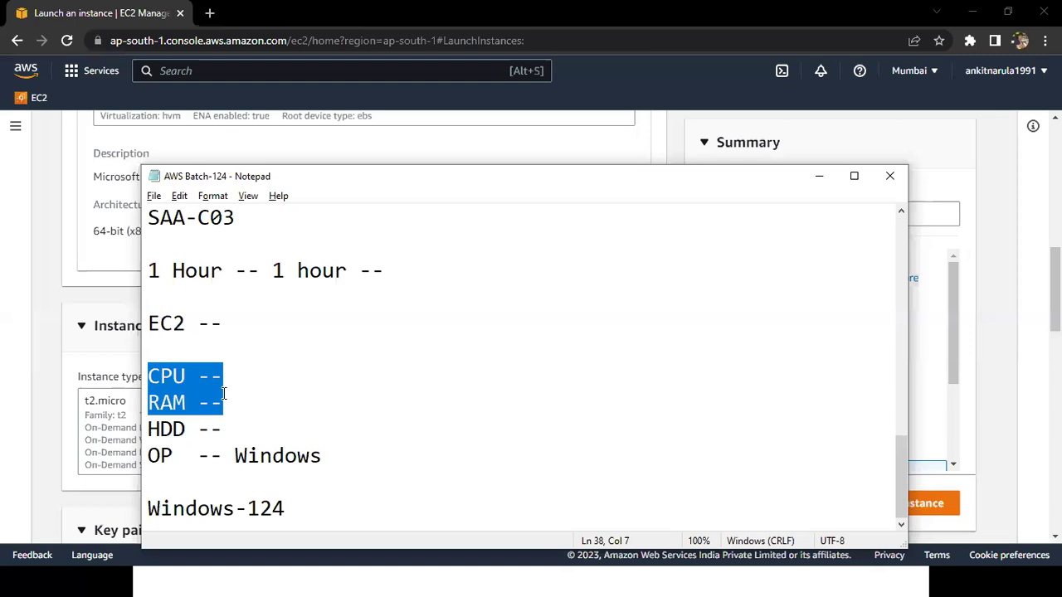
Return to the AWS console, highlight the Instance type heading, and collapse and re-expand that section
left_click(108, 348)
left_click_drag(95, 340, 182, 344)
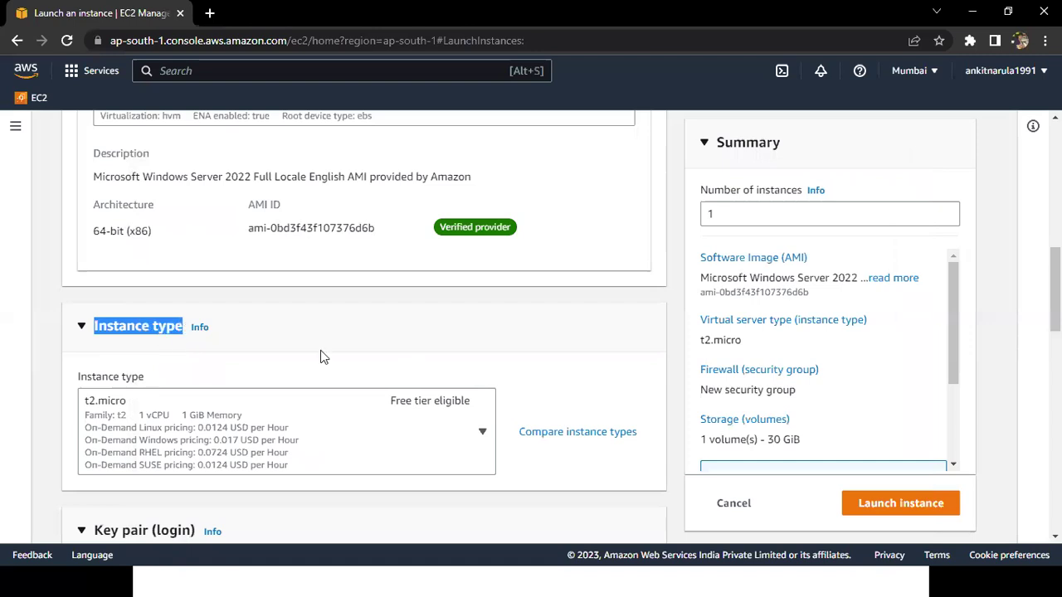
left_click(131, 328)
left_click(80, 329)
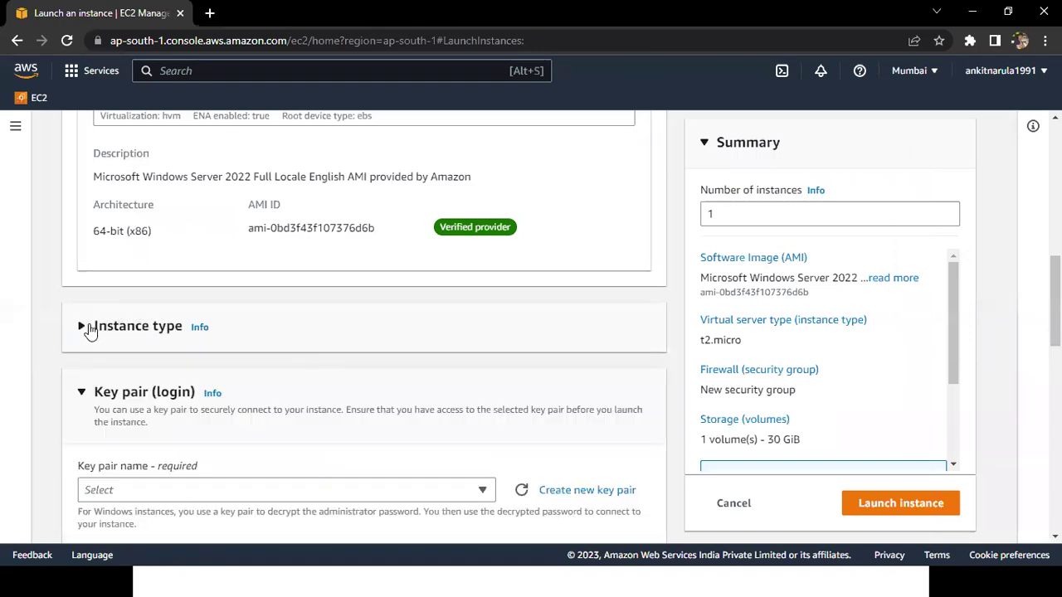
left_click(86, 332)
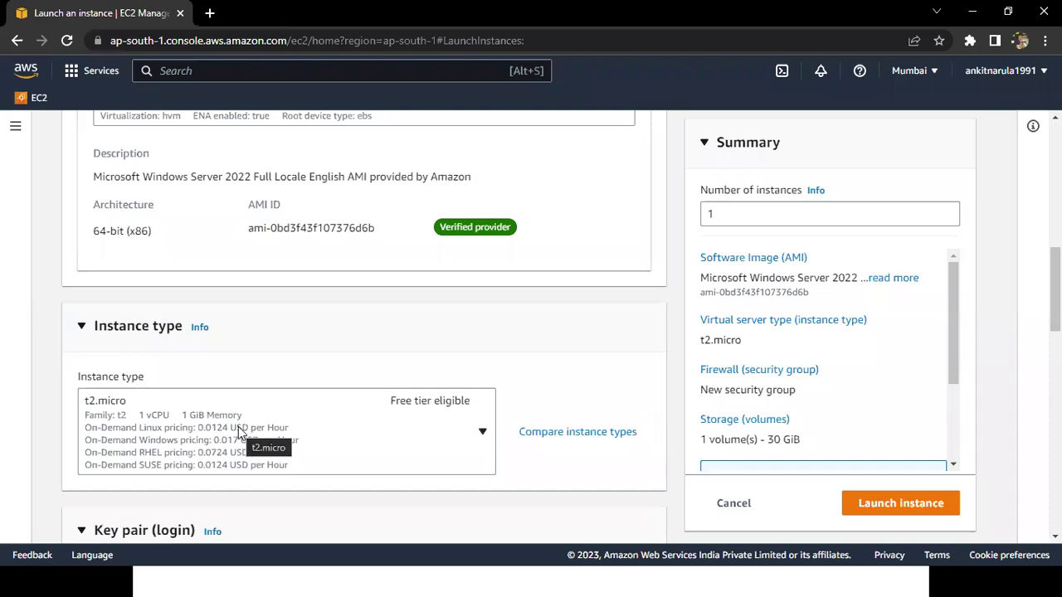
Browse the available instance types with their vCPU, memory and pricing, and close the list, keeping t2.micro
left_click(384, 397)
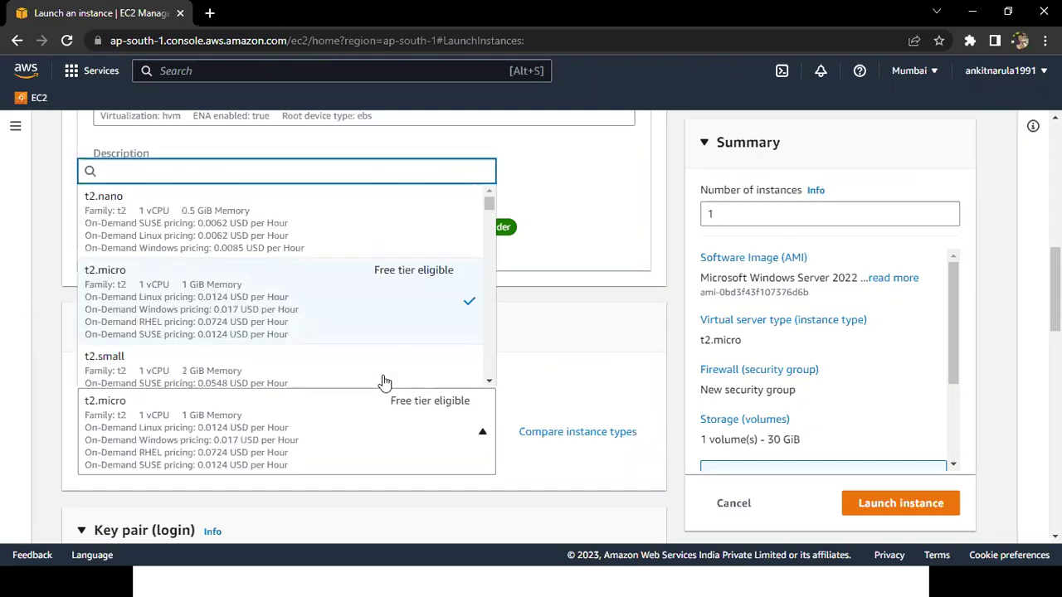
left_click(489, 383)
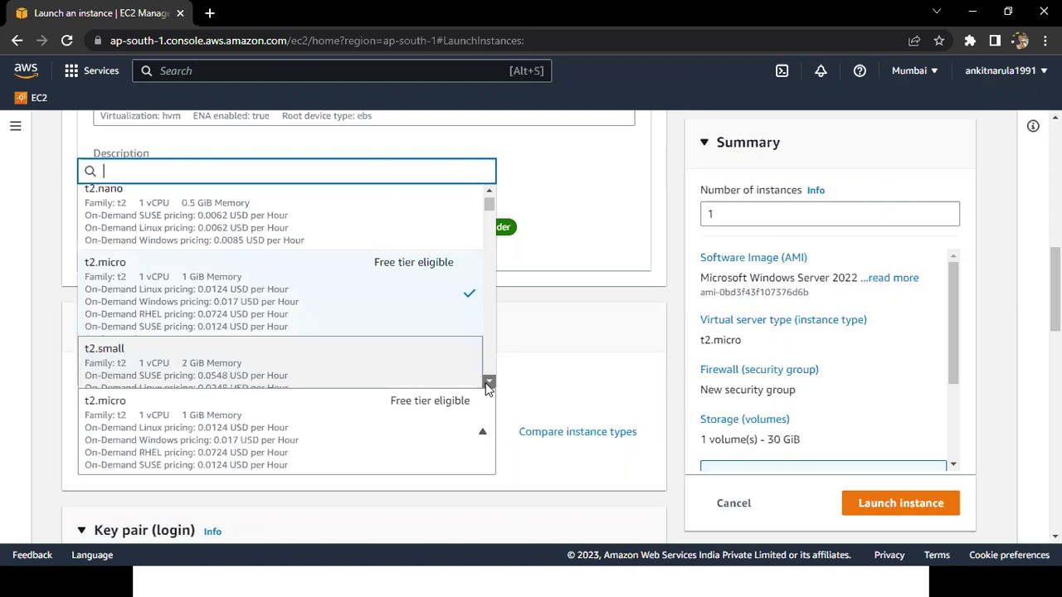
scroll(290, 315, "down", 1)
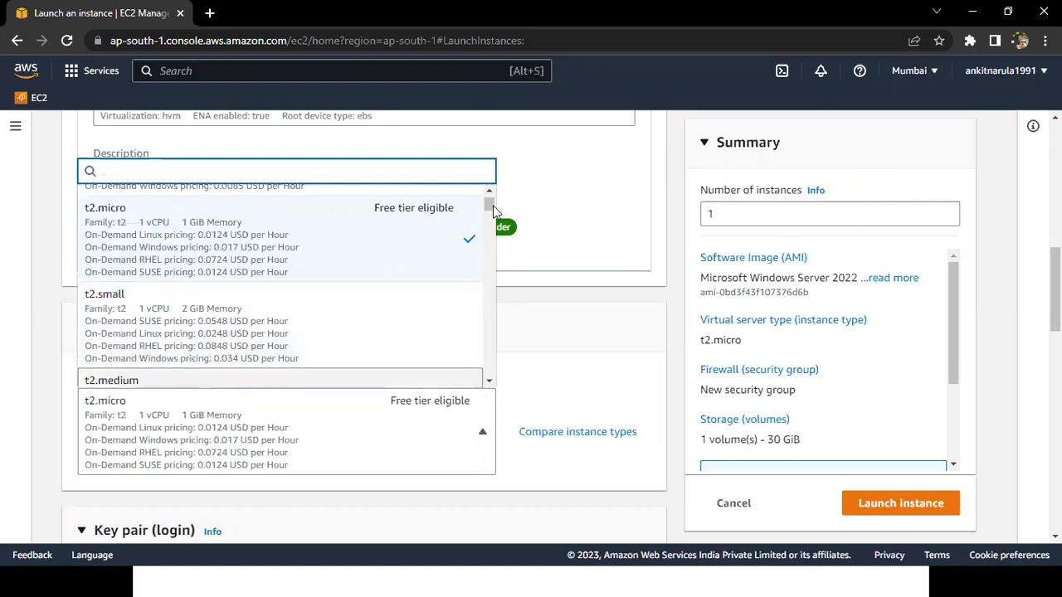
scroll(493, 232, "down", 5)
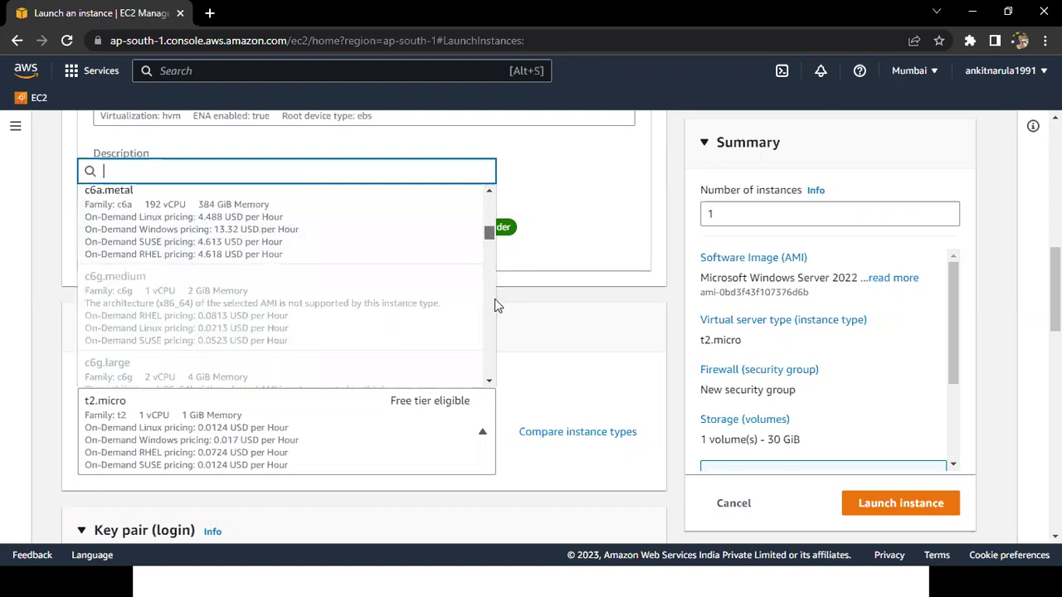
scroll(494, 304, "down", 5)
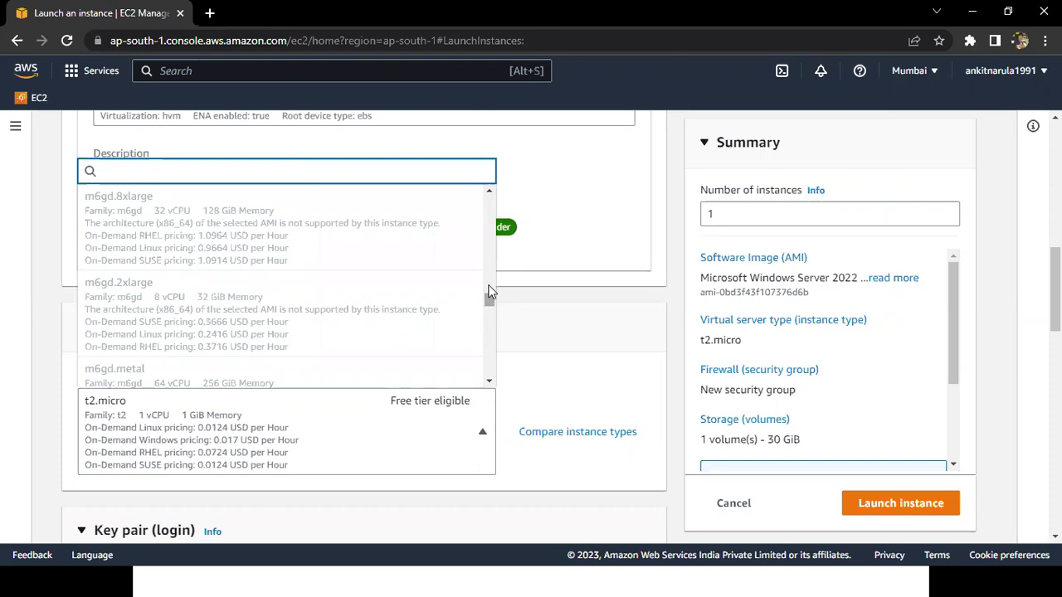
scroll(465, 294, "up", 5)
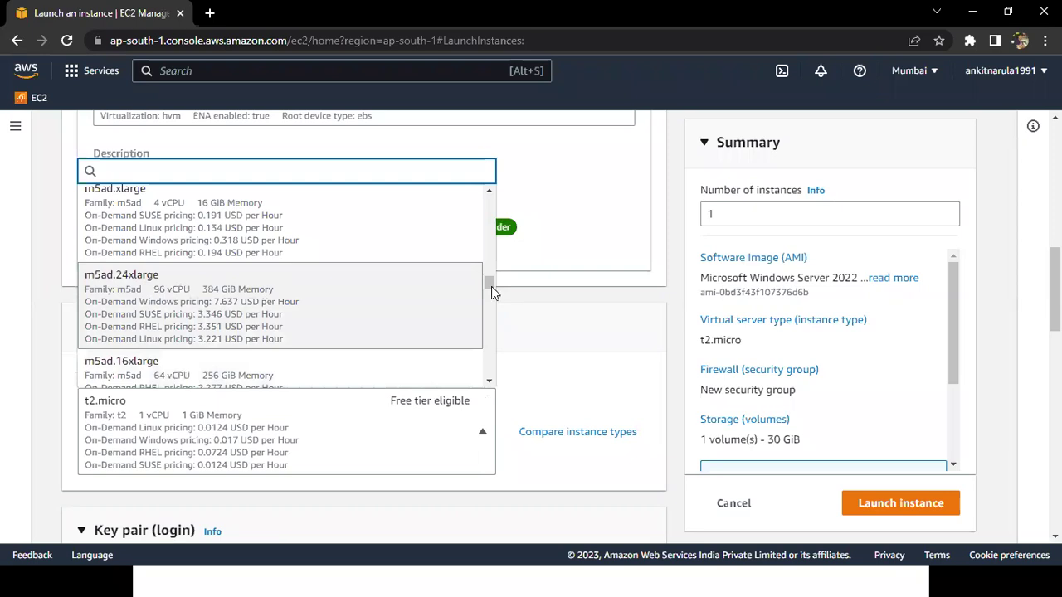
left_click_drag(491, 285, 491, 269)
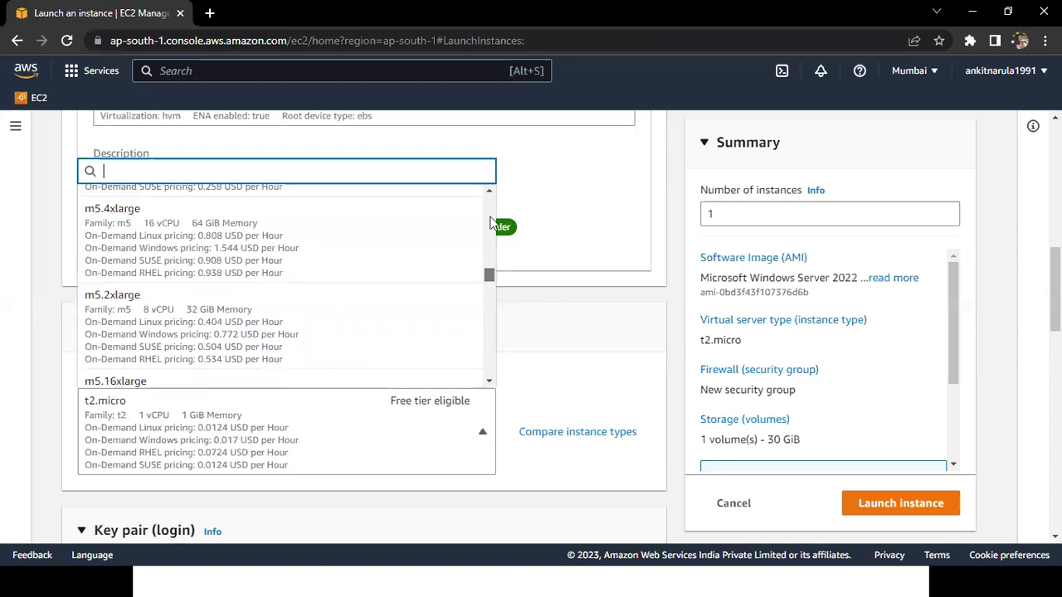
left_click(674, 334)
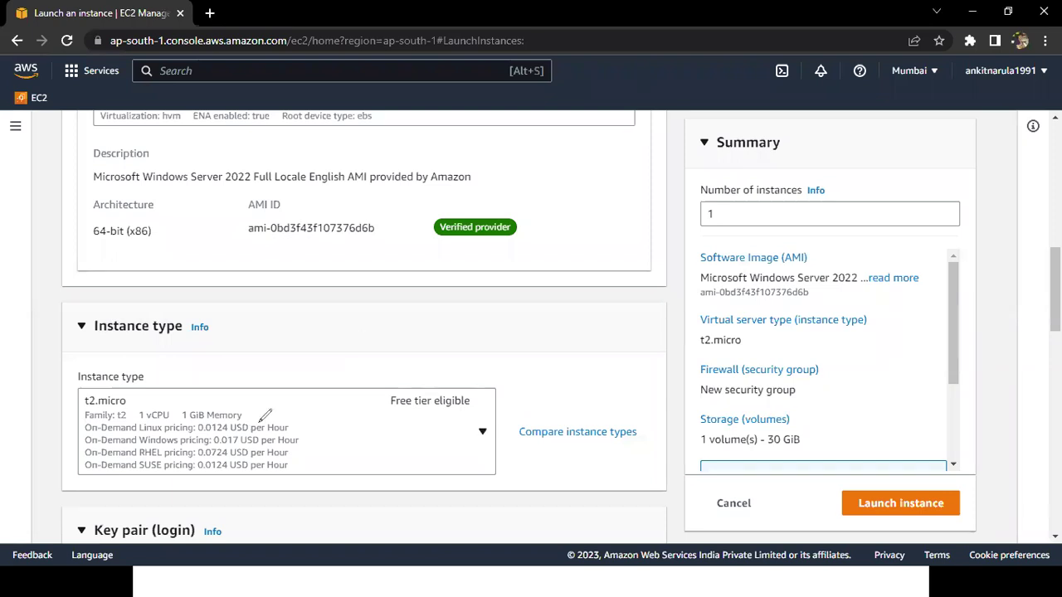
Circle 1 GiB Memory, 1 vCPU, t2.micro and Free tier eligible with the annotation pen, and clear the marks
mouse_move(249, 413)
left_mouse_down()
mouse_move(189, 398)
mouse_move(177, 410)
mouse_move(182, 423)
mouse_move(219, 423)
left_mouse_up()
mouse_move(214, 414)
left_mouse_down()
mouse_move(137, 407)
mouse_move(141, 422)
mouse_move(162, 425)
mouse_move(174, 409)
left_mouse_up()
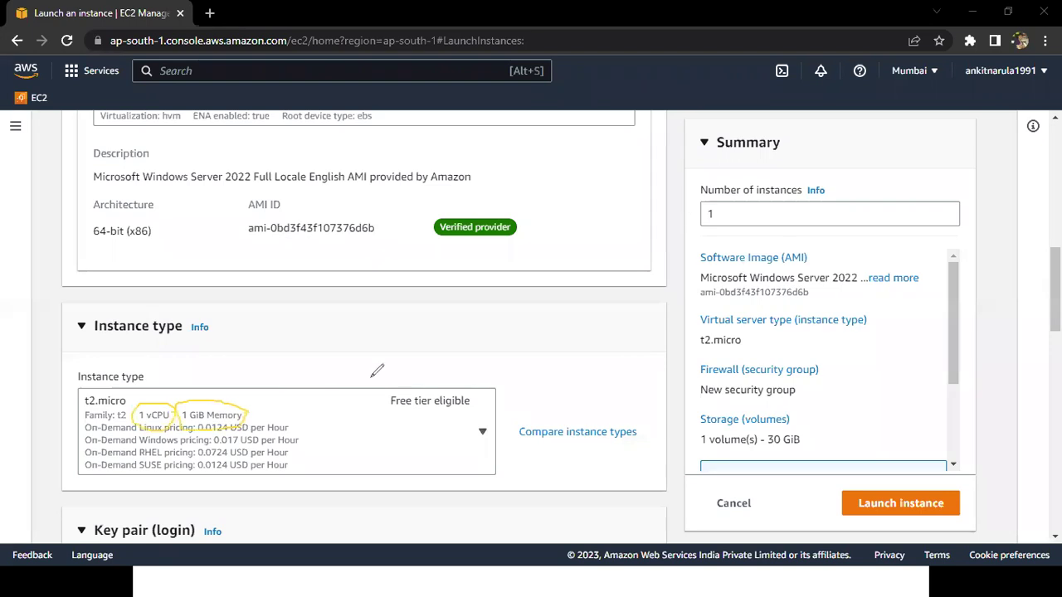
mouse_move(83, 386)
left_mouse_down()
mouse_move(84, 401)
mouse_move(131, 405)
mouse_move(141, 378)
left_mouse_up()
mouse_move(419, 380)
left_mouse_down()
mouse_move(391, 391)
mouse_move(449, 407)
mouse_move(484, 395)
mouse_move(479, 401)
left_mouse_up()
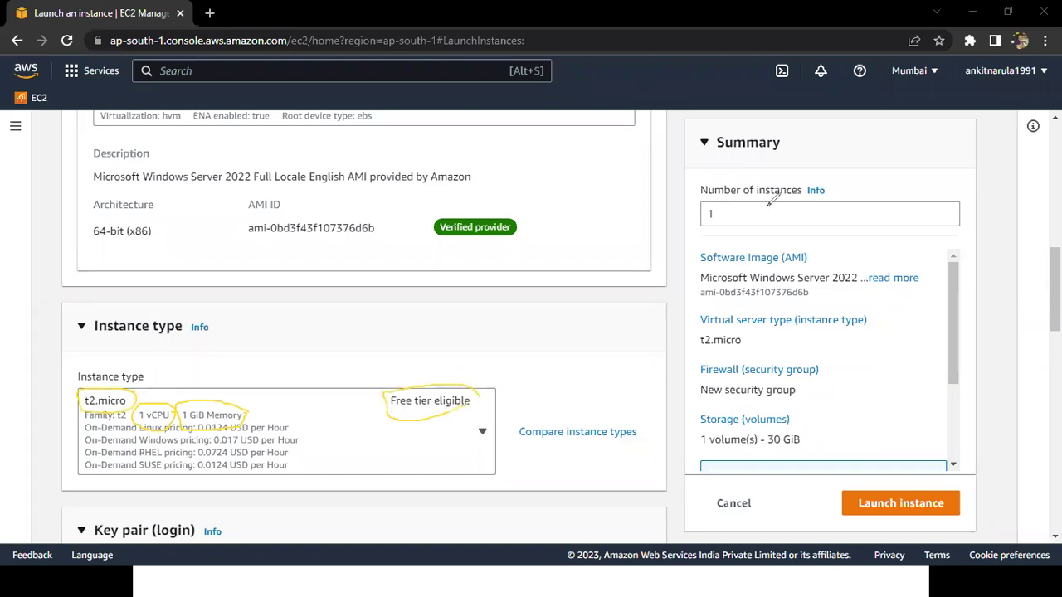
key("Escape")
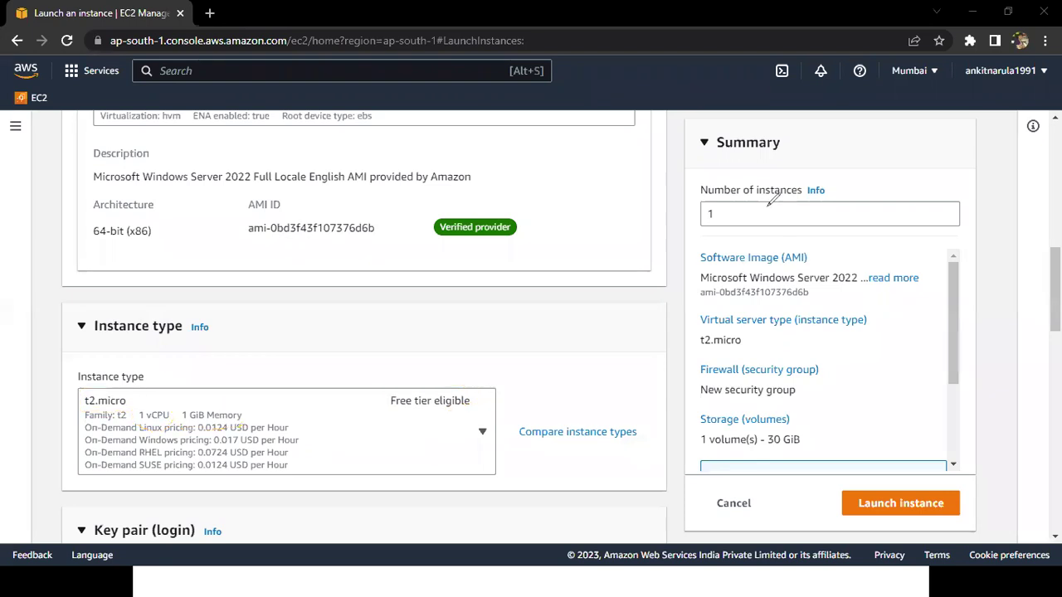
Open the instance type comparison and look through the vCPU, architecture, memory and network performance of the t2 and t3 types
left_click(560, 444)
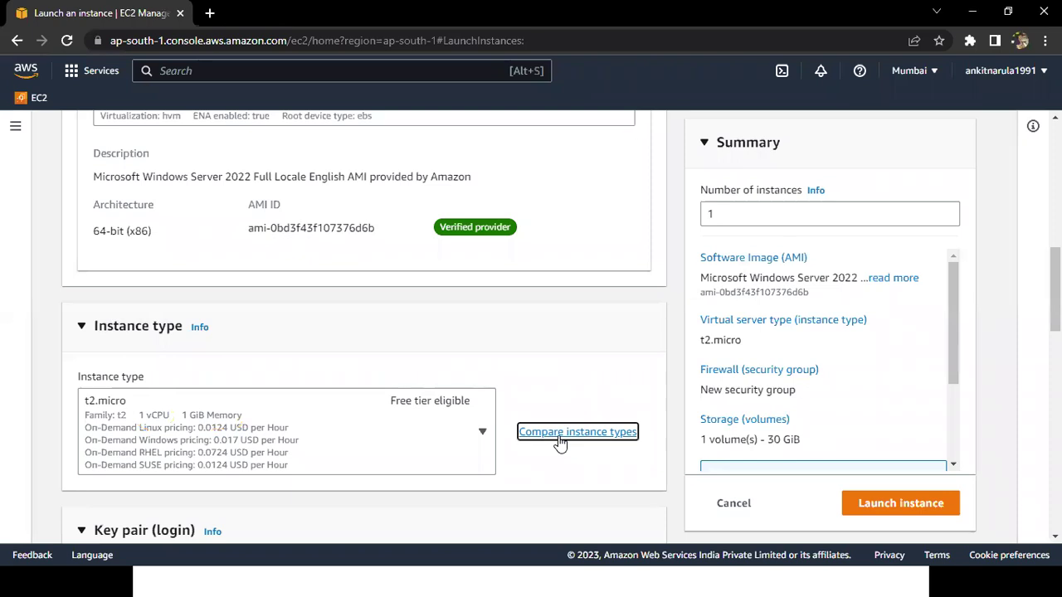
left_click(568, 434)
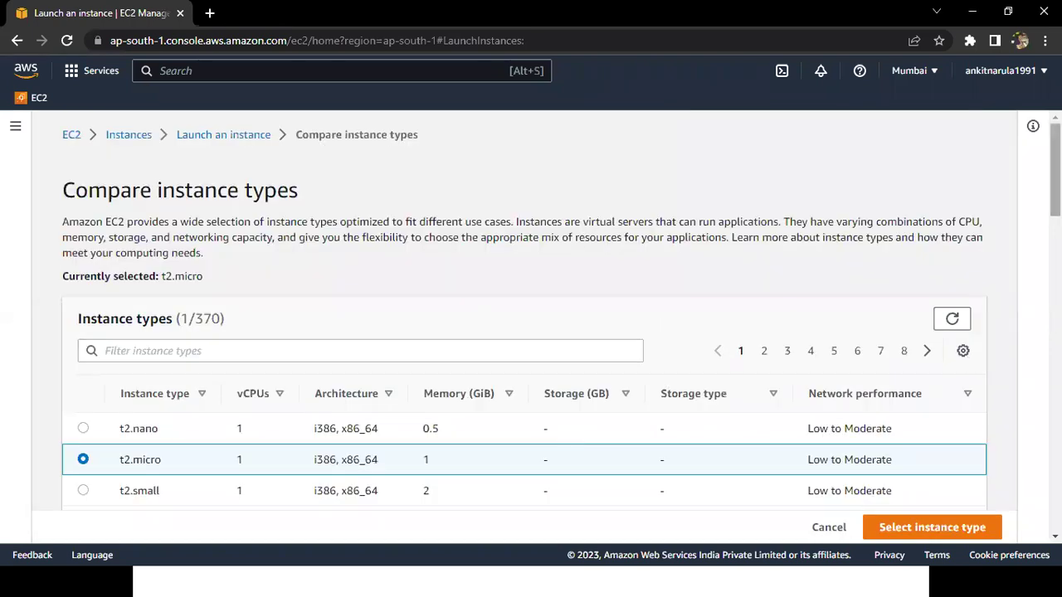
scroll(531, 332, "down", 1)
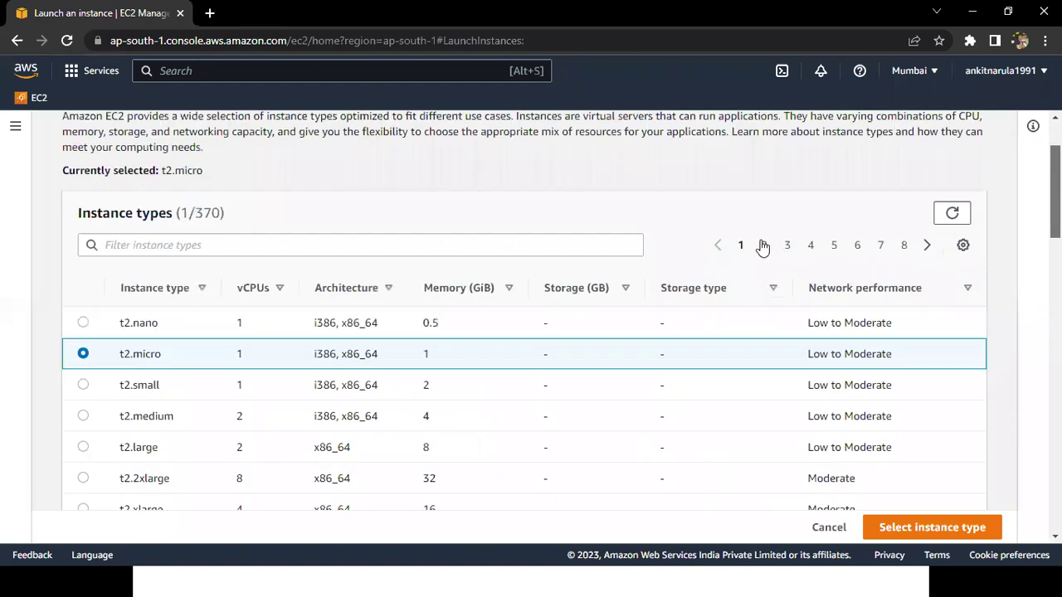
scroll(842, 249, "down", 1)
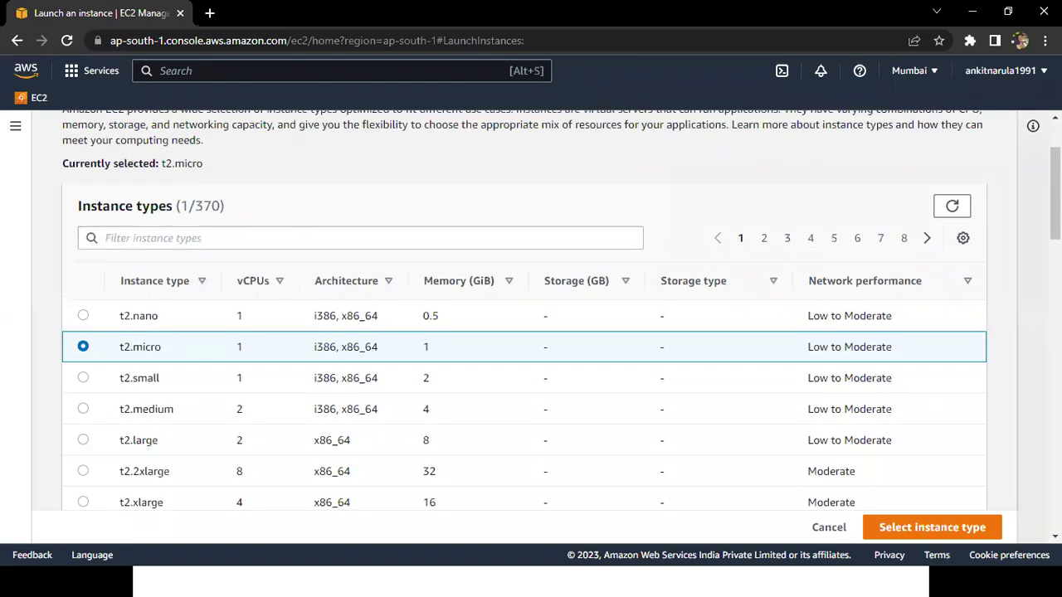
scroll(531, 332, "down", 1)
scroll(530, 331, "down", 2)
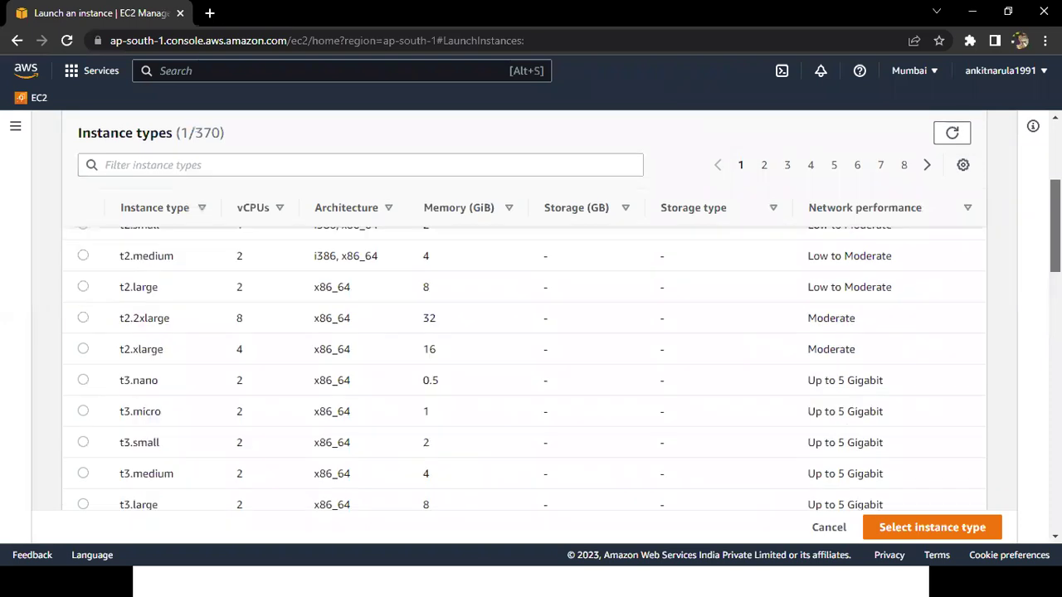
Mark t2.xlarge in the instance type comparison and look through the vCPU, memory and network performance of the t2, t3 and a1 types
scroll(672, 353, "down", 2)
left_click_drag(121, 408, 261, 396)
scroll(261, 397, "up", 3)
left_click(308, 399)
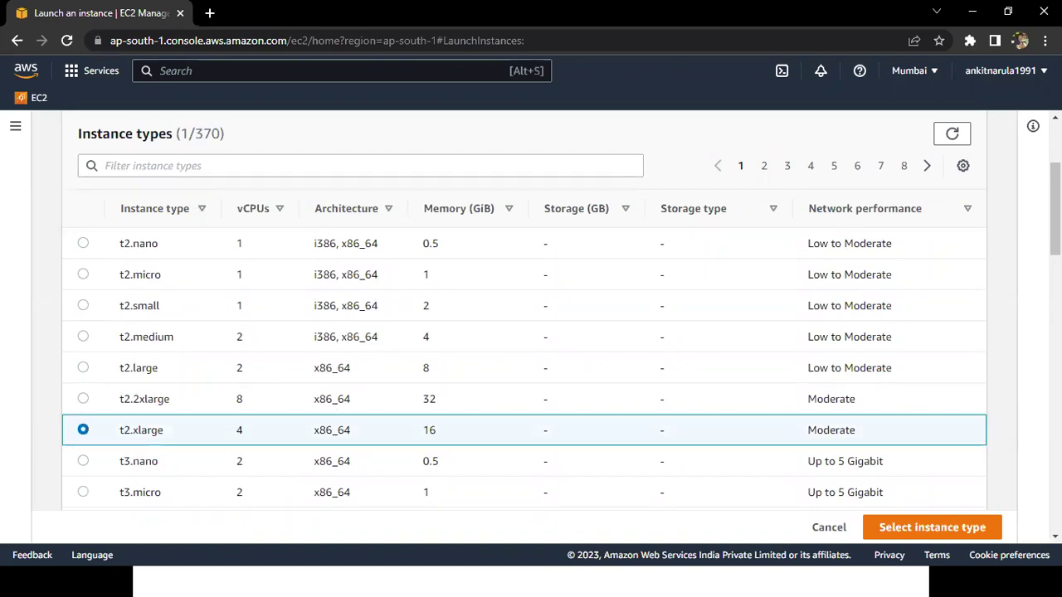
scroll(524, 365, "down", 2)
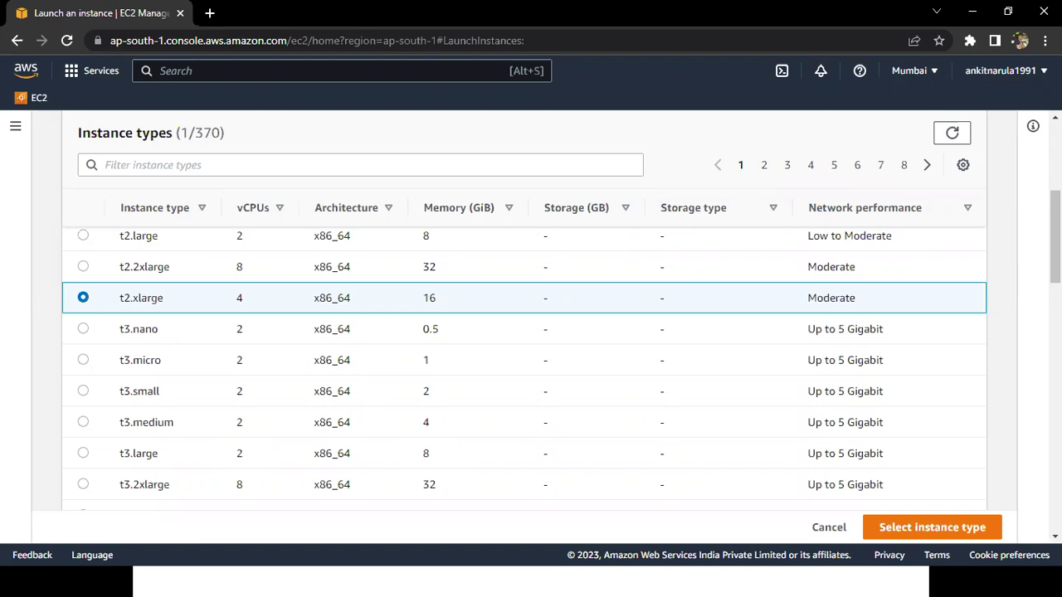
scroll(525, 365, "down", 2)
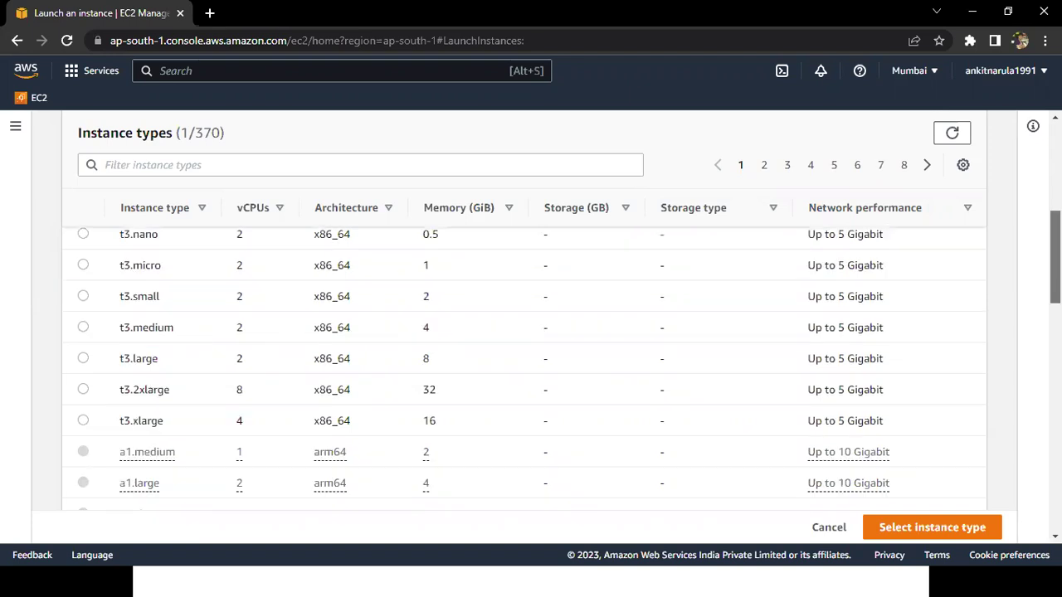
scroll(525, 368, "down", 1)
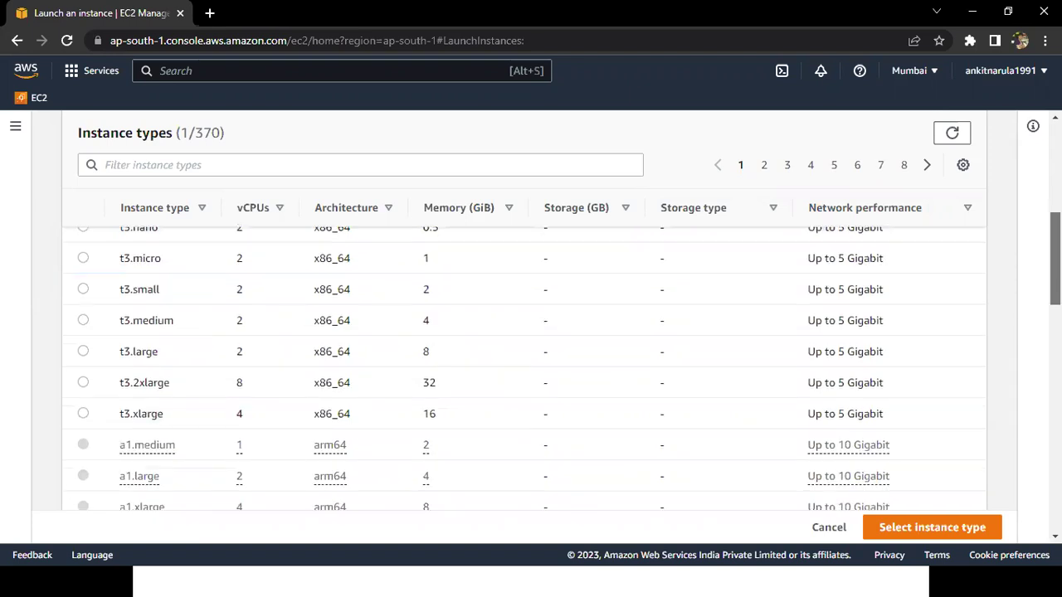
scroll(486, 415, "up", 2)
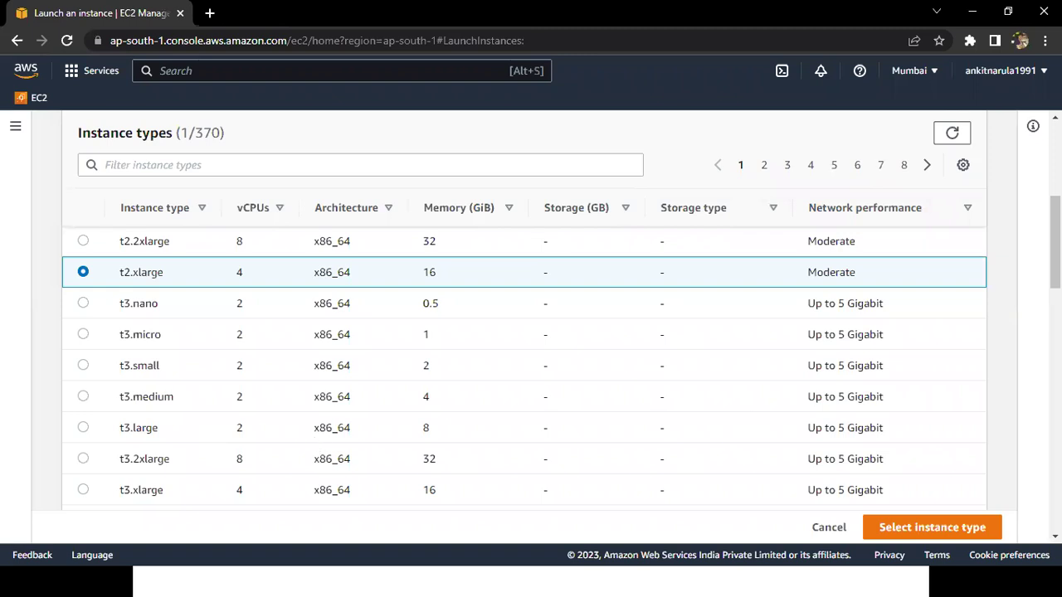
Mark t2.micro in the comparison table and return to the launch form without applying a new selection
scroll(1024, 322, "up", 1)
scroll(758, 278, "up", 5)
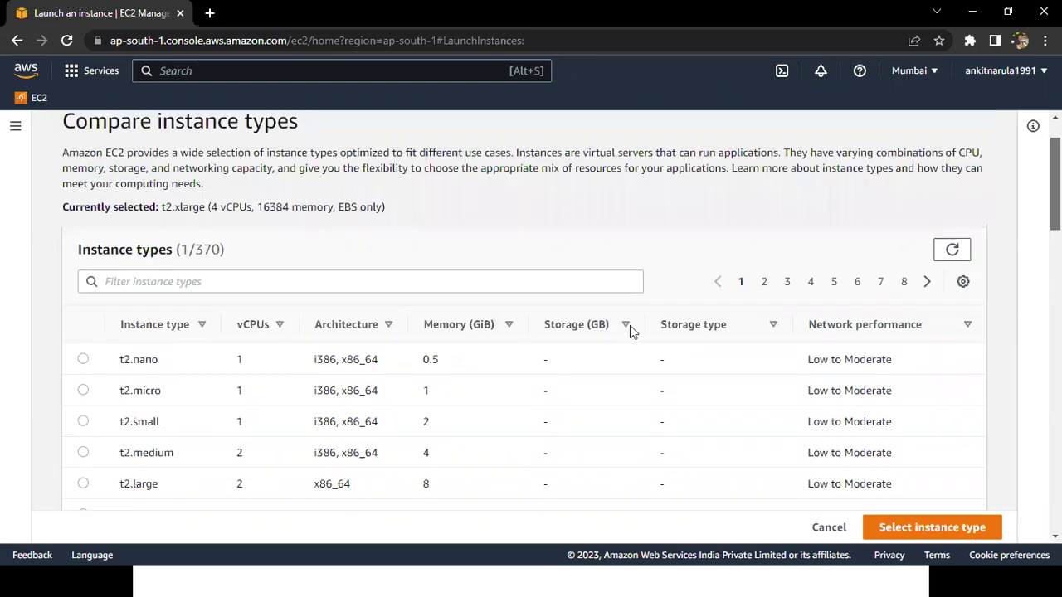
scroll(370, 355, "down", 1)
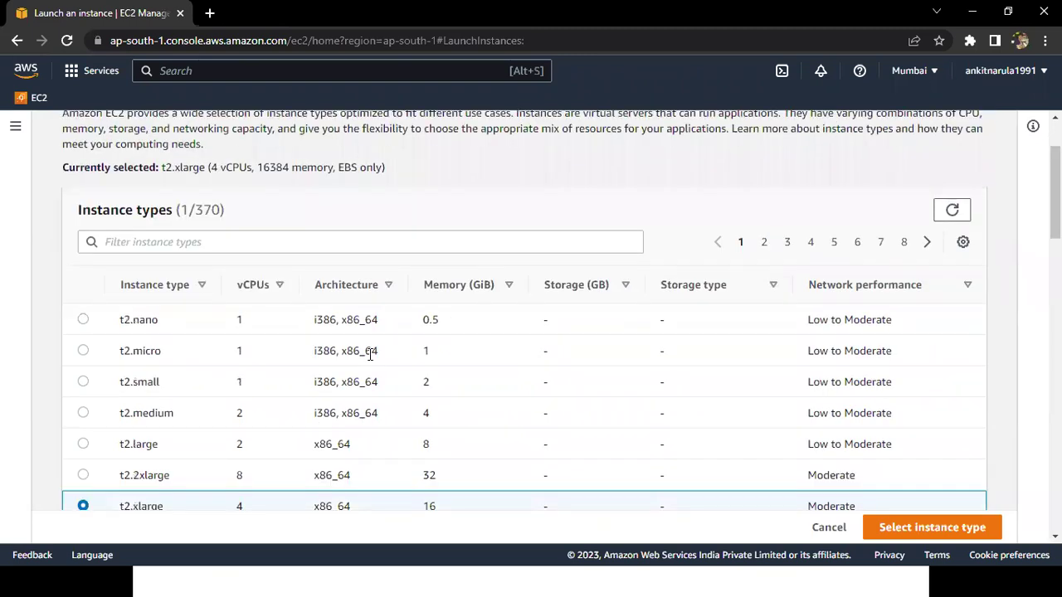
left_click(83, 351)
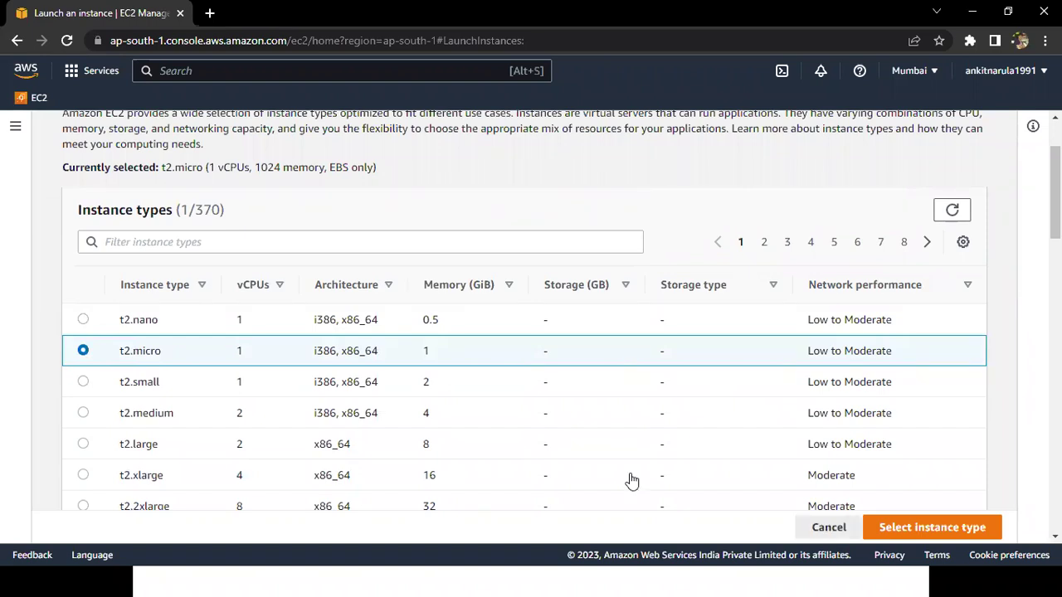
key("Escape")
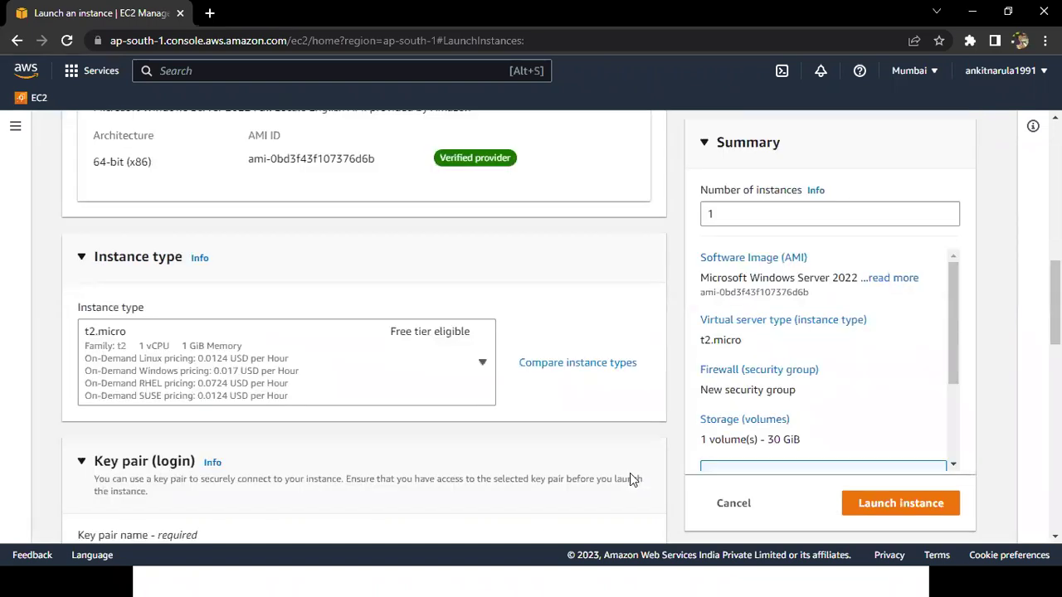
In the AWS Batch-124 Notepad file, record CPU as 1 and RAM as 1, save the notes, and return to the AWS console
key("alt+Tab")
type("1")
left_click(236, 402)
type("1")
key("ctrl+s")
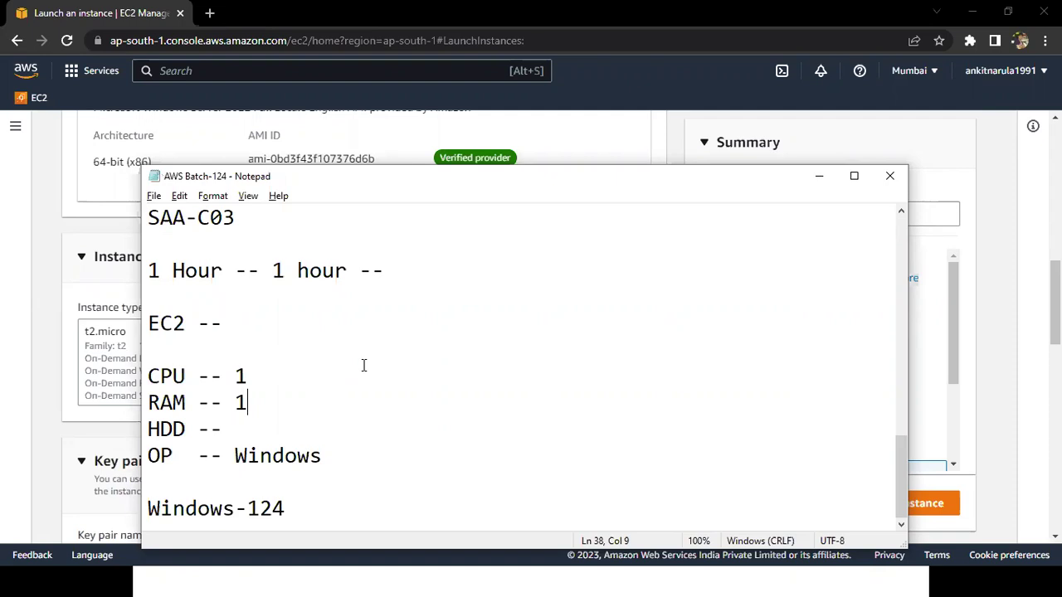
left_click(1002, 324)
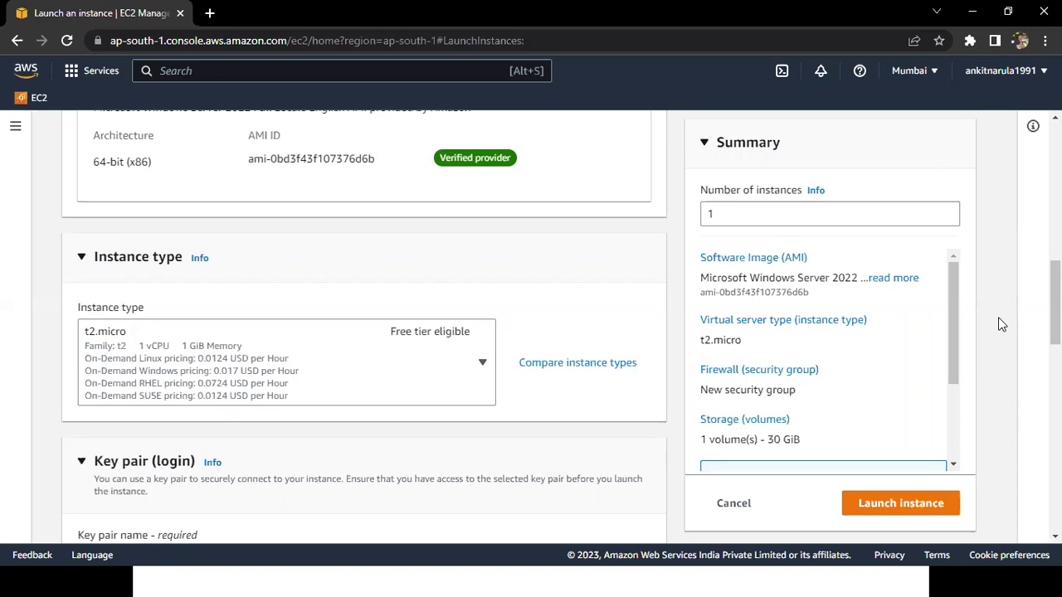
Open the 01. AWS Architect Associate - Introduction presentation and follow the Free Tier details link on the AWS Trail Subscription slide
mouse_move(344, 525)
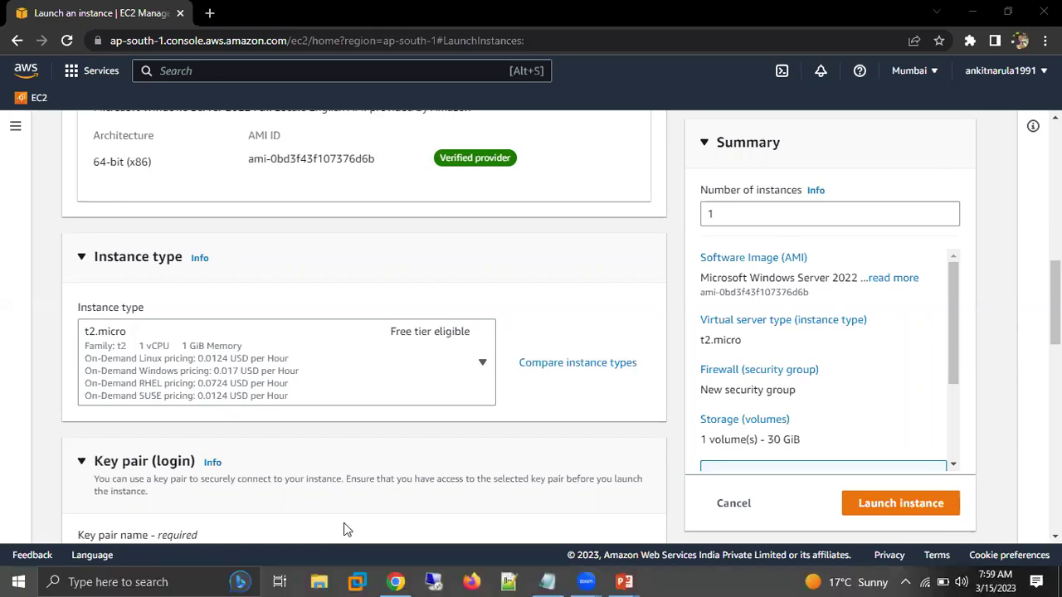
key("super")
left_click(319, 580)
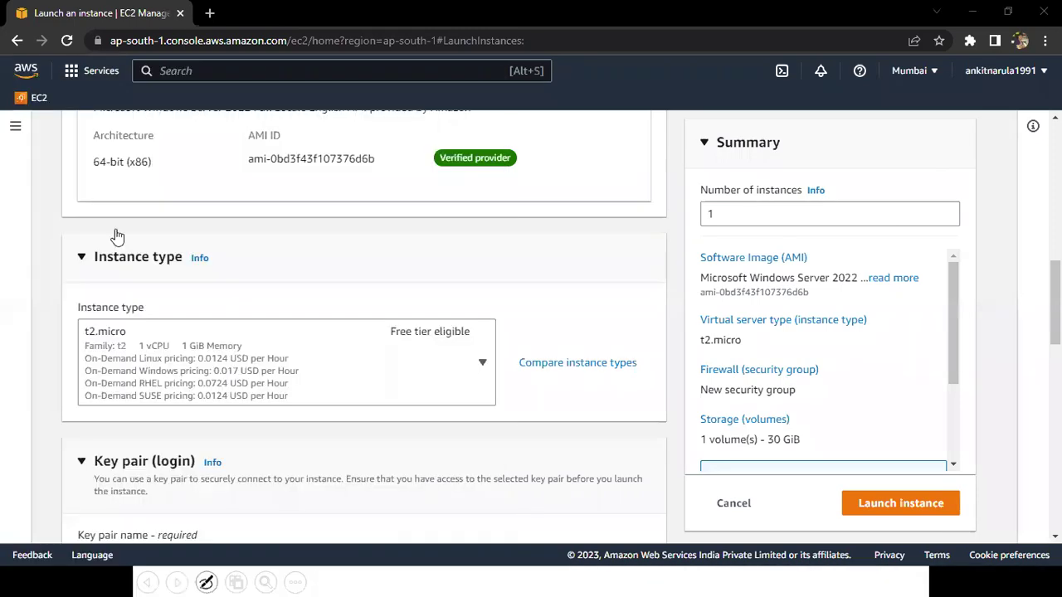
left_click(77, 220)
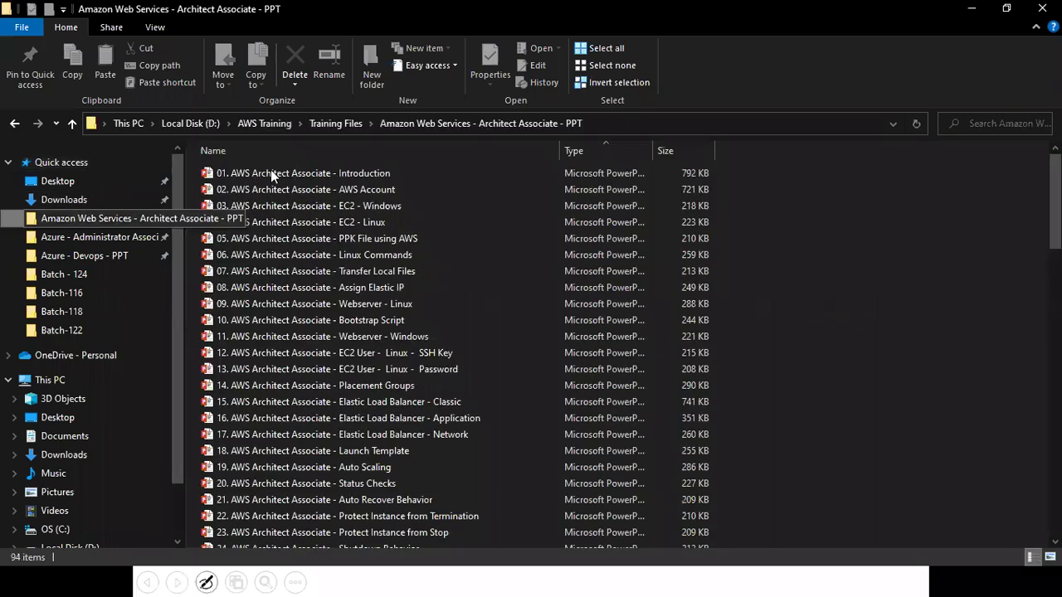
left_click(271, 172)
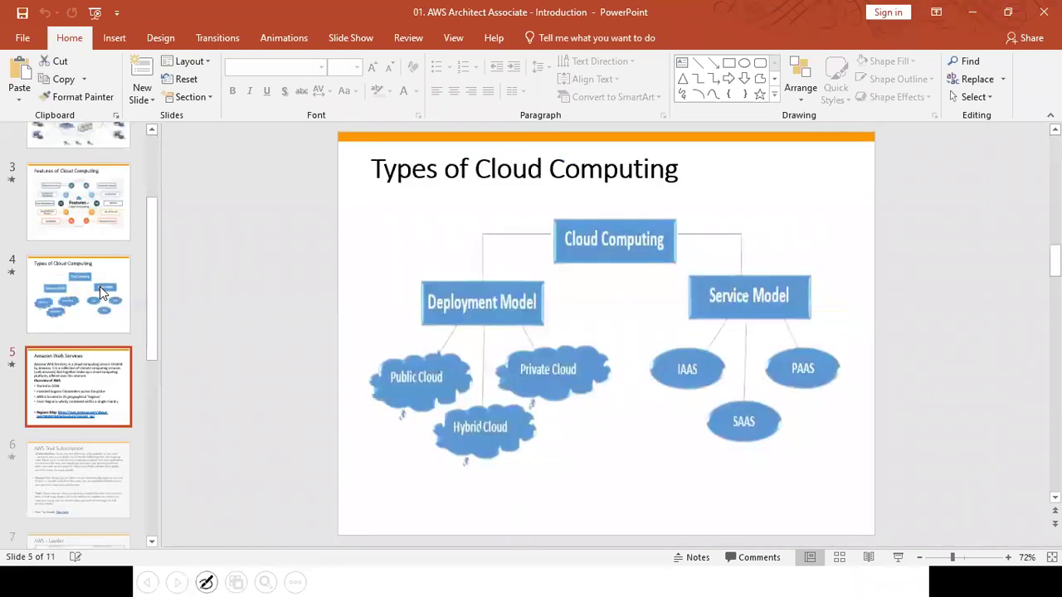
key("Down")
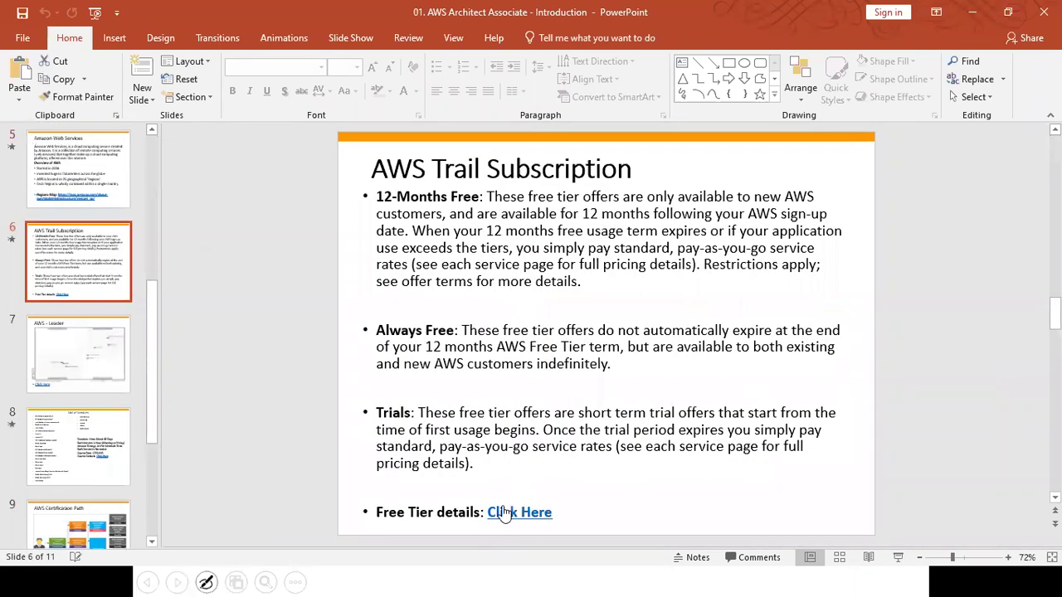
left_click(502, 510, "ctrl")
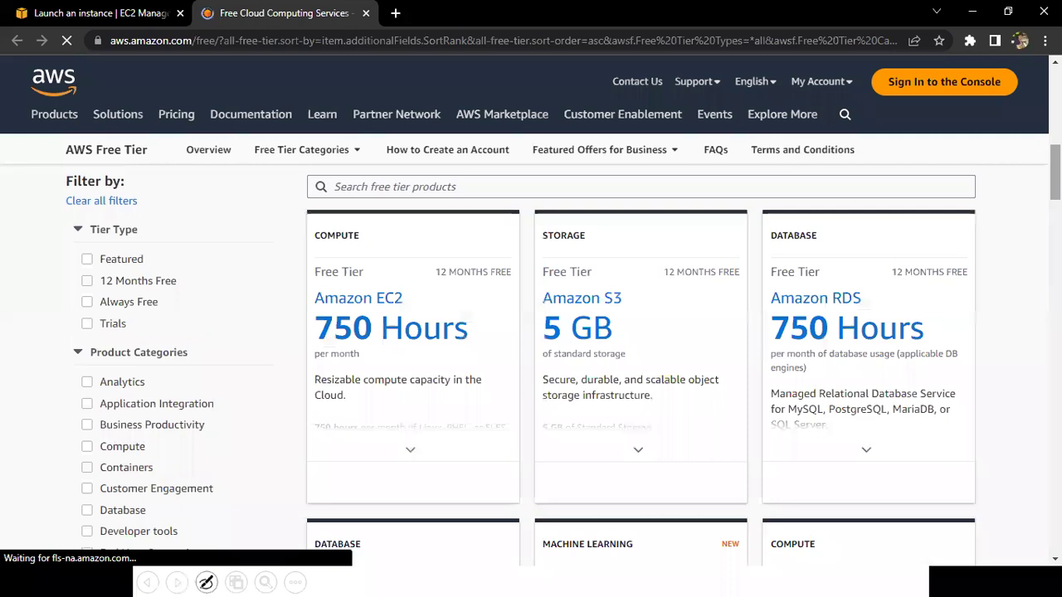
Circle the Amazon EC2 750 Hours offer with the annotation pen, clear the mark, and expand the offer's details
mouse_move(414, 279)
left_mouse_down()
mouse_move(323, 351)
mouse_move(420, 360)
mouse_move(486, 336)
mouse_move(461, 285)
mouse_move(470, 334)
mouse_move(444, 353)
left_mouse_up()
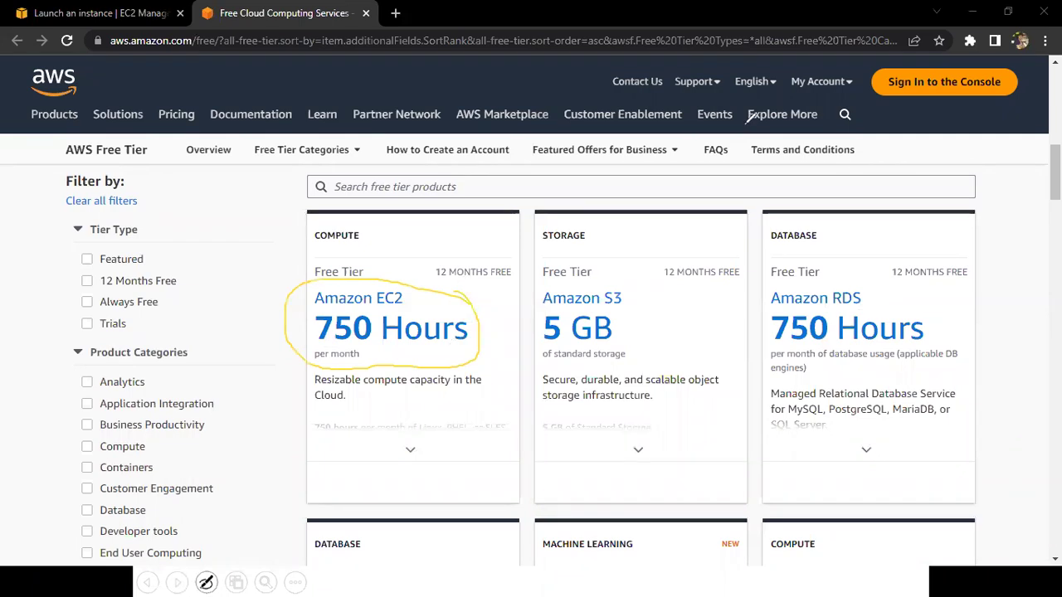
key("Escape")
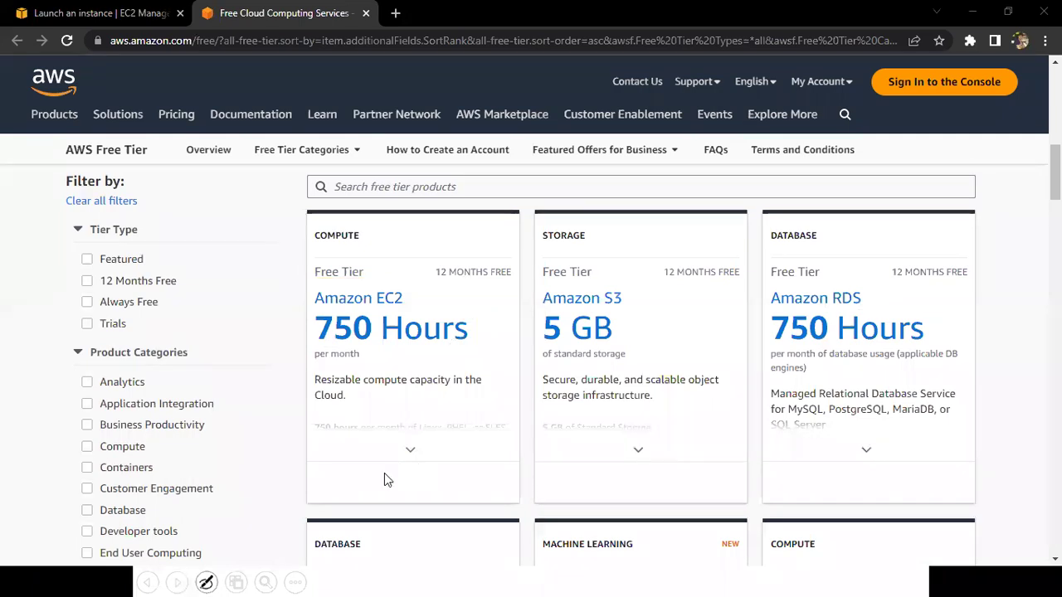
left_click(384, 480)
left_click_drag(315, 485, 402, 484)
left_click_drag(347, 462, 454, 433)
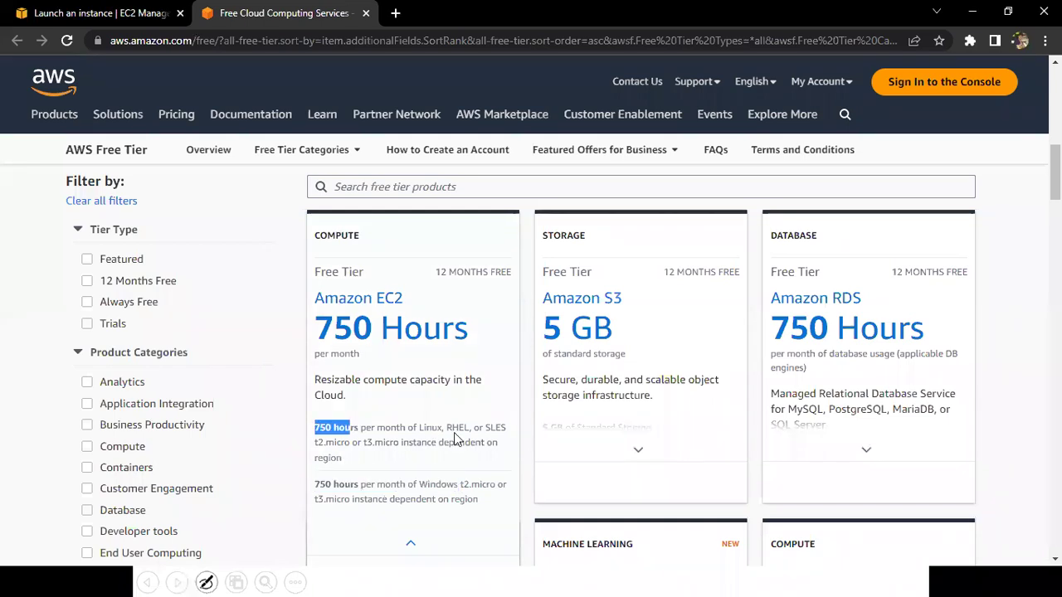
Highlight "t2.micro or t3.micro" in the Windows part of the Amazon EC2 offer, and close the free tier page
left_click_drag(460, 484, 506, 491)
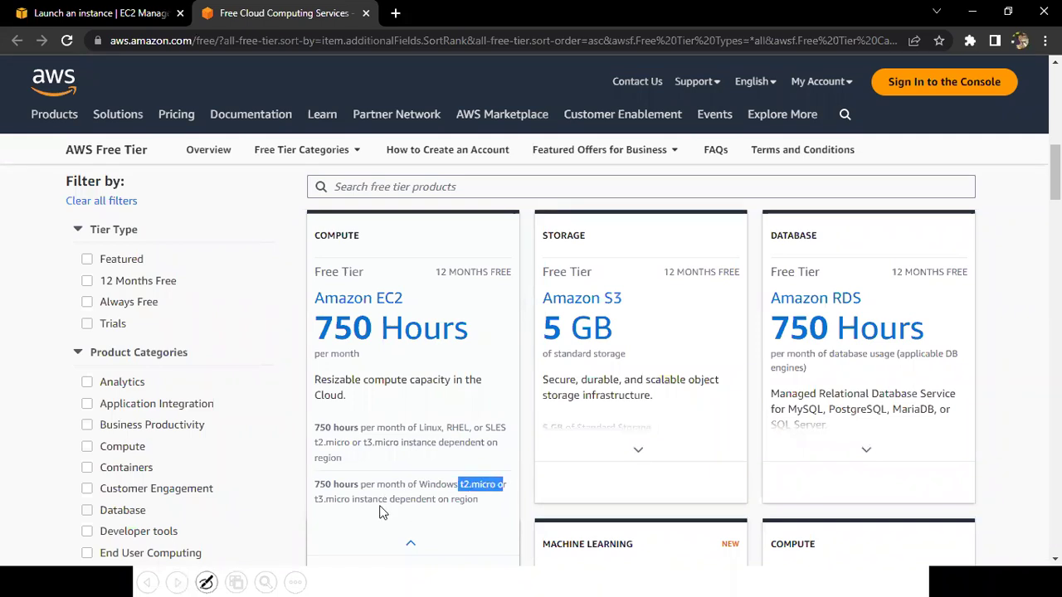
left_click_drag(381, 514, 349, 502)
left_click(471, 500)
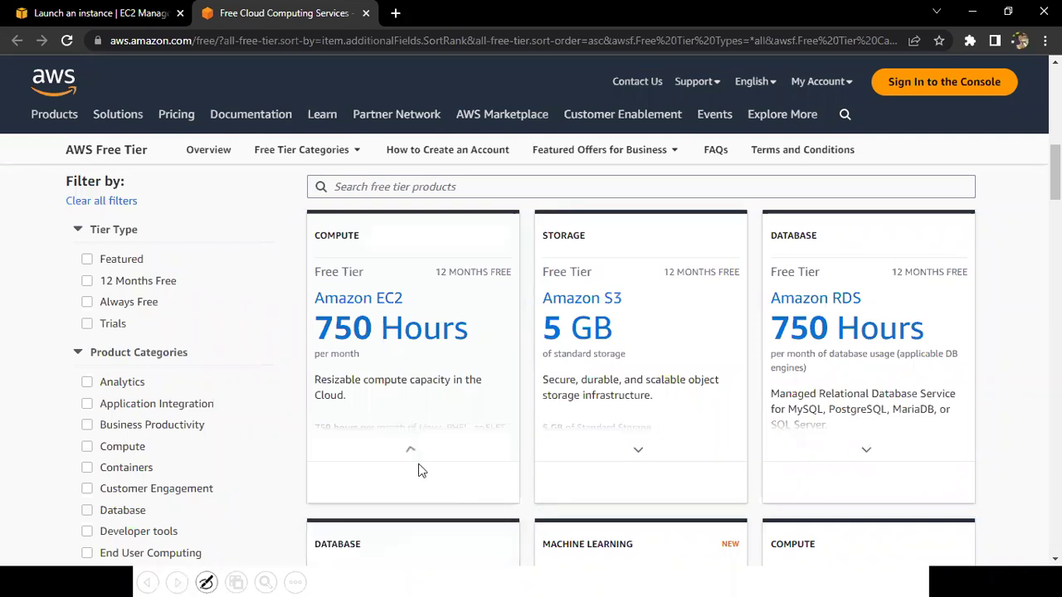
left_click(457, 481)
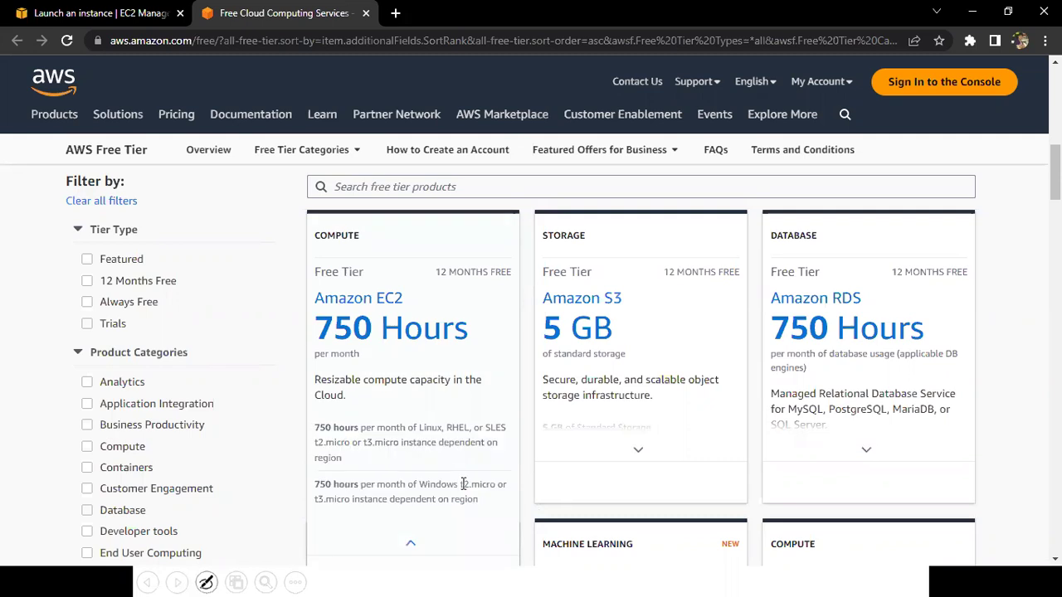
left_click_drag(461, 484, 353, 500)
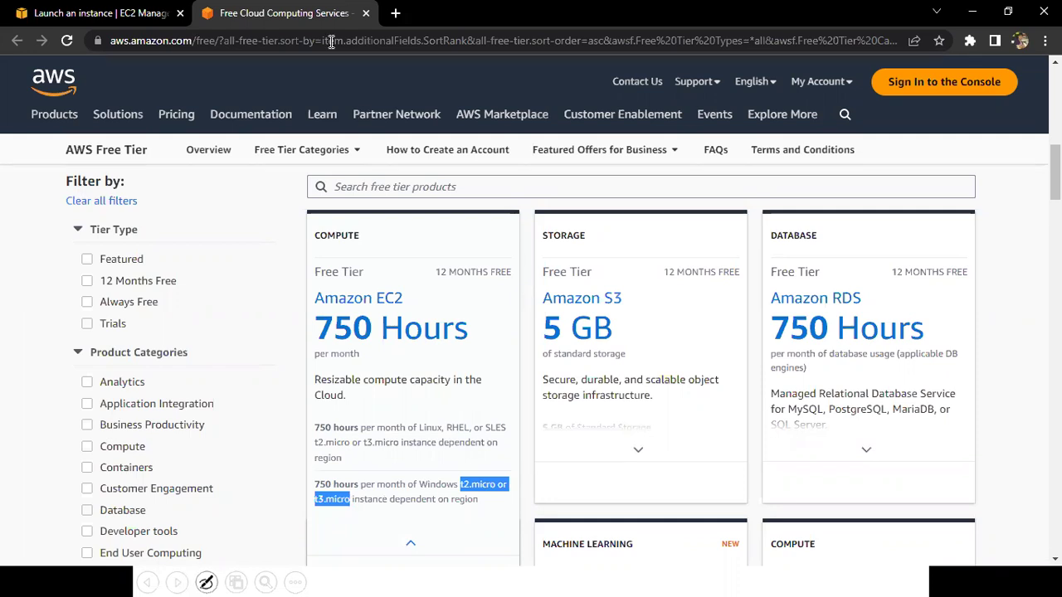
left_click(365, 13)
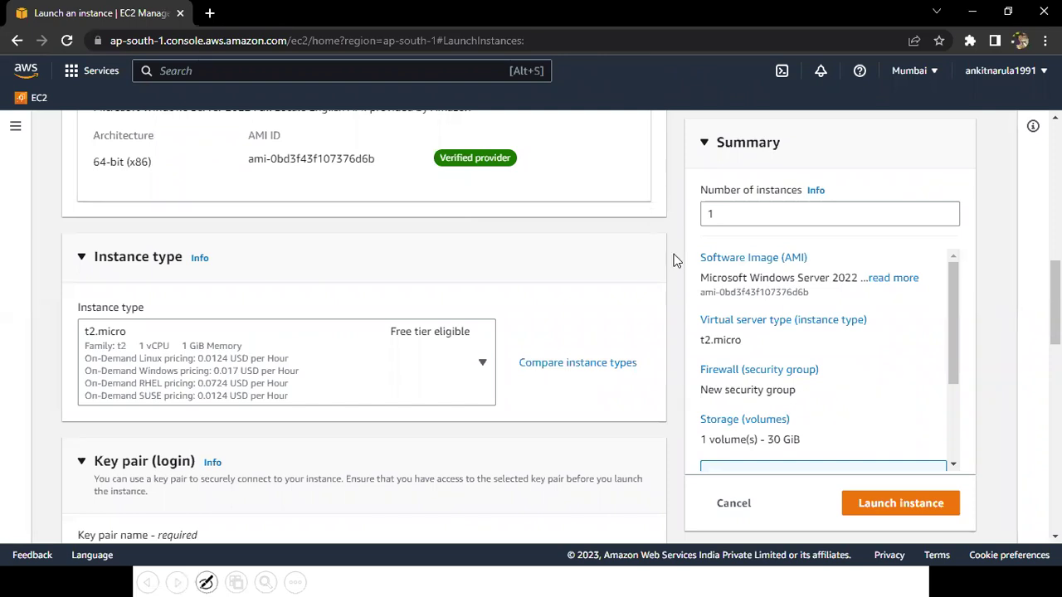
Start creating a new key pair from the Key pair (login) section of the launch form
scroll(674, 259, "up", 2)
scroll(674, 260, "down", 1)
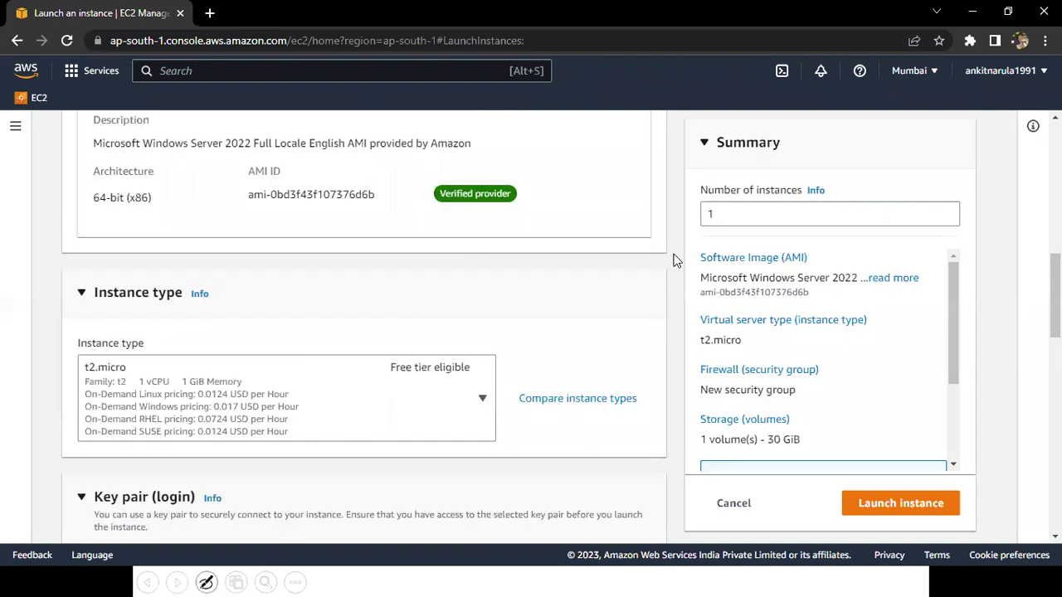
scroll(673, 260, "down", 2)
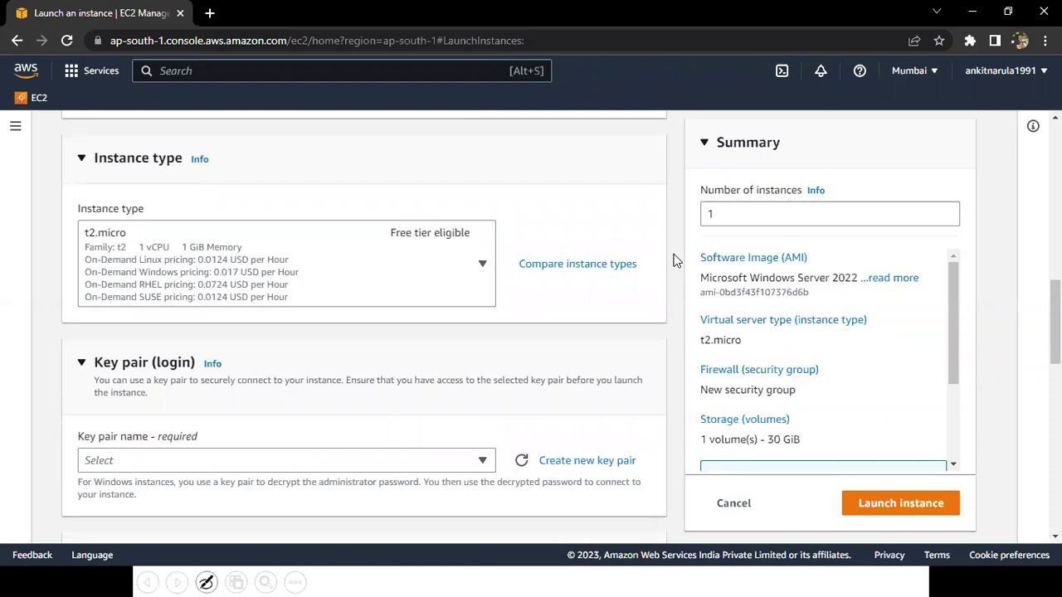
scroll(673, 260, "down", 2)
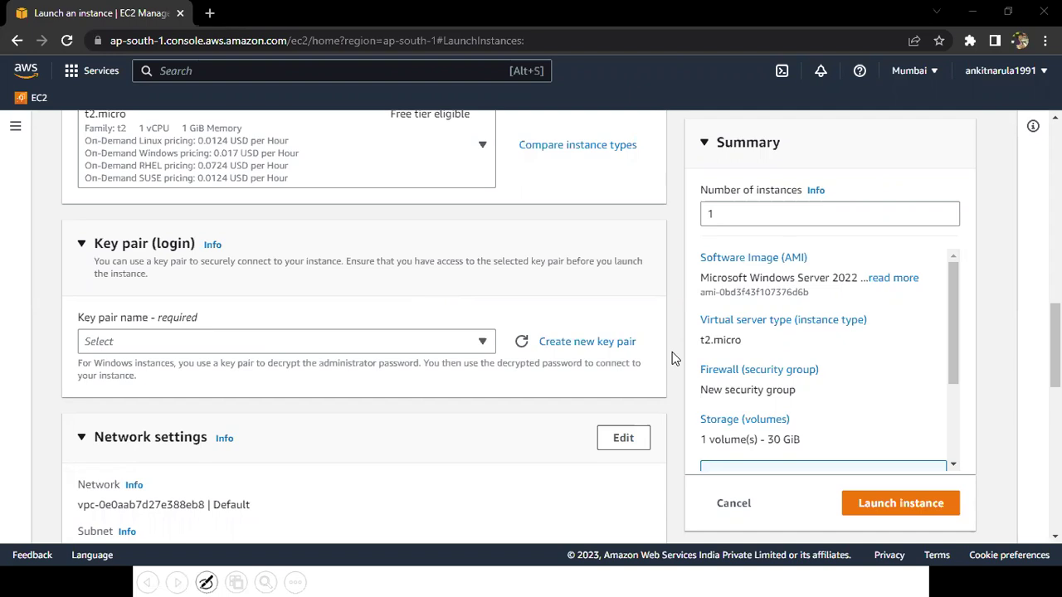
left_click(578, 343)
left_click(490, 332)
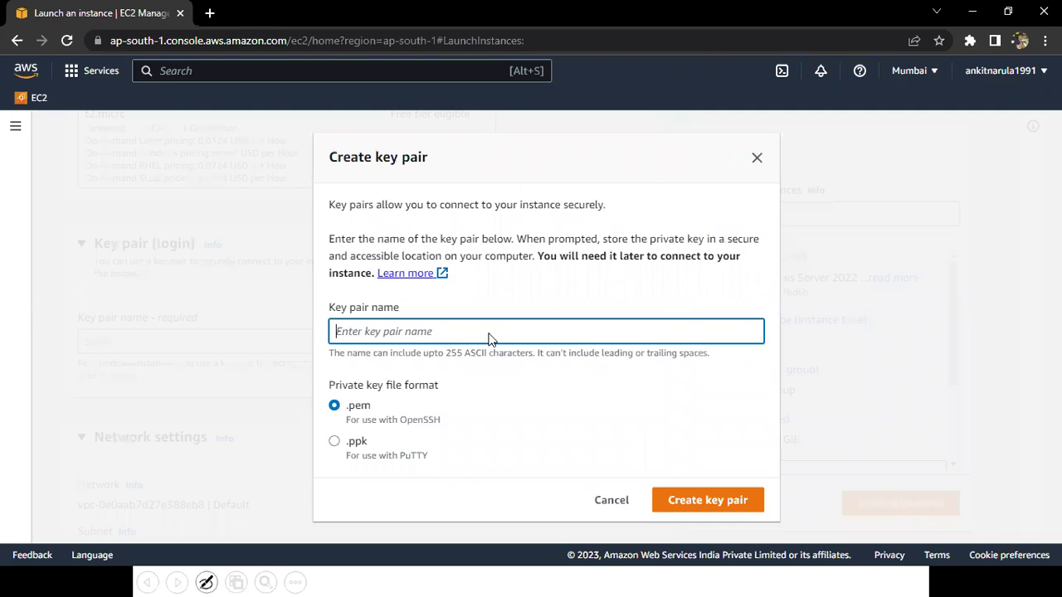
Switch to the AWS Batch-124 Notepad file and add the line Windows-124-key below Windows-124
key("alt+Tab")
key("alt+Tab")
key("alt+Tab")
key("alt+Tab")
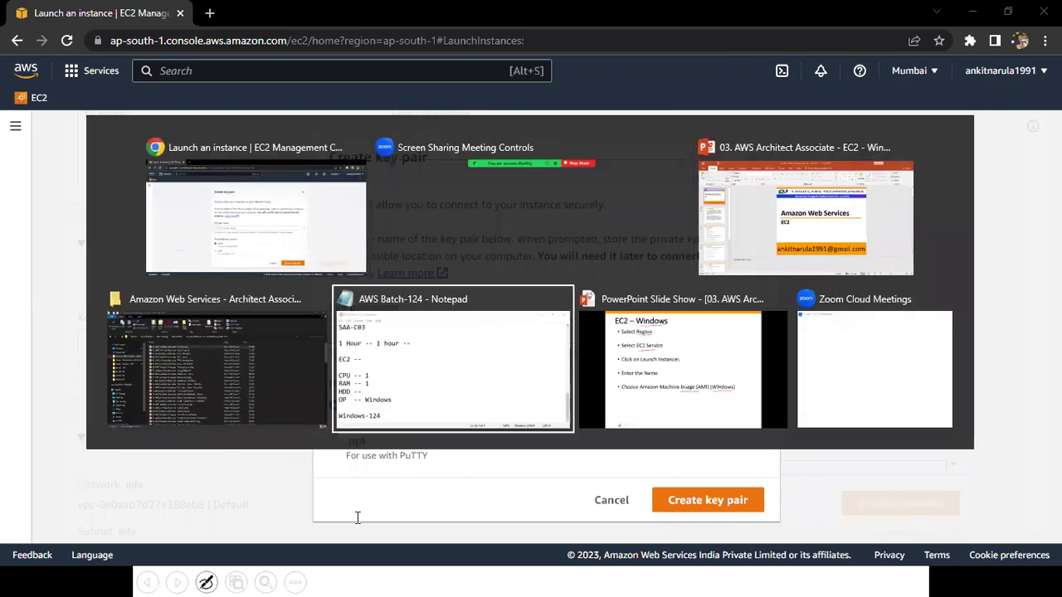
left_click(358, 518)
key("Return")
key("Up")
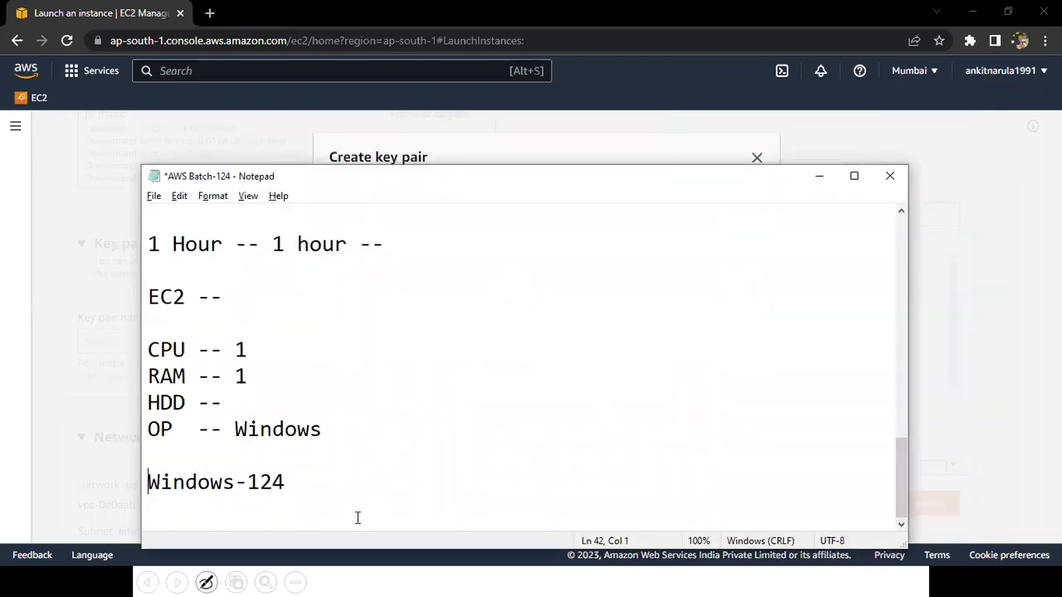
key("Down")
type("Windows-124")
type("-k")
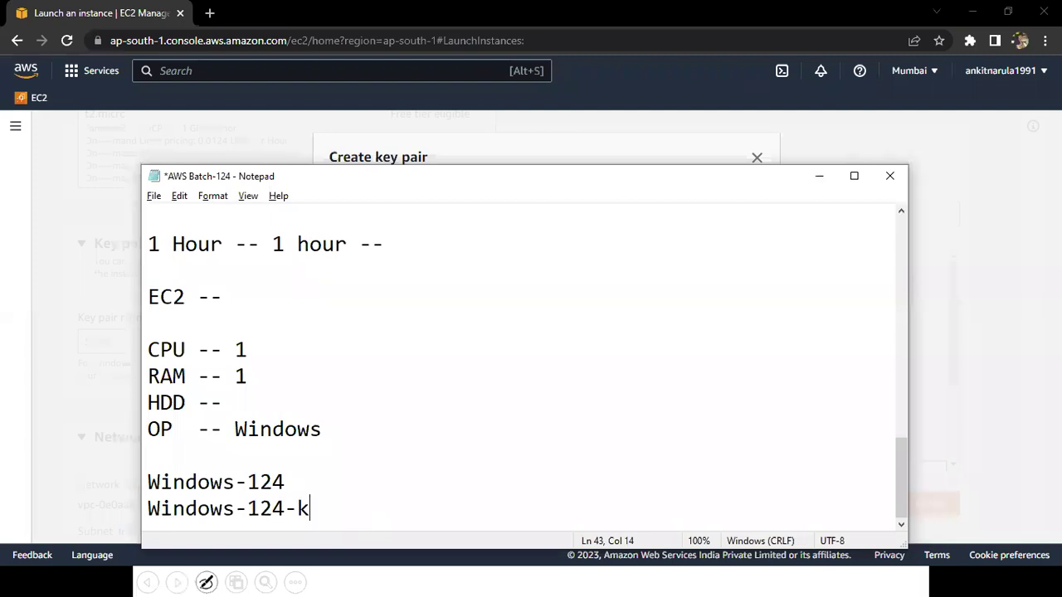
type("ey")
Copy Windows-124-key from the notes into the key pair name and create the key pair in .pem format
key("ctrl+shift+Left")
key("shift+Home")
key("ctrl+c")
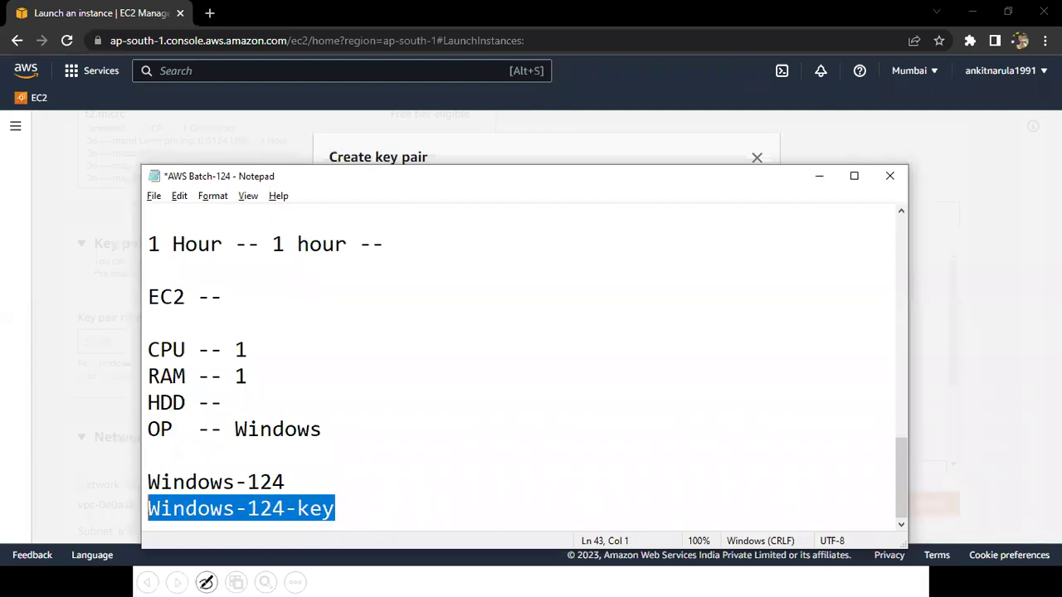
key("alt+Tab")
key("ctrl+v")
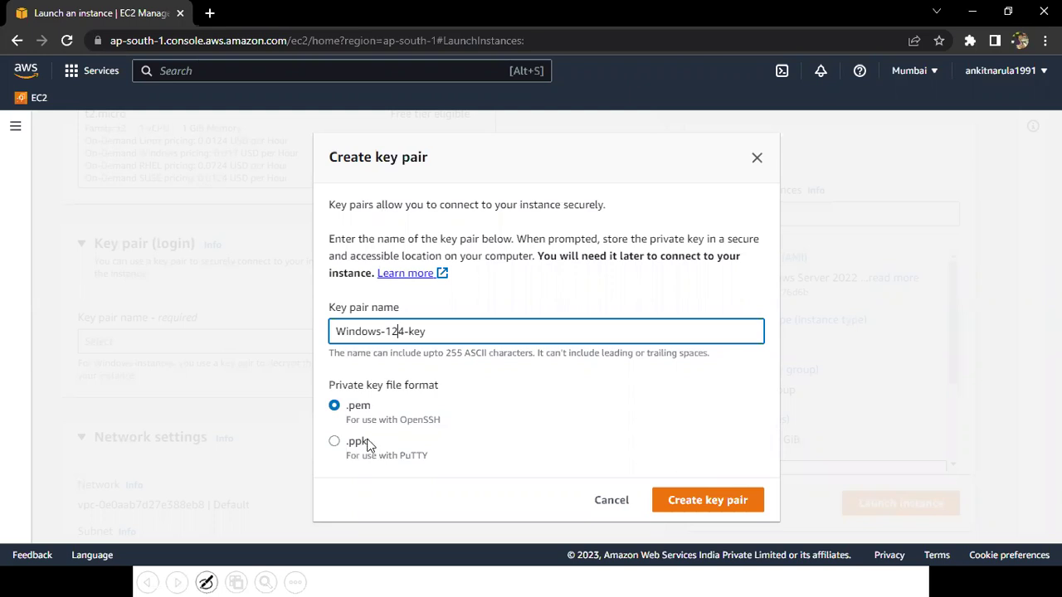
left_click(711, 506)
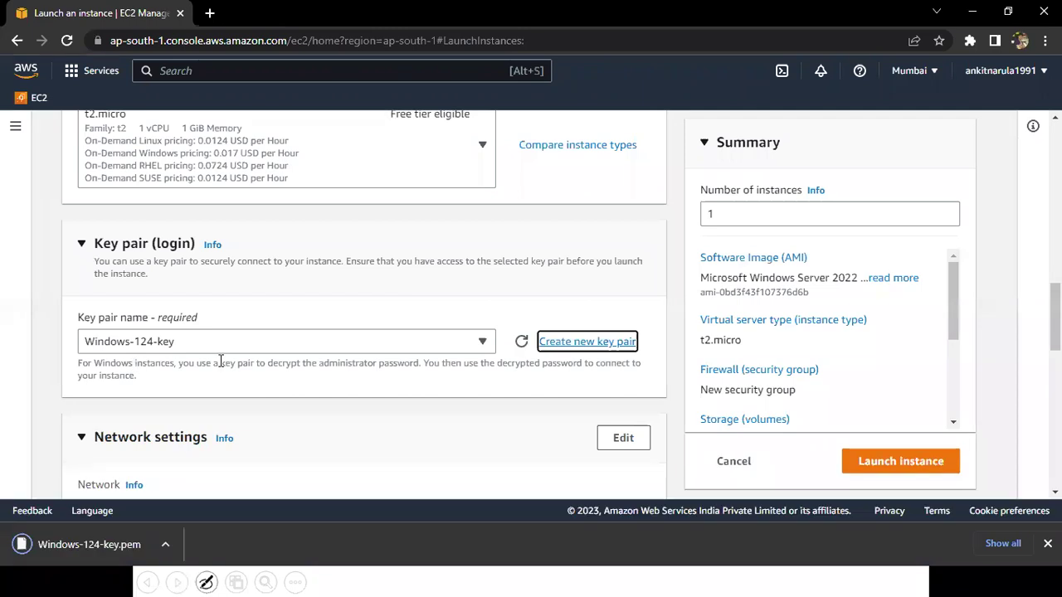
Locate the downloaded Windows-124-key.pem, put it in the Desktop folder Batch - 124, and close the browser's Downloads page
left_click(1007, 548)
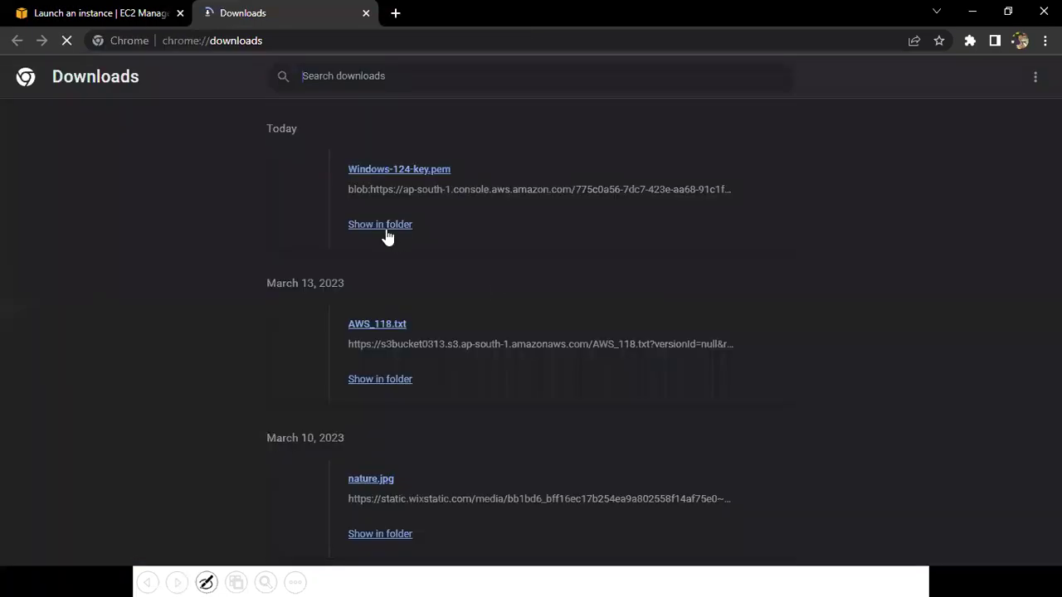
left_click(381, 225)
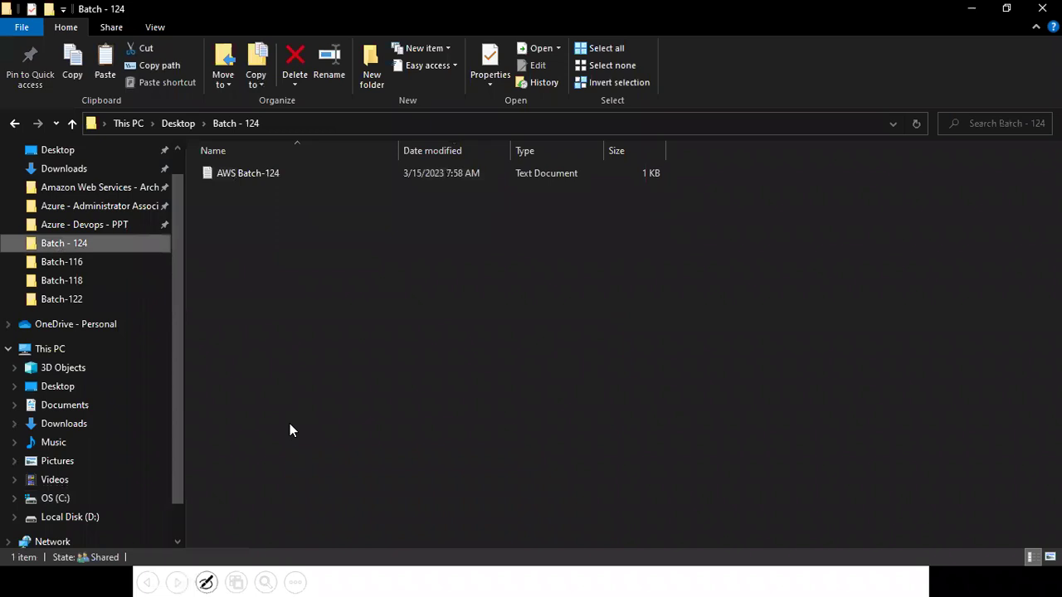
key("ctrl+v")
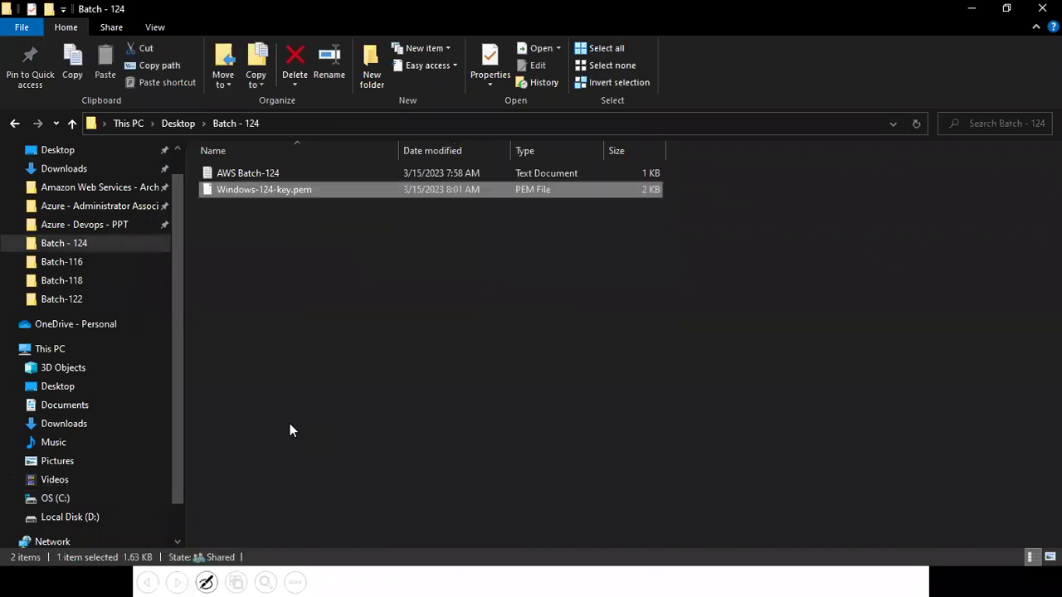
left_click(289, 430)
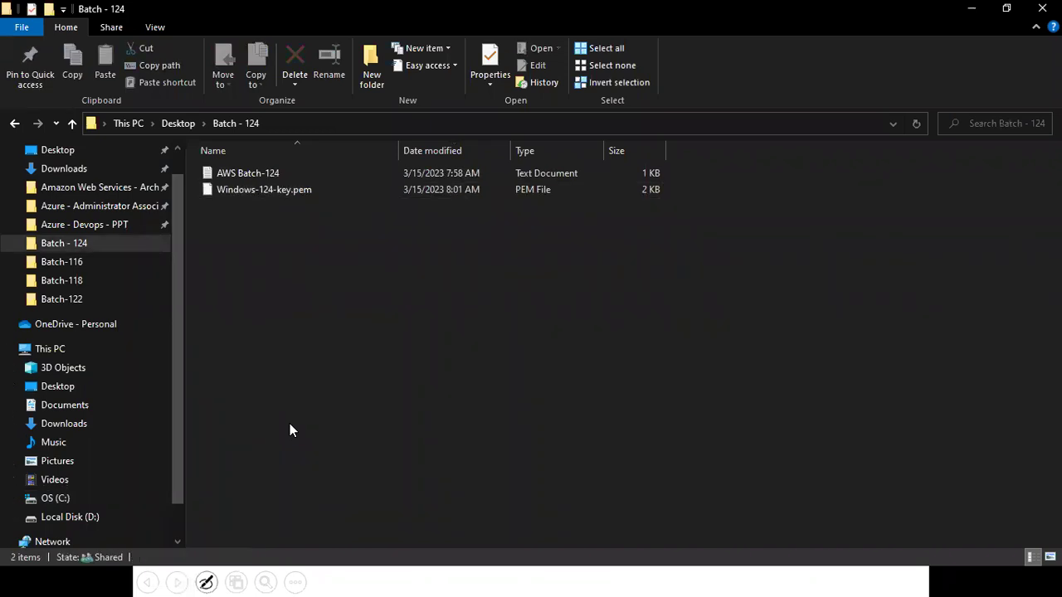
key("alt+Tab")
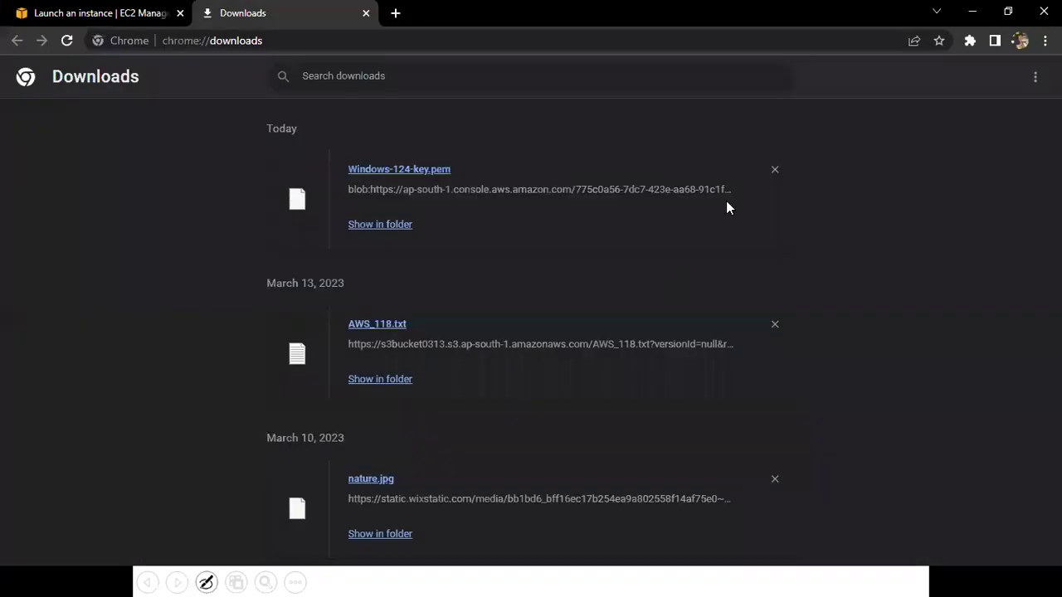
left_click(777, 170)
key("ctrl+w")
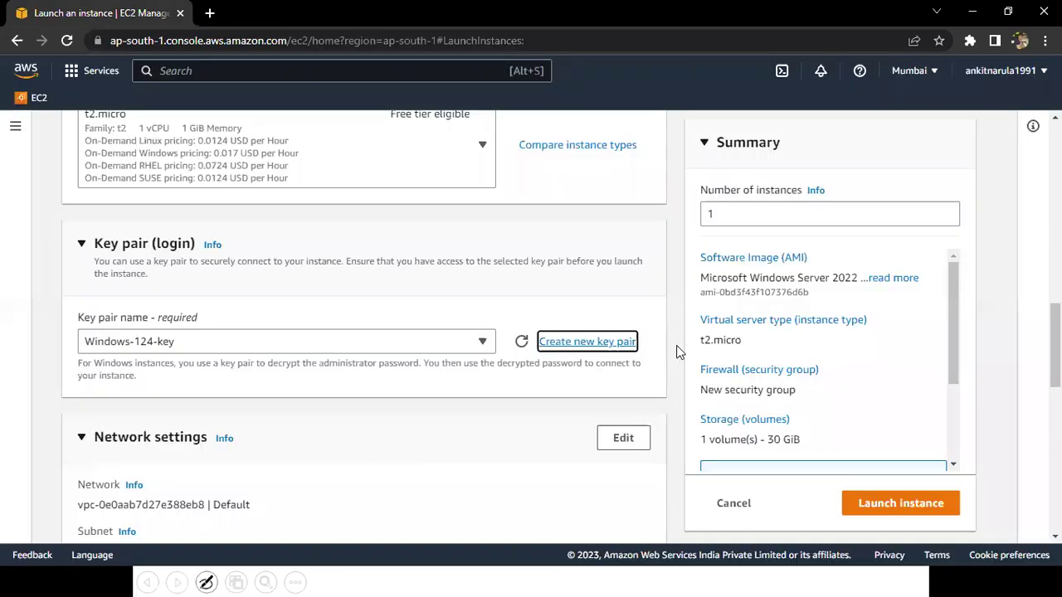
Switch to the PowerPoint slide show, underline "t2.micro" and tick "Click on Create new key pair" with the pen
scroll(676, 352, "down", 2)
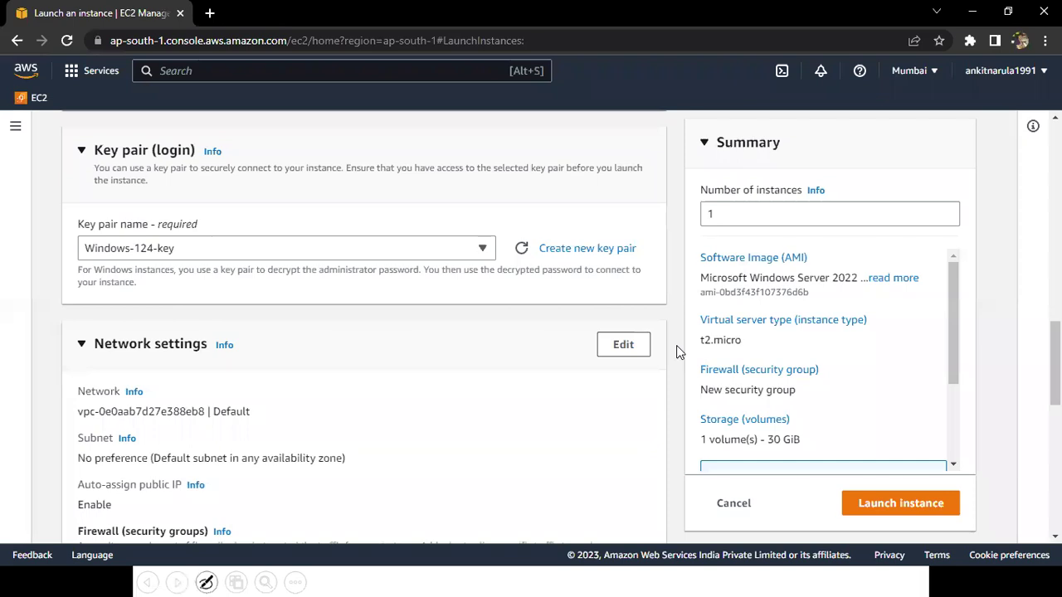
scroll(676, 353, "up", 10)
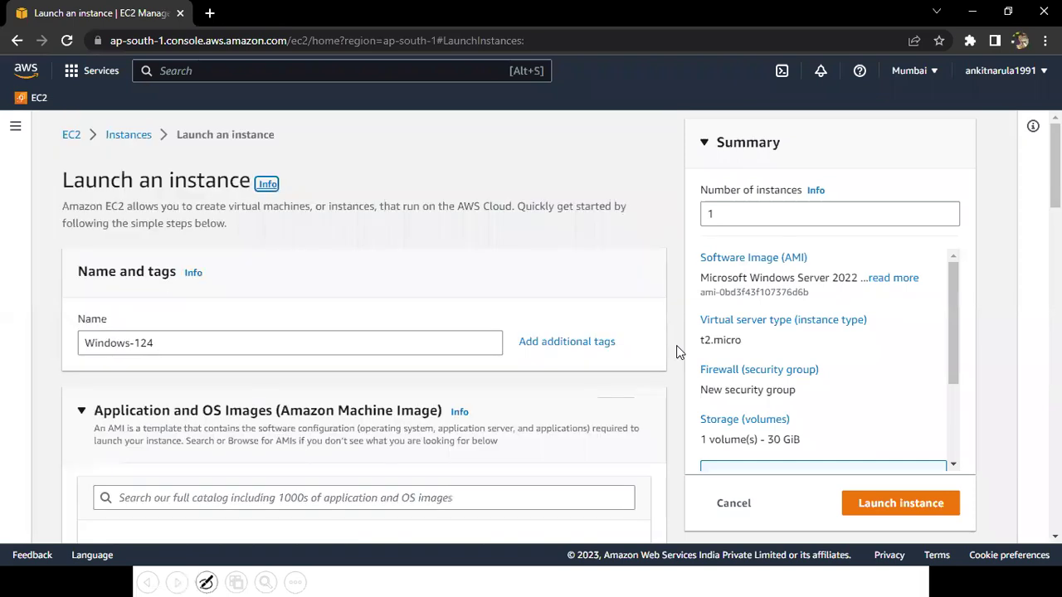
key("alt+Tab")
key("alt+Tab")
key("alt+Tab")
key("alt+Tab")
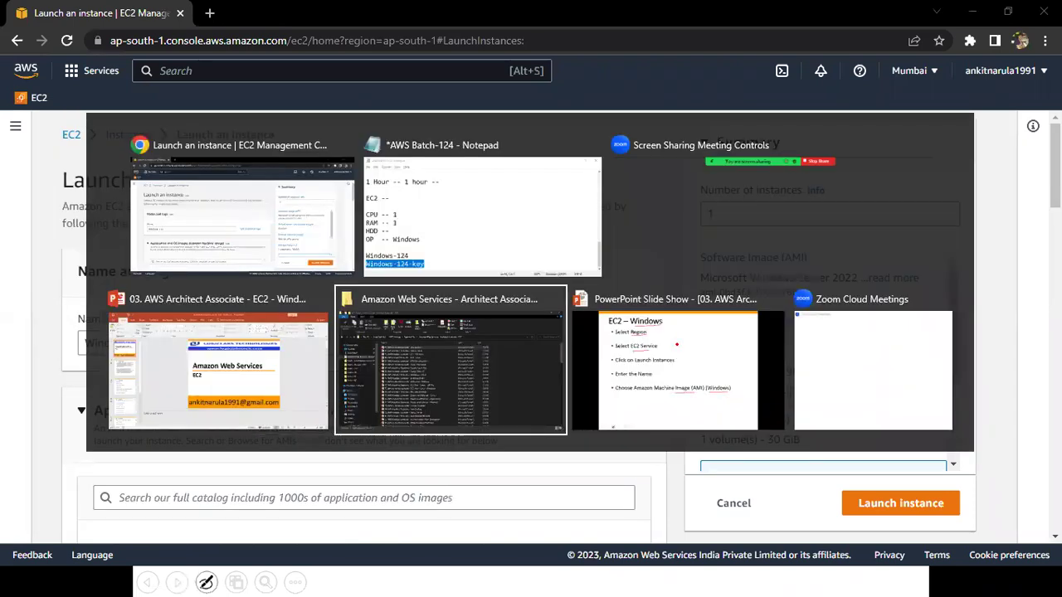
key("alt+Tab")
left_click_drag(511, 480, 614, 479)
left_click_drag(583, 525, 527, 550)
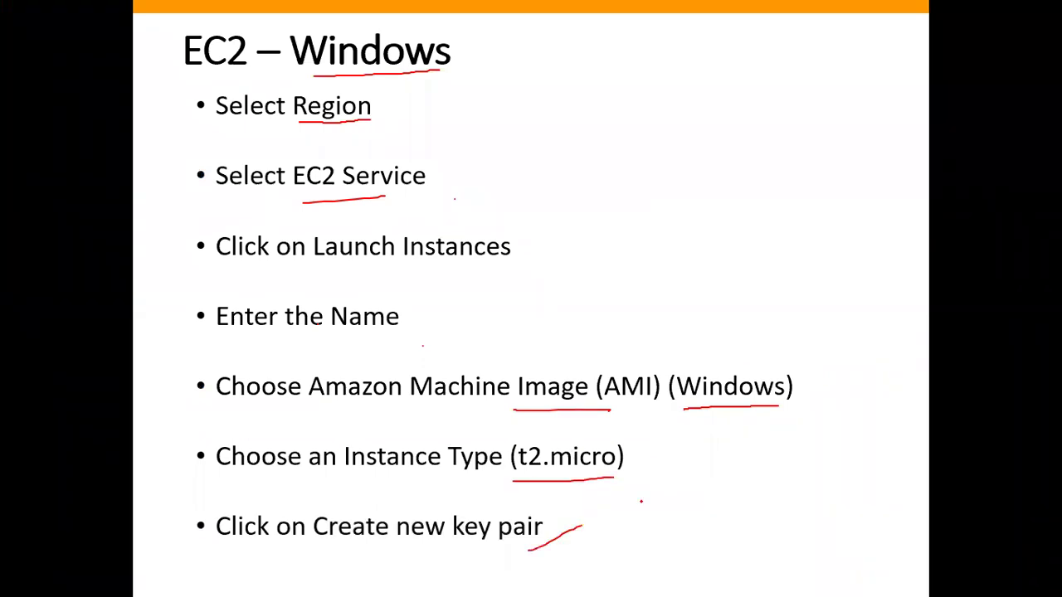
Reveal the following slide points up to "Check Allow RDP Traffic from", marking "Special Character doesn't work", ".pem" and "create key pair" with the pen
key("Right")
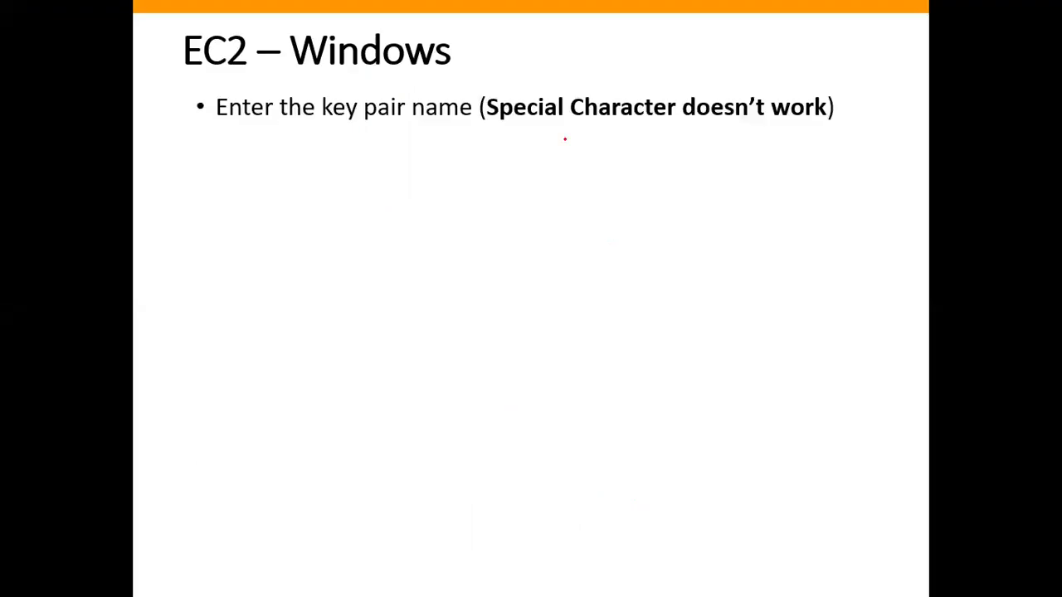
left_click_drag(533, 131, 741, 125)
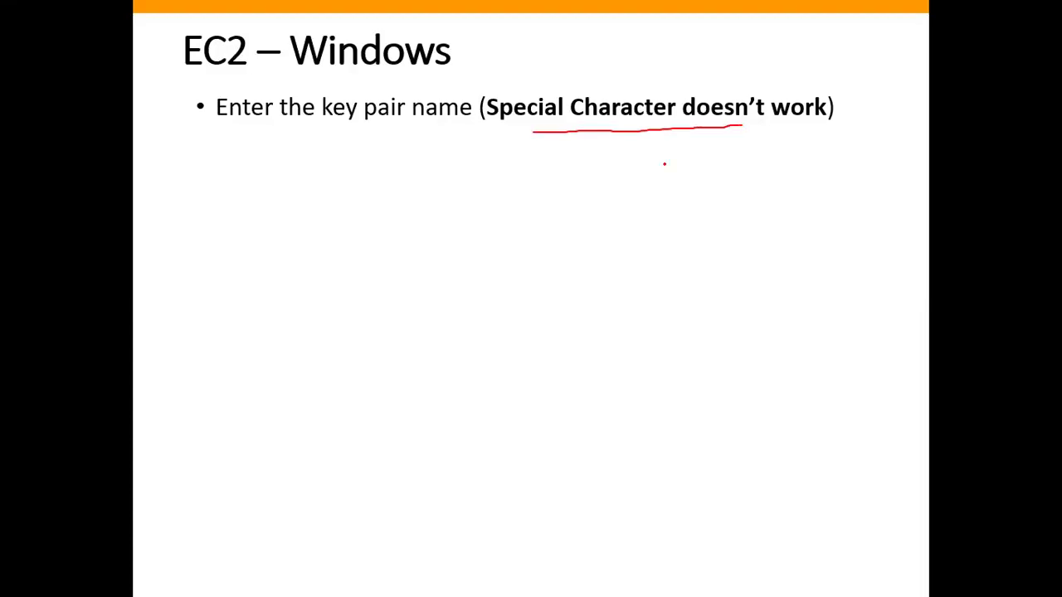
key("Right")
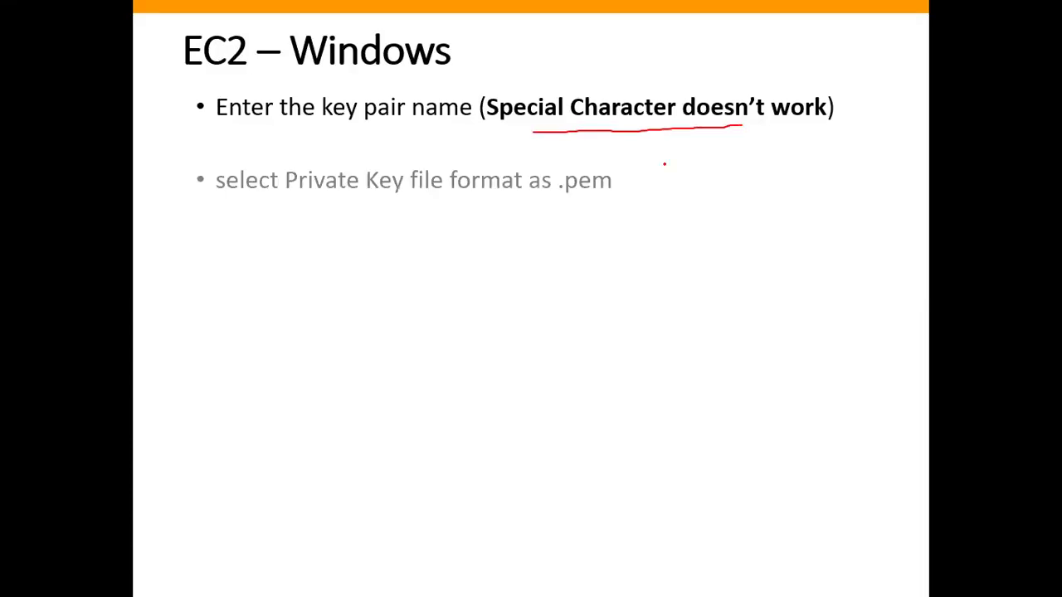
key("Right")
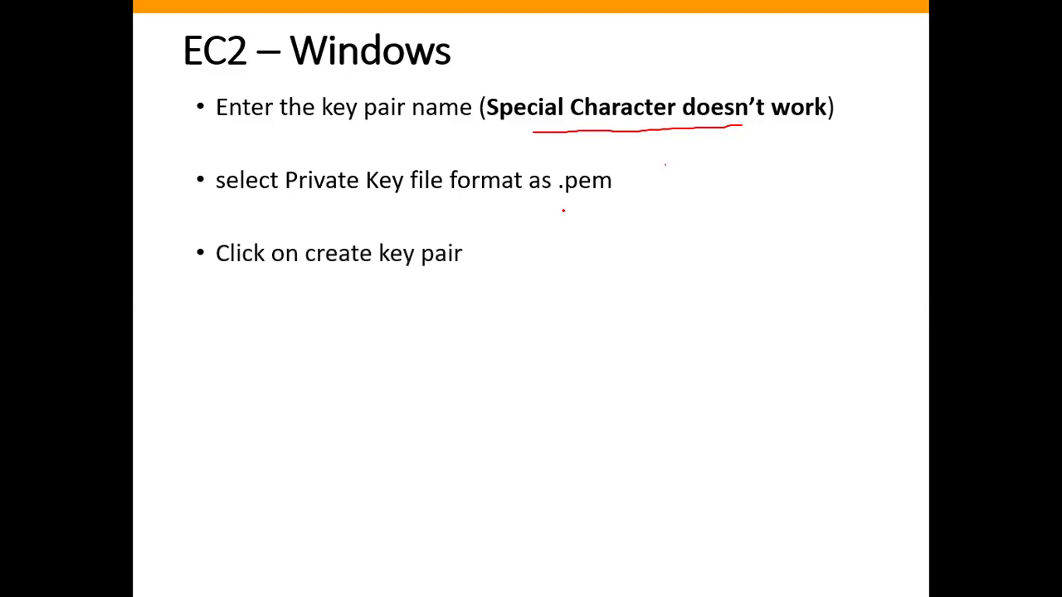
left_click_drag(565, 210, 627, 197)
key("Right")
left_click_drag(463, 286, 514, 260)
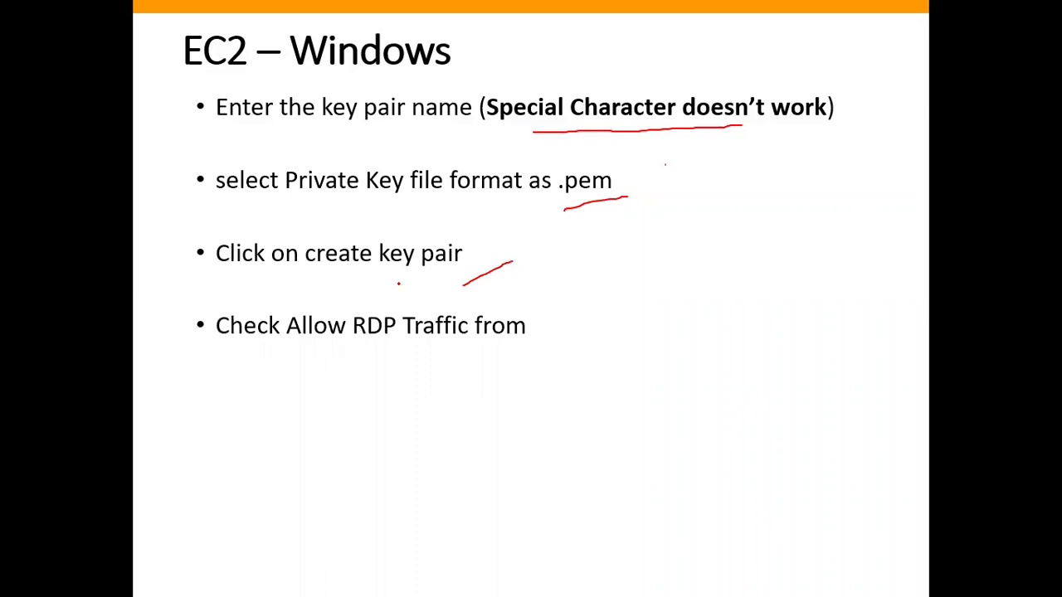
left_click_drag(398, 284, 456, 277)
Return to the launch form in Chrome and highlight the network, subnet and auto-assign public IP values in Network settings
key("alt+Tab")
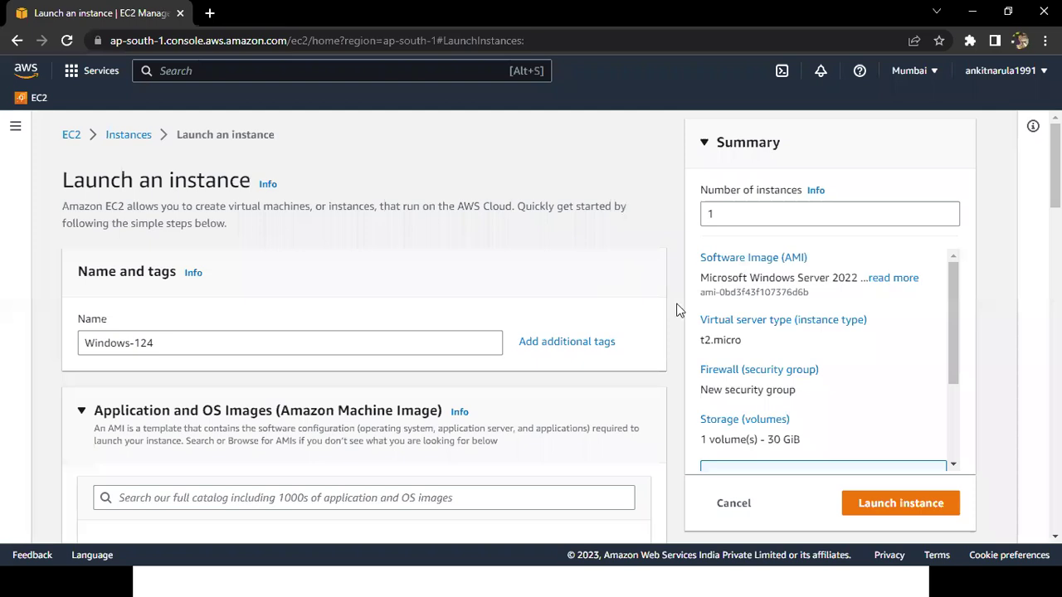
scroll(676, 310, "down", 1)
scroll(676, 309, "down", 3)
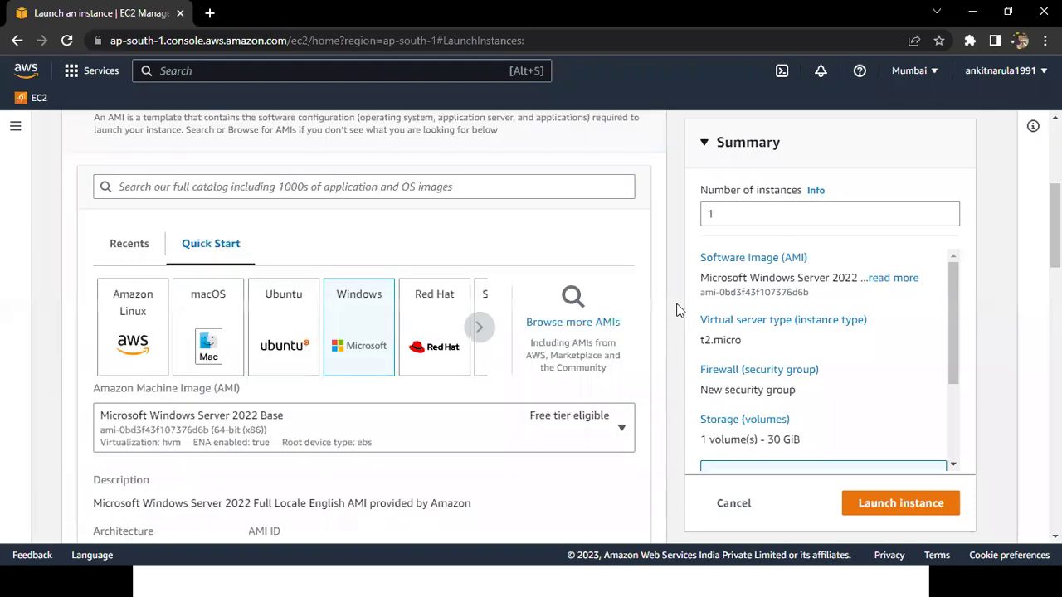
scroll(676, 309, "down", 5)
scroll(676, 309, "down", 3)
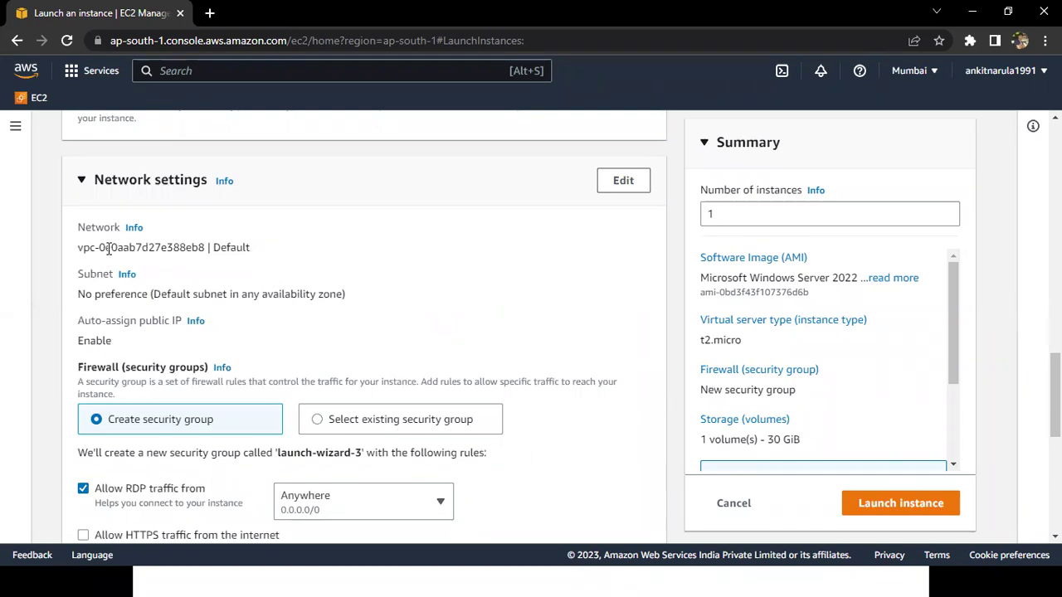
triple_click(252, 246)
left_click_drag(78, 294, 293, 297)
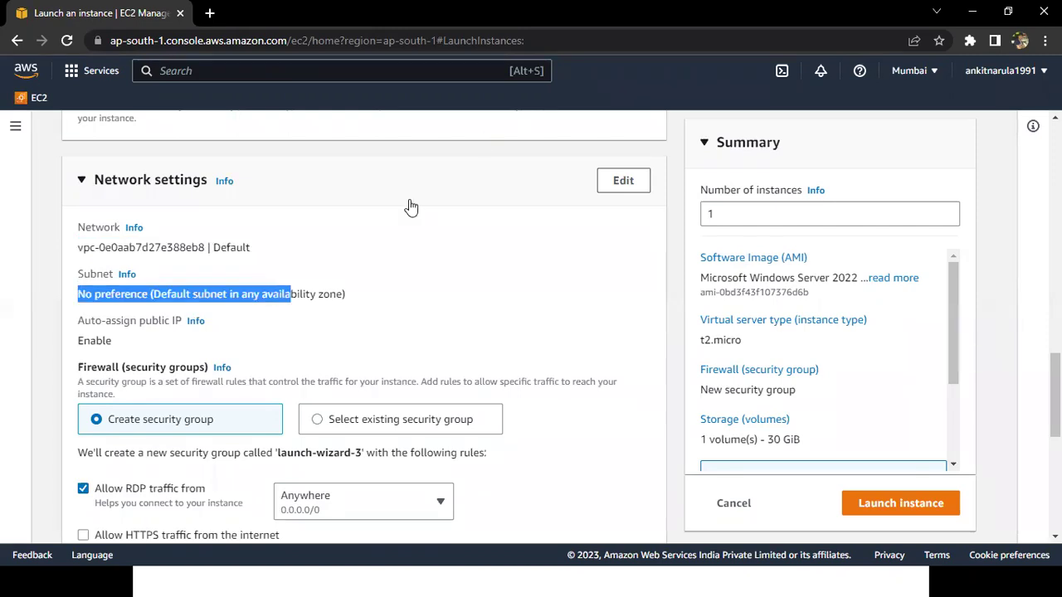
left_click_drag(83, 249, 152, 347)
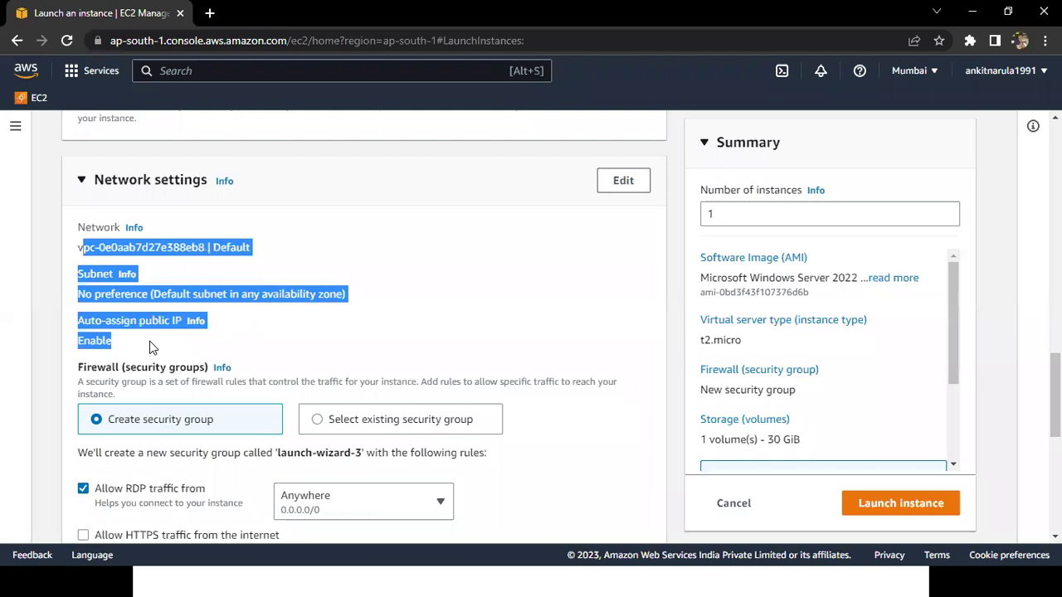
left_click(676, 275)
Switch to the slide show and draw a pen box around "RDP" in "Check Allow RDP Traffic from"
key("alt+Tab")
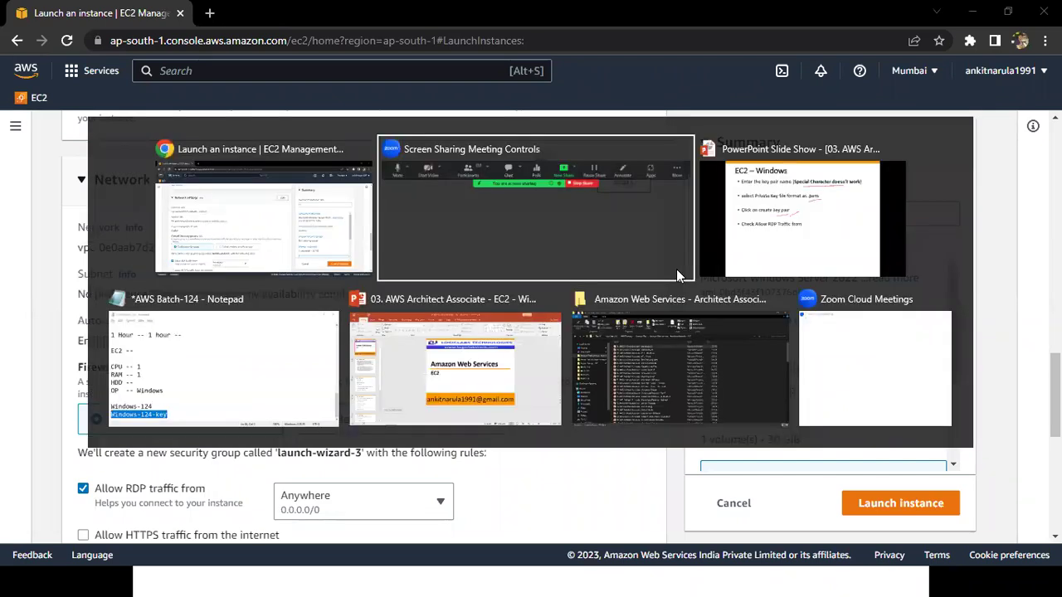
key("alt+Tab")
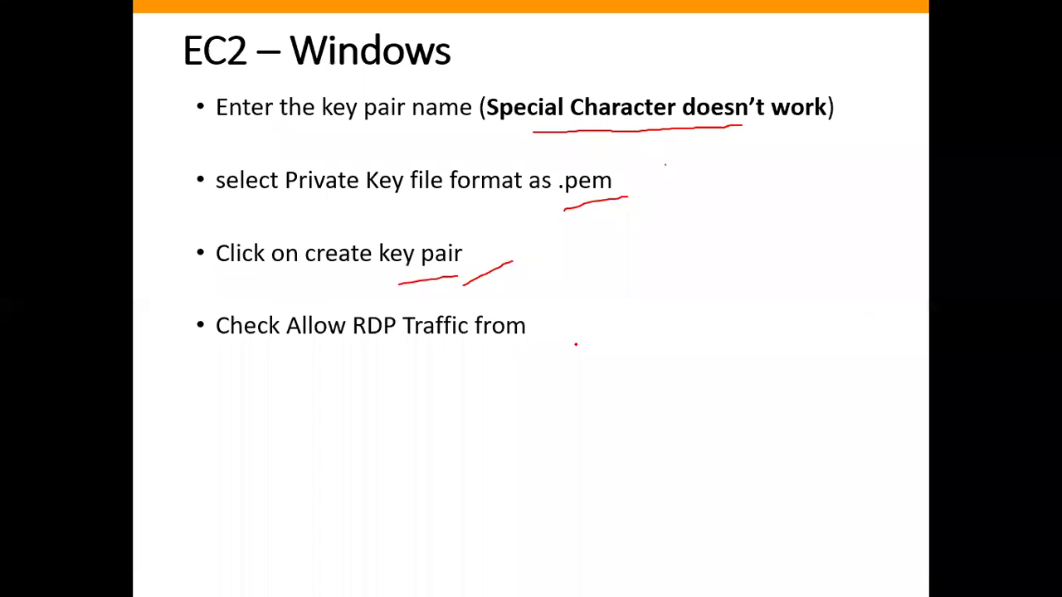
mouse_move(354, 341)
left_mouse_down()
mouse_move(387, 341)
mouse_move(353, 345)
left_mouse_up()
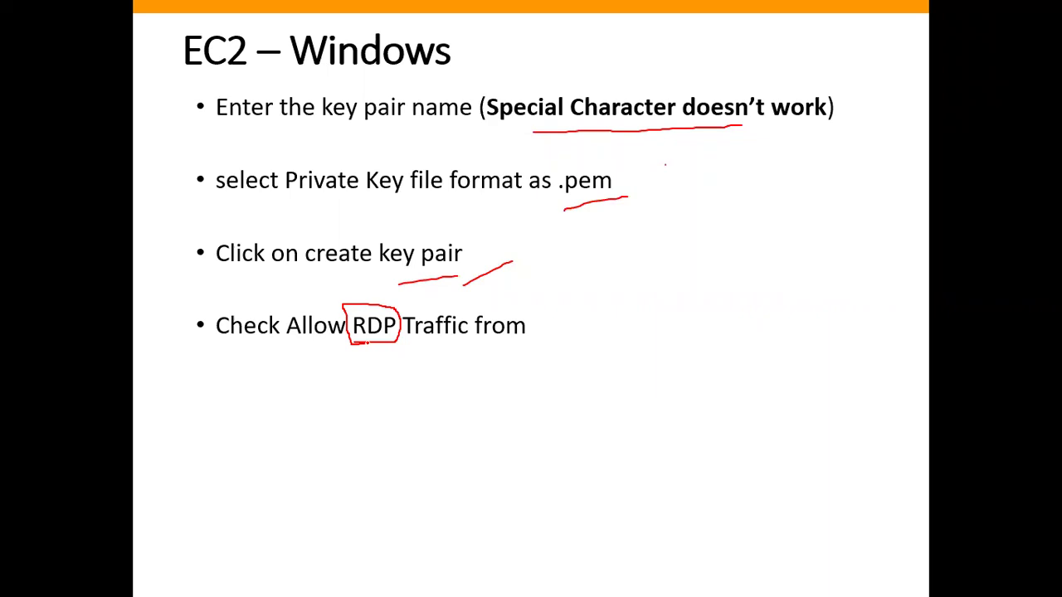
On the launch form, circle "Allow RDP traffic from", "security groups" and "launch-wizard-3" with the annotation pen, and erase the marks
key("alt+Tab")
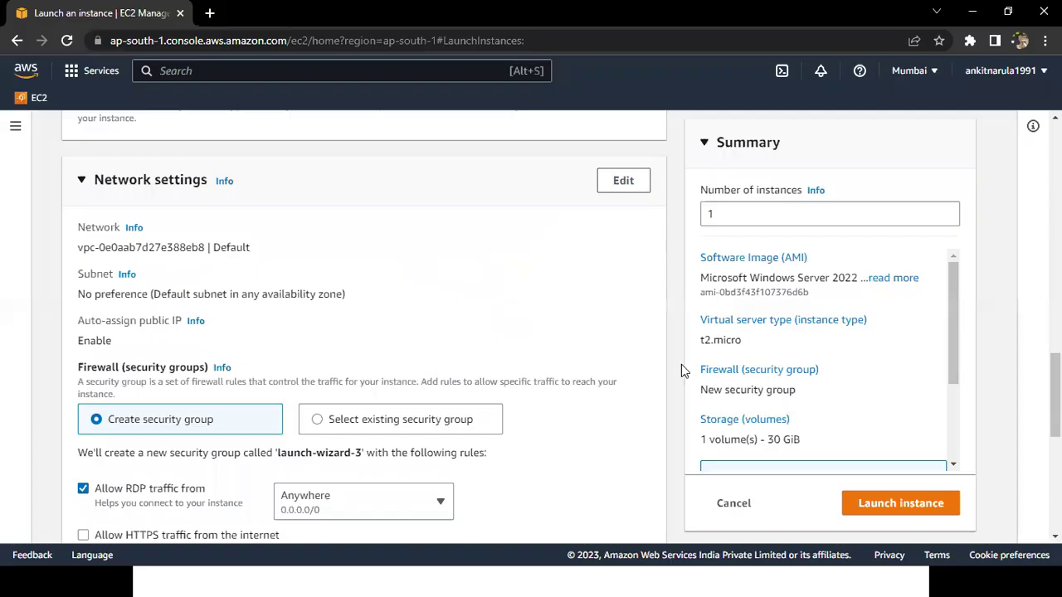
scroll(681, 370, "down", 1)
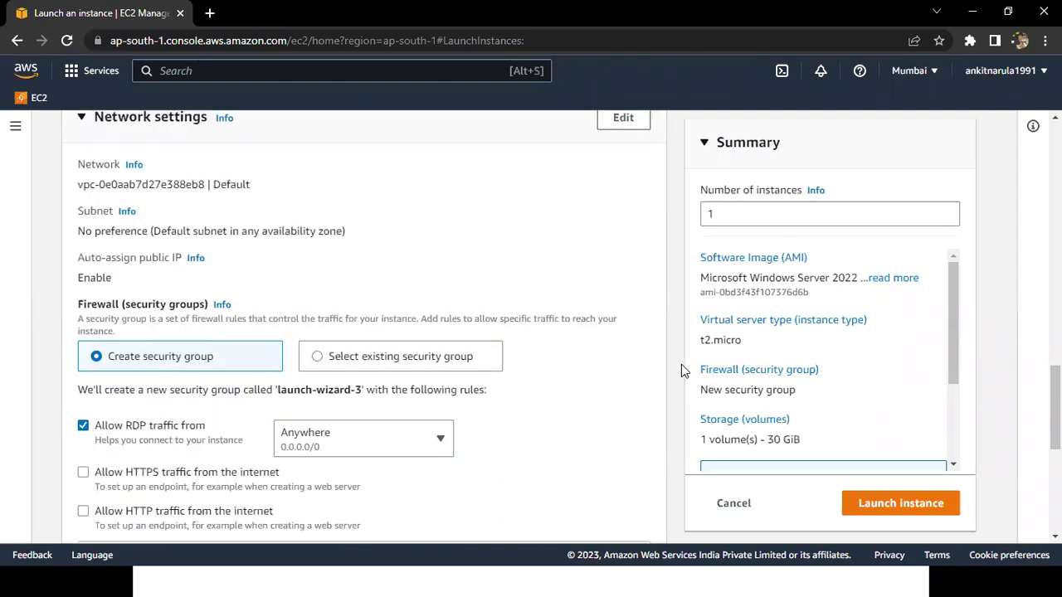
scroll(681, 370, "down", 1)
left_click_drag(250, 350, 221, 346)
mouse_move(73, 349)
left_mouse_down()
mouse_move(77, 388)
mouse_move(148, 401)
left_mouse_up()
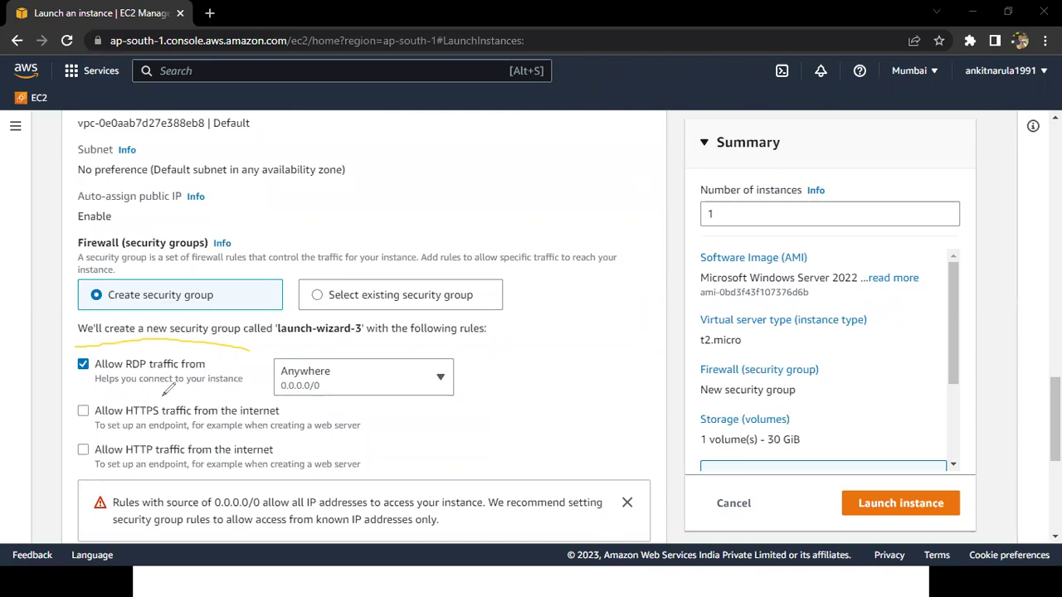
left_click_drag(255, 363, 251, 347)
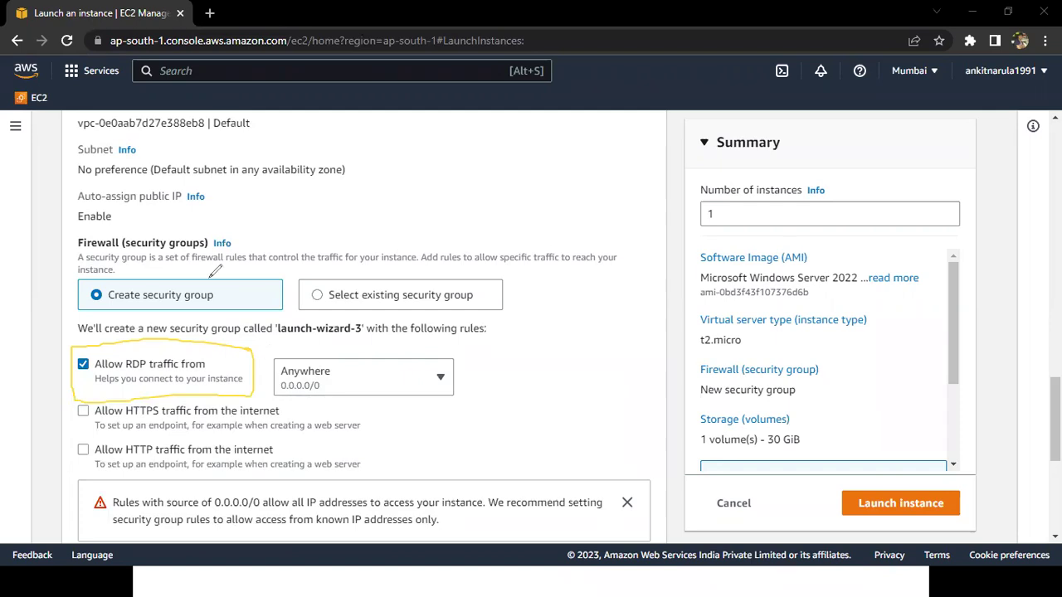
mouse_move(205, 239)
left_mouse_down()
mouse_move(164, 222)
mouse_move(127, 238)
mouse_move(168, 260)
mouse_move(214, 235)
left_mouse_up()
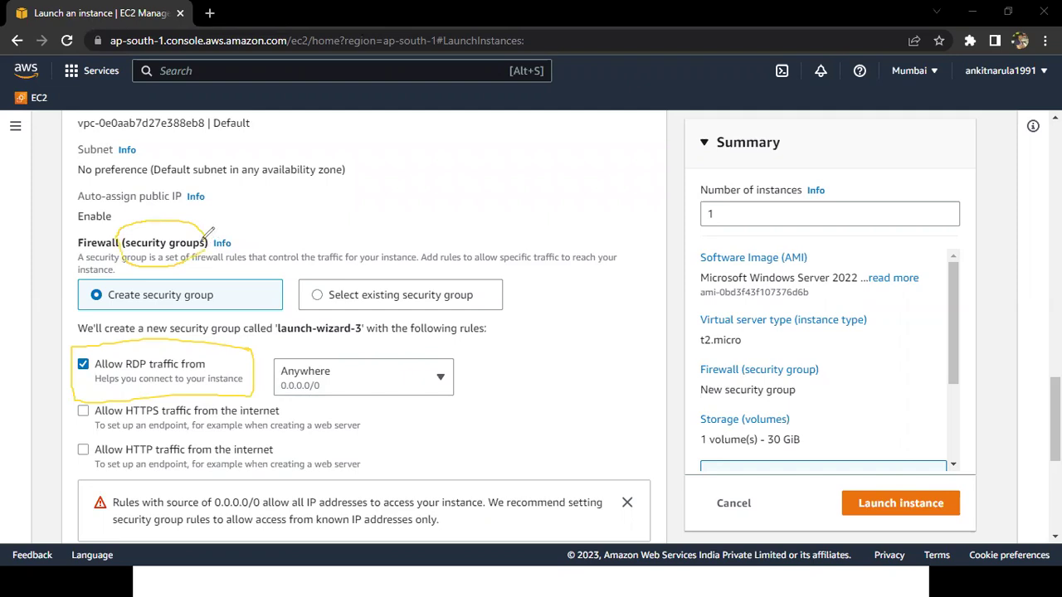
mouse_move(365, 316)
left_mouse_down()
mouse_move(269, 322)
mouse_move(315, 343)
mouse_move(375, 342)
mouse_move(366, 319)
left_mouse_up()
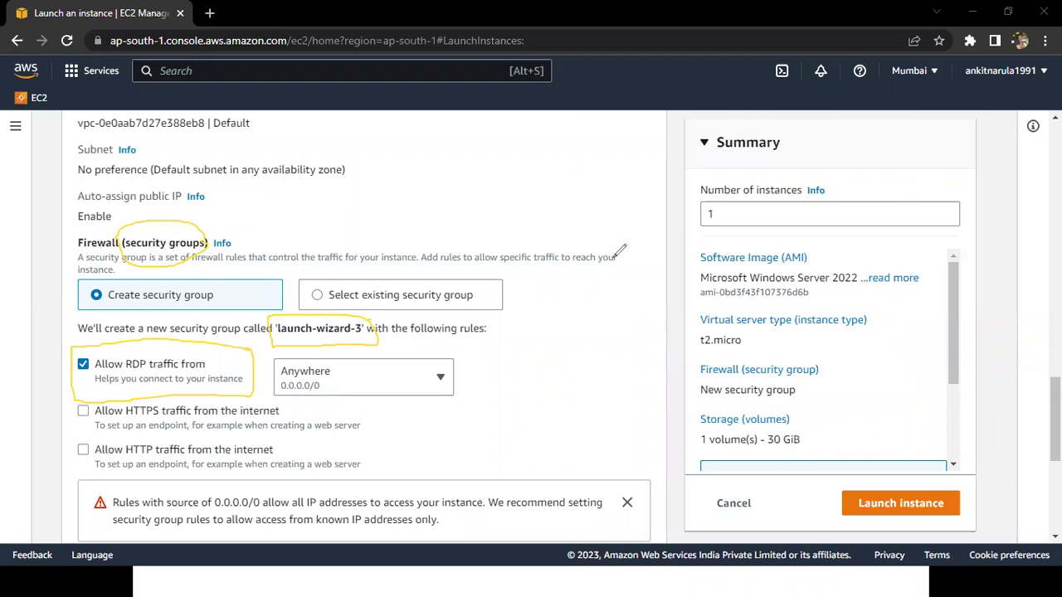
key("e")
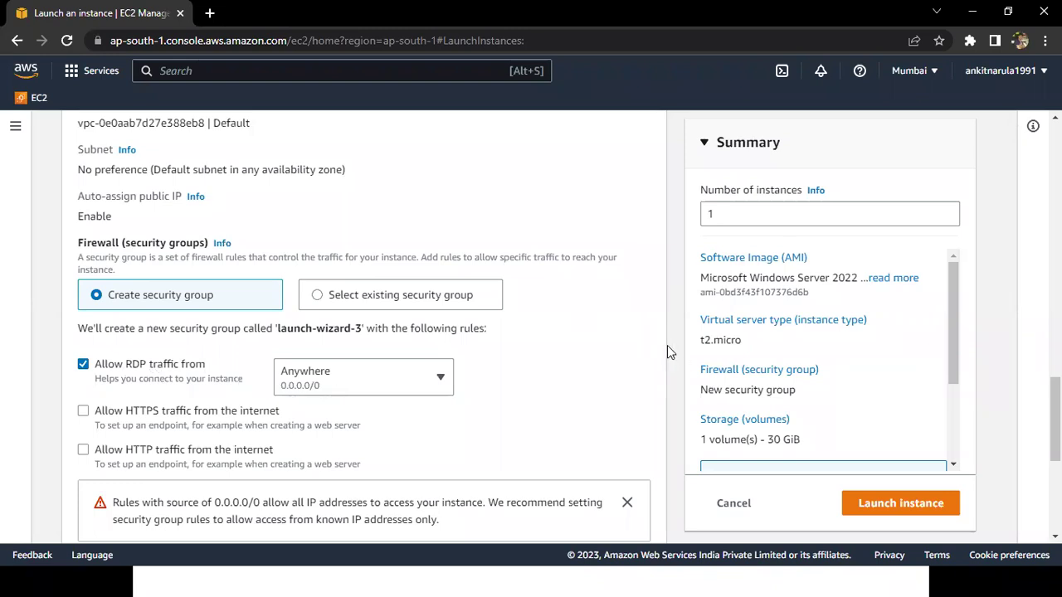
Dismiss the warning about rules with source 0.0.0.0/0 in Network settings
left_click(627, 503)
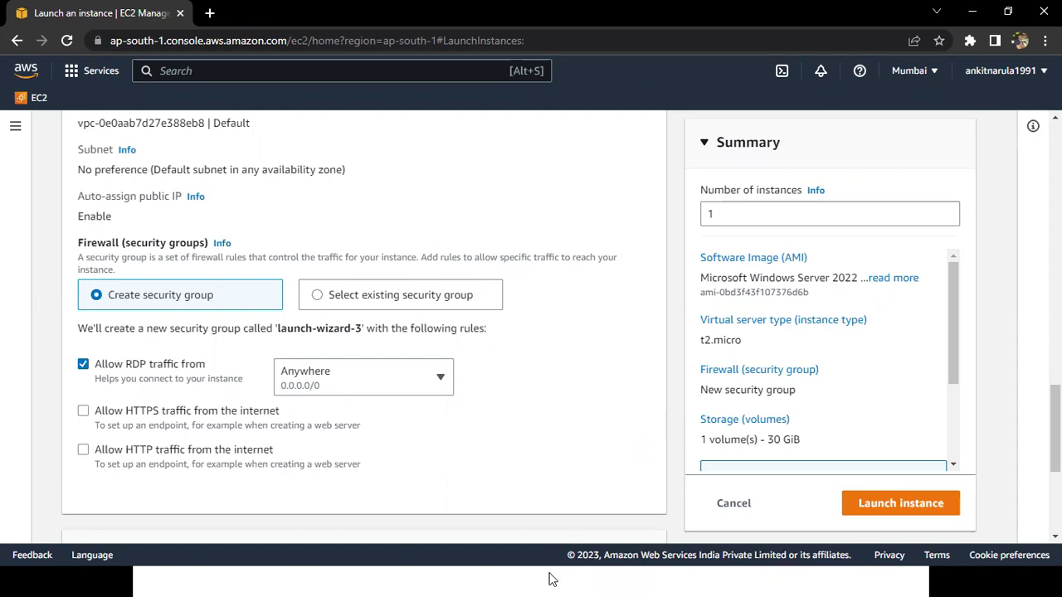
Switch to the AWS Batch-124 Notepad file and add the line "RDP -- 3389" below "7 -- AWS & AZURE --"
key("super")
key("alt+Tab")
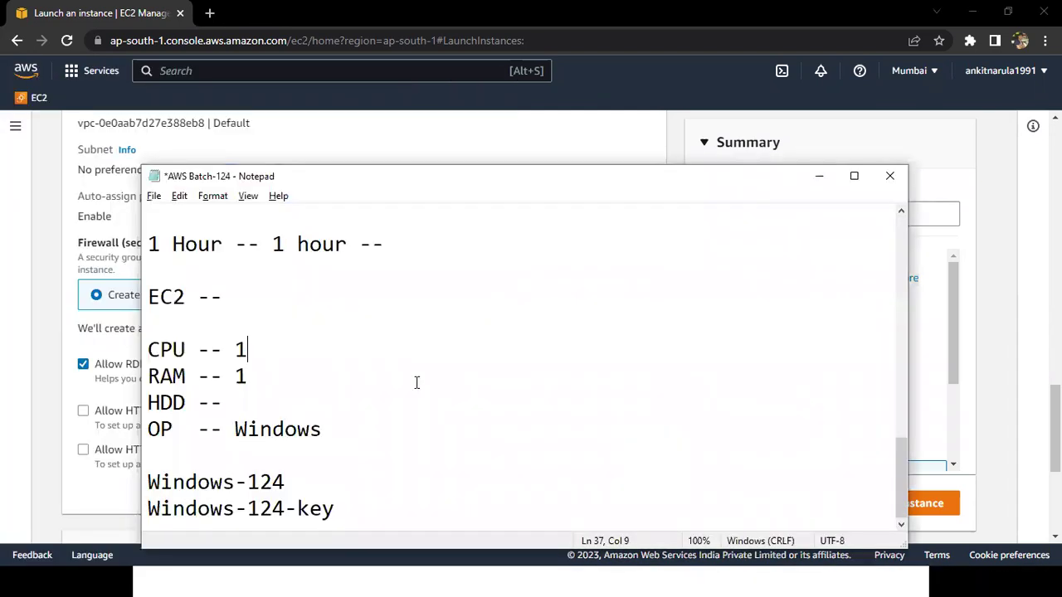
scroll(411, 406, "up", 4)
left_click(415, 430)
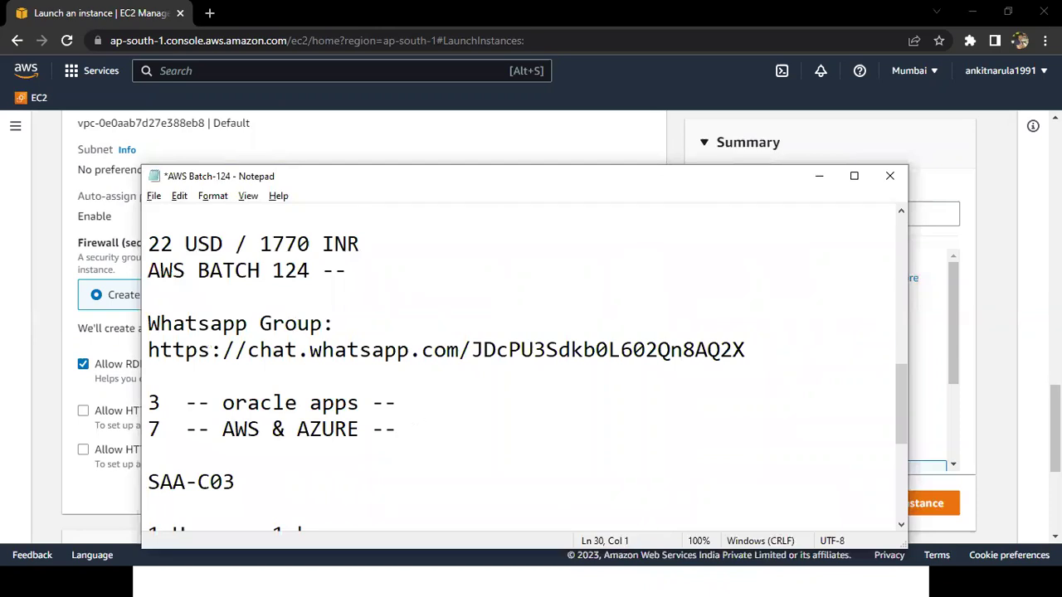
key("Return")
key("Return")
type("RDP --")
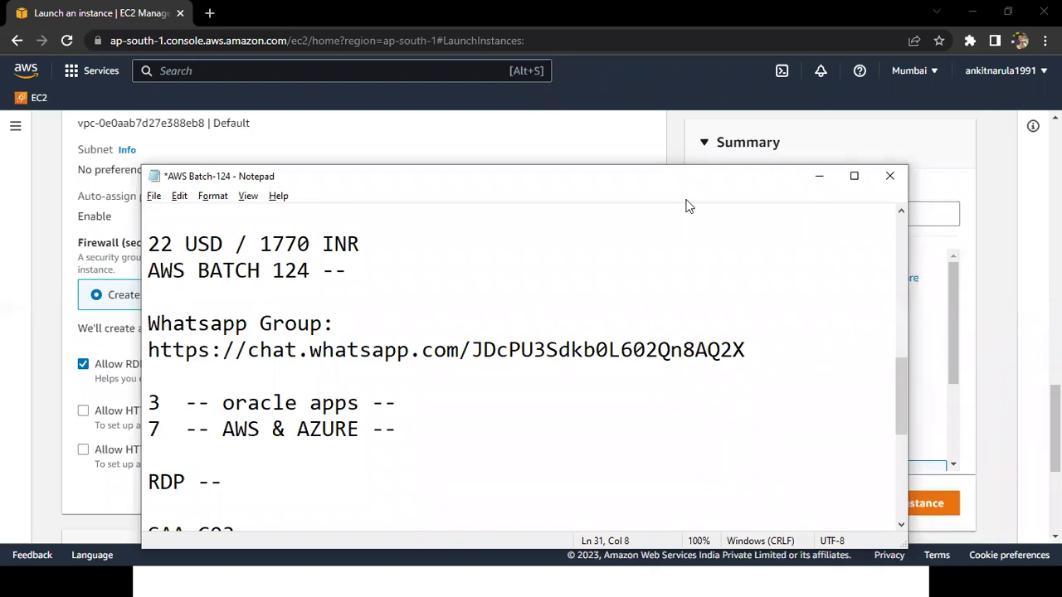
left_click(324, 485)
type("3389")
Highlight "RDP" and the port number "3389" one after the other in the Notepad notes
key("Left")
key("Left")
key("Left")
key("Left")
key("Left")
key("Left")
key("Left")
key("Left")
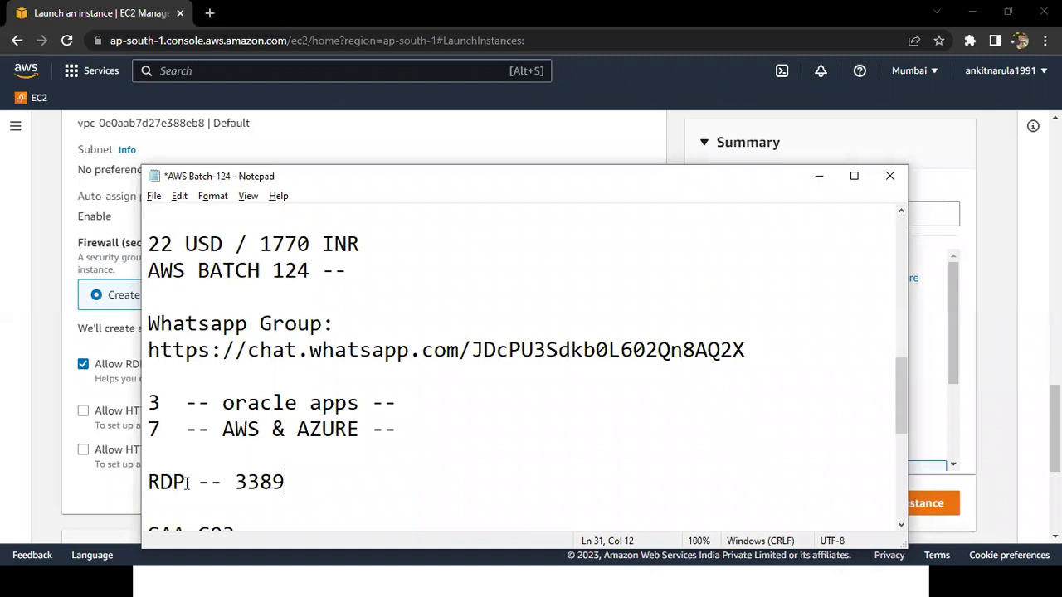
key("shift+Home")
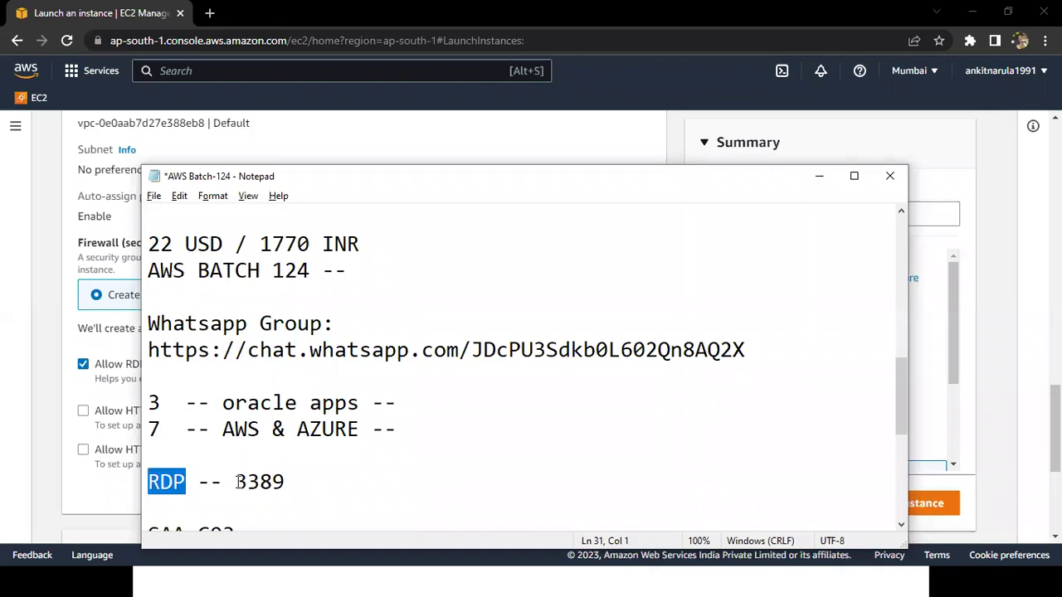
double_click(287, 479)
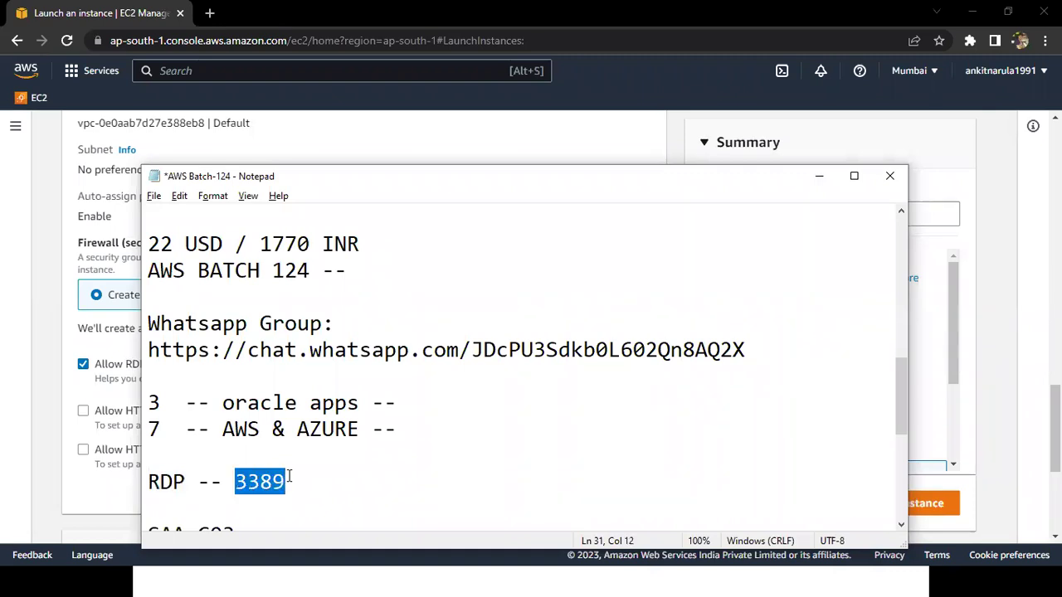
Save the AWS Batch-124 notes and minimize Notepad
left_click(341, 457)
key("ctrl+s")
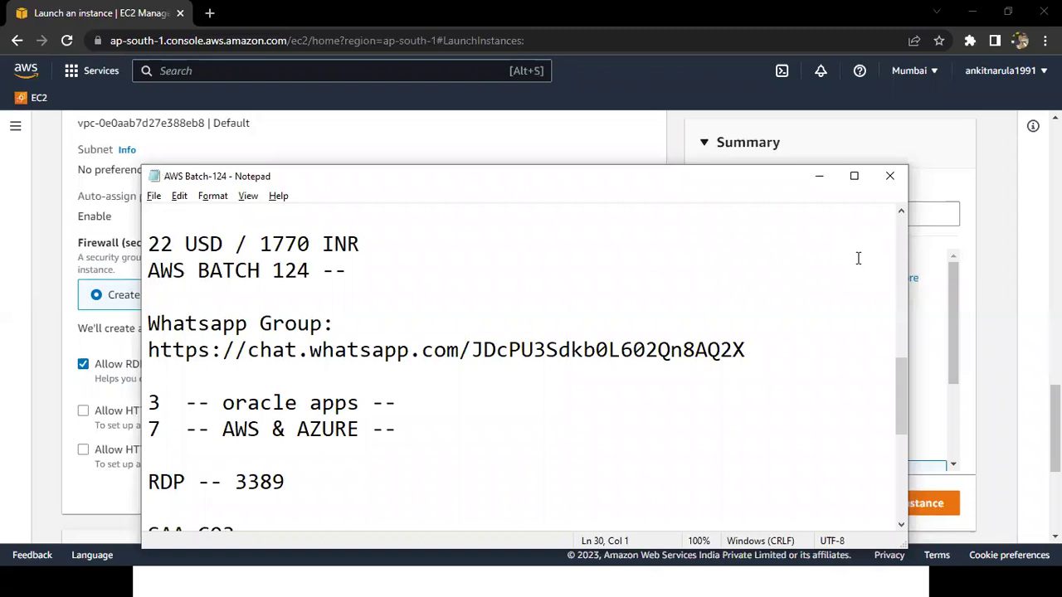
left_click(819, 177)
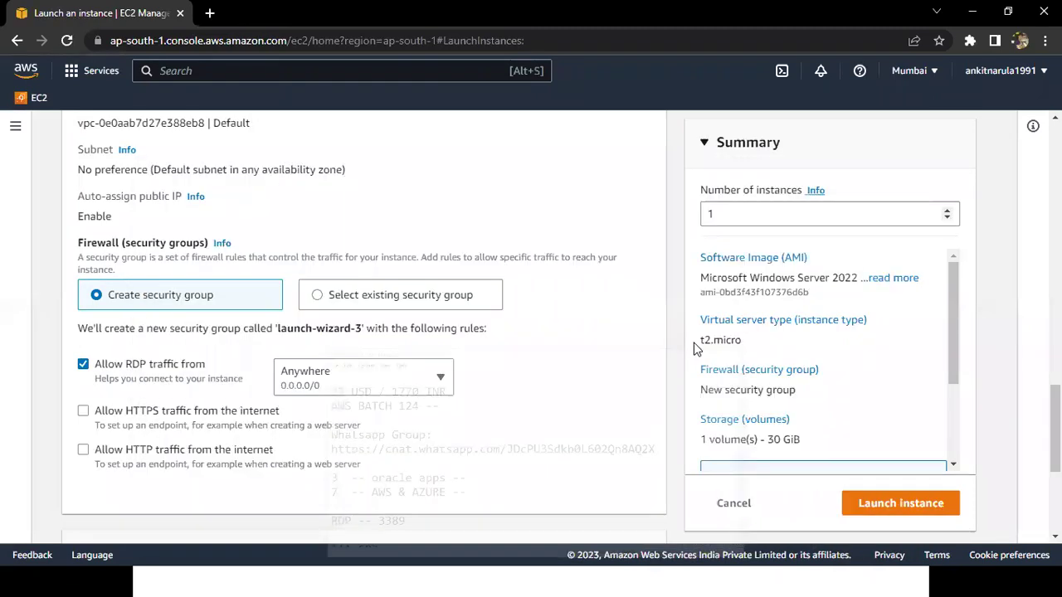
Check the storage configuration, enter 30 on the "HDD --" line of the AWS Batch-124 notes, and return to the launch form
scroll(682, 378, "down", 1)
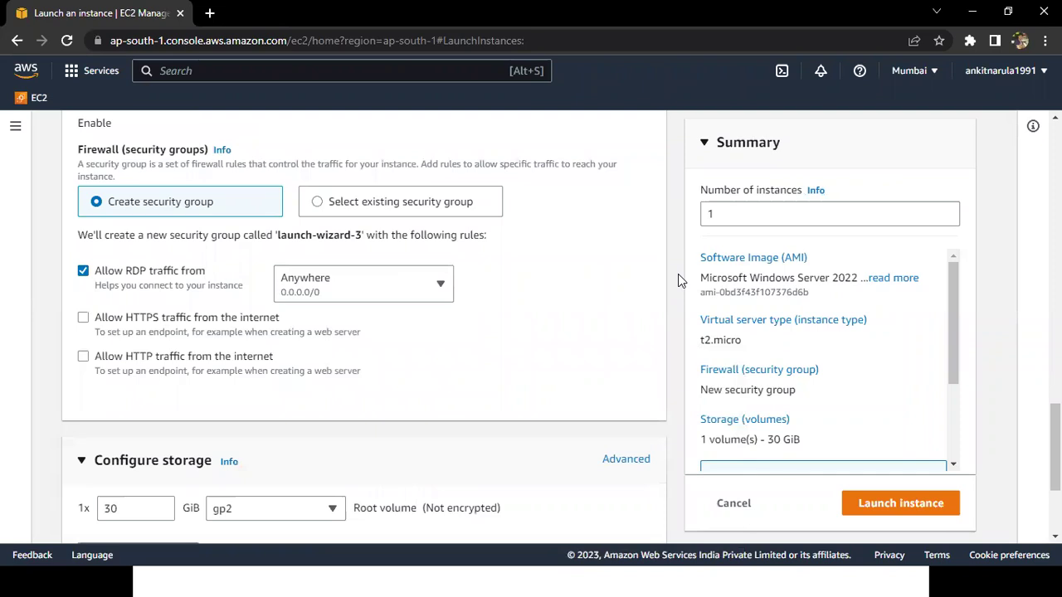
scroll(677, 273, "up", 1)
scroll(678, 280, "up", 1)
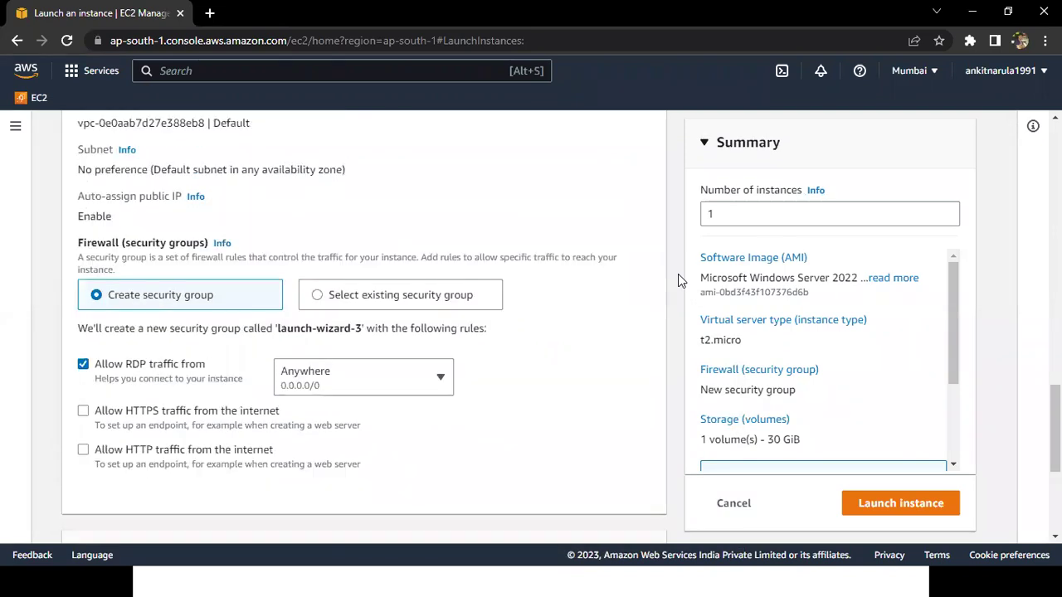
scroll(678, 280, "down", 1)
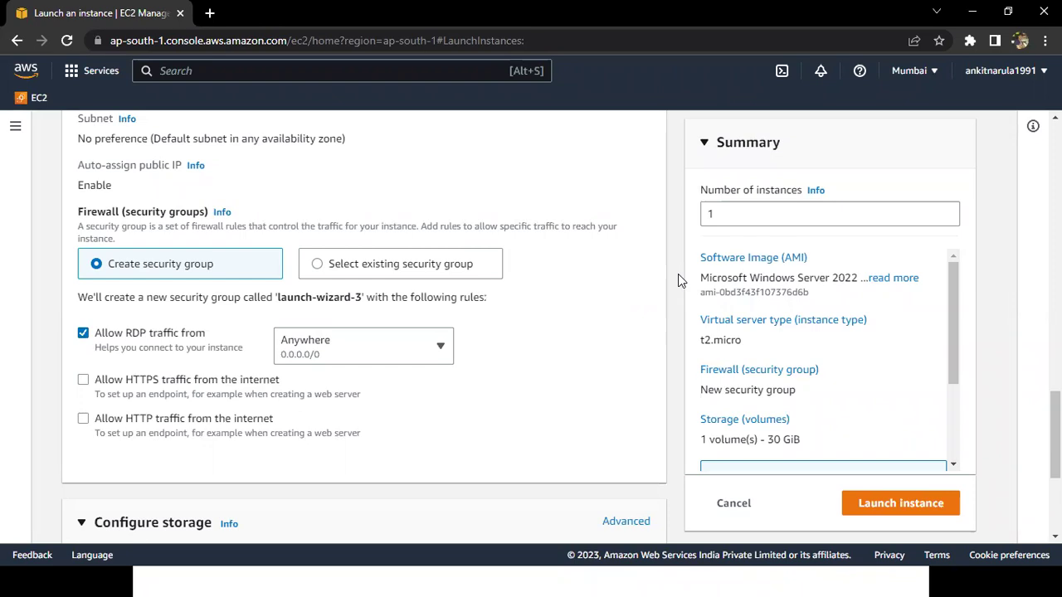
scroll(678, 273, "down", 2)
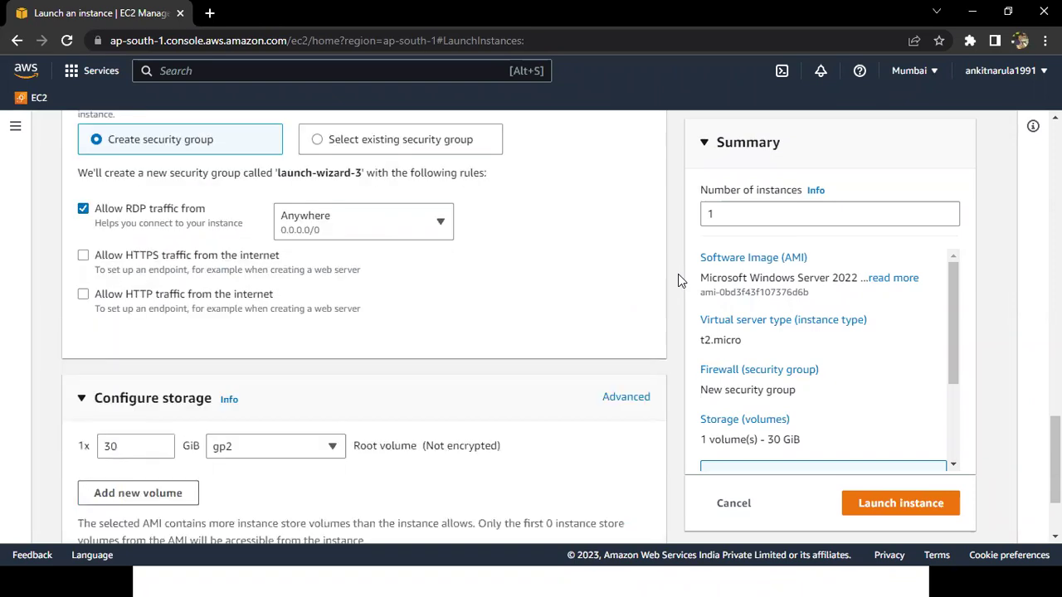
scroll(677, 273, "down", 2)
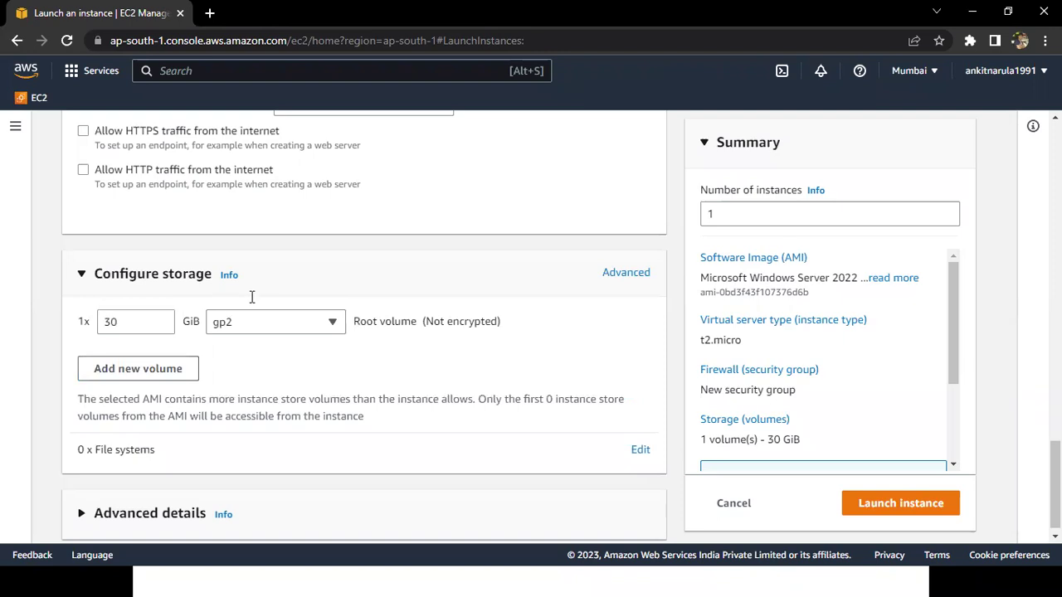
key("alt+Tab")
key("Down")
key("Down")
key("Down")
key("Down")
key("Down")
key("Down")
key("Down")
key("Down")
key("Down")
key("Down")
key("Down")
key("Down")
key("Down")
key("Down")
key("Down")
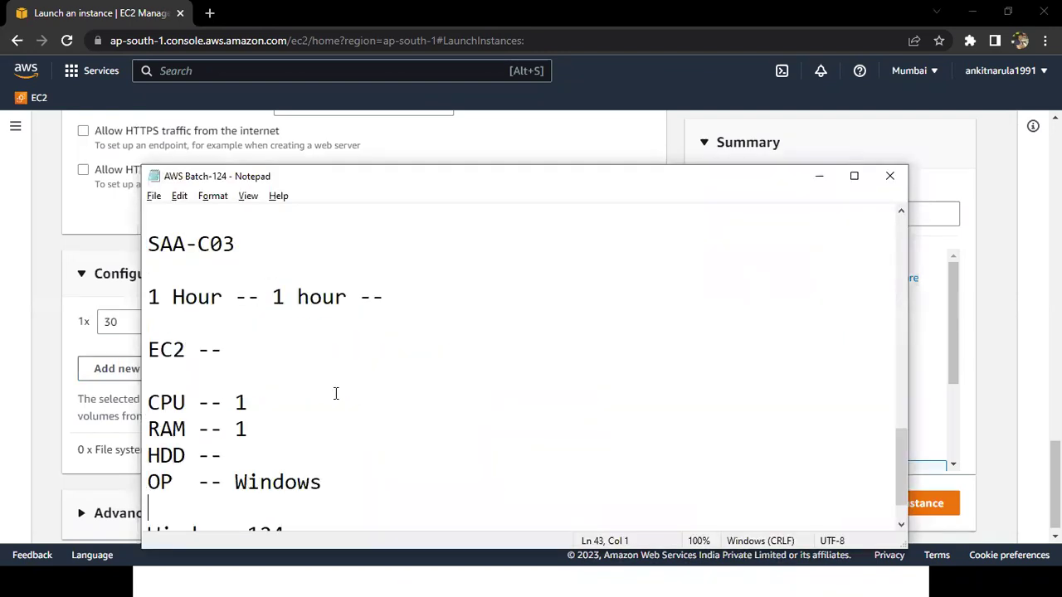
key("Down")
key("Down")
left_click(275, 412)
type("30")
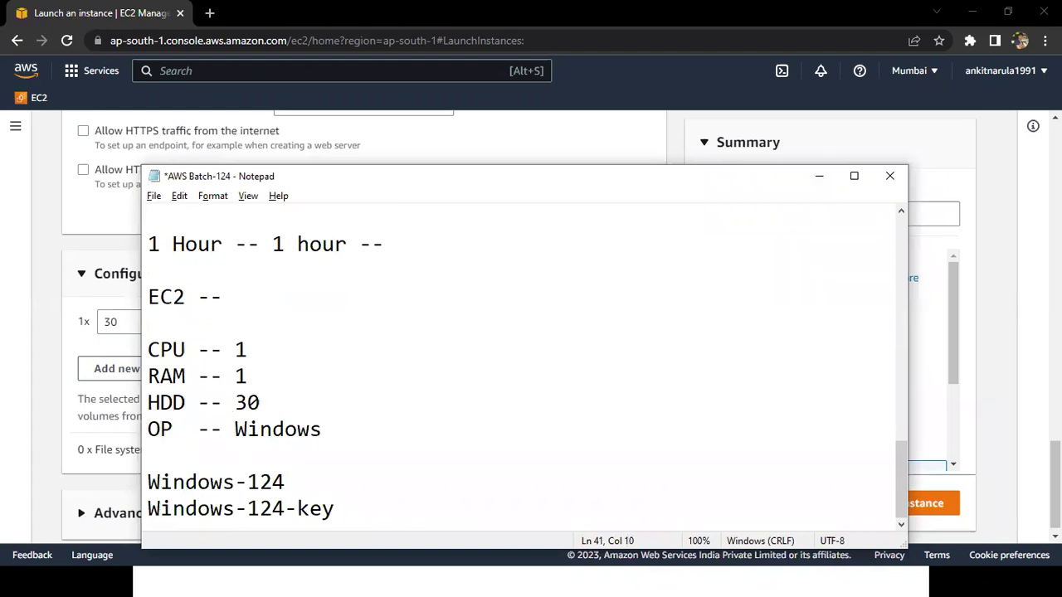
left_click(479, 116)
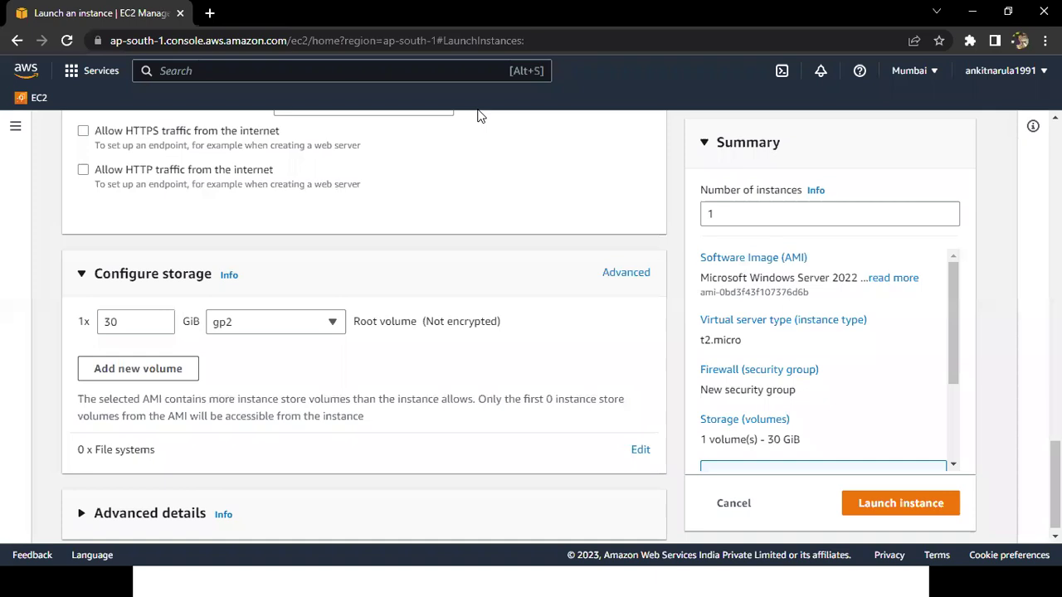
Point out the root volume settings in Configure storage and place the cursor in the volume size field
mouse_move(329, 296)
left_mouse_down()
mouse_move(69, 293)
mouse_move(79, 350)
mouse_move(315, 349)
left_mouse_up()
left_click_drag(371, 294, 307, 349)
left_click(121, 314)
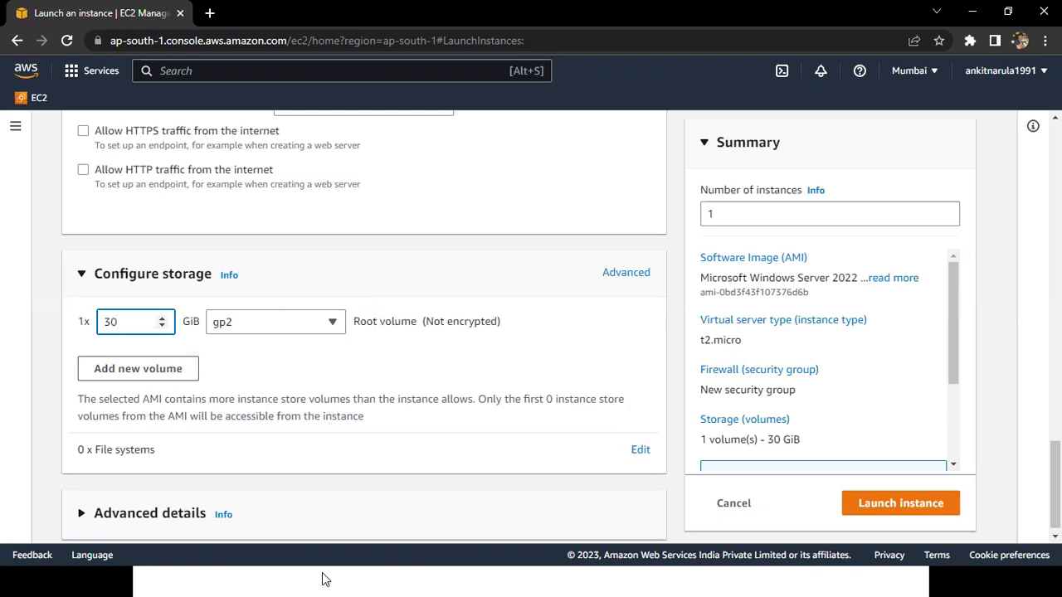
Switch to File Explorer and examine the capacities of the C: and D: drives under This PC
key("super")
key("alt+Tab")
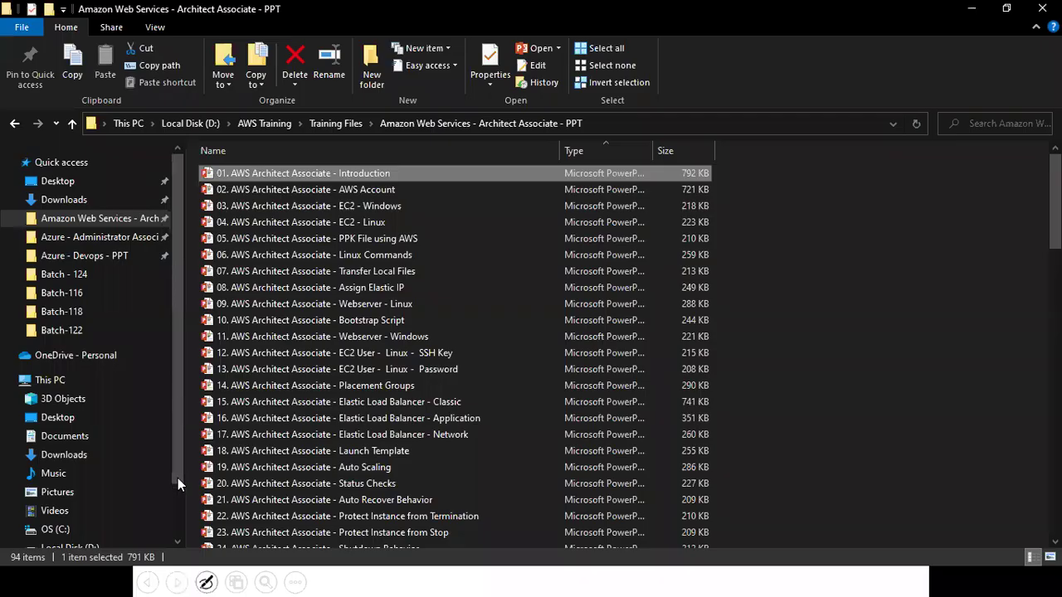
scroll(178, 478, "down", 2)
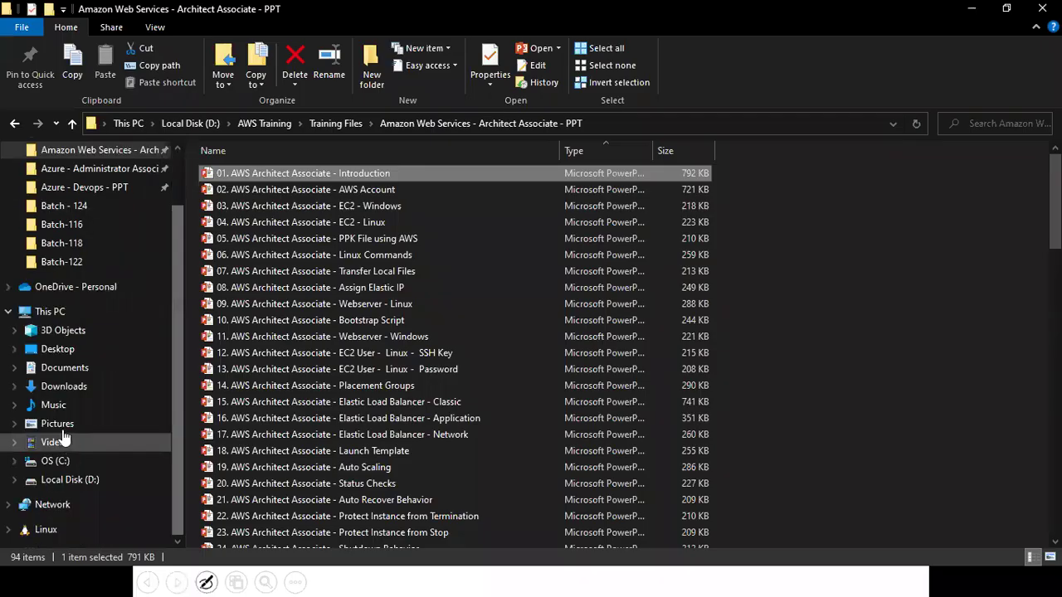
left_click(43, 317)
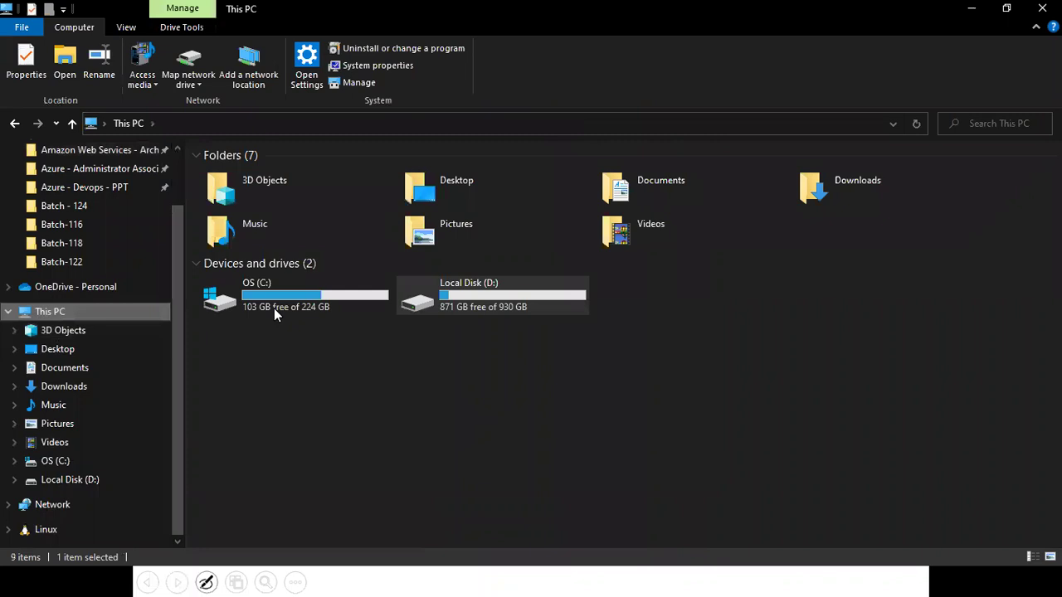
left_click(274, 307)
left_click(499, 300)
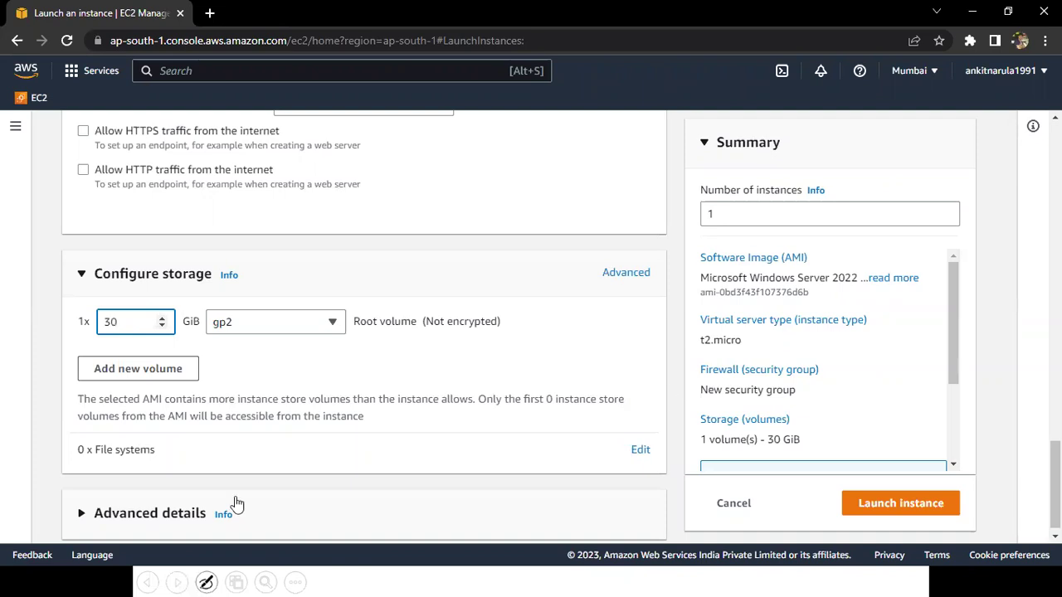
Review the launch form from the beginning, checking the instance name, the Windows machine image and the instance type
scroll(174, 506, "down", 1)
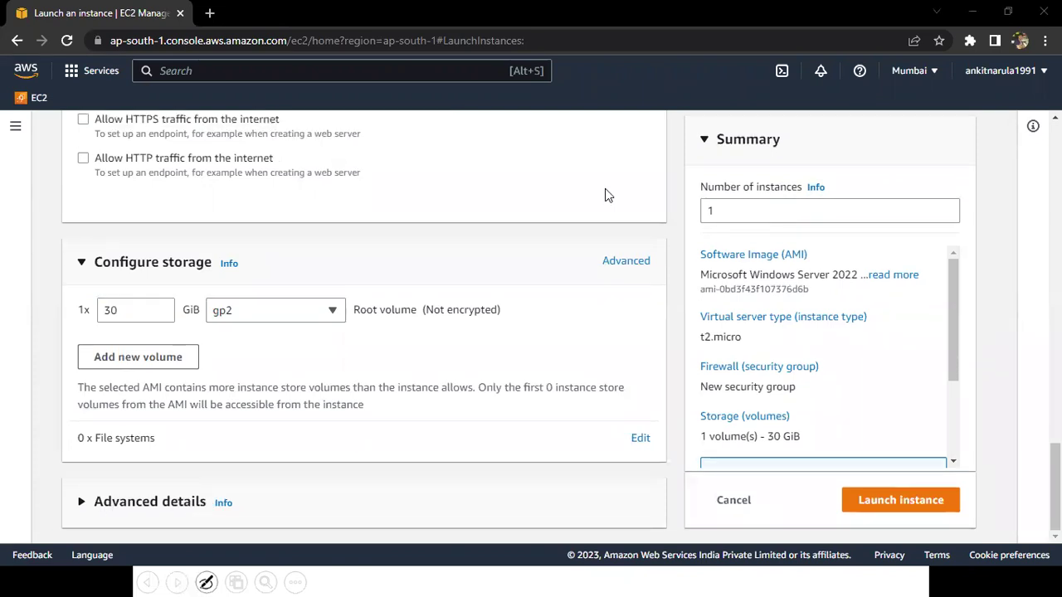
mouse_move(78, 485)
left_mouse_down()
mouse_move(245, 481)
mouse_move(244, 472)
left_mouse_up()
scroll(365, 324, "up", 5)
scroll(365, 324, "up", 10)
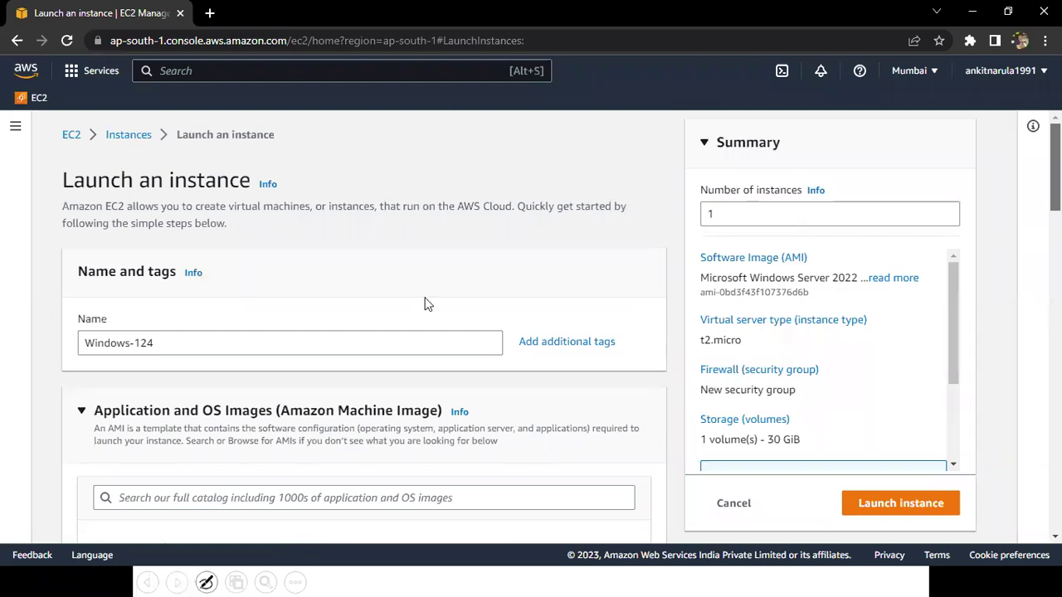
scroll(272, 325, "down", 1)
left_click(272, 326)
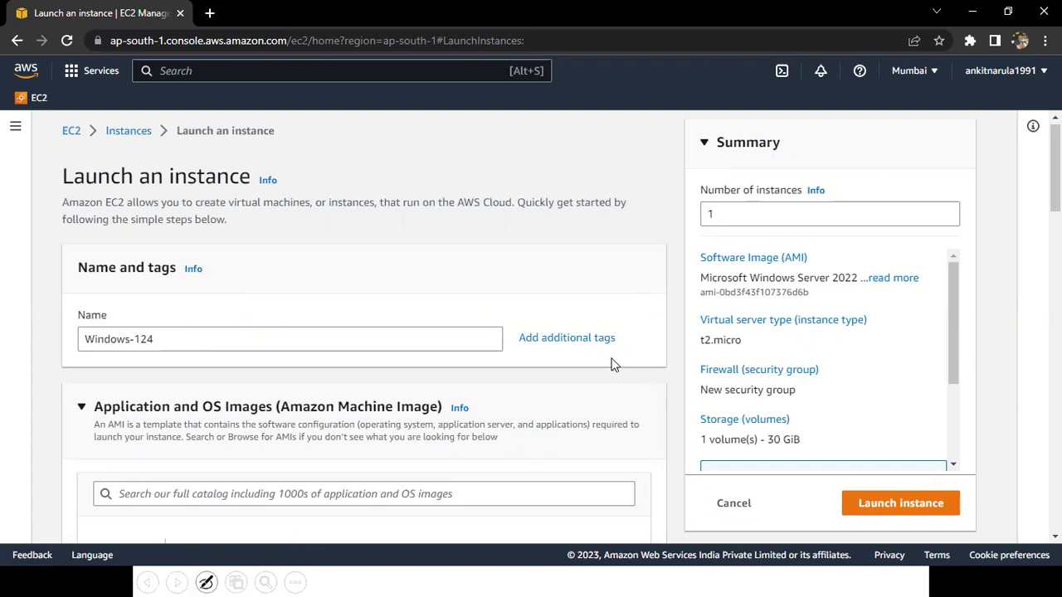
left_click(676, 354)
scroll(676, 354, "down", 3)
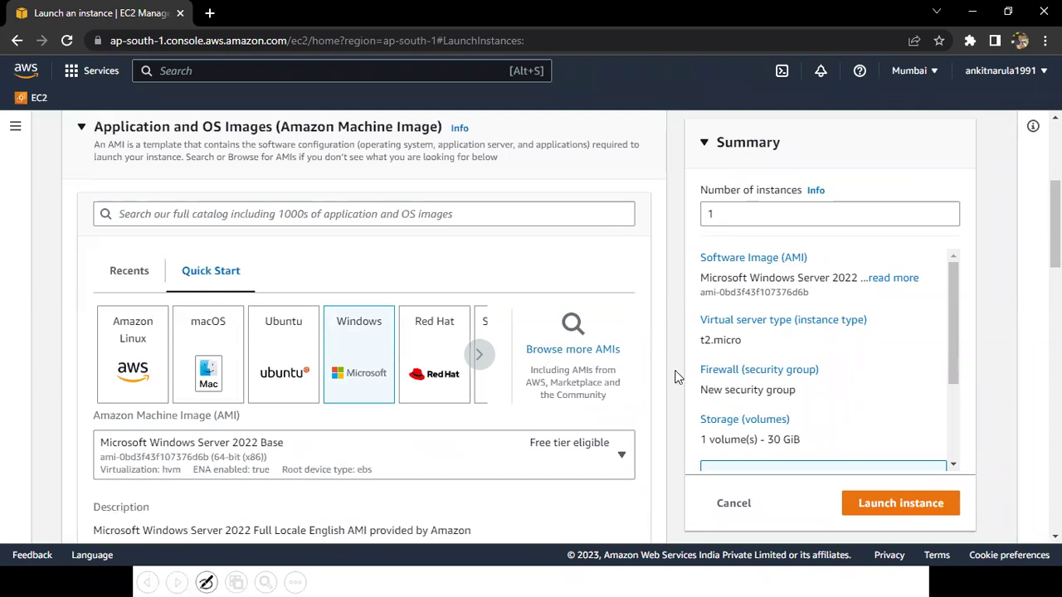
scroll(676, 378, "down", 1)
scroll(676, 377, "down", 3)
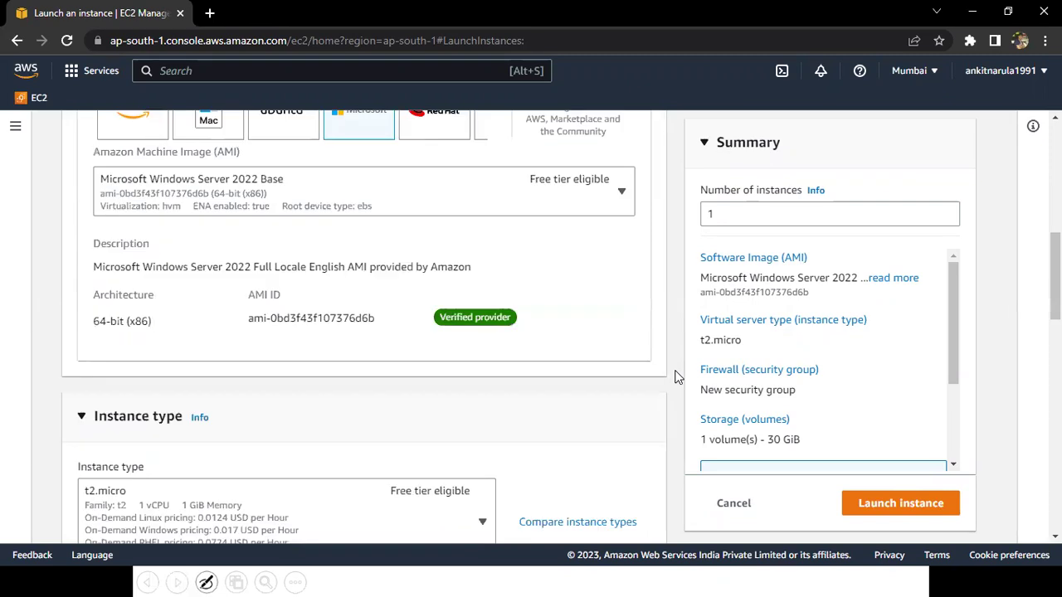
scroll(676, 378, "down", 3)
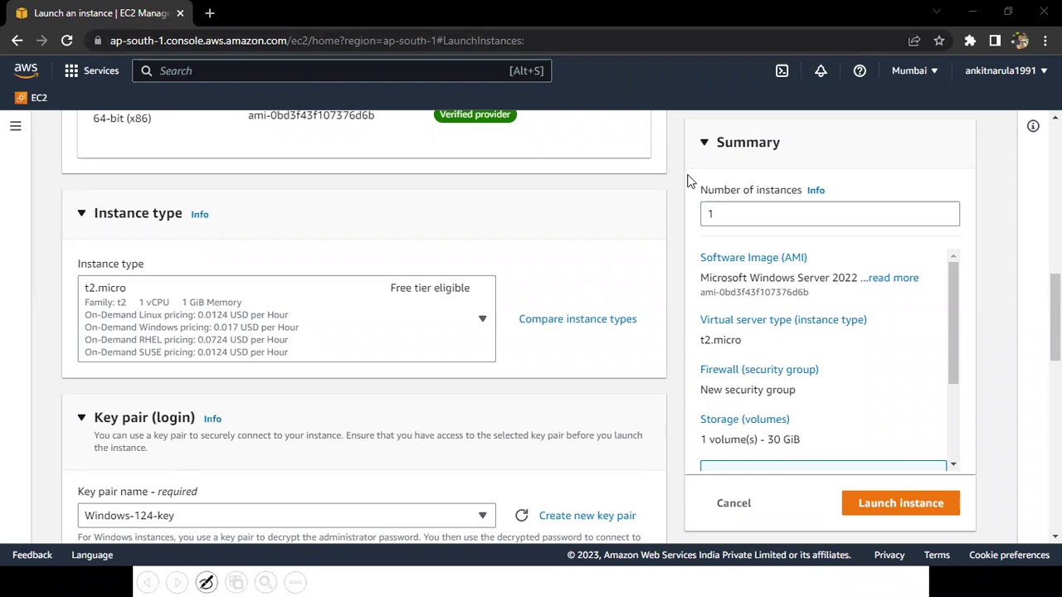
Review the key pair and network settings, highlighting the "launch-wizard-3" security group name
scroll(676, 325, "down", 2)
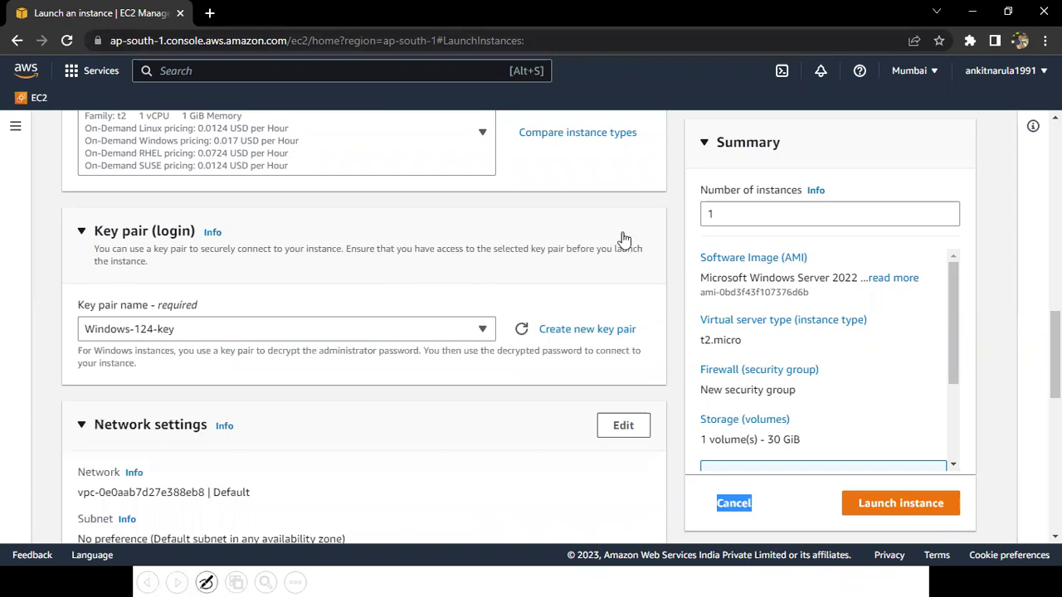
left_click(676, 284)
scroll(676, 284, "down", 1)
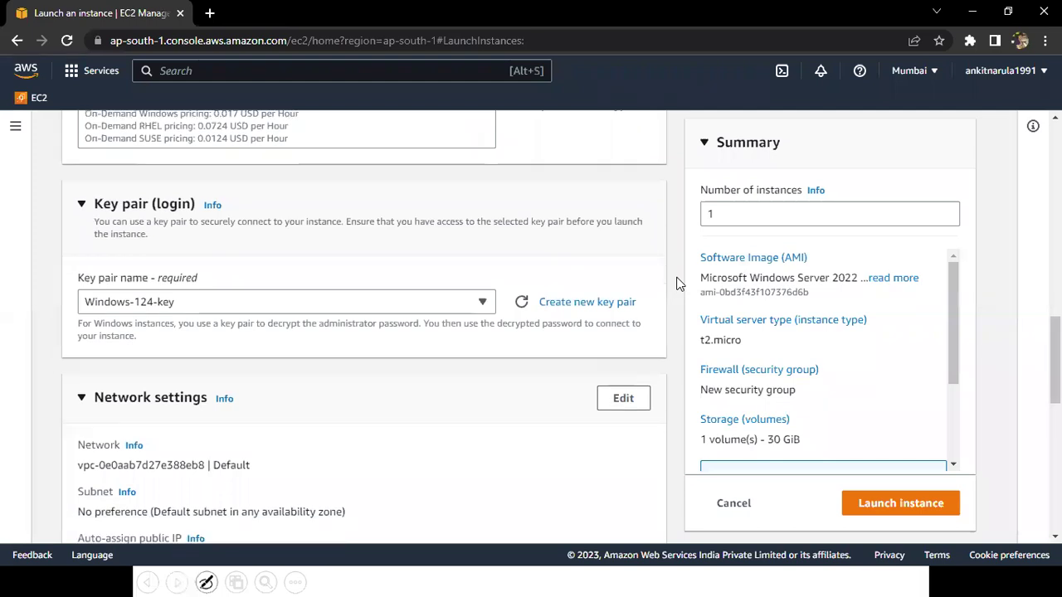
scroll(676, 284, "down", 3)
scroll(676, 283, "down", 3)
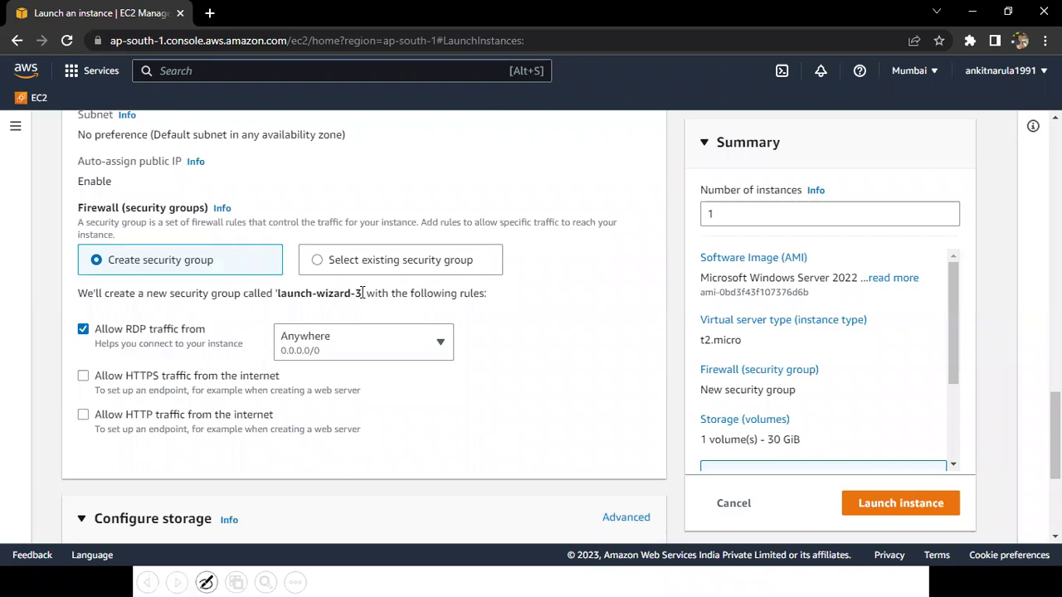
left_click_drag(334, 293, 228, 294)
key("shift+Right")
key("shift+Right")
key("shift+Right")
key("shift+Right")
key("shift+Right")
key("shift+Right")
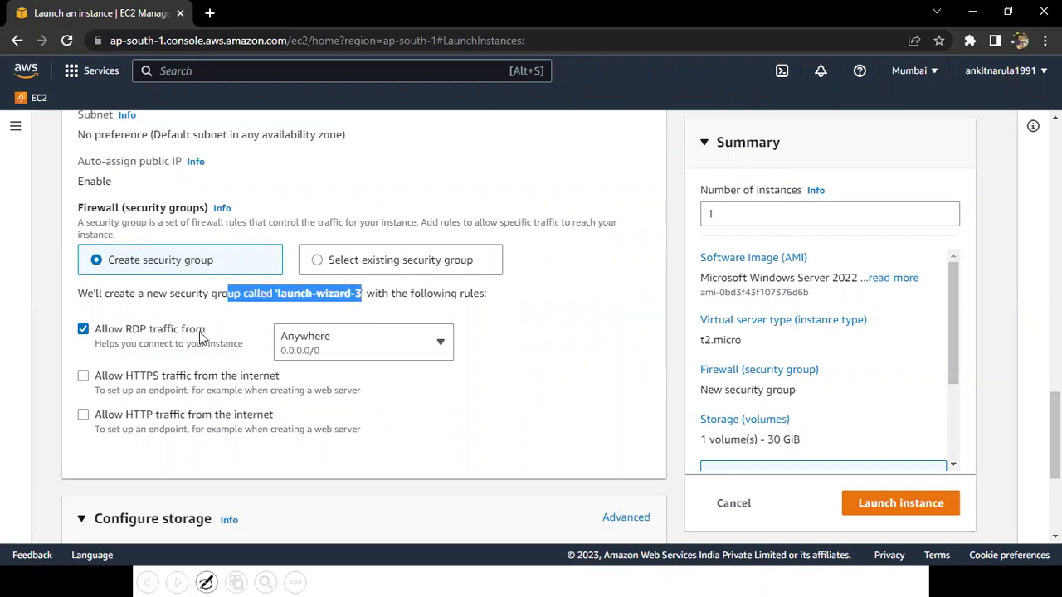
left_click(670, 341)
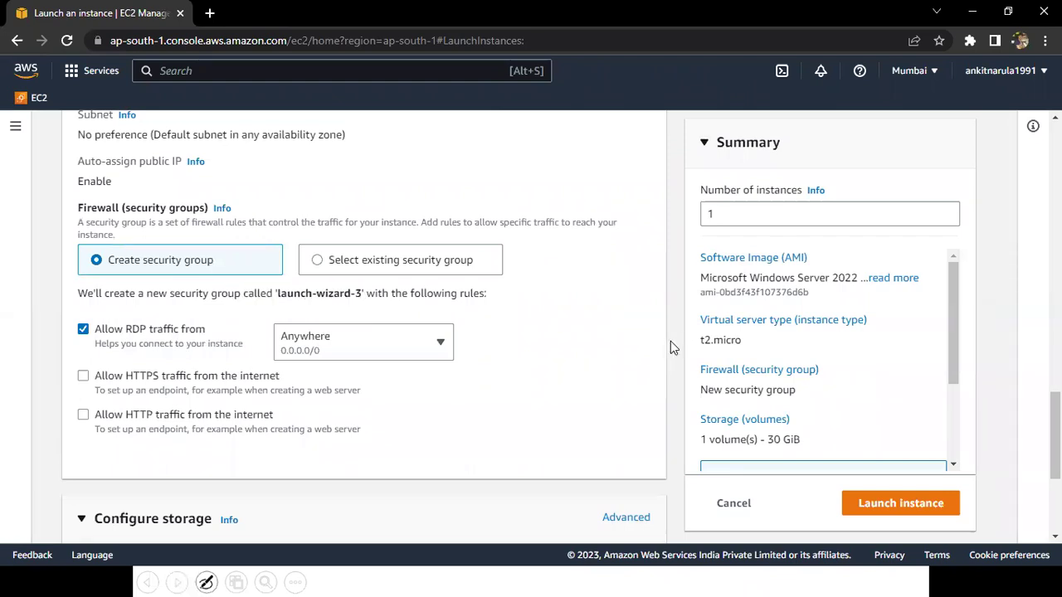
Recheck the firewall traffic rules in Network settings and the root volume in Configure storage
scroll(670, 341, "up", 1)
scroll(671, 347, "up", 1)
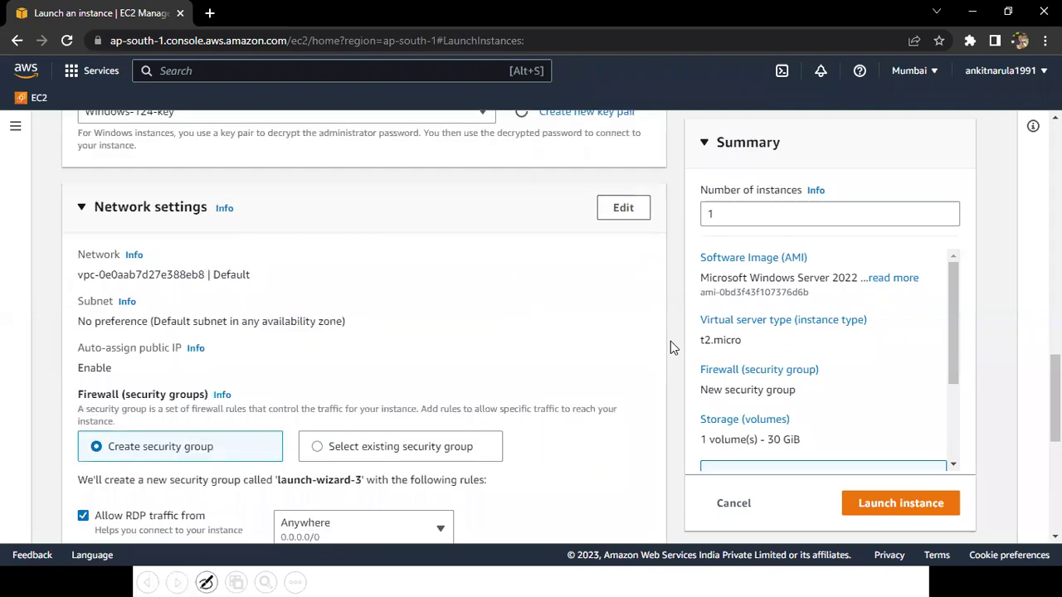
scroll(672, 346, "down", 1)
scroll(672, 347, "down", 1)
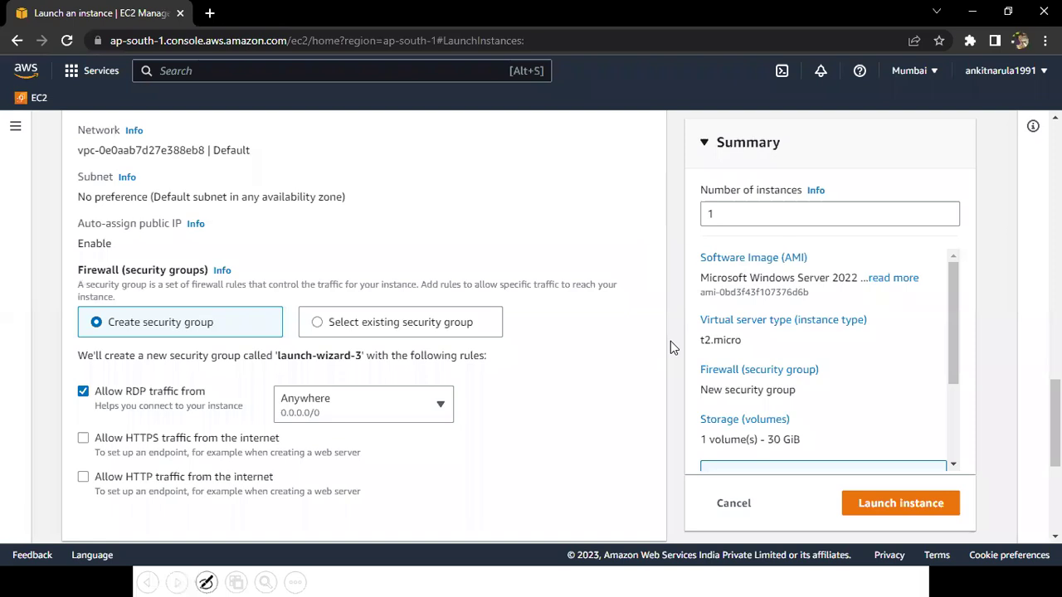
scroll(671, 347, "up", 1)
scroll(671, 341, "down", 1)
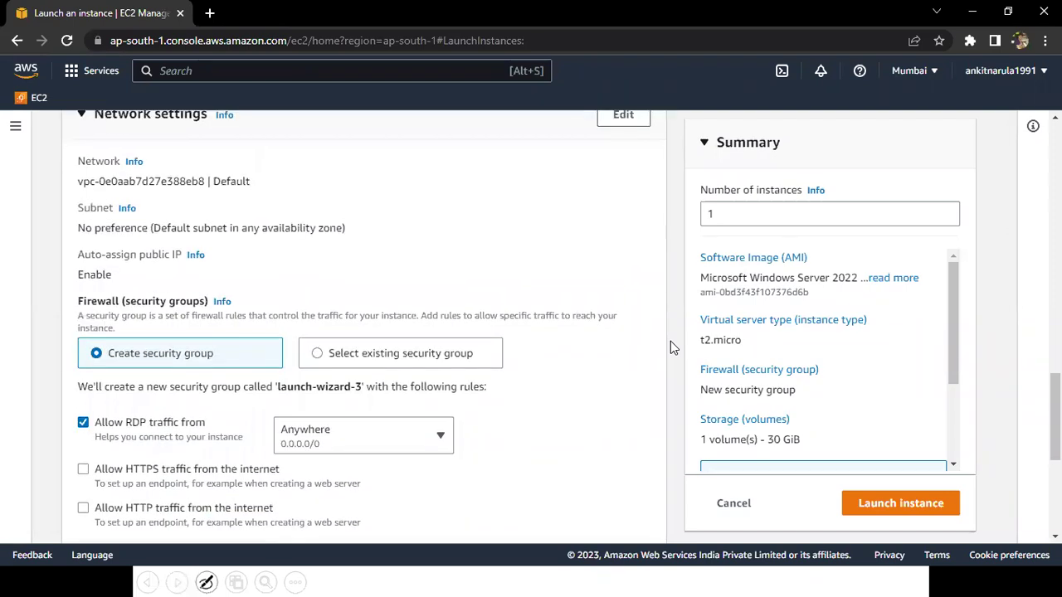
scroll(670, 340, "down", 3)
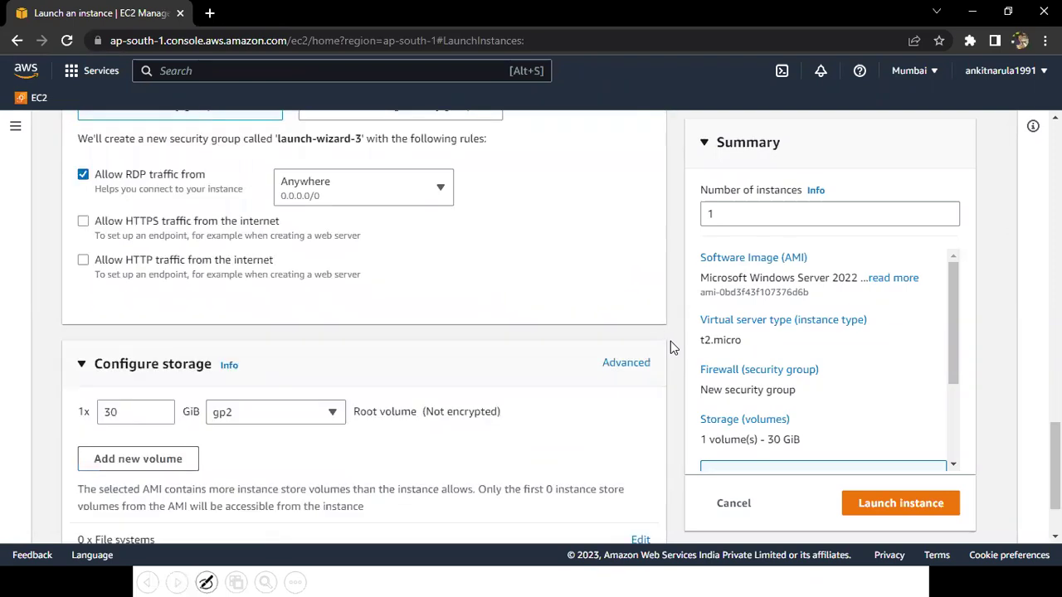
scroll(420, 221, "down", 1)
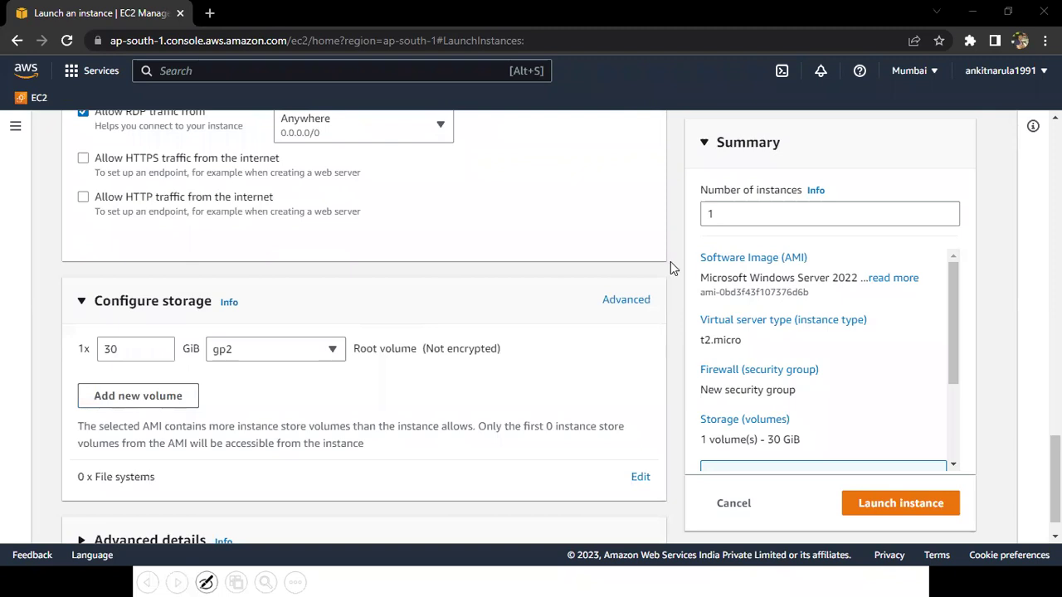
scroll(672, 264, "up", 1)
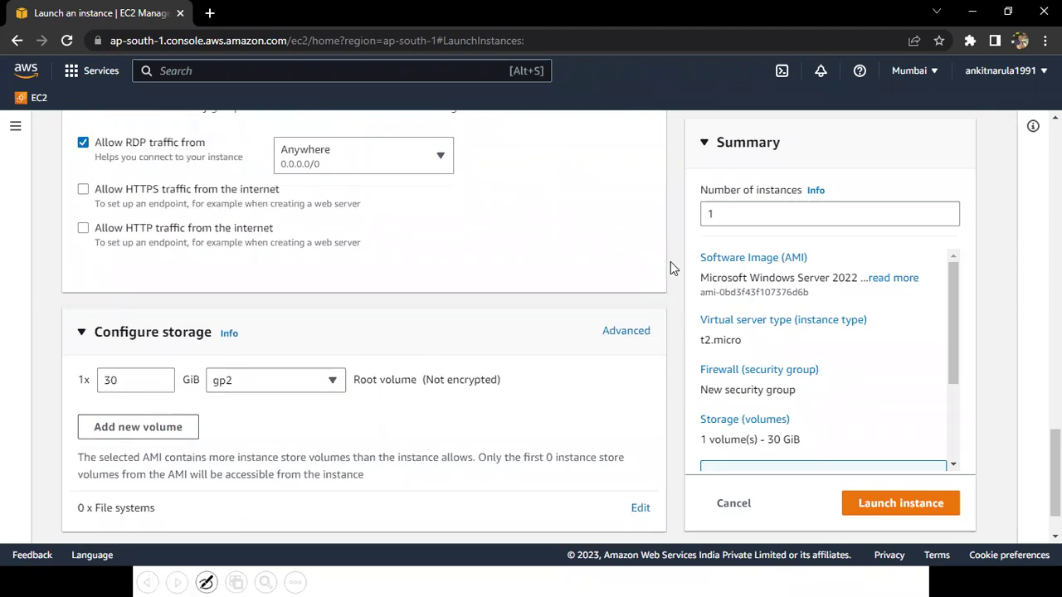
Review the launch Summary, marking the number of instances, software image, server type, firewall and storage entries, and clear the marks
scroll(672, 267, "up", 6)
scroll(671, 263, "up", 2)
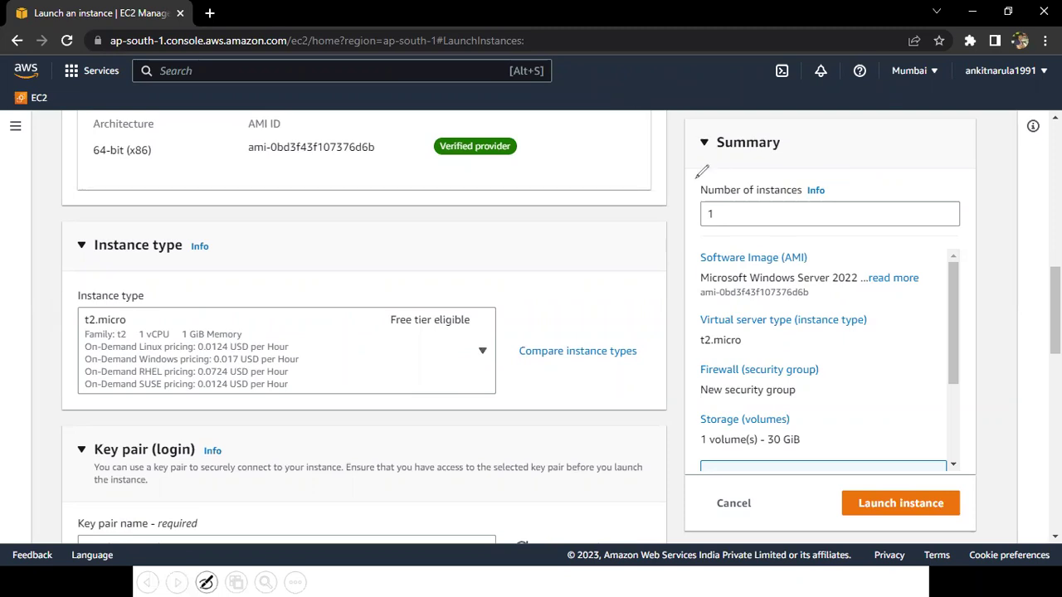
left_click_drag(694, 179, 817, 180)
mouse_move(803, 234)
left_mouse_down()
mouse_move(829, 191)
mouse_move(812, 178)
left_mouse_up()
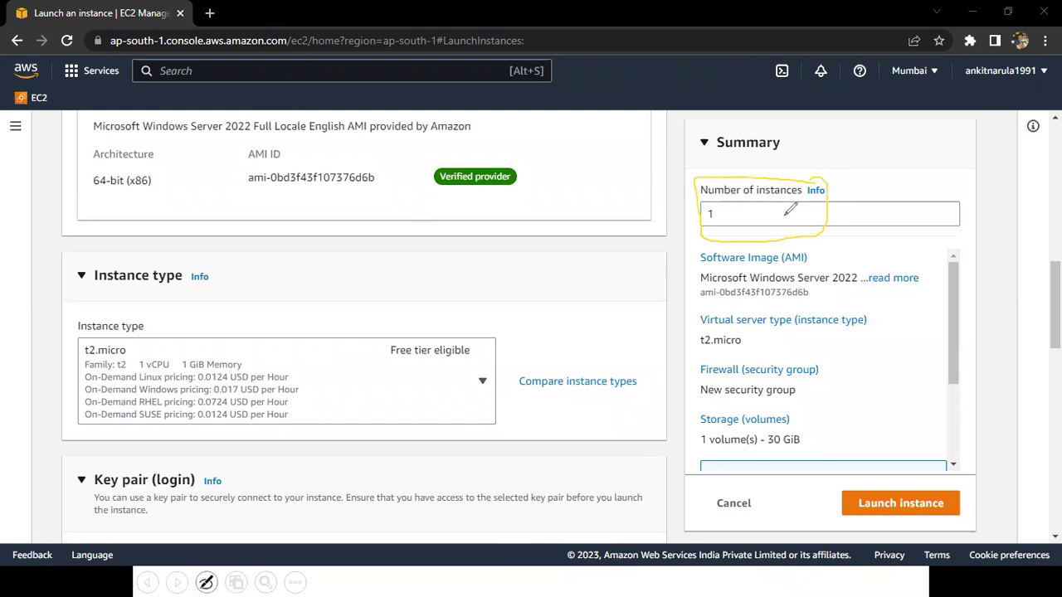
left_click_drag(735, 220, 790, 205)
left_click_drag(727, 221, 714, 224)
mouse_move(702, 249)
left_mouse_down()
mouse_move(693, 285)
mouse_move(723, 306)
left_mouse_up()
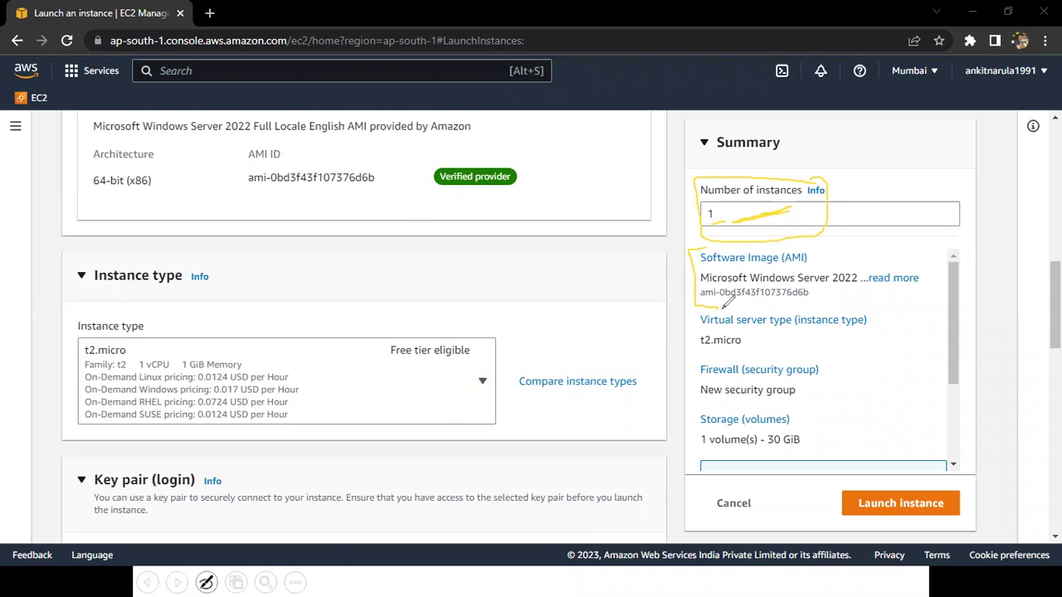
mouse_move(866, 305)
left_mouse_down()
mouse_move(882, 352)
mouse_move(859, 353)
left_mouse_up()
mouse_move(695, 363)
left_mouse_down()
mouse_move(692, 392)
mouse_move(720, 396)
mouse_move(697, 428)
mouse_move(715, 451)
left_mouse_up()
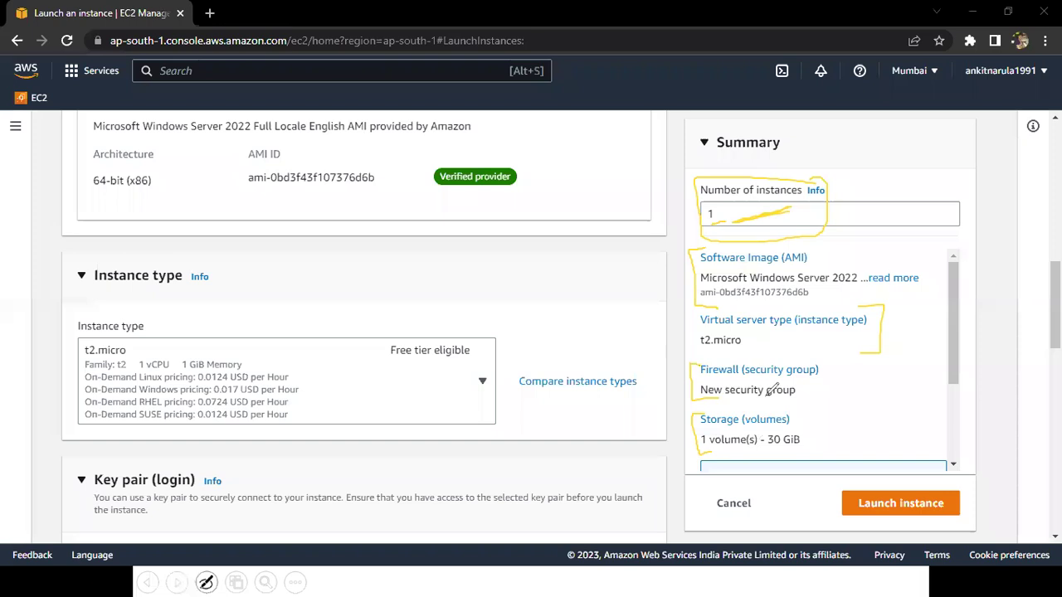
key("Delete")
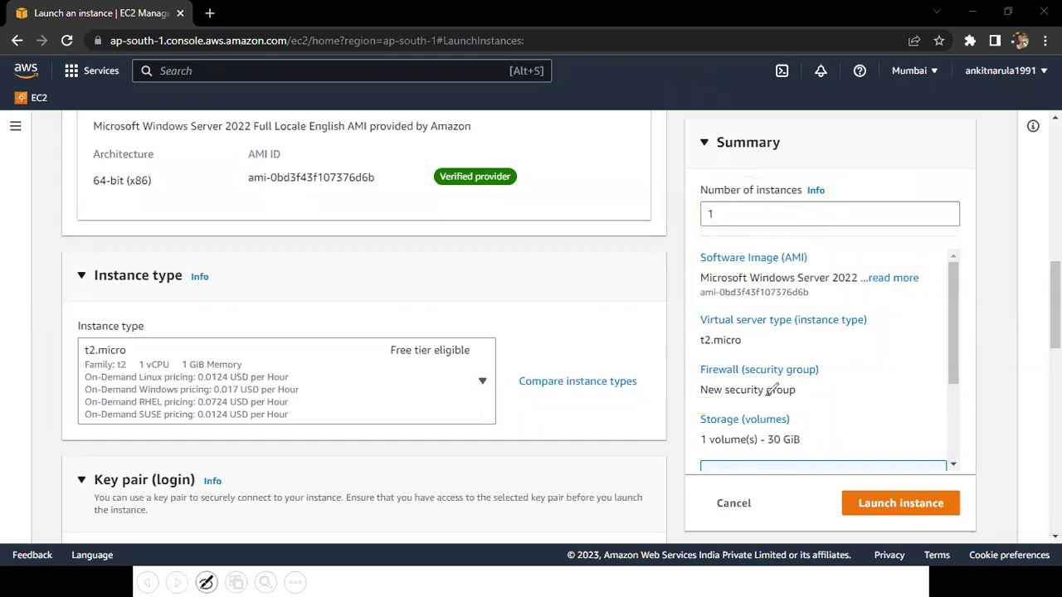
Switch to the PowerPoint slide show and check the "Click on Launch Instances" instruction on the EC2 – Windows slide
key("alt+Tab")
key("alt+Tab")
key("alt+Tab")
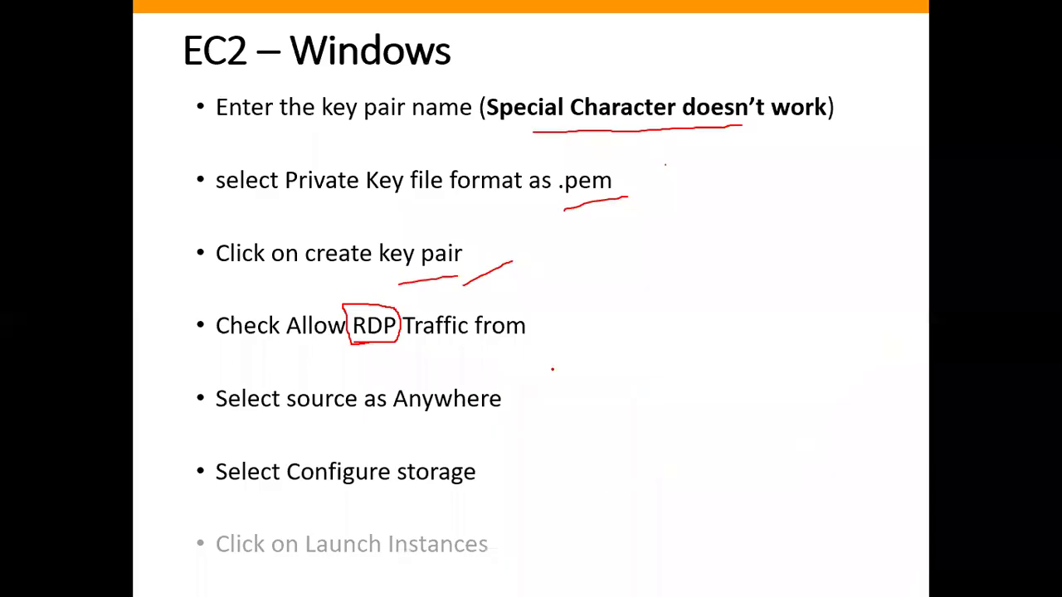
key("Right")
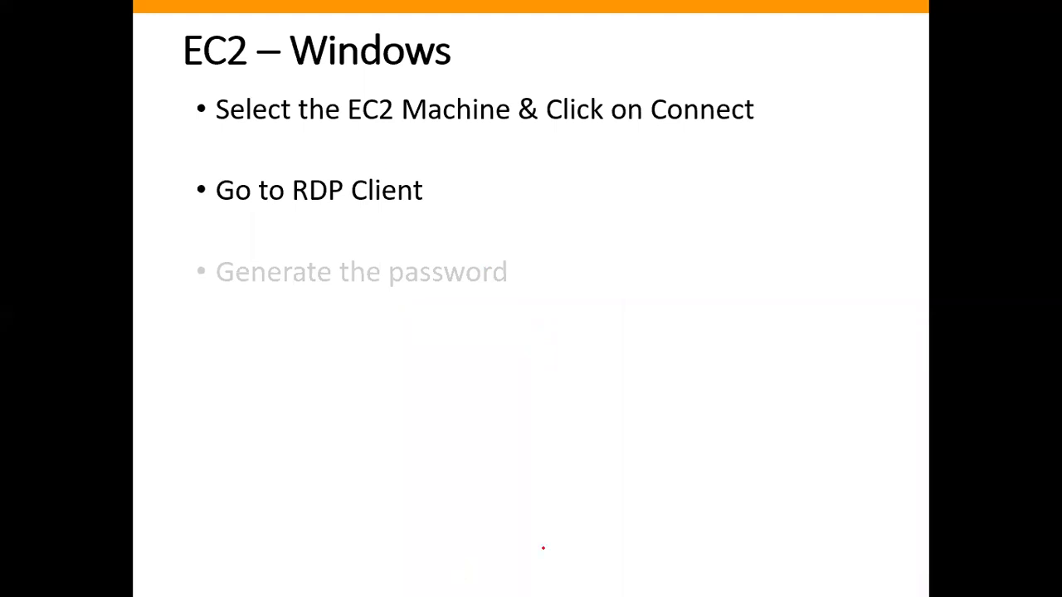
key("Left")
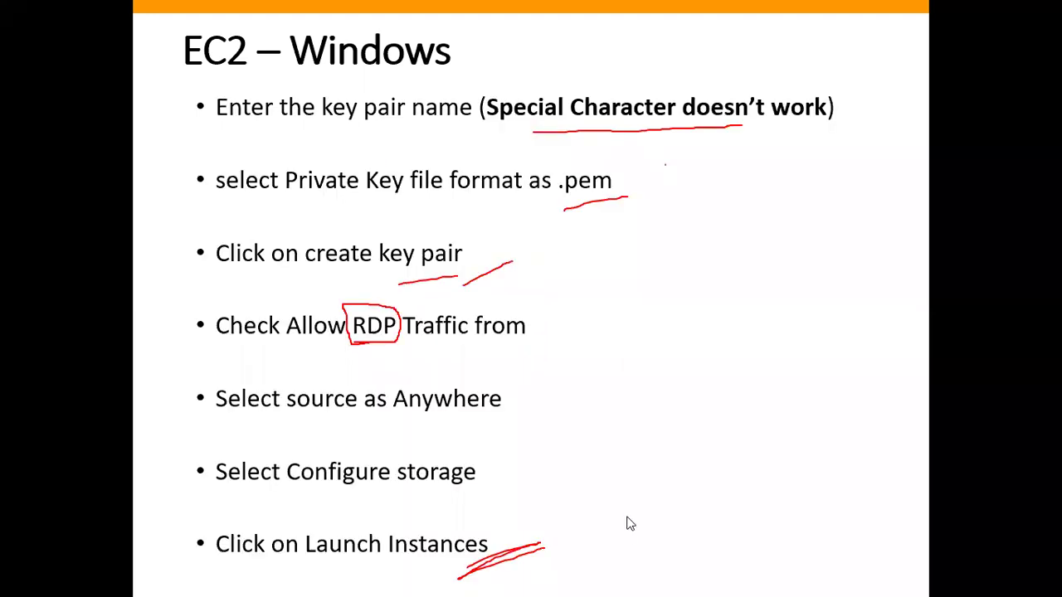
Return to the EC2 console in Chrome, launch the configured instance and open the Instances list
key("alt+Tab")
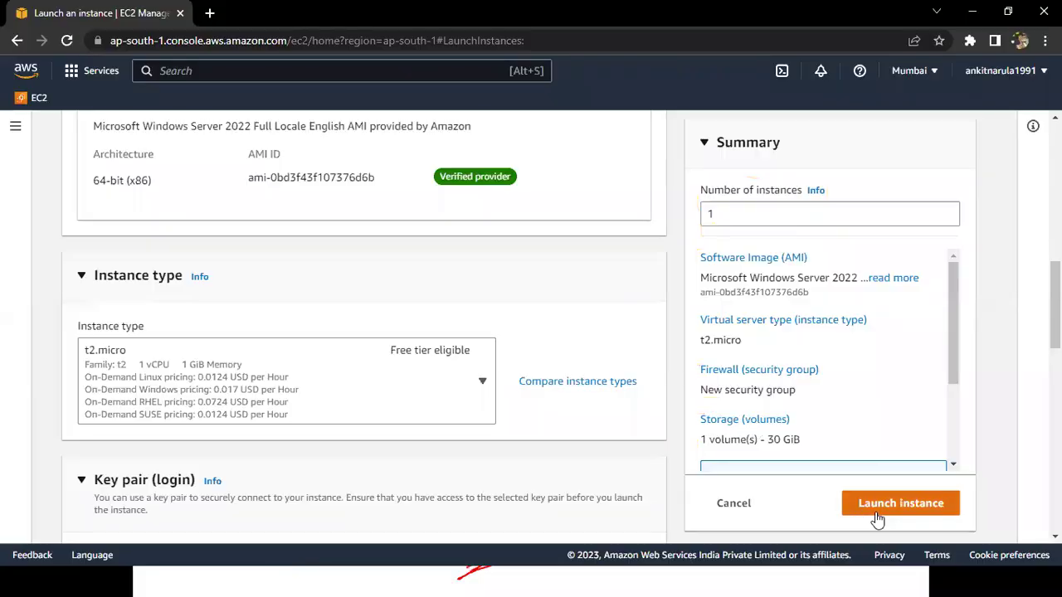
left_click(877, 514)
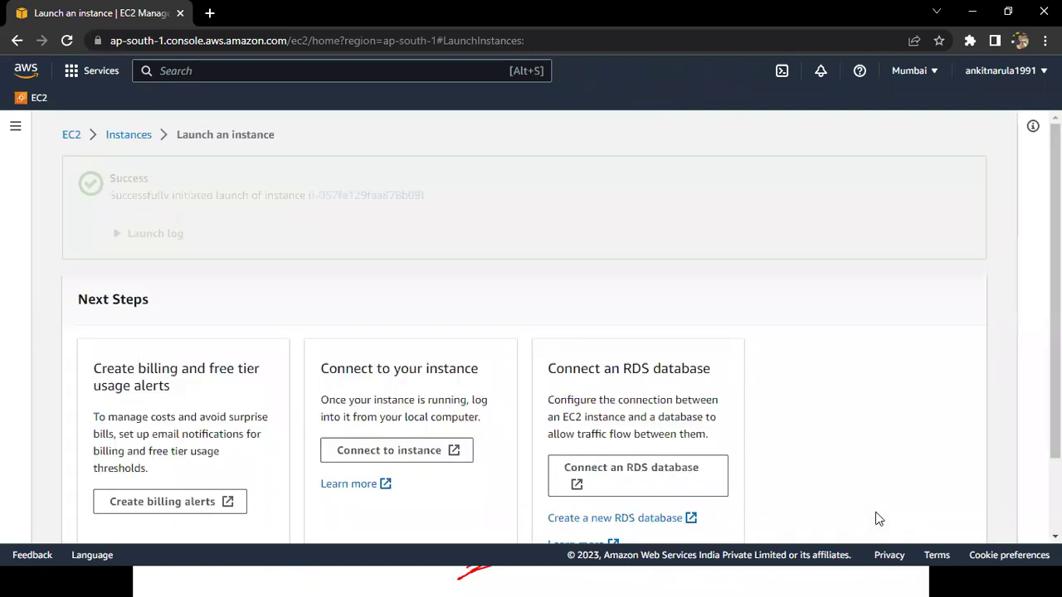
left_click(125, 140)
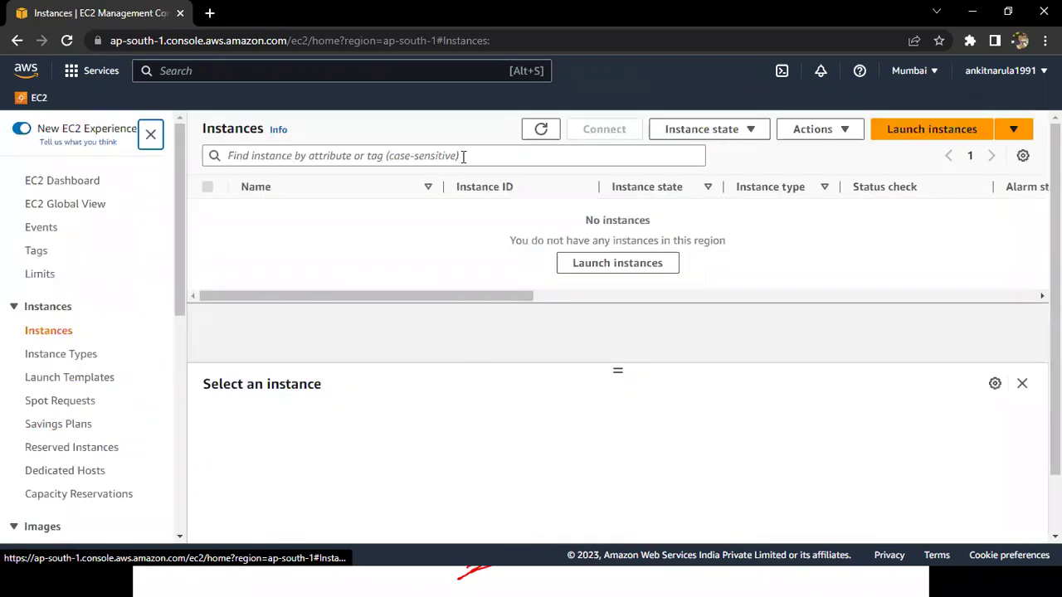
Refresh the Instances list repeatedly and check the instance state of Windows-124
left_click(531, 134)
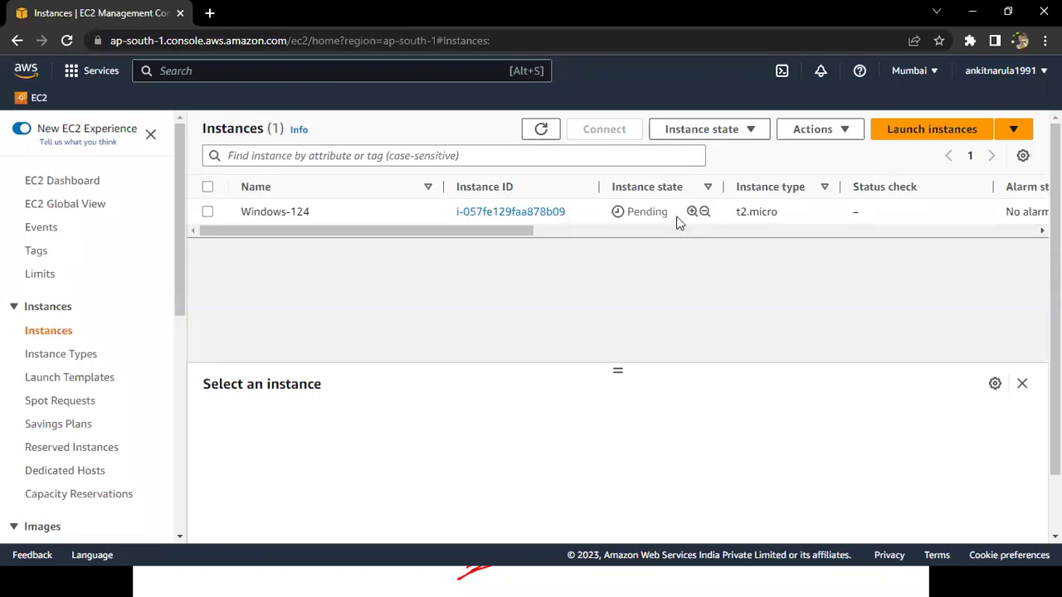
double_click(632, 217)
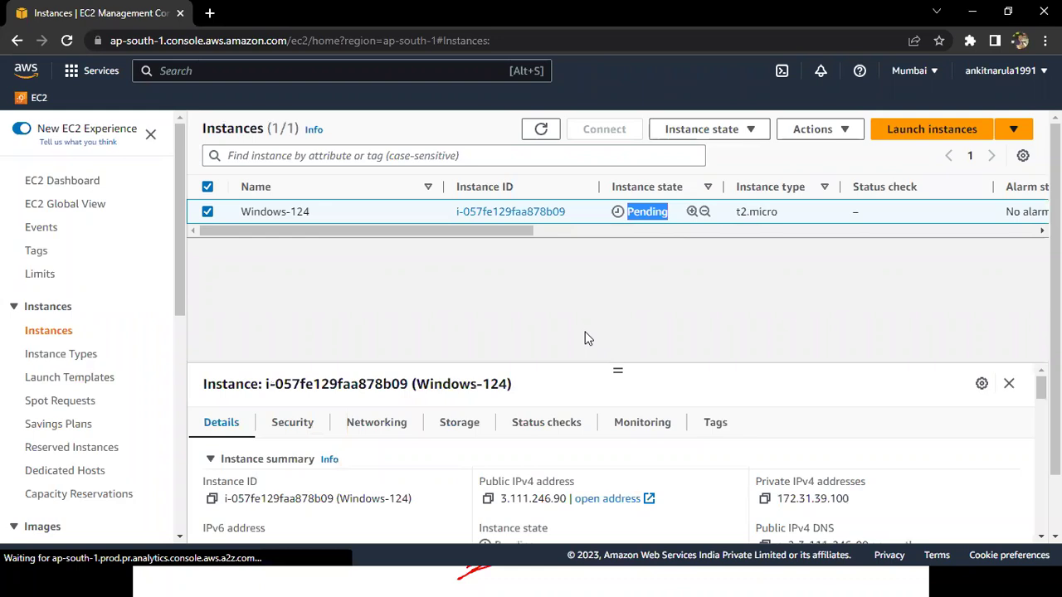
left_click(538, 136)
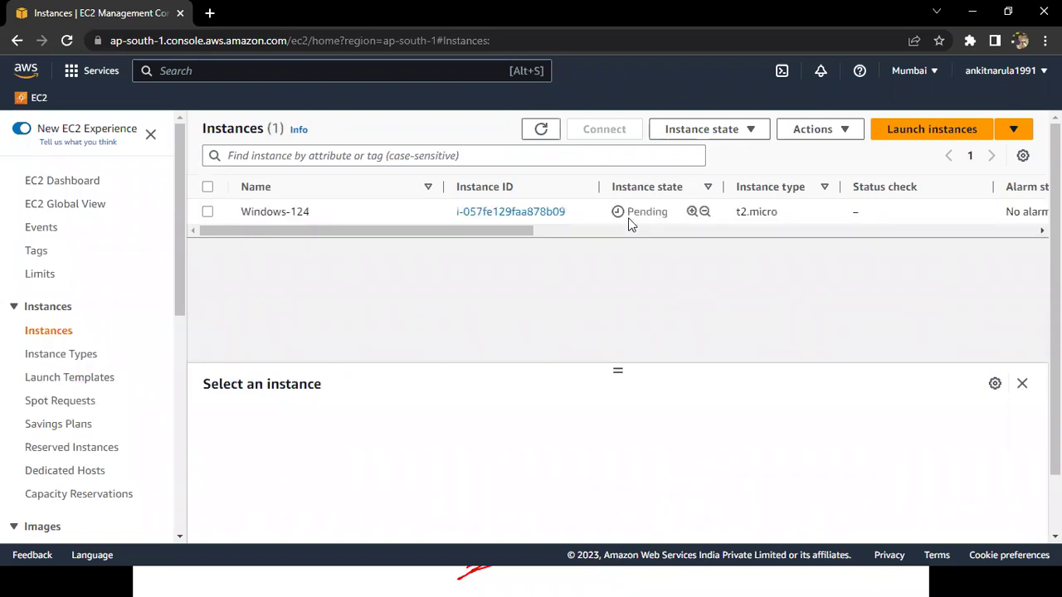
double_click(638, 213)
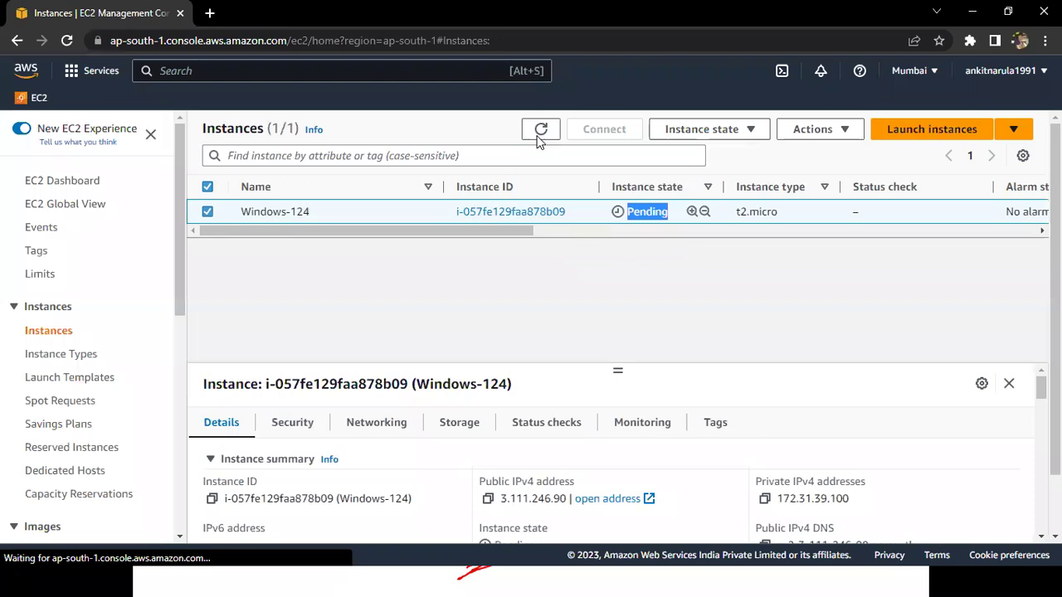
left_click(538, 139)
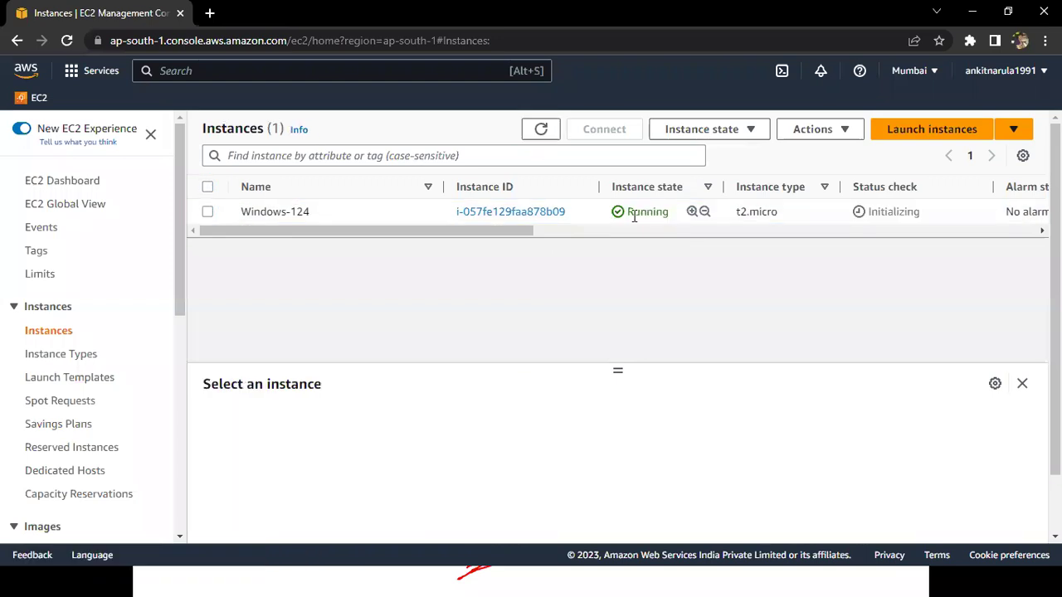
left_click_drag(634, 215, 673, 217)
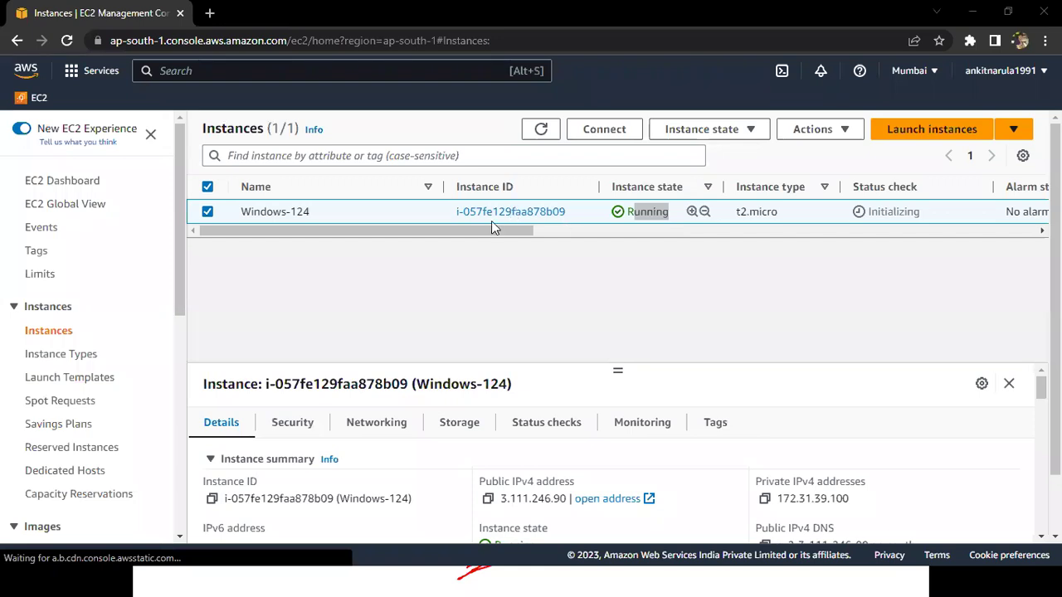
Examine the Windows-124 row from instance ID through IP address, security group, key name and launch time, and refresh the list
left_click_drag(448, 229, 501, 283)
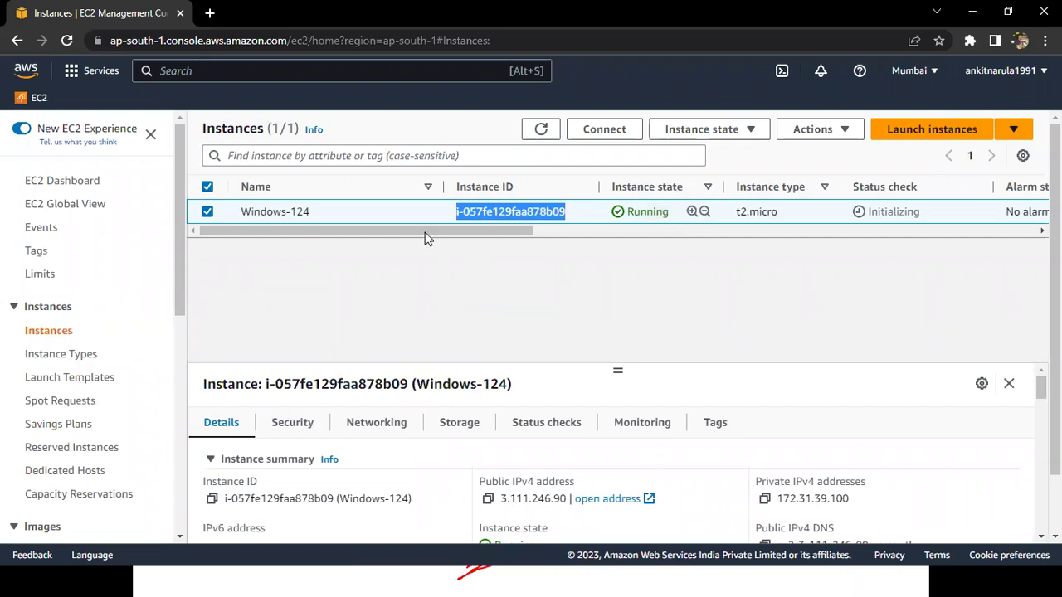
scroll(425, 237, "right", 1)
scroll(510, 238, "right", 4)
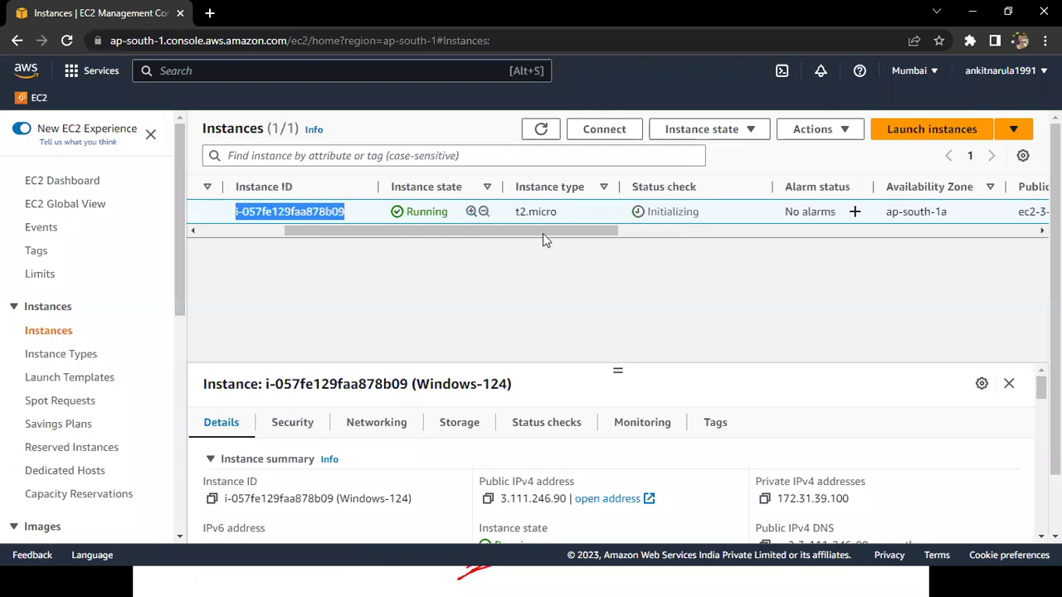
scroll(547, 232, "right", 2)
scroll(556, 229, "right", 2)
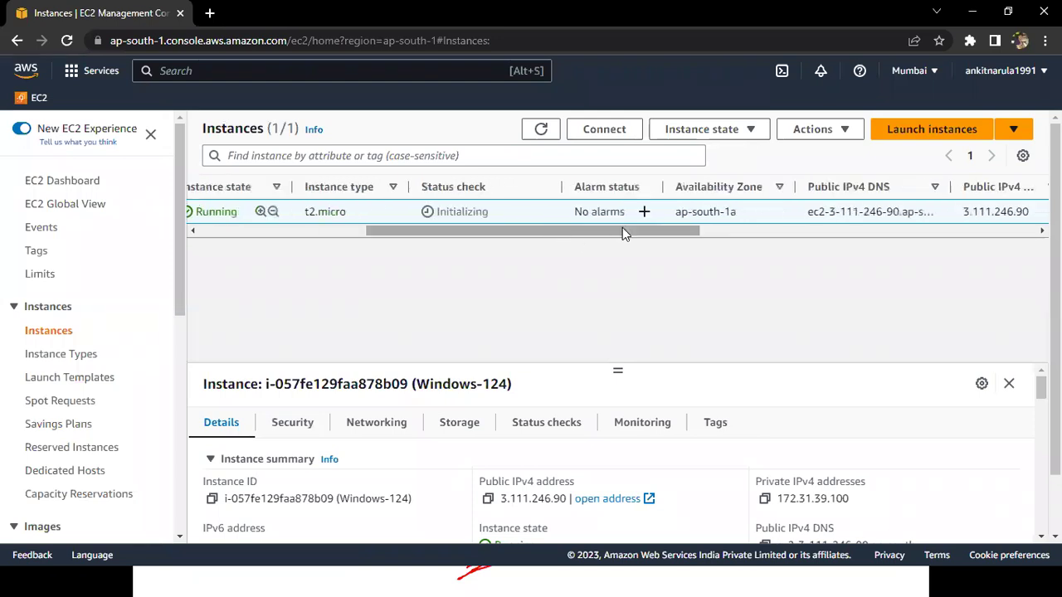
scroll(655, 229, "right", 2)
scroll(689, 232, "right", 2)
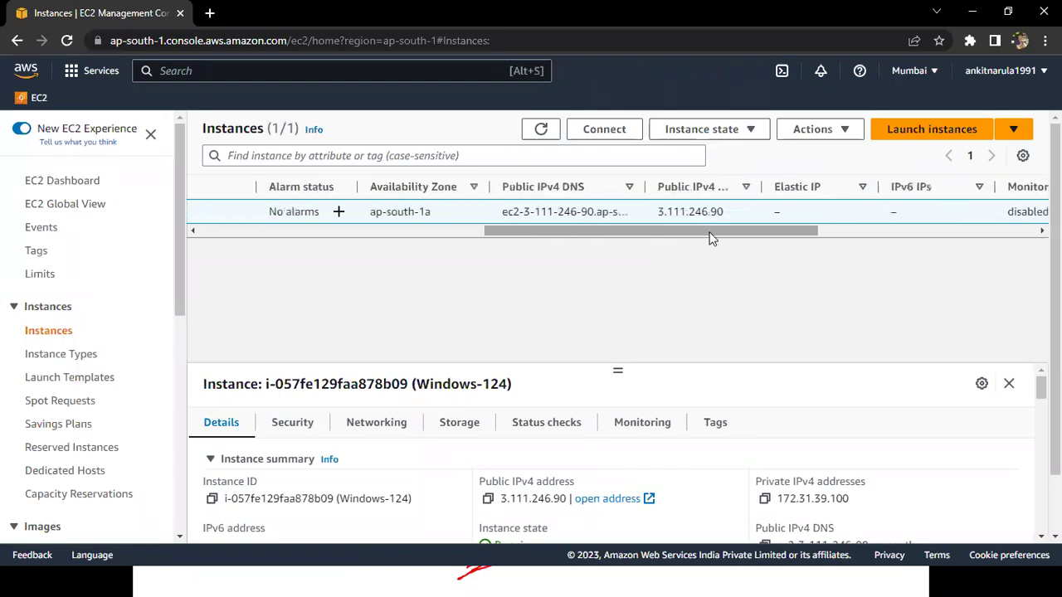
scroll(782, 227, "right", 2)
scroll(834, 228, "right", 3)
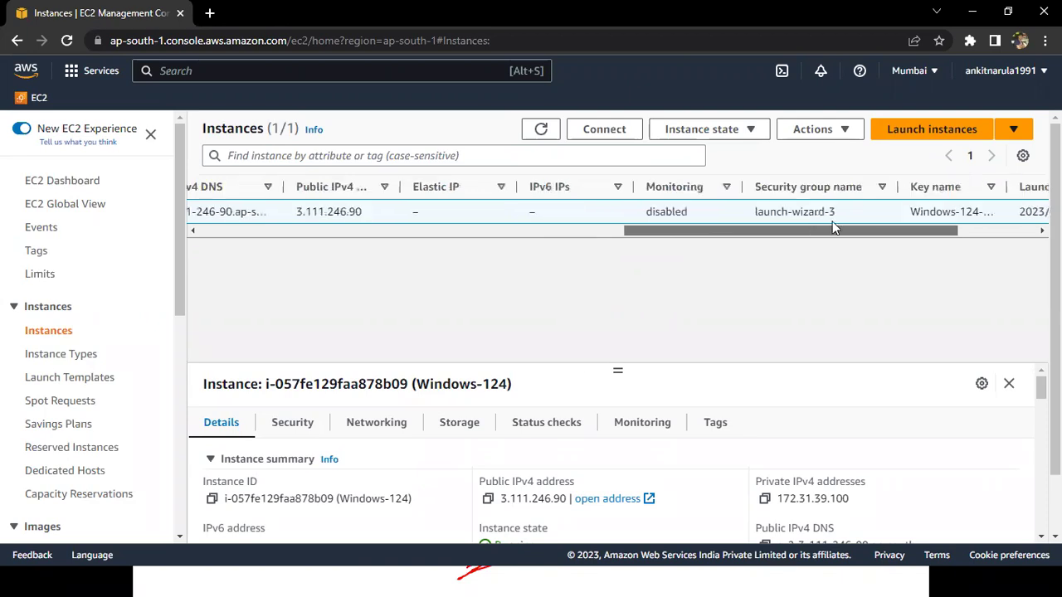
scroll(833, 229, "right", 2)
left_click_drag(821, 212, 898, 219)
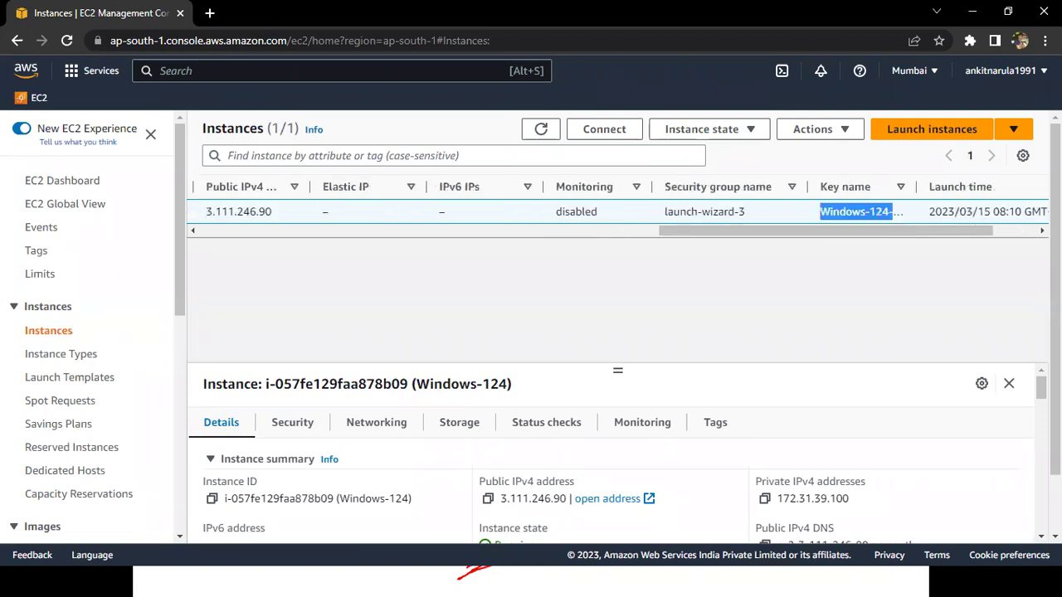
scroll(898, 219, "right", 2)
left_click_drag(821, 212, 902, 213)
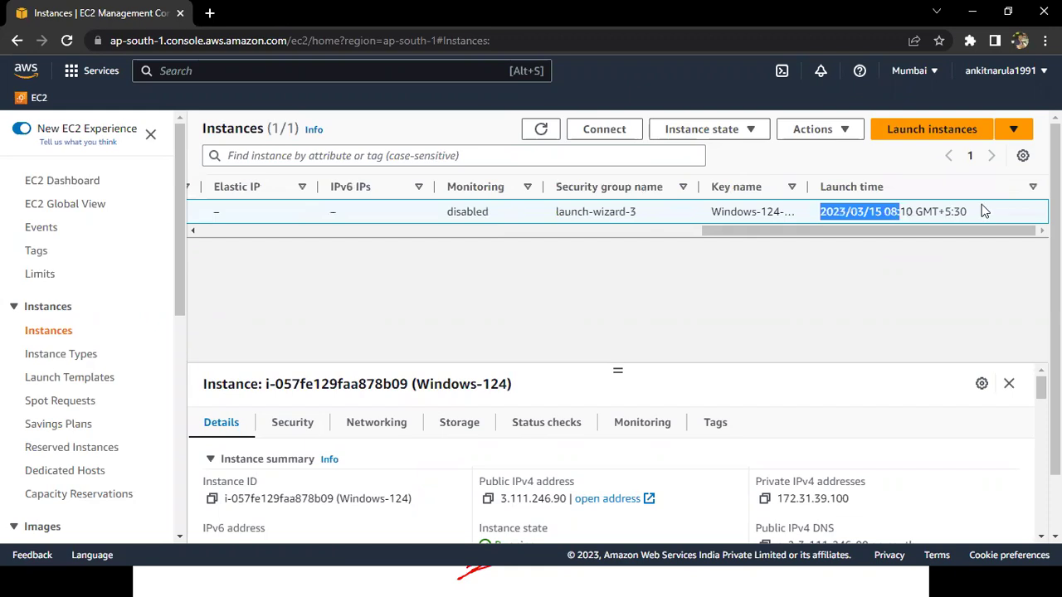
left_click_drag(983, 212, 954, 261)
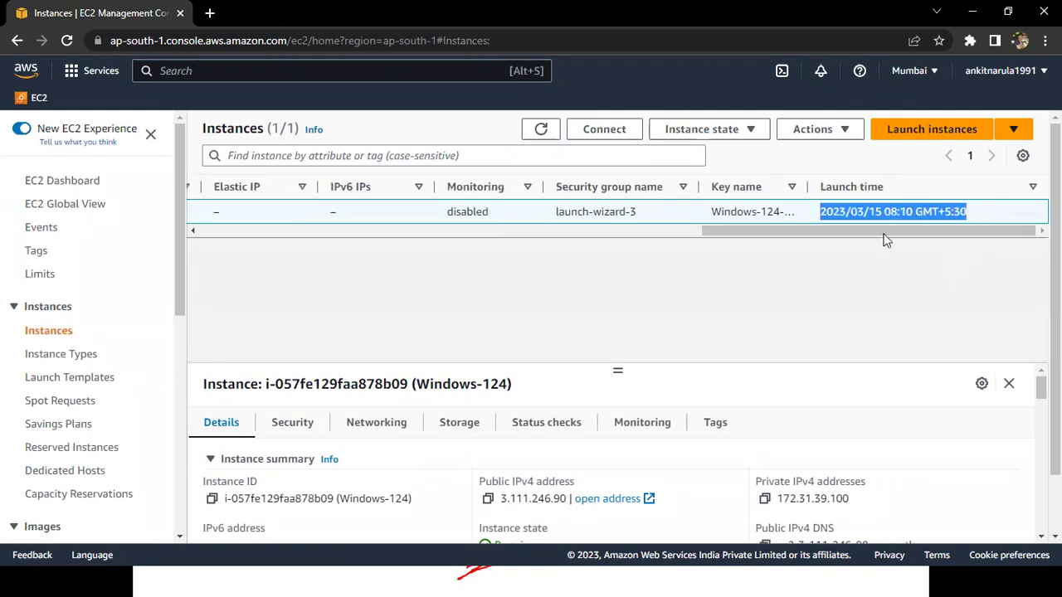
scroll(668, 247, "left", 5)
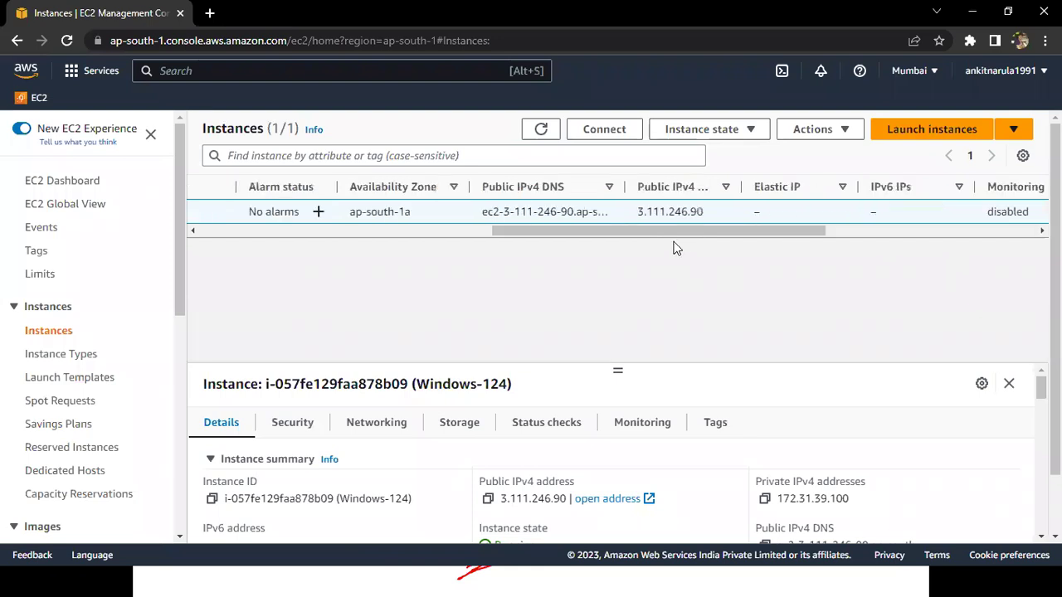
scroll(427, 245, "left", 5)
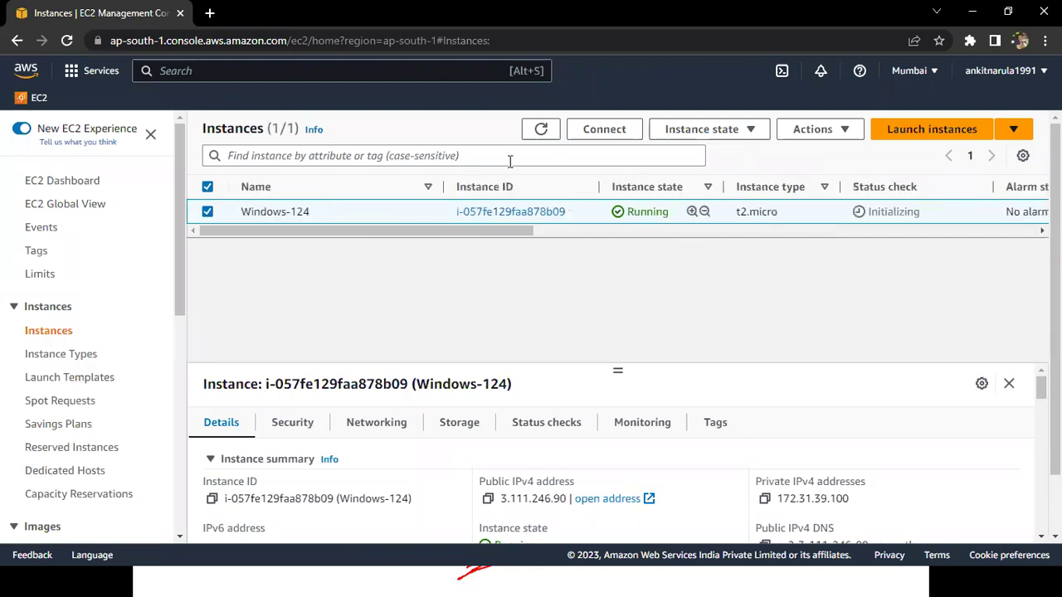
left_click(540, 133)
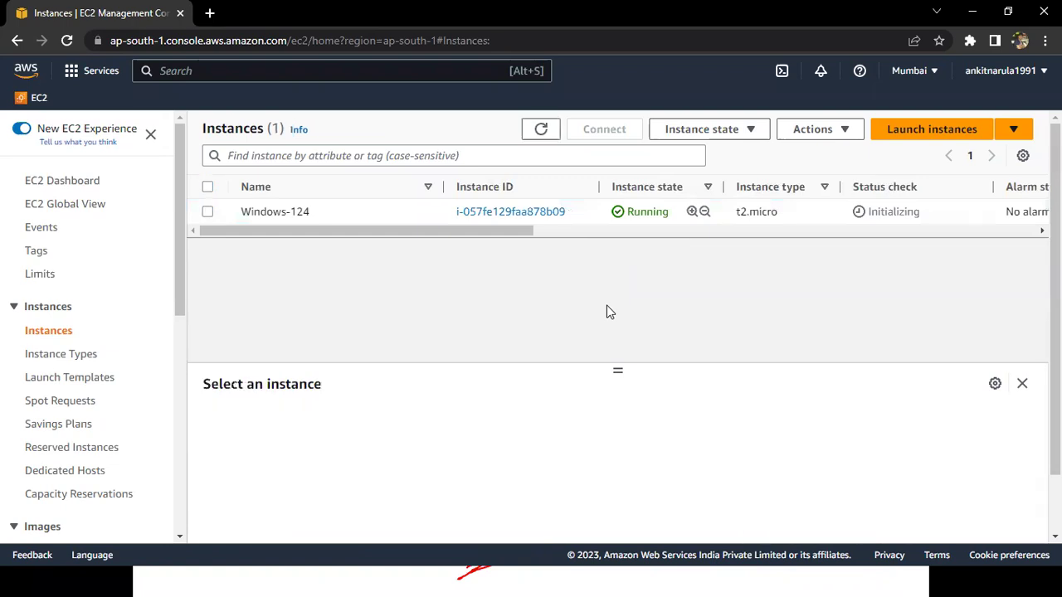
Switch to the PowerPoint slide show, advance to the connection slide and underline "EC2 Machine" and "Connect" in its instruction
key("alt+Tab")
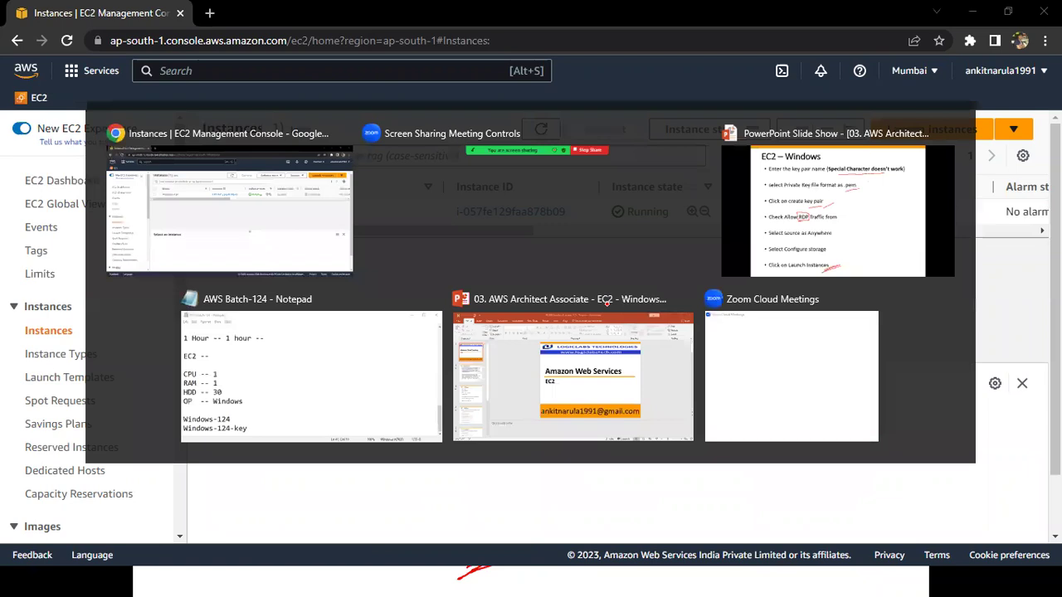
key("alt+Tab")
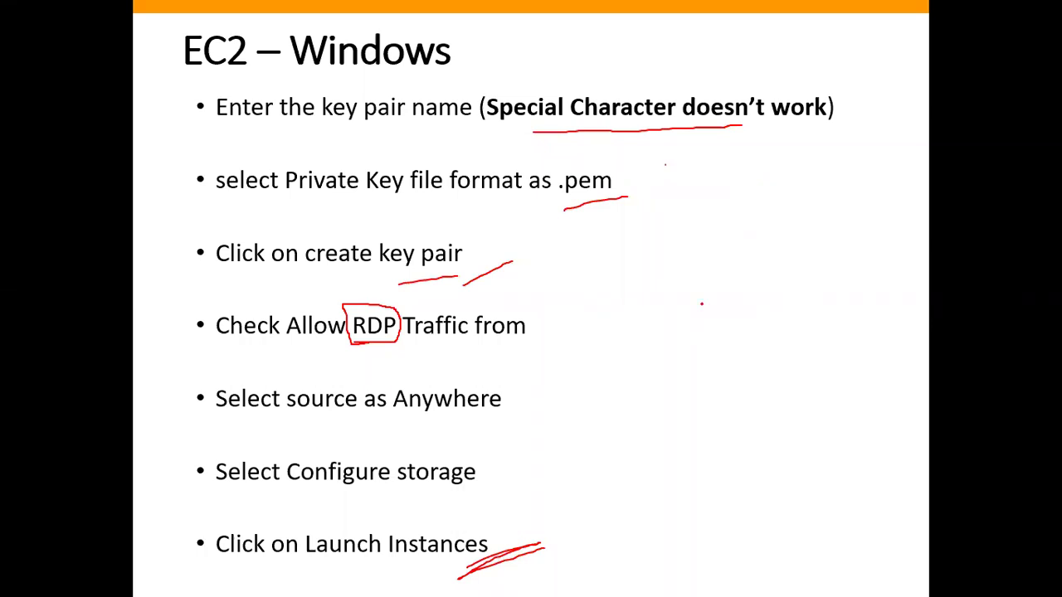
key("Right")
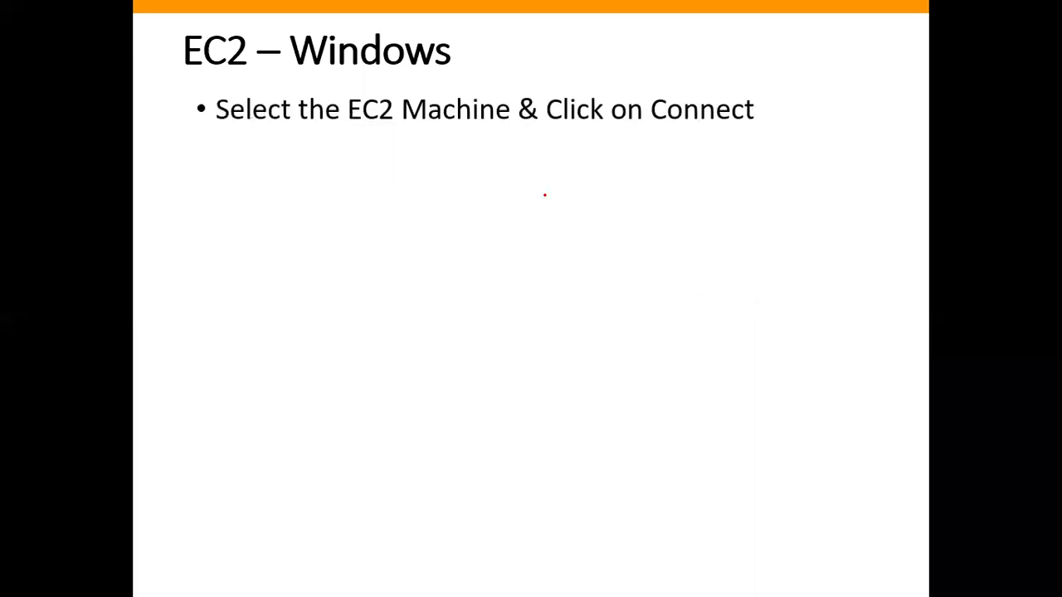
left_click_drag(360, 130, 498, 126)
left_click_drag(648, 128, 753, 124)
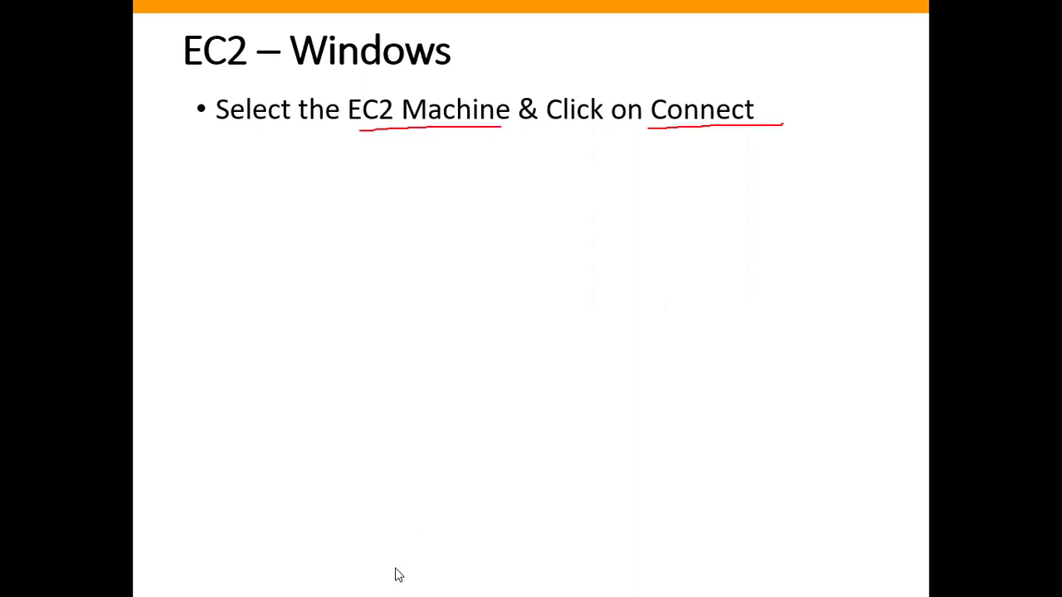
Switch to the EC2 console in Chrome, select the Windows-124 instance and open its Connect to instance page
key("super")
left_click(395, 581)
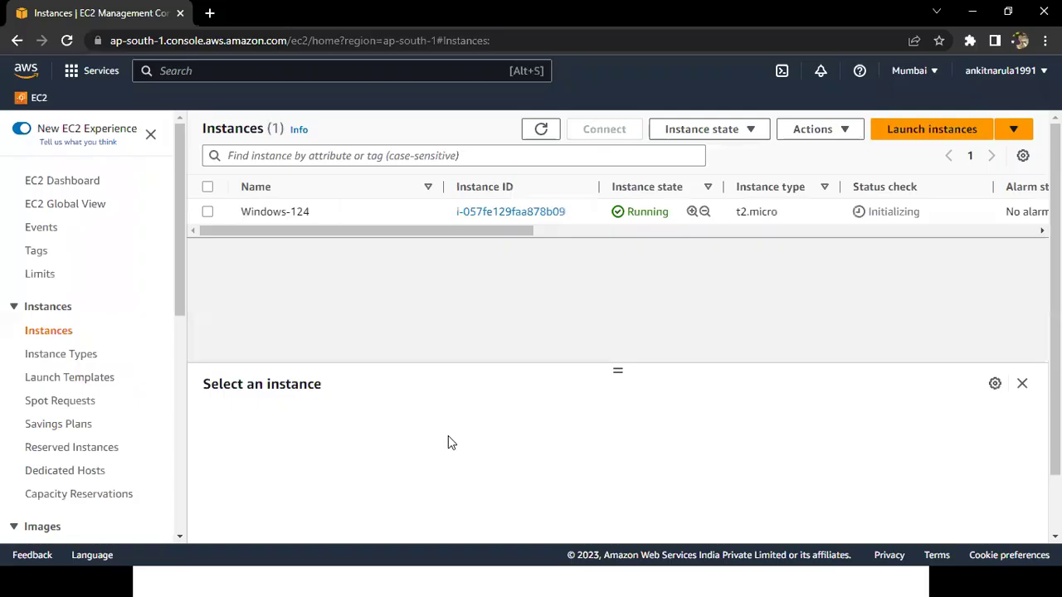
left_click(209, 212)
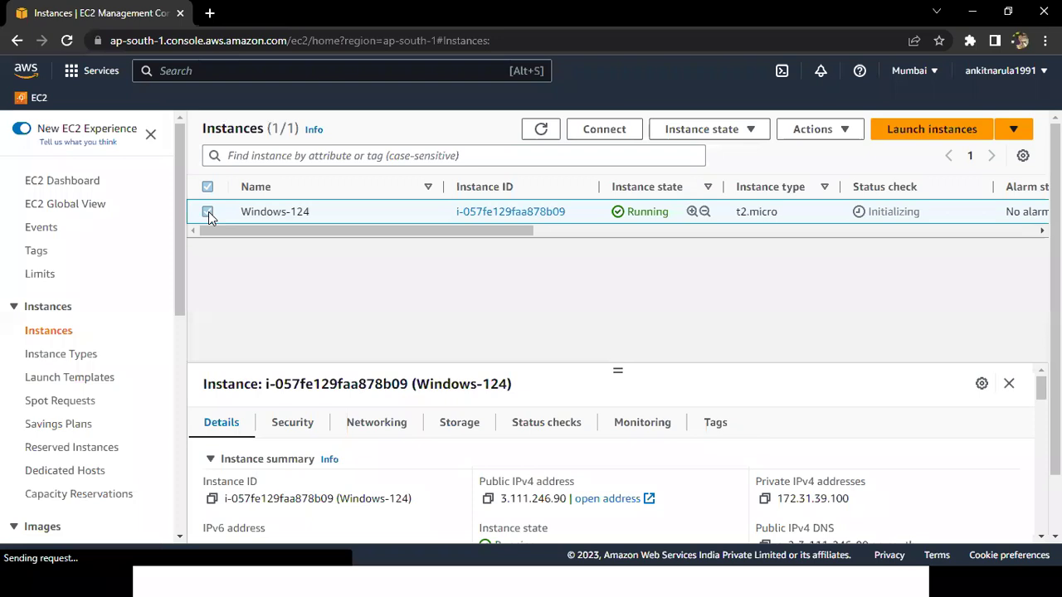
mouse_move(651, 116)
left_mouse_down()
mouse_move(567, 131)
mouse_move(629, 149)
mouse_move(657, 133)
left_mouse_up()
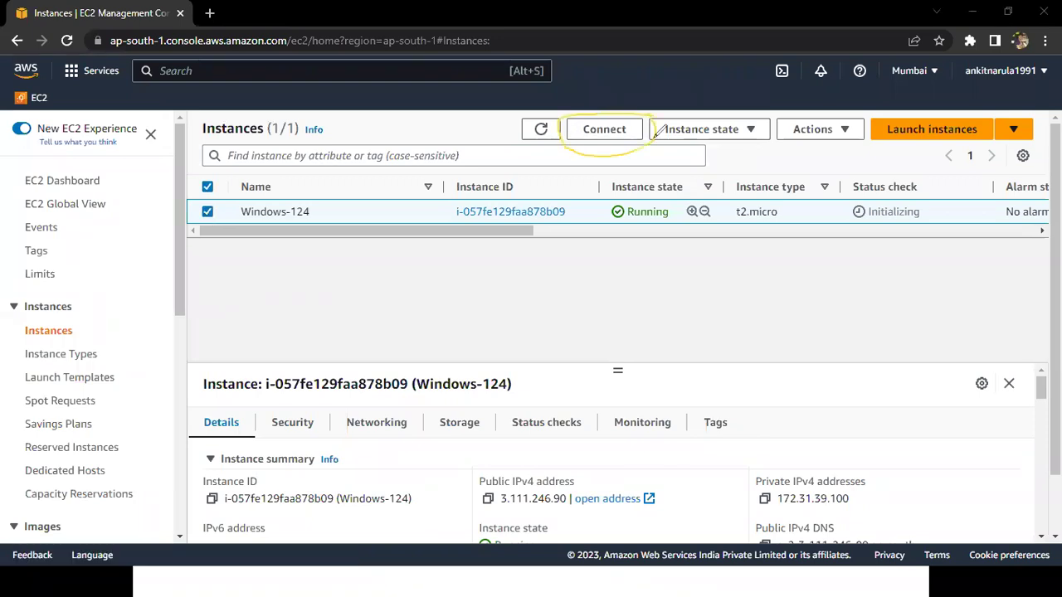
key("Escape")
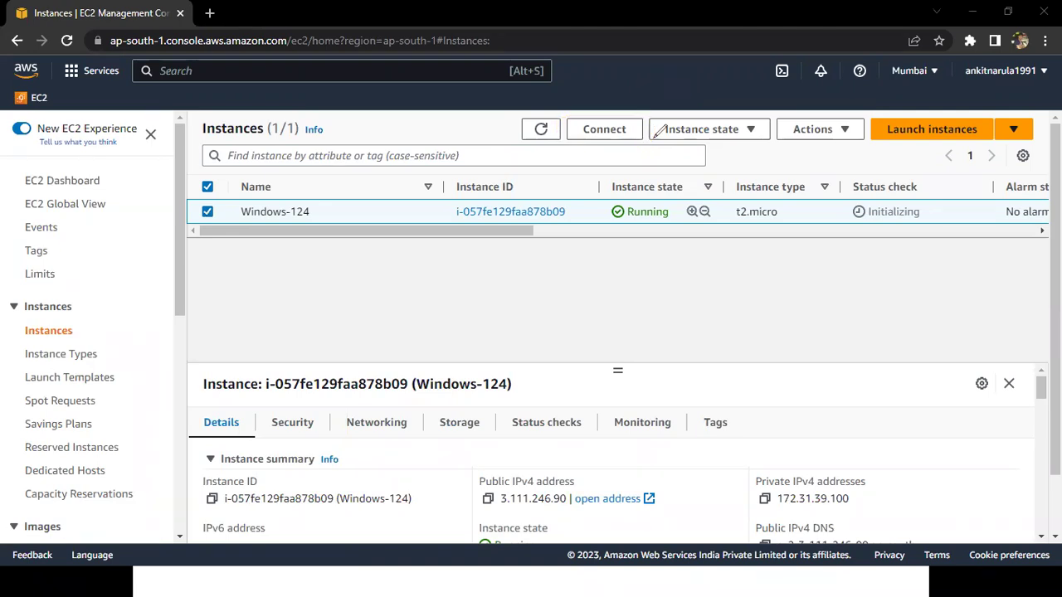
left_click(589, 136)
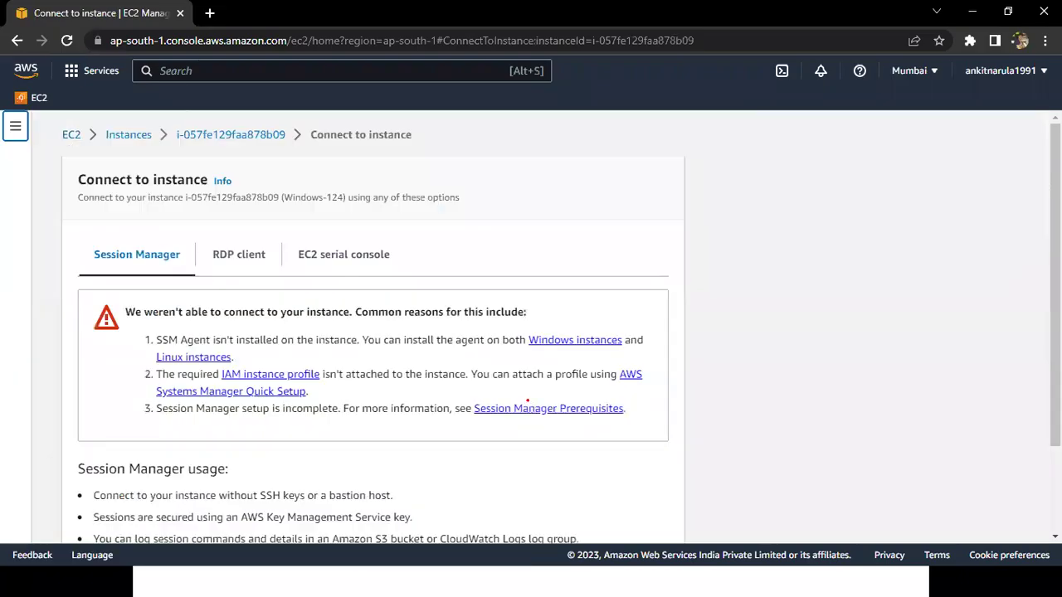
Switch to the PowerPoint slide show, reveal the "Go to RDP Client" instruction and underline "RDP Client"
key("alt+Tab")
key("Right")
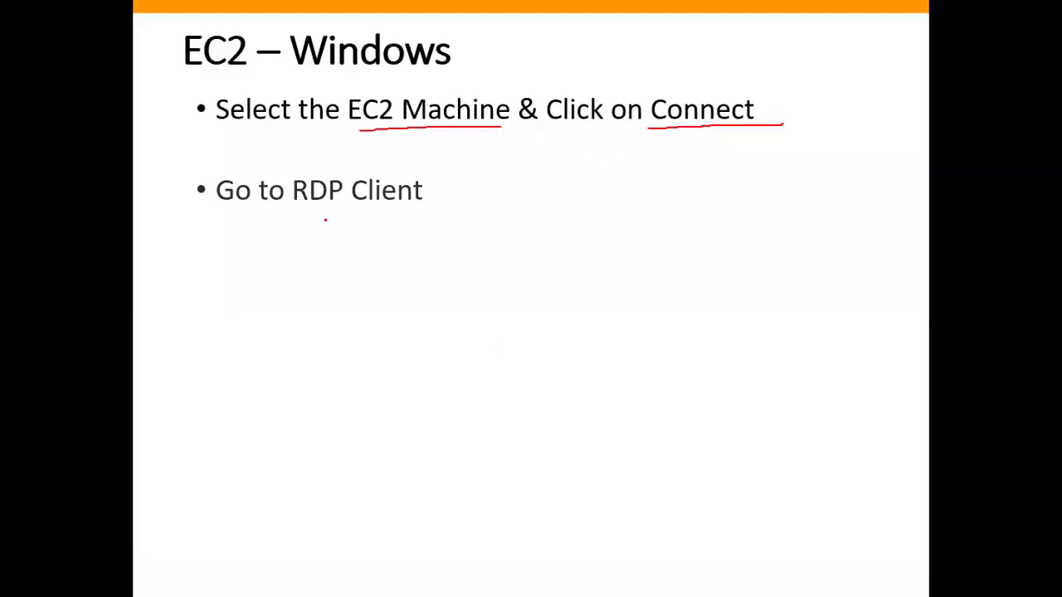
left_click_drag(294, 211, 397, 213)
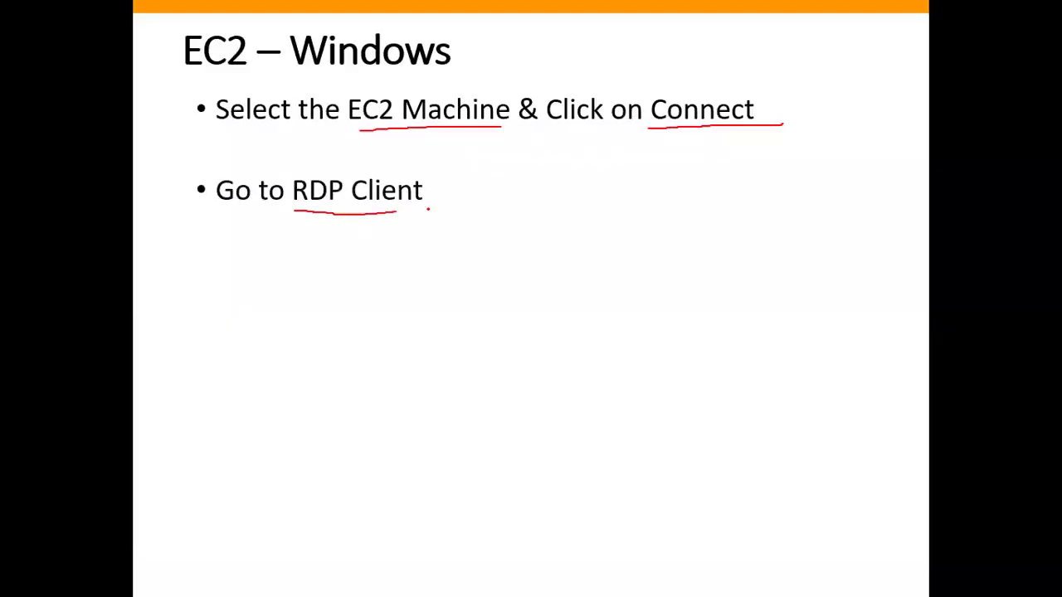
Return to Chrome and bring up the RDP client connection details for Windows-124
key("alt+Tab")
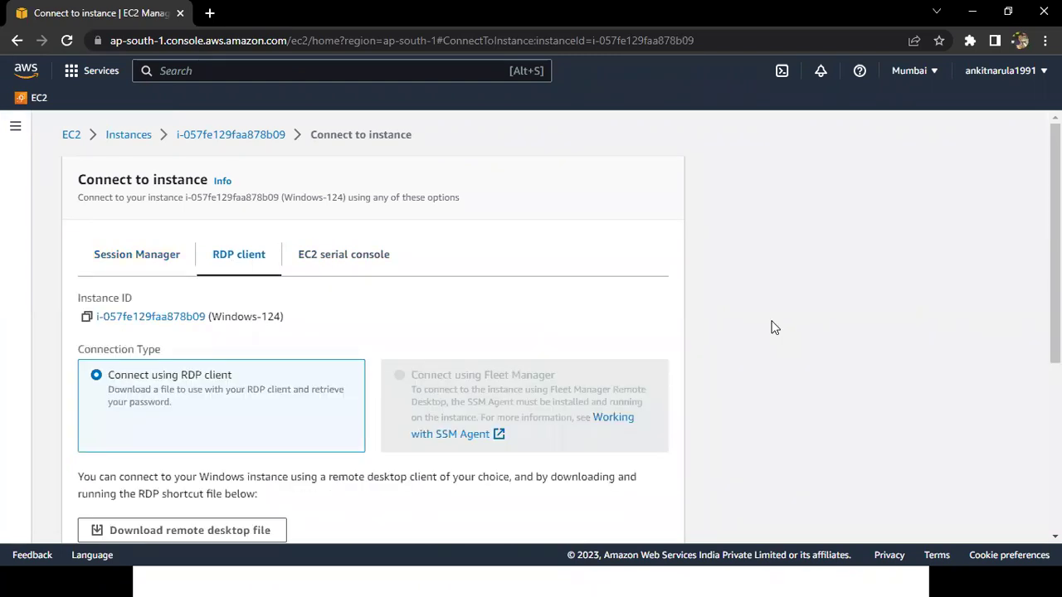
scroll(771, 328, "down", 1)
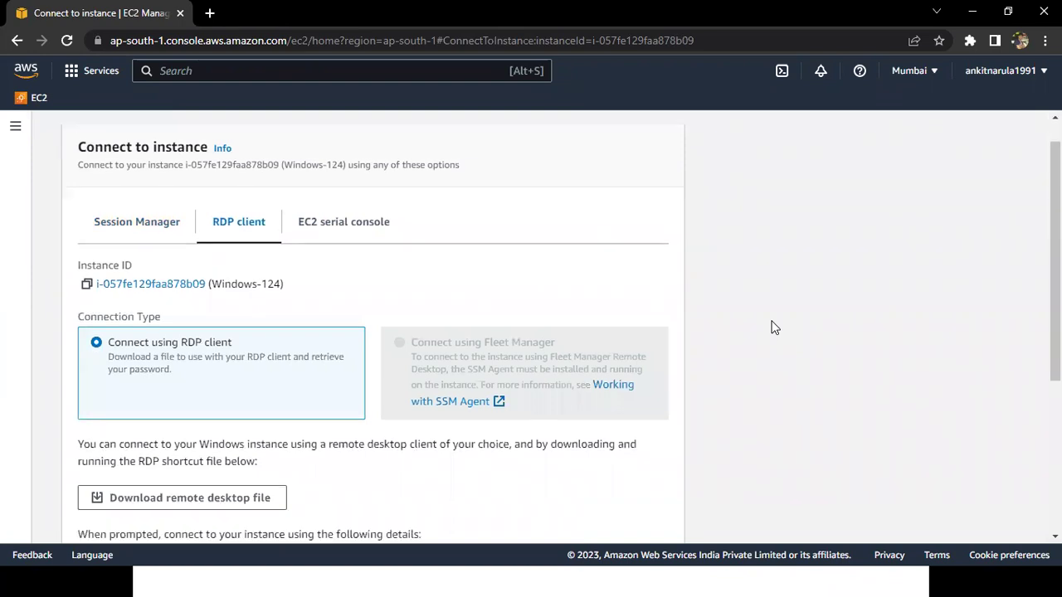
scroll(770, 327, "down", 3)
scroll(771, 328, "down", 3)
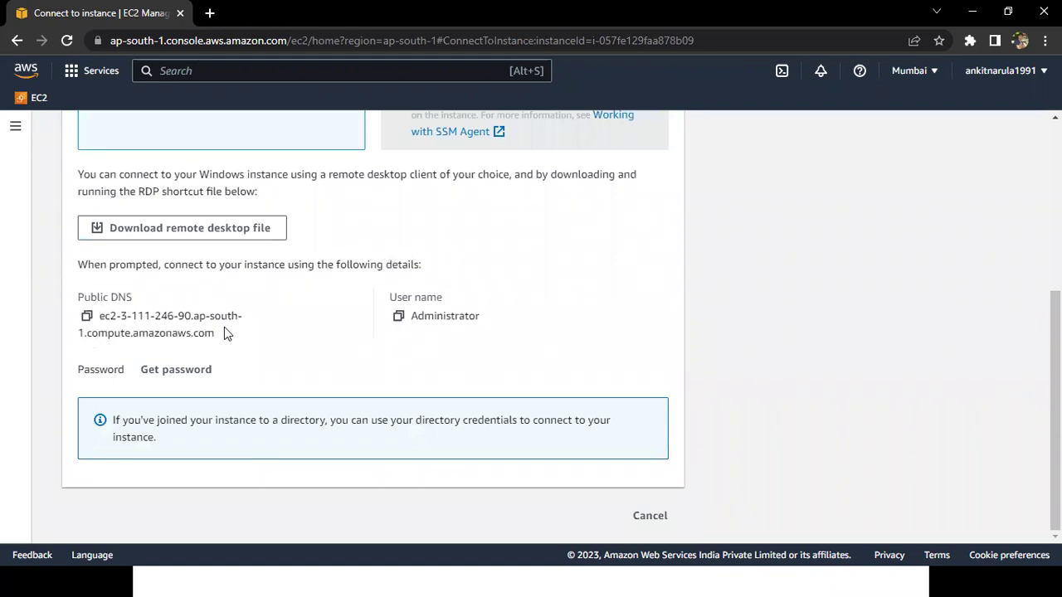
Copy the instance's public DNS and paste it below a blank line at the end of the AWS Batch-124 notes in Notepad
left_click_drag(224, 327, 88, 319)
left_click(86, 320)
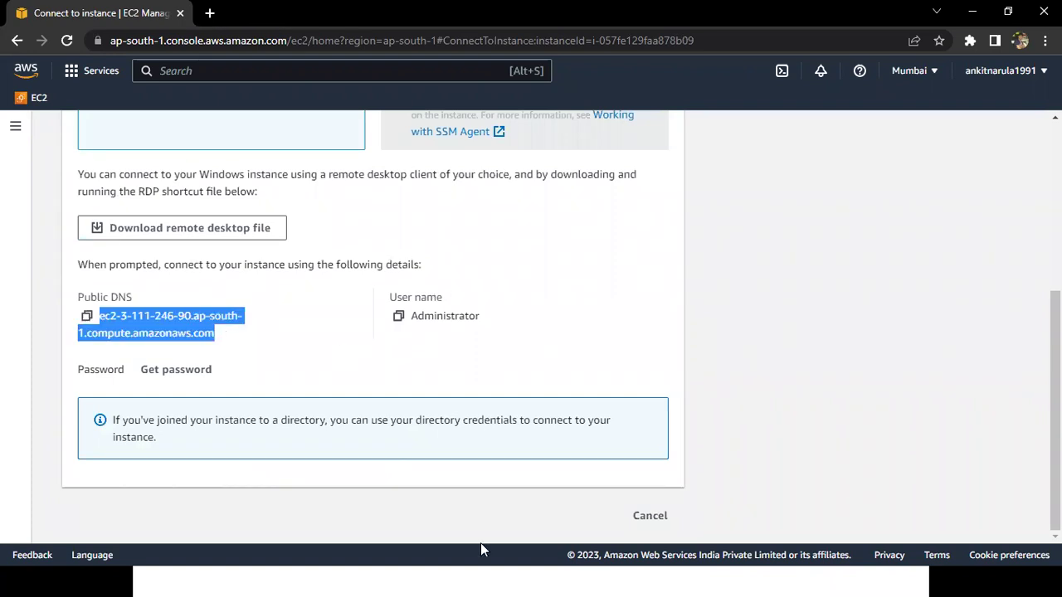
key("super")
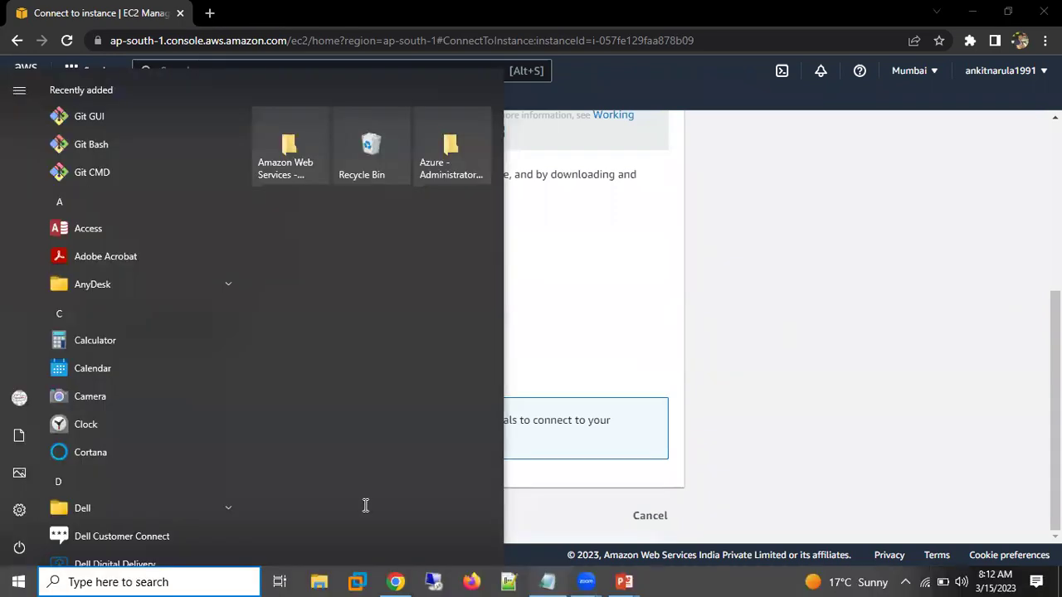
key("alt+Tab")
key("Return")
key("Return")
key("ctrl+v")
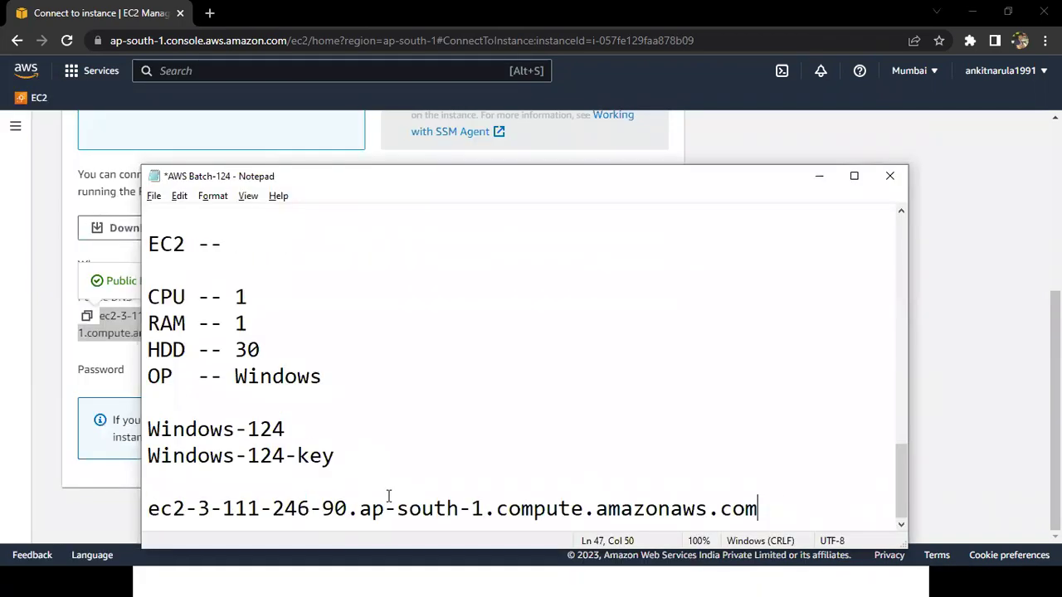
Copy the user name Administrator from the connection details in Chrome, paste it under the public DNS in Notepad and save the notes
key("alt+Tab")
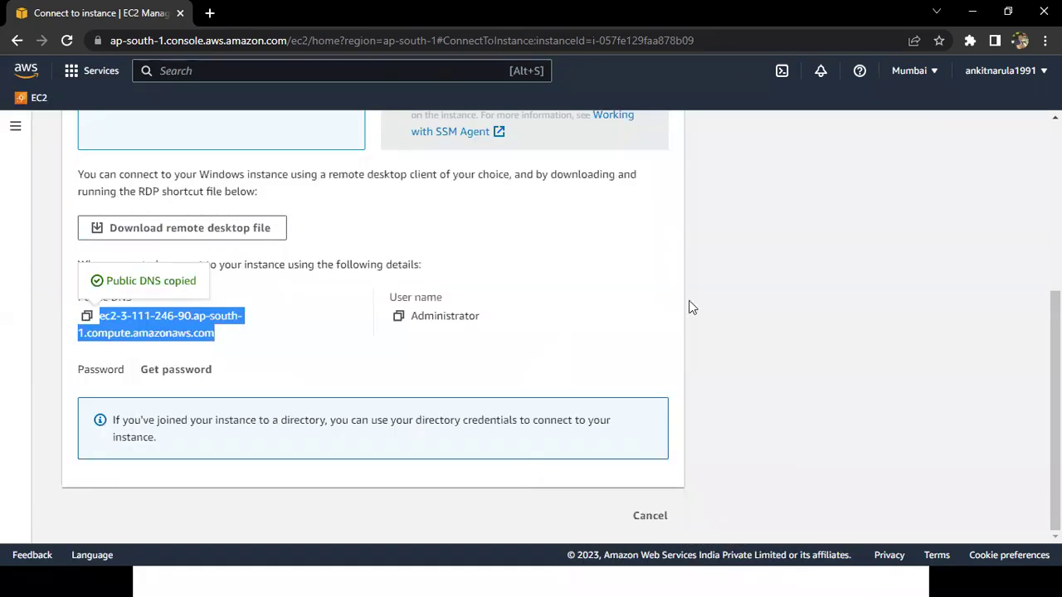
triple_click(446, 297)
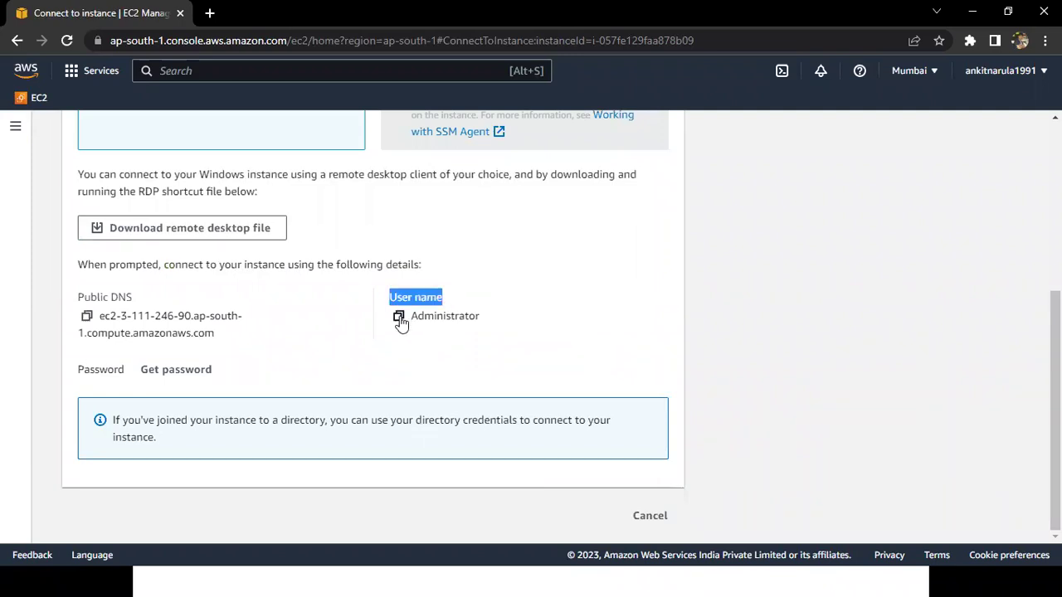
key("alt+Tab")
key("Return")
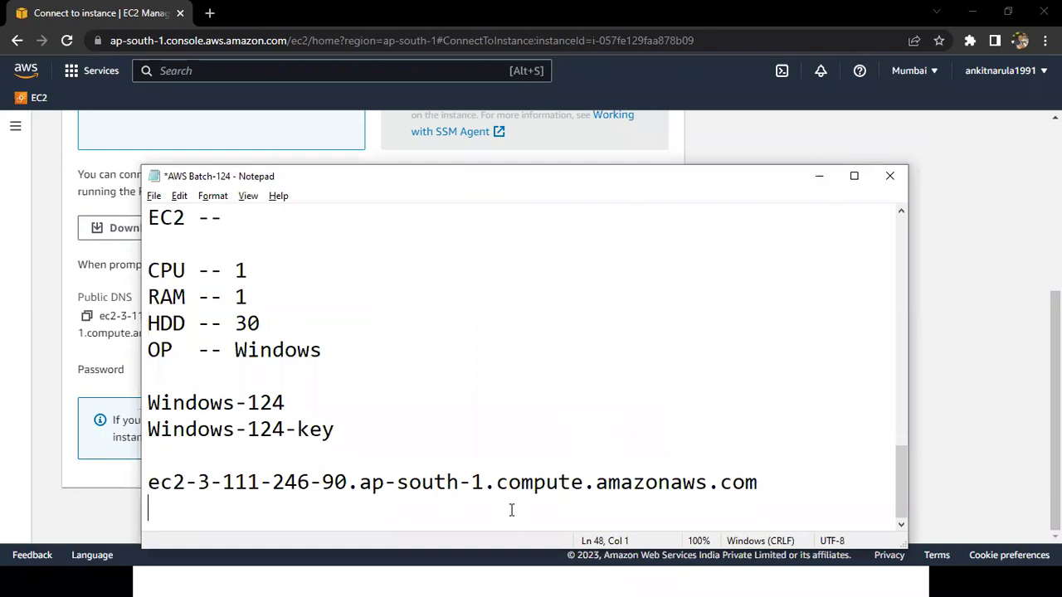
key("ctrl+v")
key("ctrl+s")
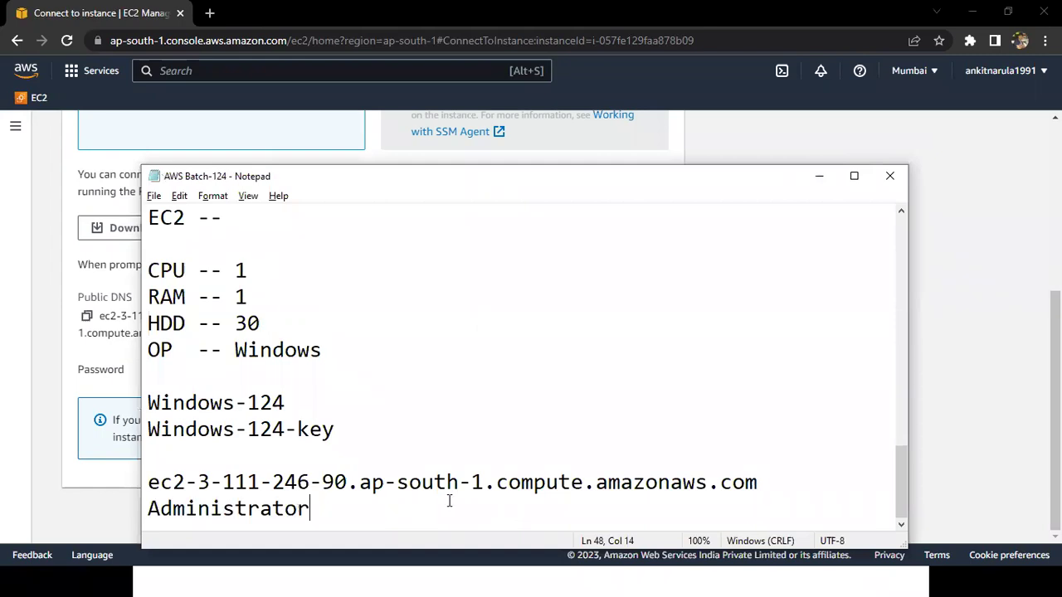
Check the Password entry in the connection details and locate Windows-124-key.pem in the Batch - 124 folder using File Explorer
key("alt+Tab")
left_click_drag(76, 371, 288, 385)
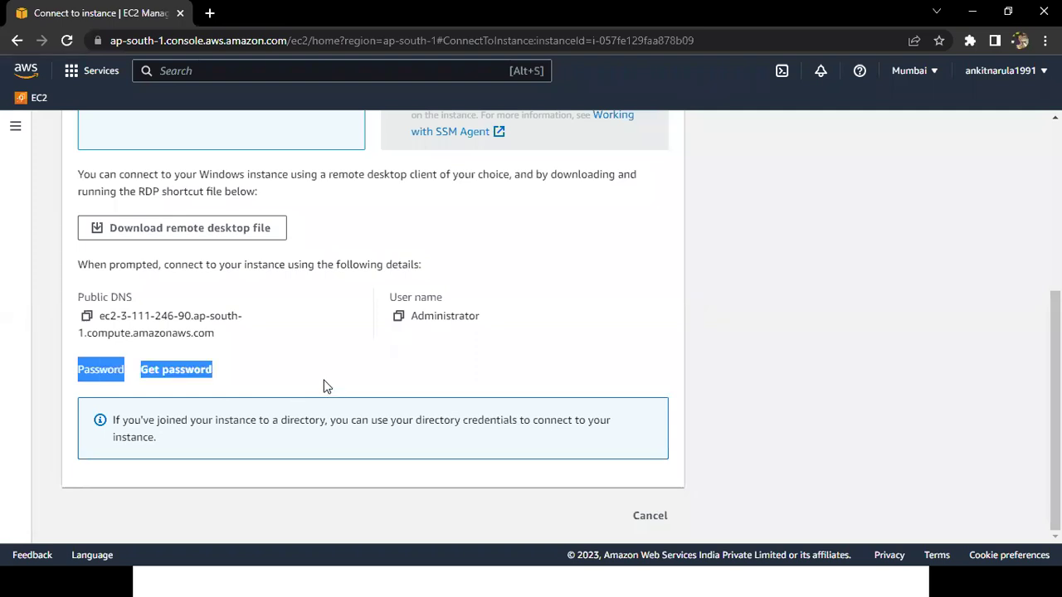
left_click(326, 387)
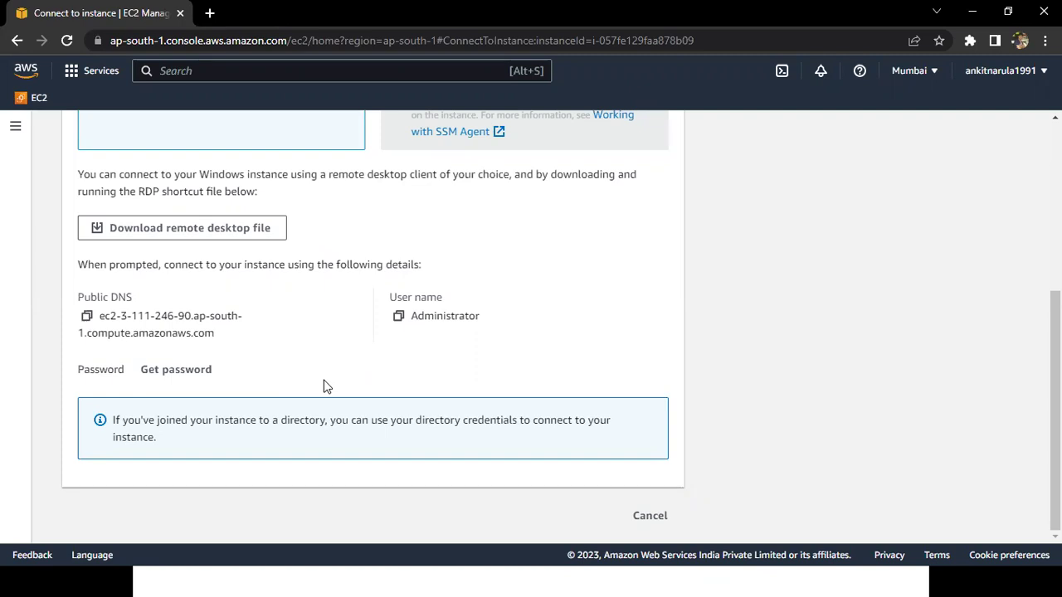
mouse_move(340, 570)
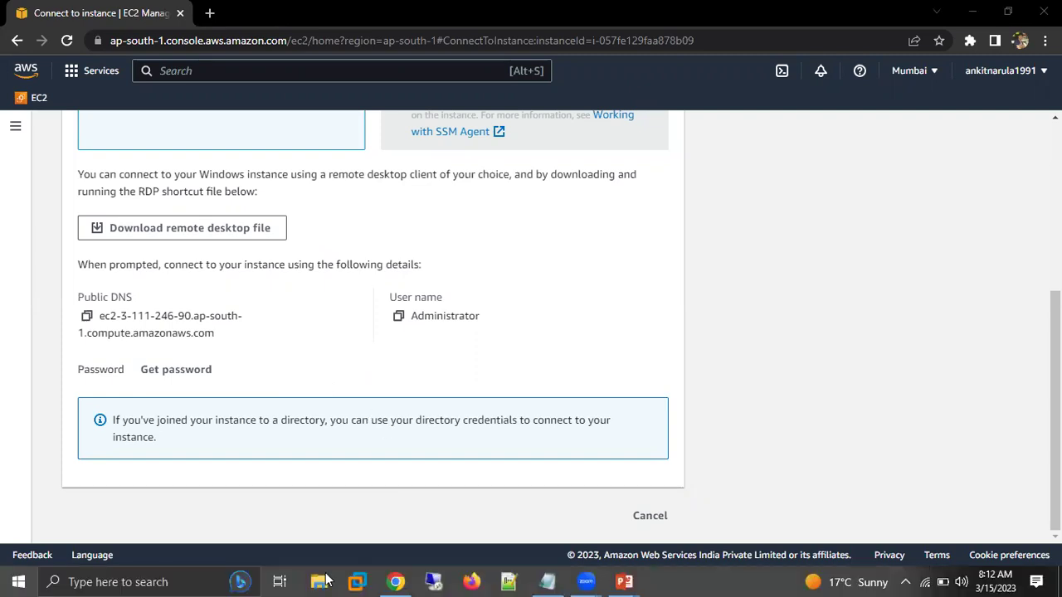
key("super")
left_click(325, 580)
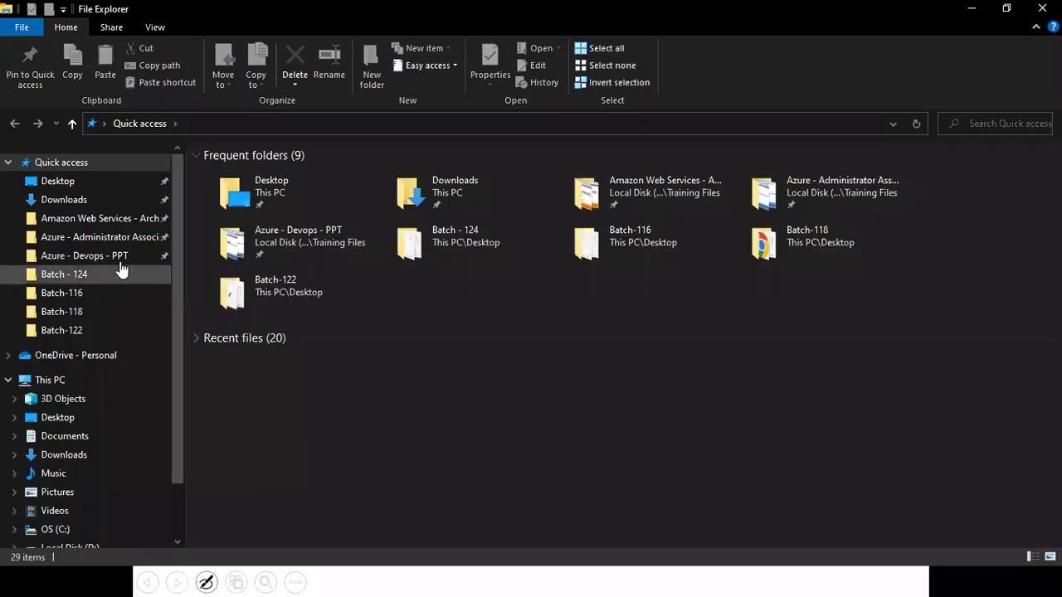
left_click(123, 274)
left_click(242, 197)
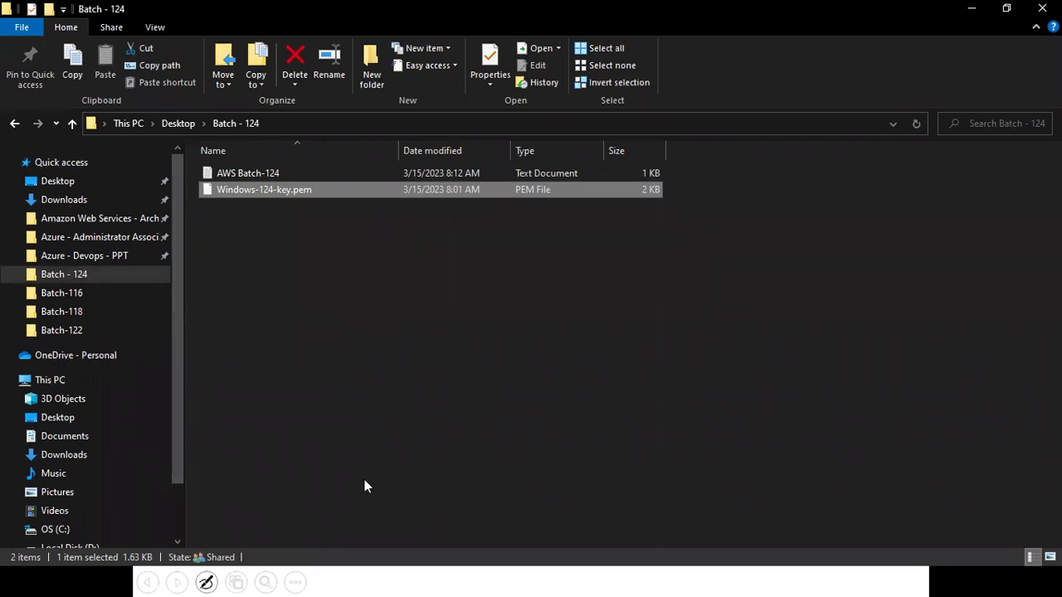
Return to Chrome, open the Get Windows password page and check the key pair associated with the instance
key("alt+Tab")
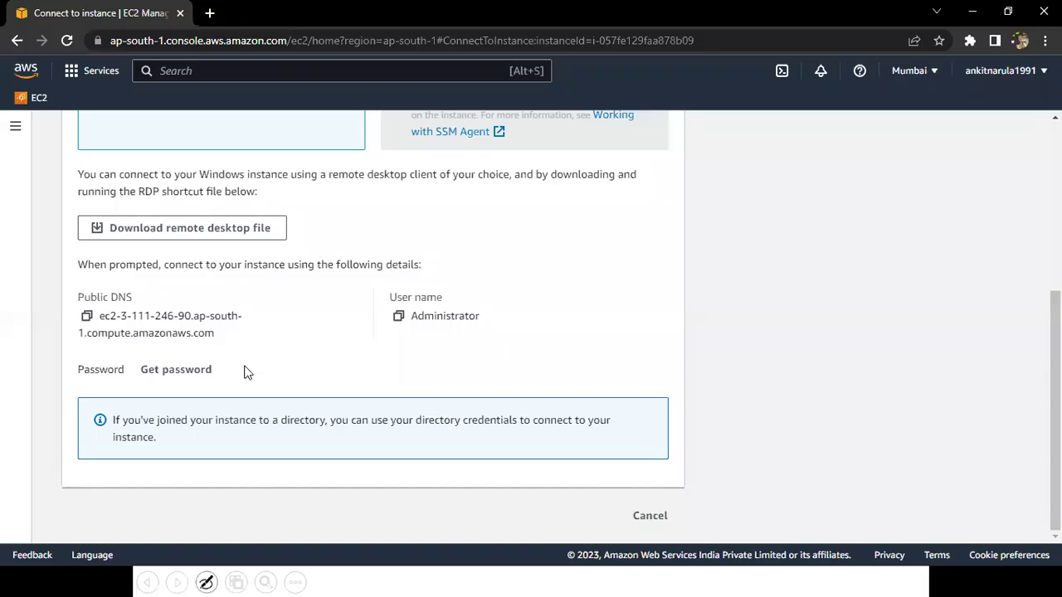
left_click(166, 379)
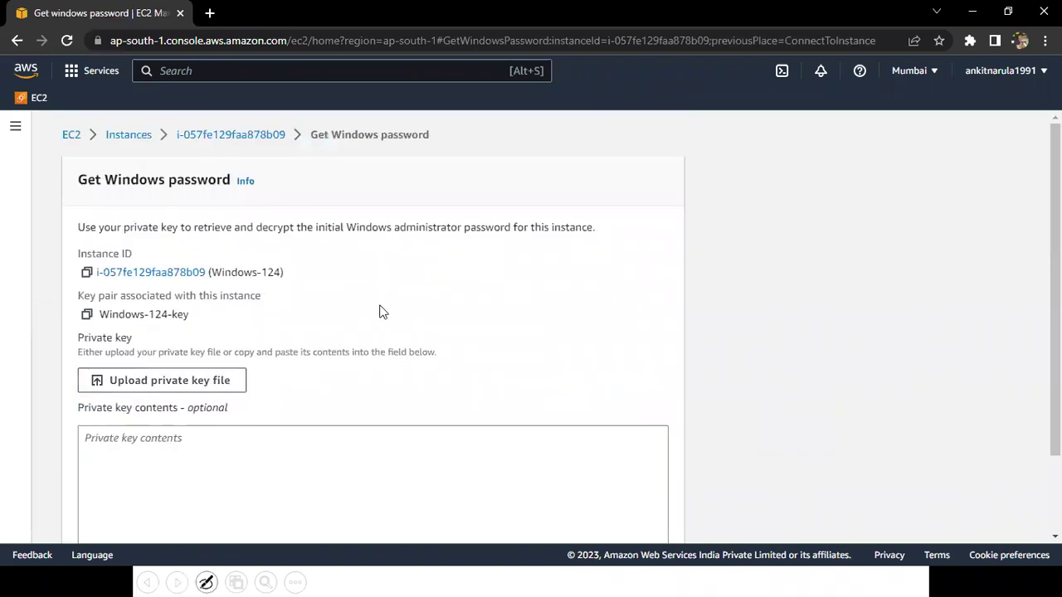
scroll(383, 312, "down", 2)
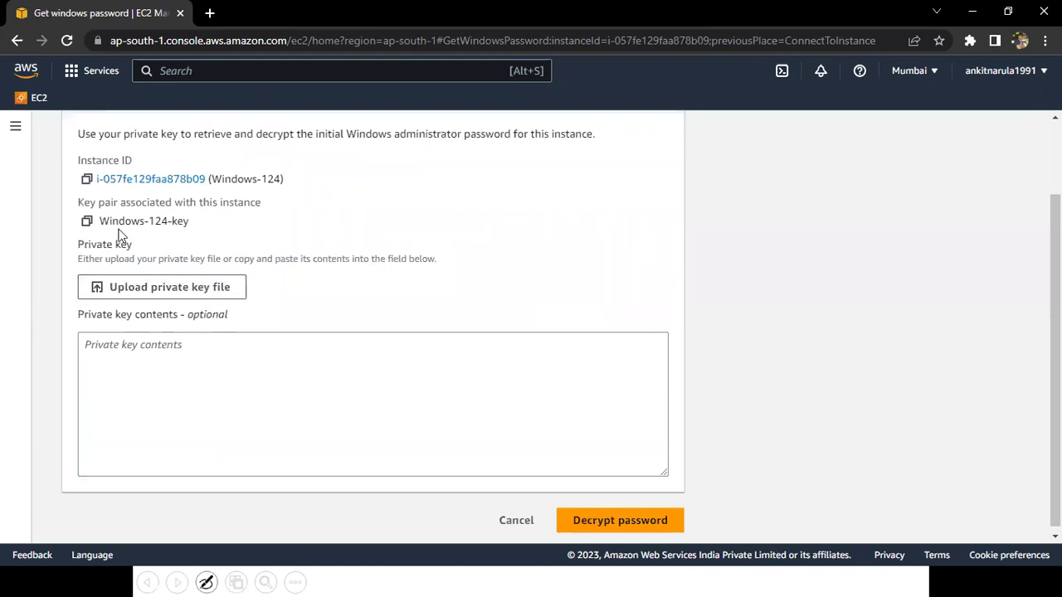
triple_click(209, 220)
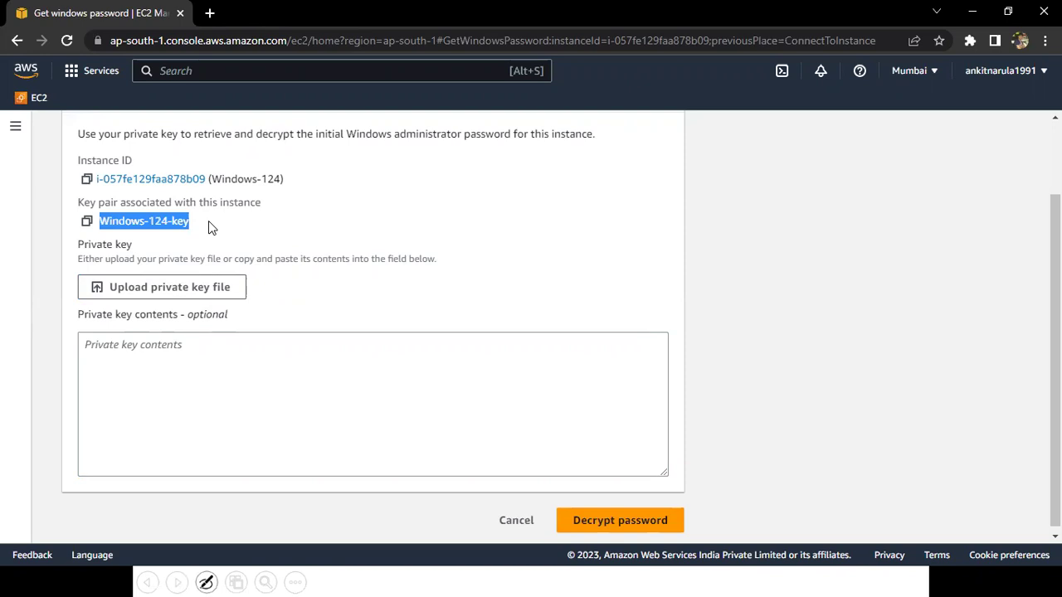
Upload the private key file Windows-124-key.pem from the Batch - 124 folder and decrypt the Windows administrator password
left_click(170, 290)
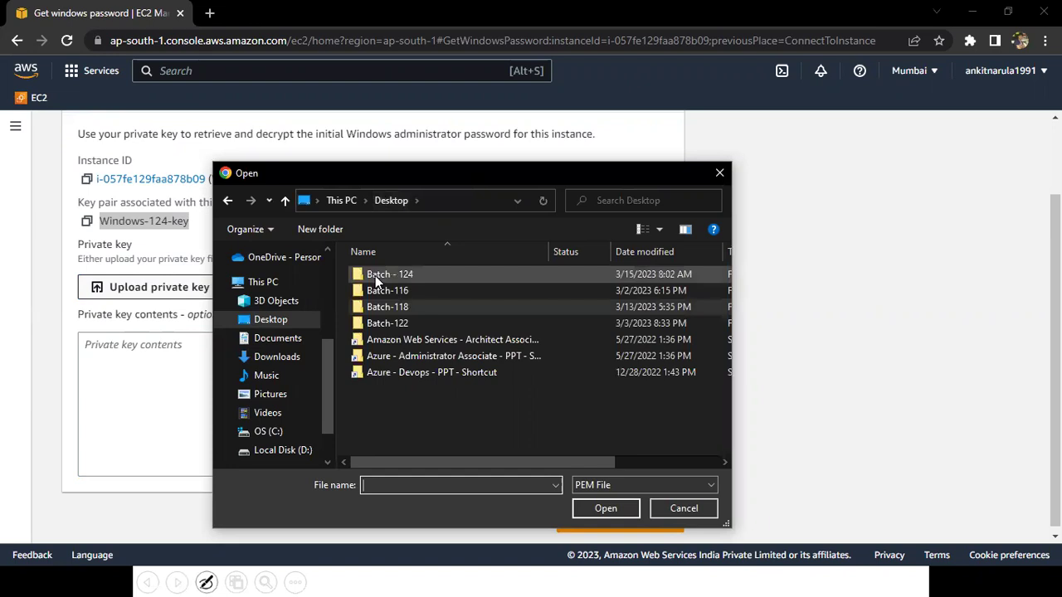
double_click(375, 276)
left_click(375, 277)
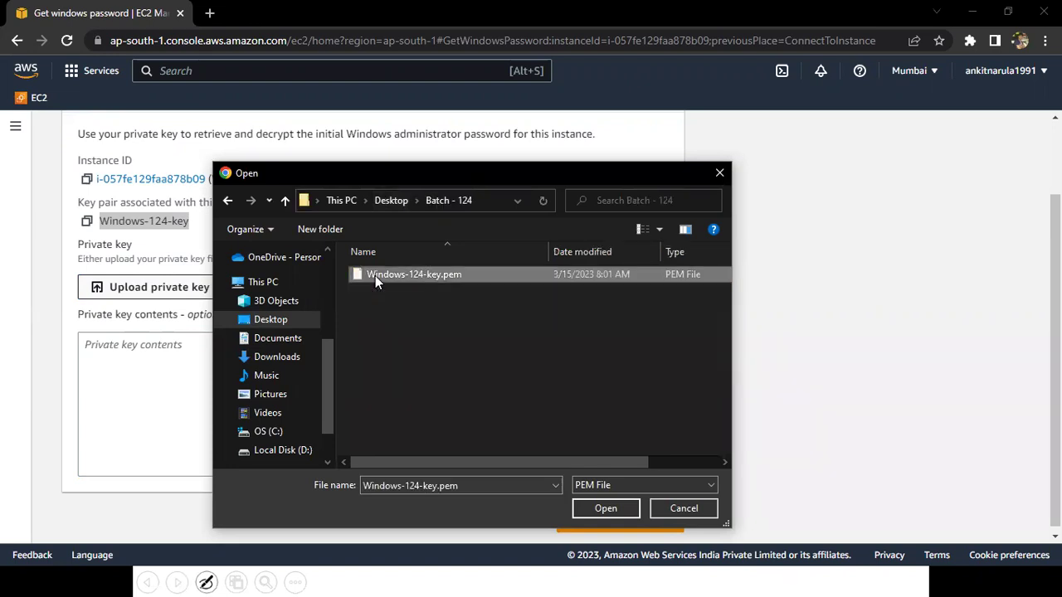
left_click(599, 506)
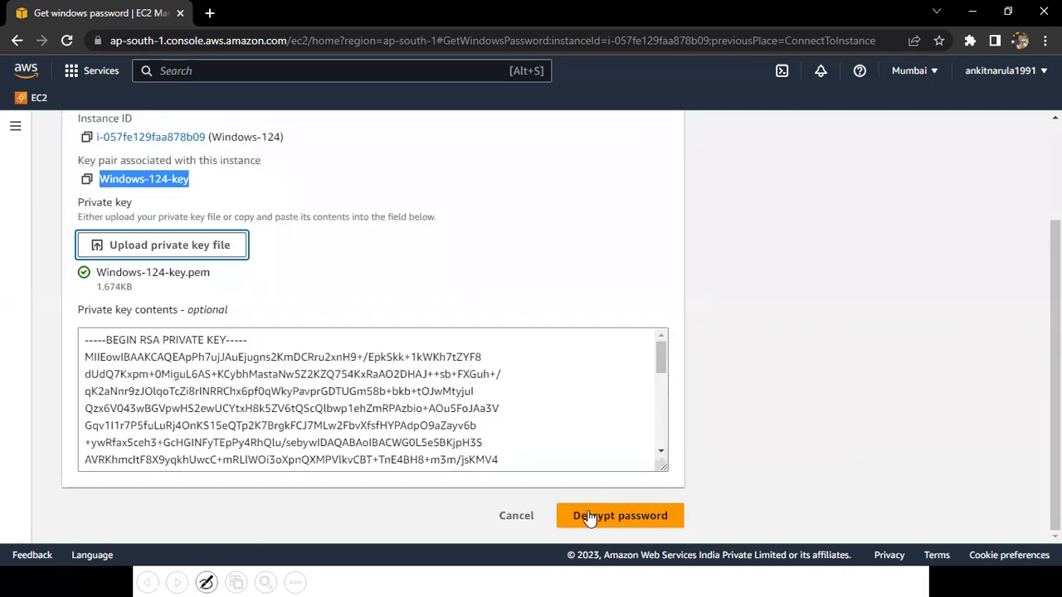
left_click(589, 515)
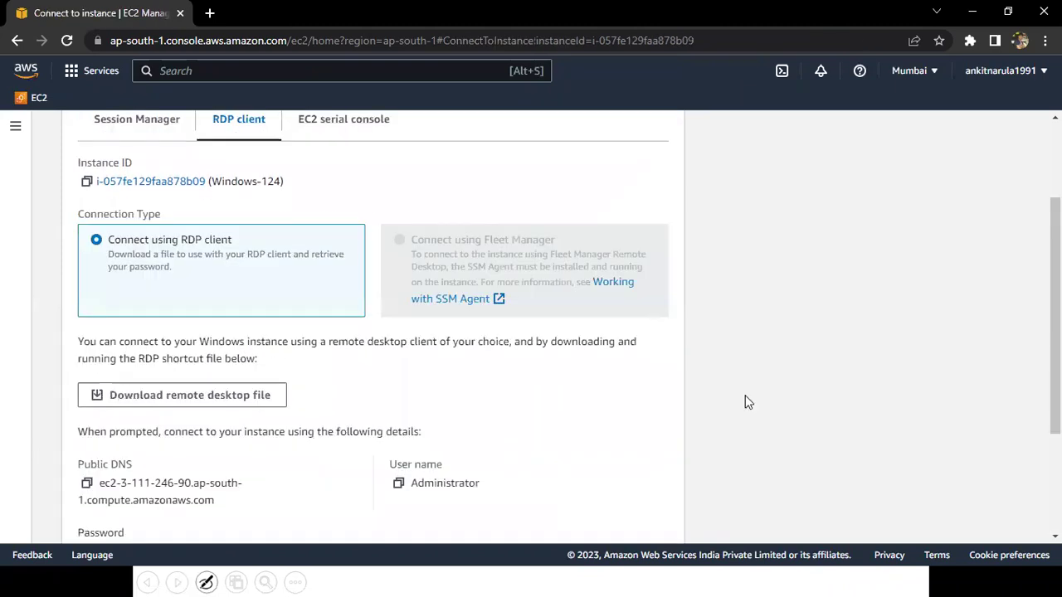
Copy the decrypted administrator password, paste it under Administrator in the AWS Batch-124 notes in Notepad and save the file
scroll(745, 402, "down", 1)
scroll(744, 402, "down", 1)
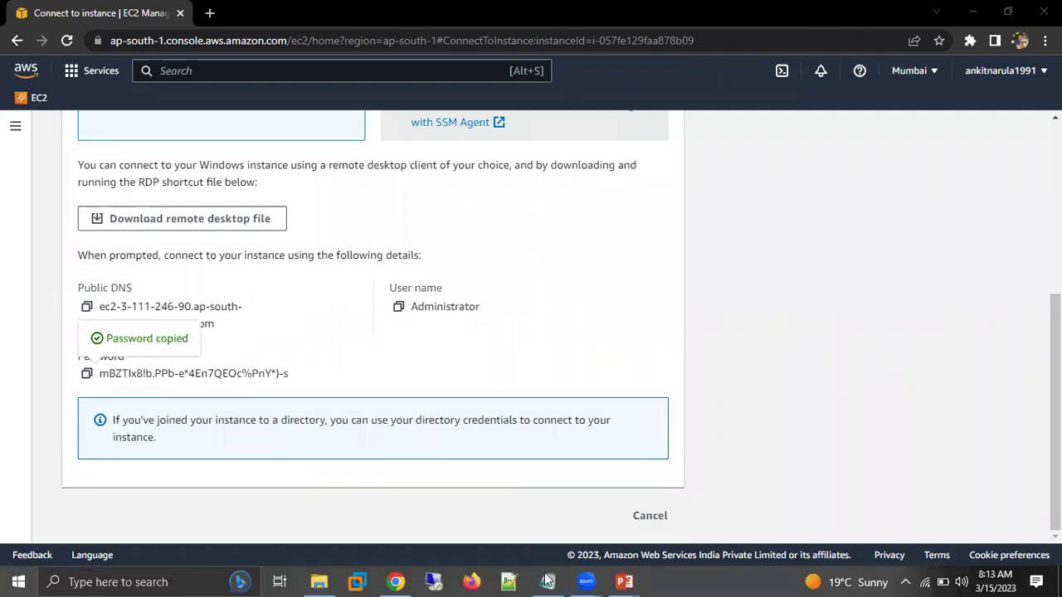
left_click(545, 581)
key("Return")
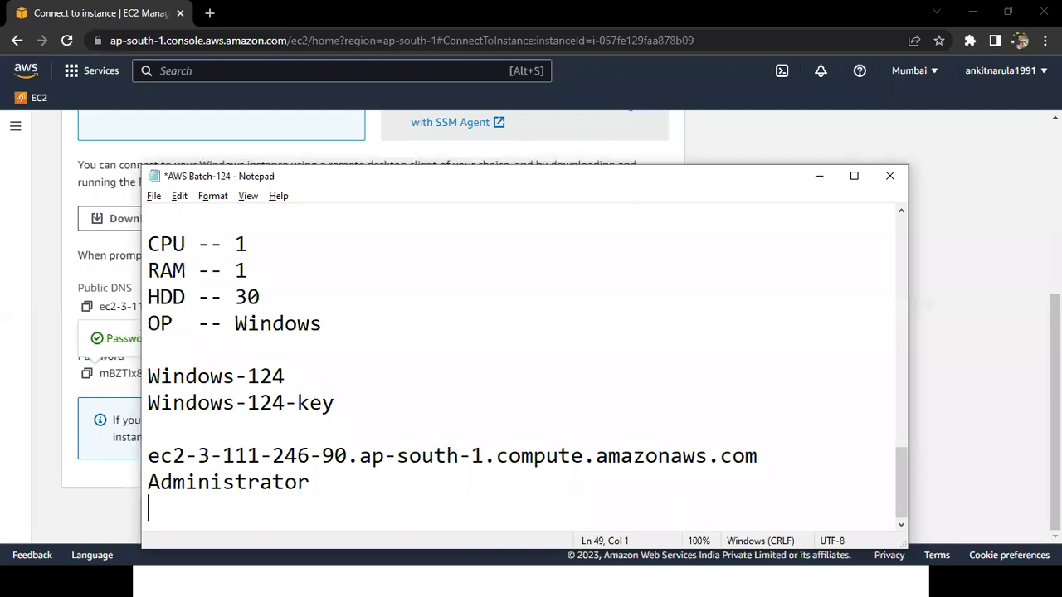
key("ctrl+v")
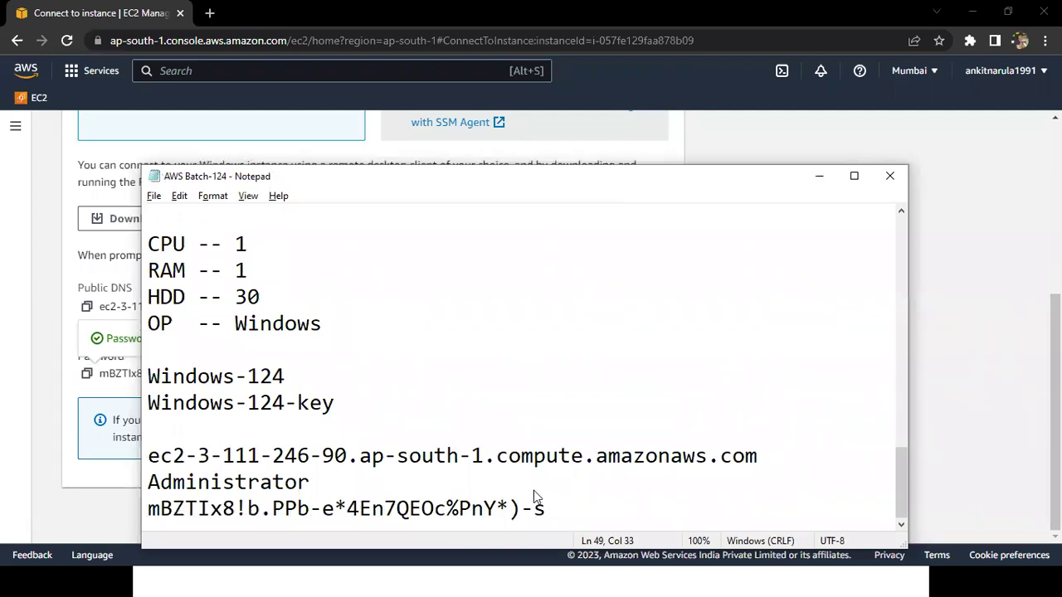
Return to the EC2 – Windows slide show, tick off the password item and mark the Open Remote Desktop Connection item in red
key("alt+Tab")
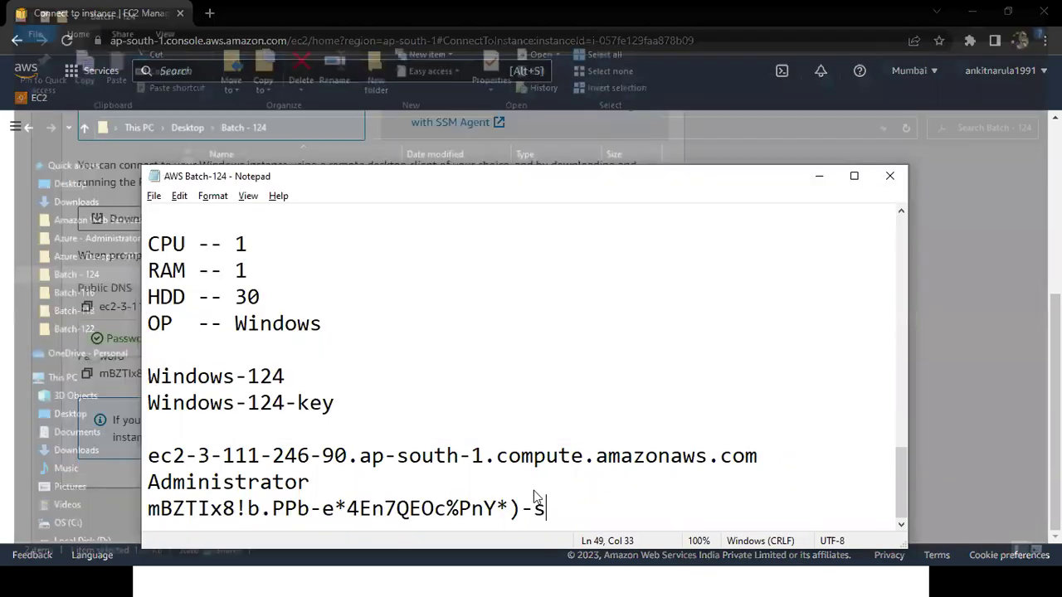
key("alt+Tab")
key("Tab")
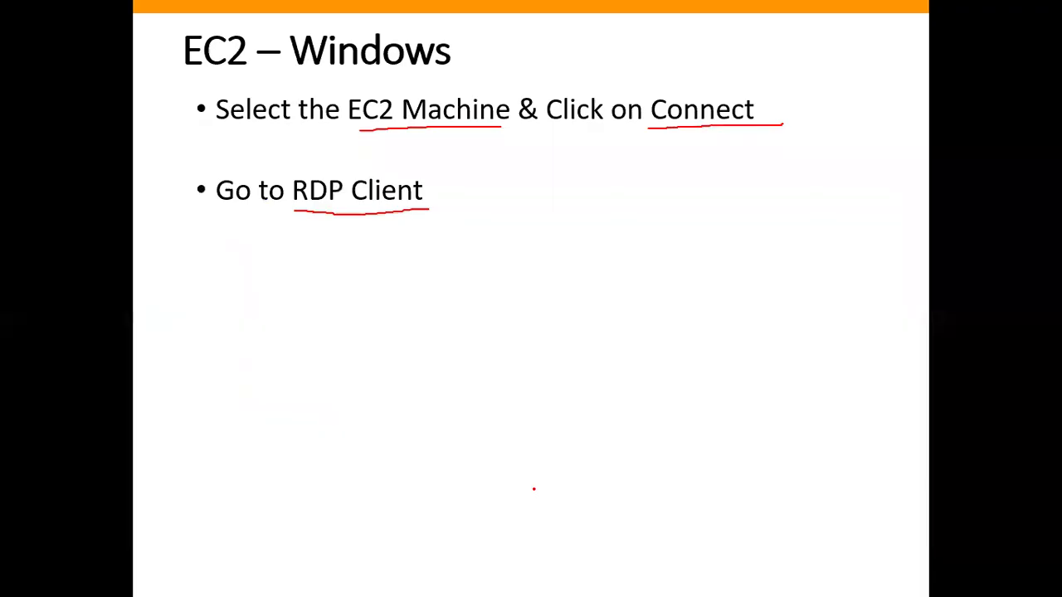
left_click_drag(445, 298, 530, 280)
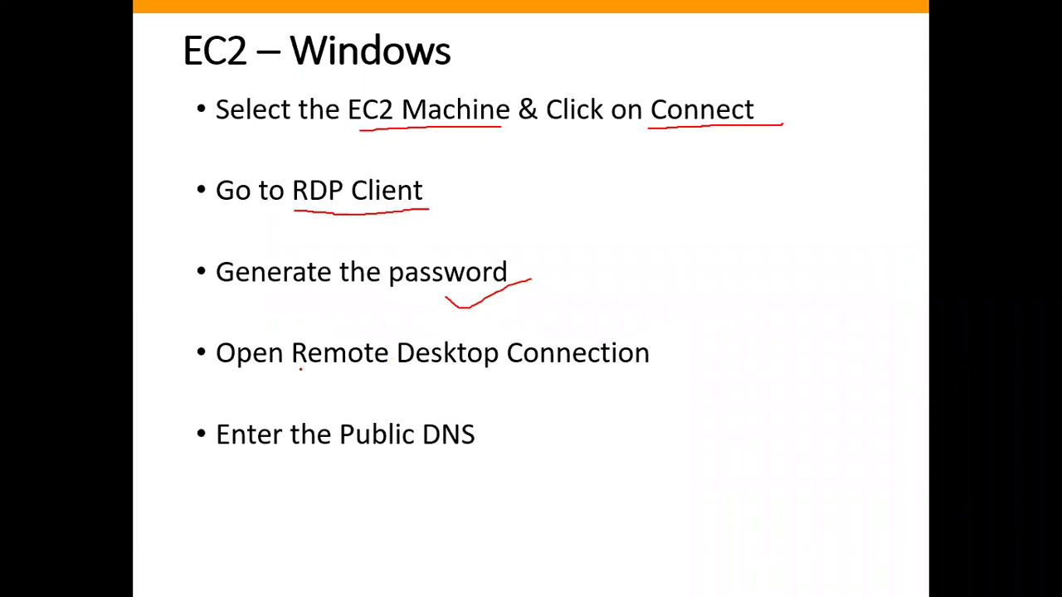
left_click_drag(312, 370, 546, 370)
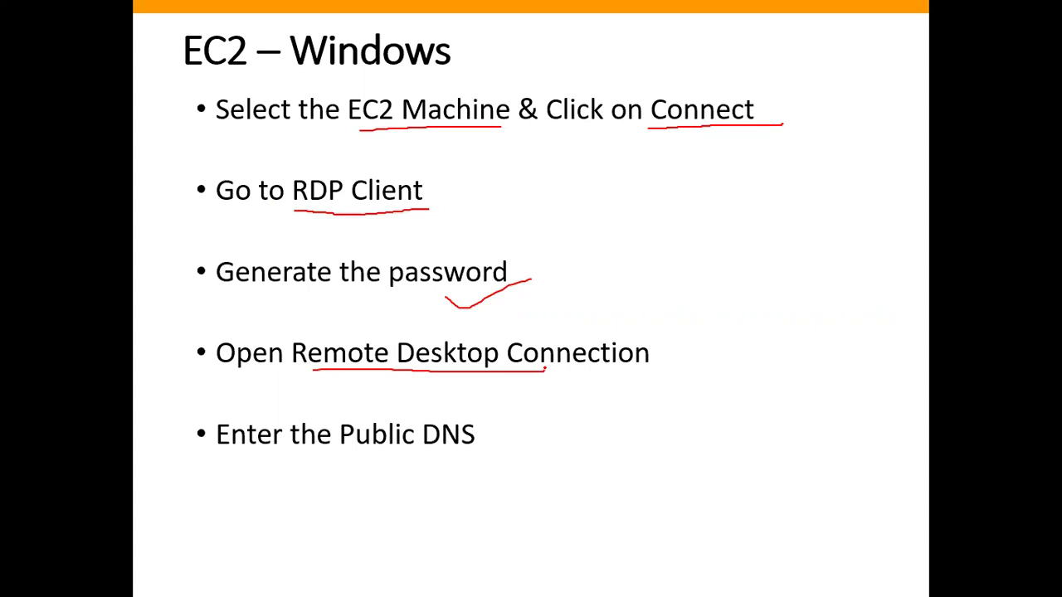
left_click_drag(651, 374, 700, 359)
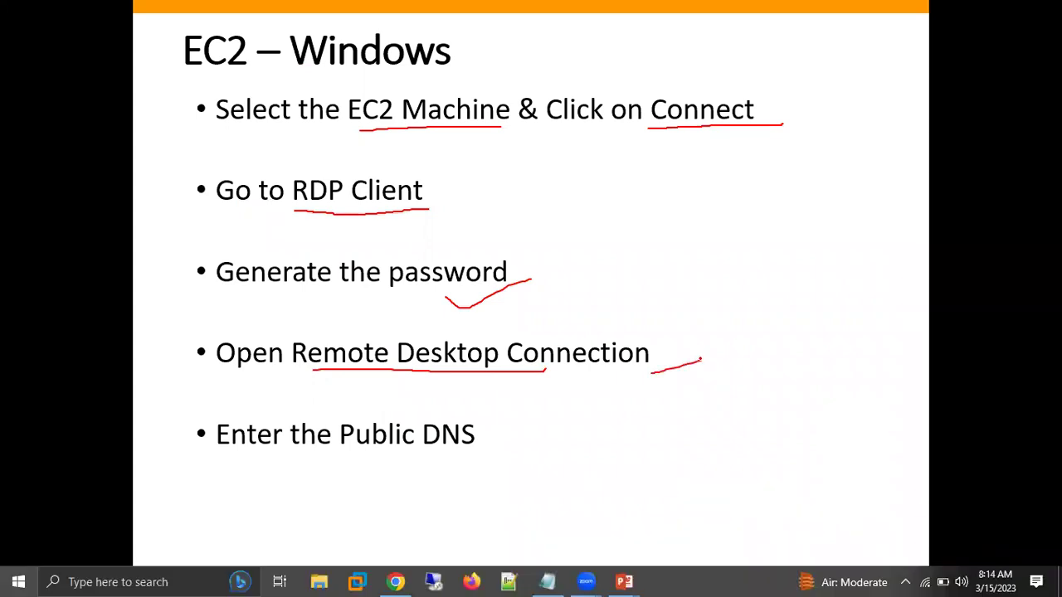
Search Windows for the Remote Desktop Connection app and open it
key("super")
type("RE")
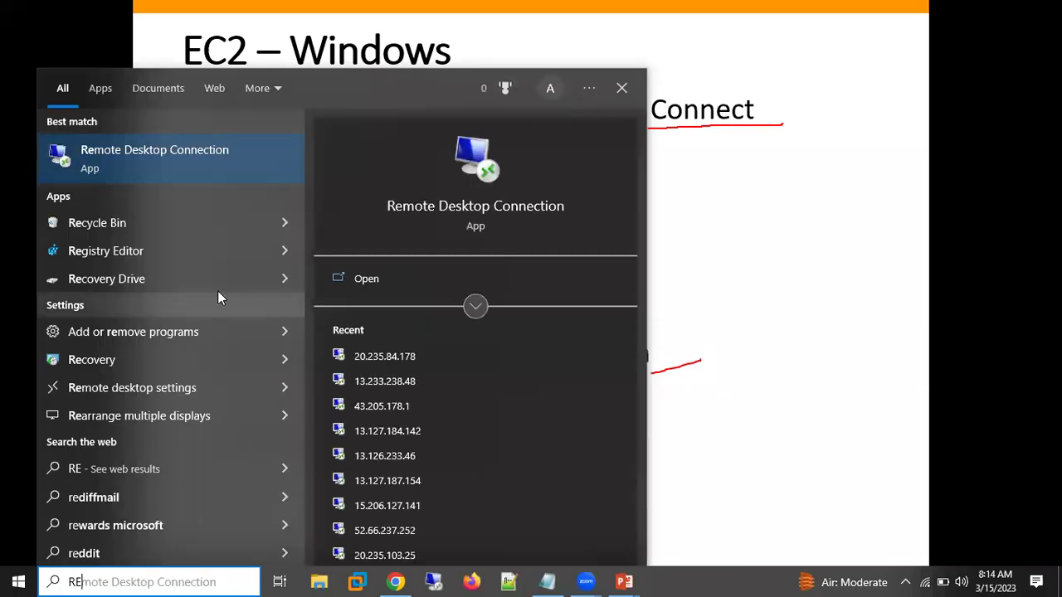
left_click(190, 171)
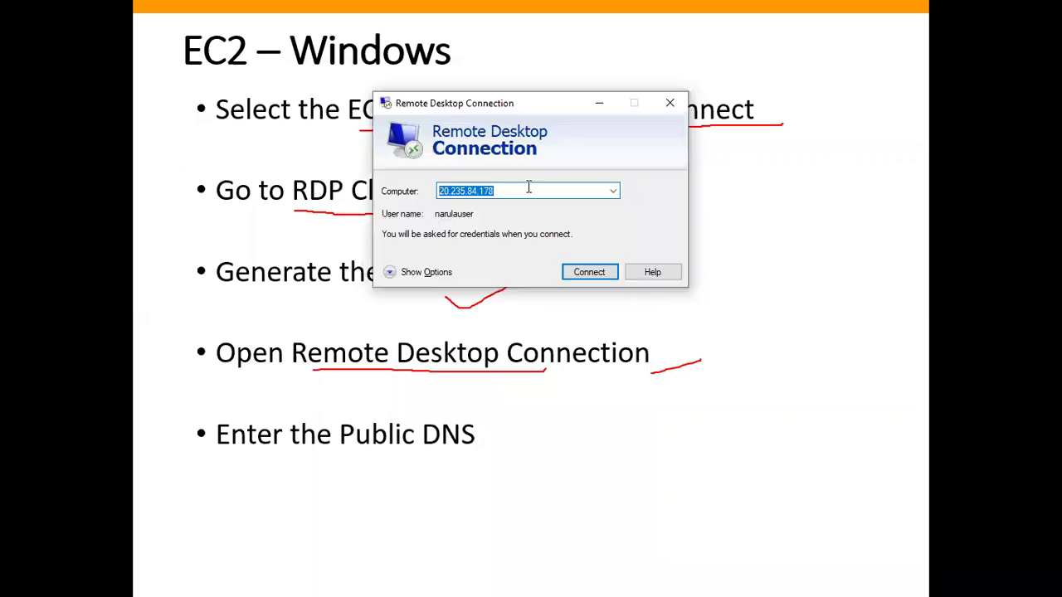
Copy the public DNS ec2-3-111-246-90.ap-south-1.compute.amazonaws.com from the Notepad notes and enter it as the computer to connect to
left_click(528, 191)
key("ctrl+shift+Left")
key("ctrl+shift+Left")
key("ctrl+shift+Left")
key("ctrl+shift+Left")
key("ctrl+shift+Left")
key("alt+Tab")
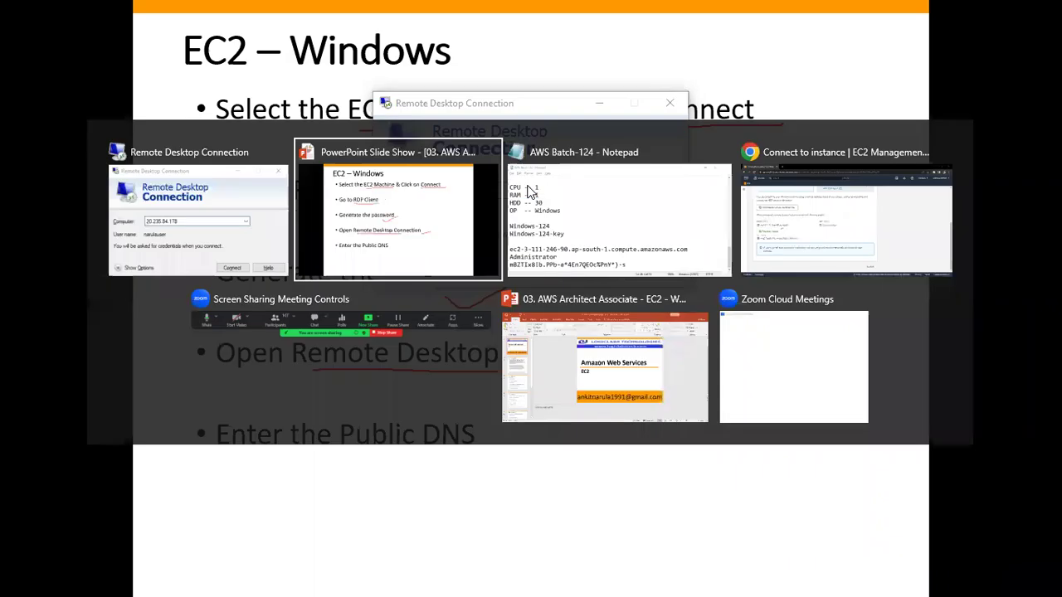
left_click(531, 190)
key("Up")
key("Up")
key("Home")
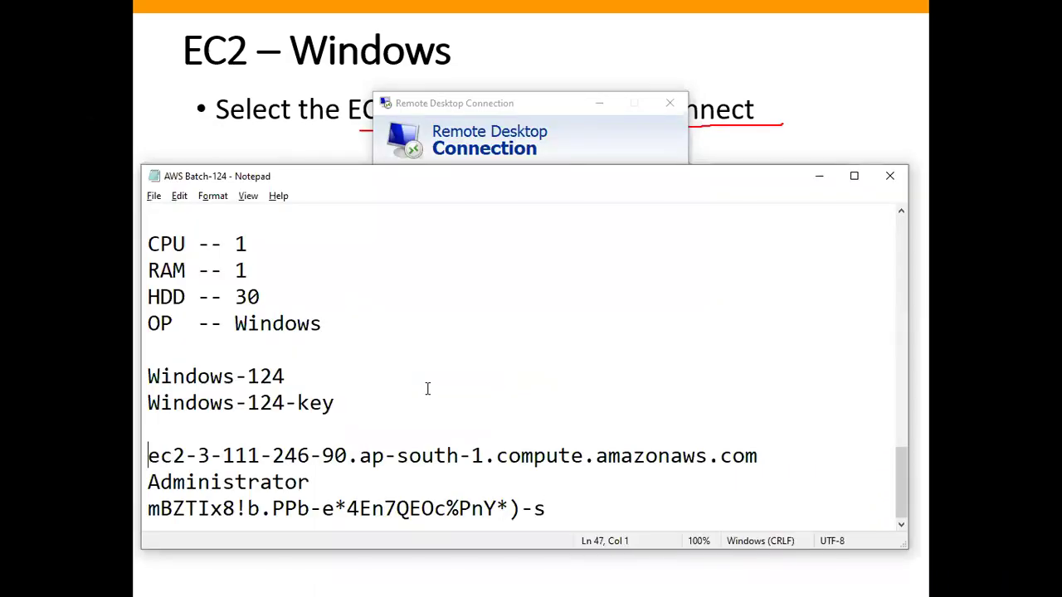
key("shift+Right")
key("shift+Right")
key("shift+Right")
key("shift+Right")
key("shift+Right")
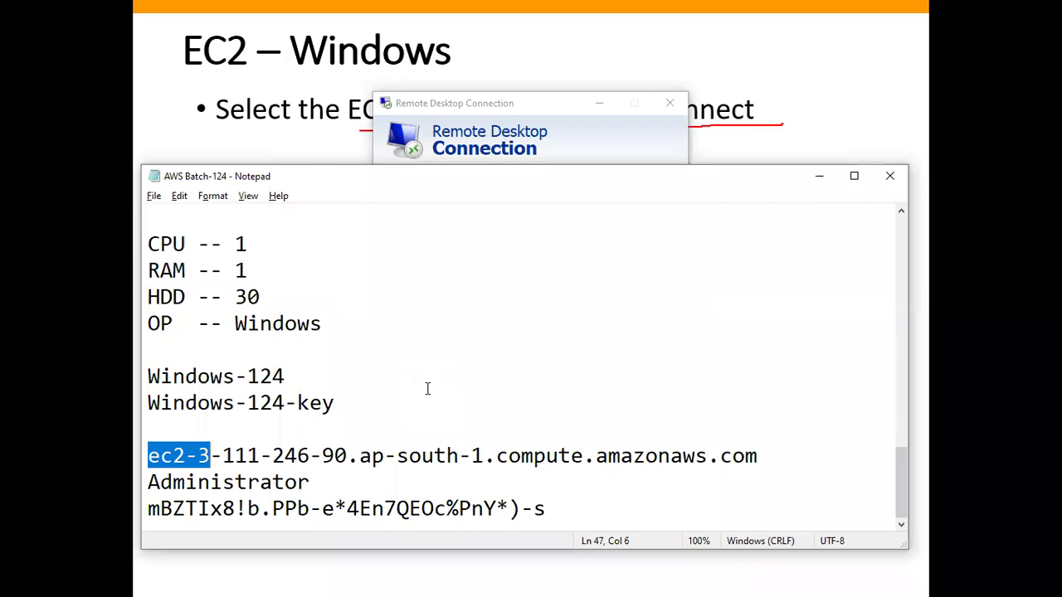
key("shift+Right")
key("shift+Right")
key("shift+Right")
key("shift+Right")
key("shift+Right")
key("shift+Right")
key("shift+Right")
key("shift+Right")
key("shift+Right")
key("shift+Right")
key("shift+Right")
key("shift+Right")
key("shift+Right")
key("shift+Right")
key("shift+Right")
key("shift+End")
key("shift+Right")
key("ctrl+c")
key("shift+Left")
key("alt+Tab")
key("ctrl+v")
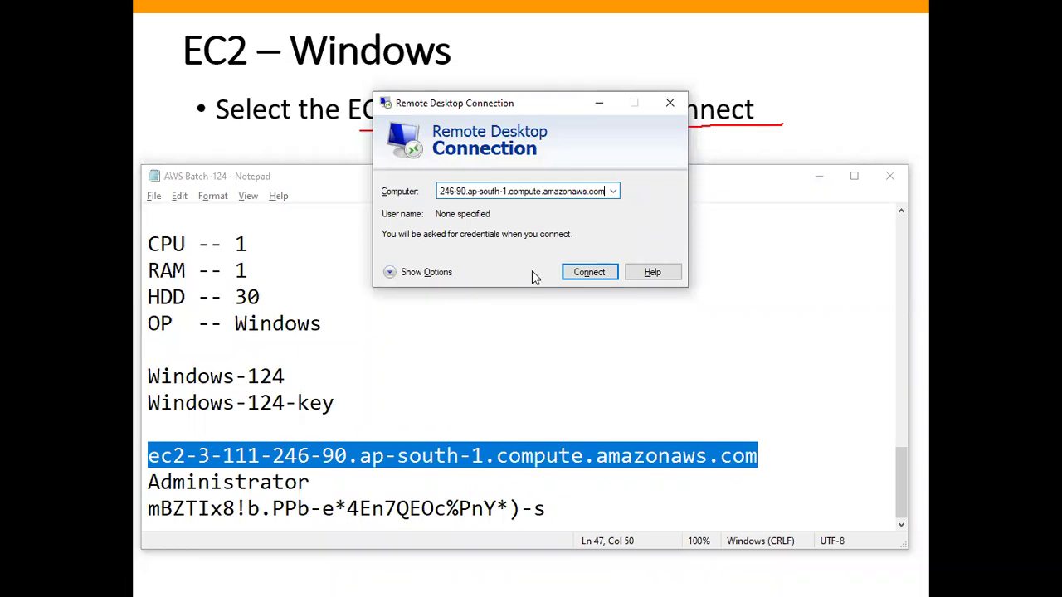
Expand the Remote Desktop connection options, move the window aside and set the user name to Administrator
left_click(432, 277)
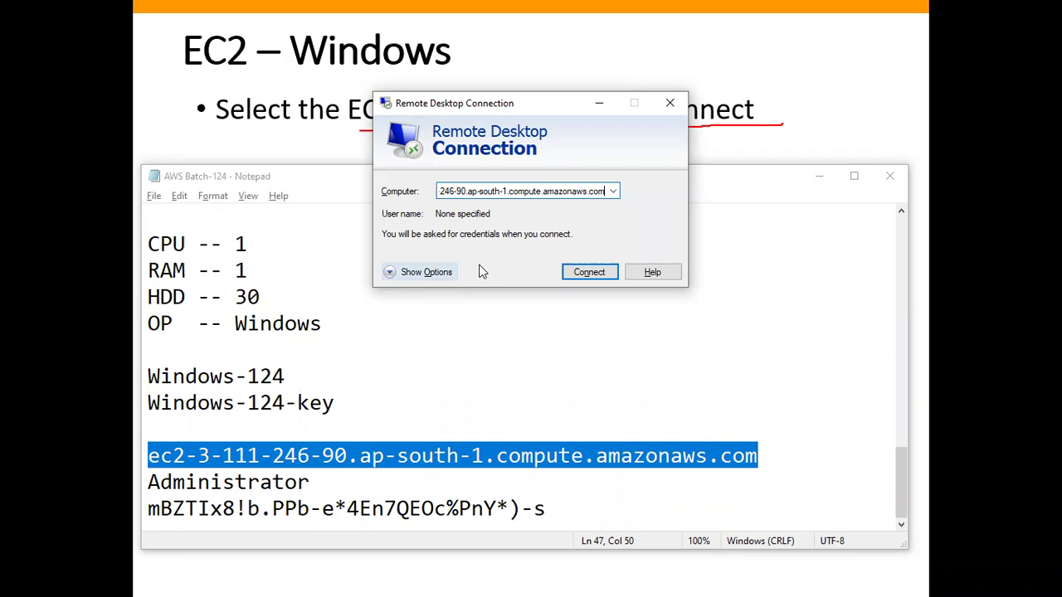
left_click(502, 266)
left_click_drag(519, 106, 625, 88)
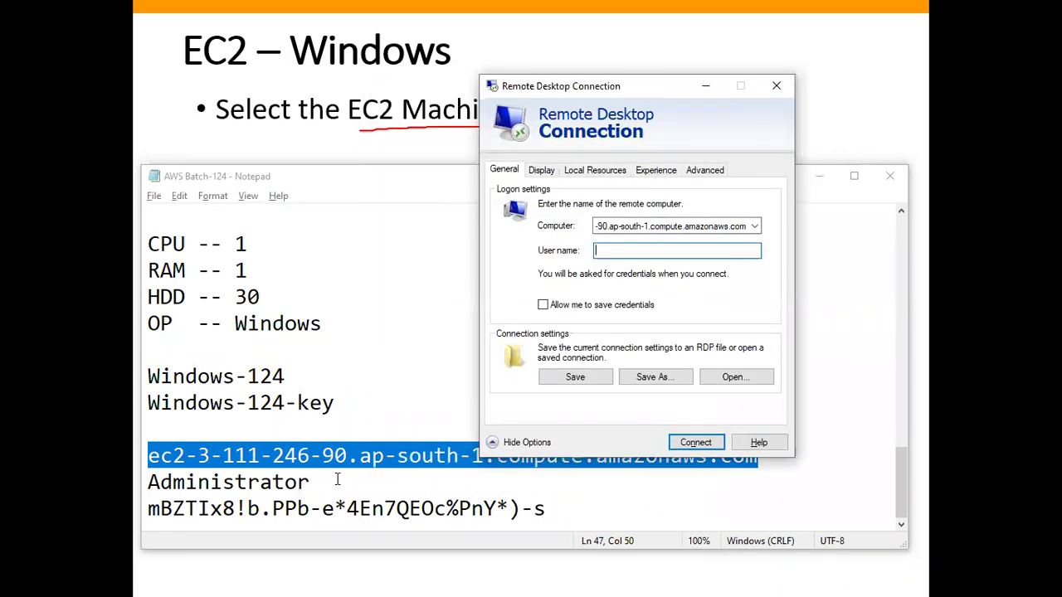
left_click(337, 480)
key("shift+Home")
left_click(569, 320)
type("Administrator")
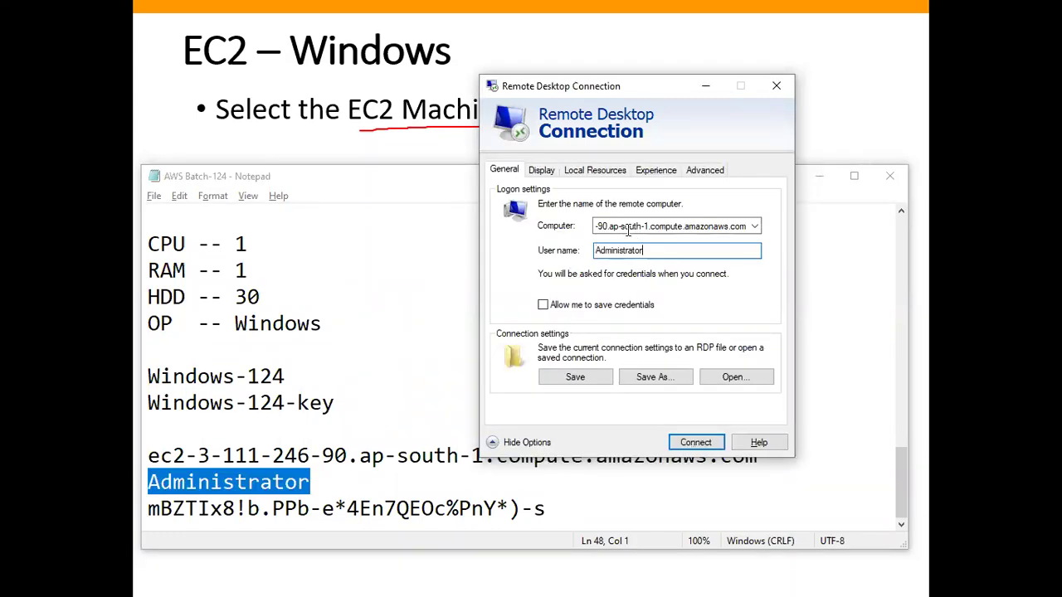
Compare the public DNS and user name in the Notepad notes with the entries in the Remote Desktop logon settings
left_click(323, 421)
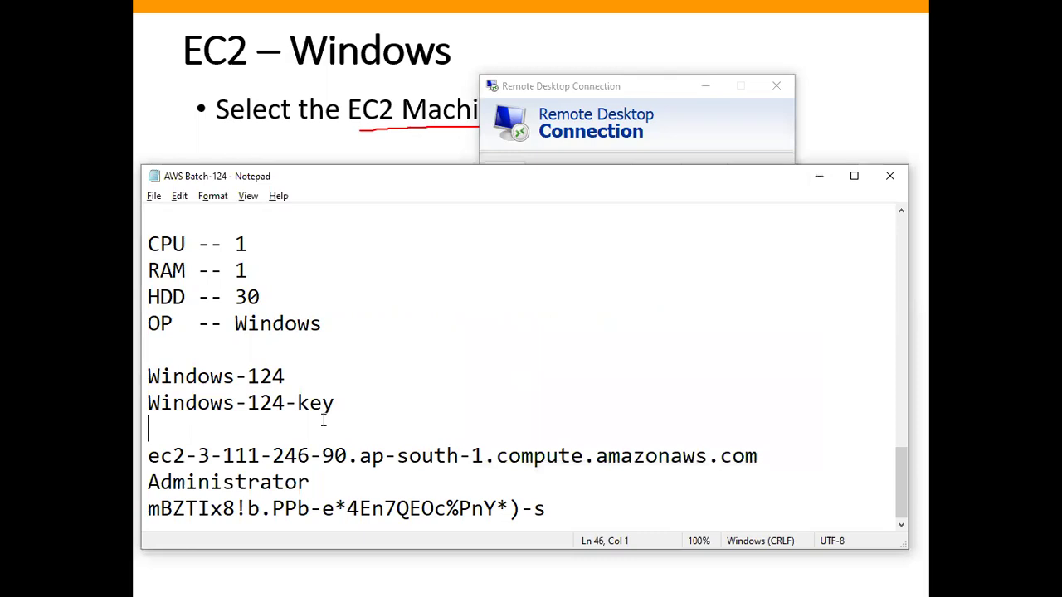
key("Down")
key("shift+End")
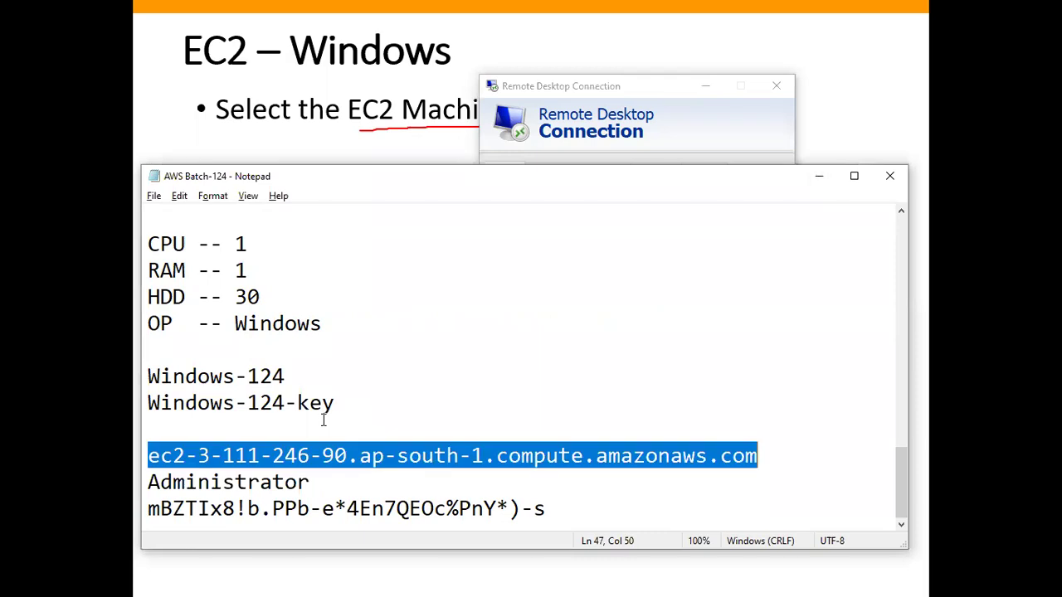
left_click(317, 482)
key("shift+Home")
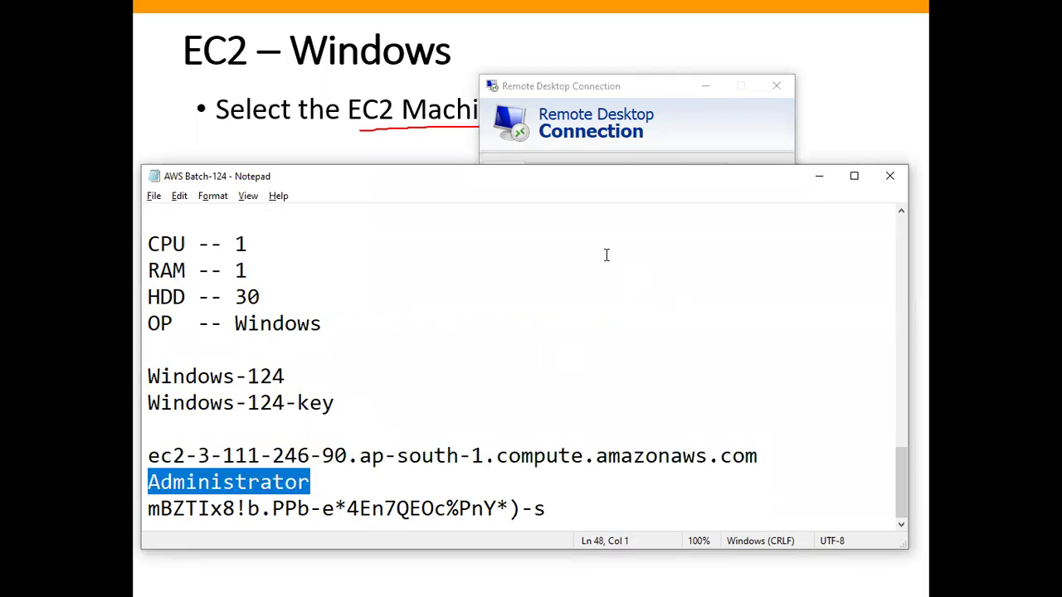
key("alt+Tab")
left_click_drag(605, 249, 655, 249)
left_click(655, 250)
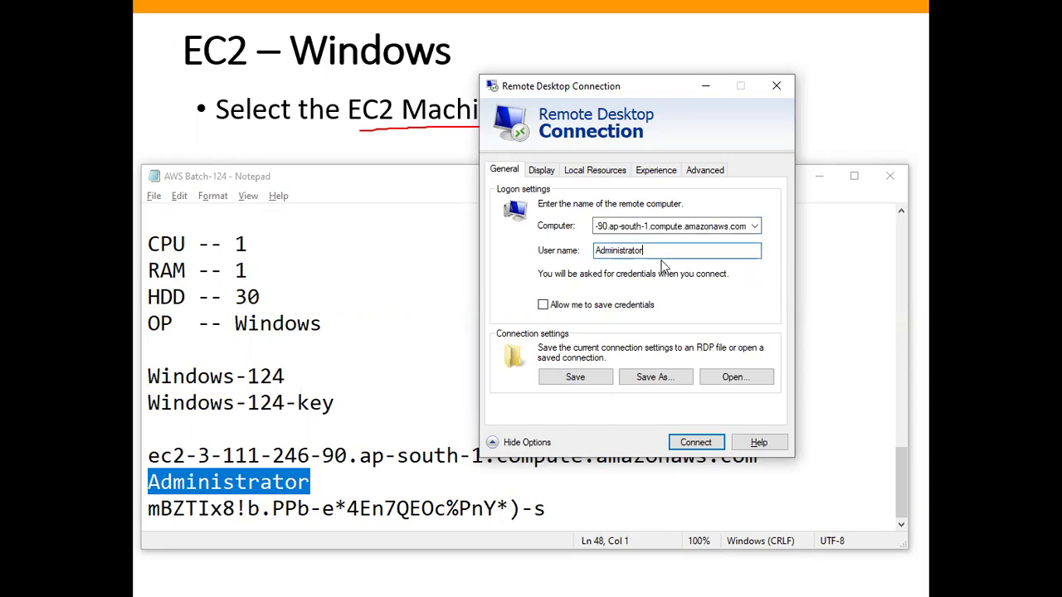
Connect to the trusted remote computer with the administrator password copied from the notes, accepting the unverified certificate
left_click(702, 444)
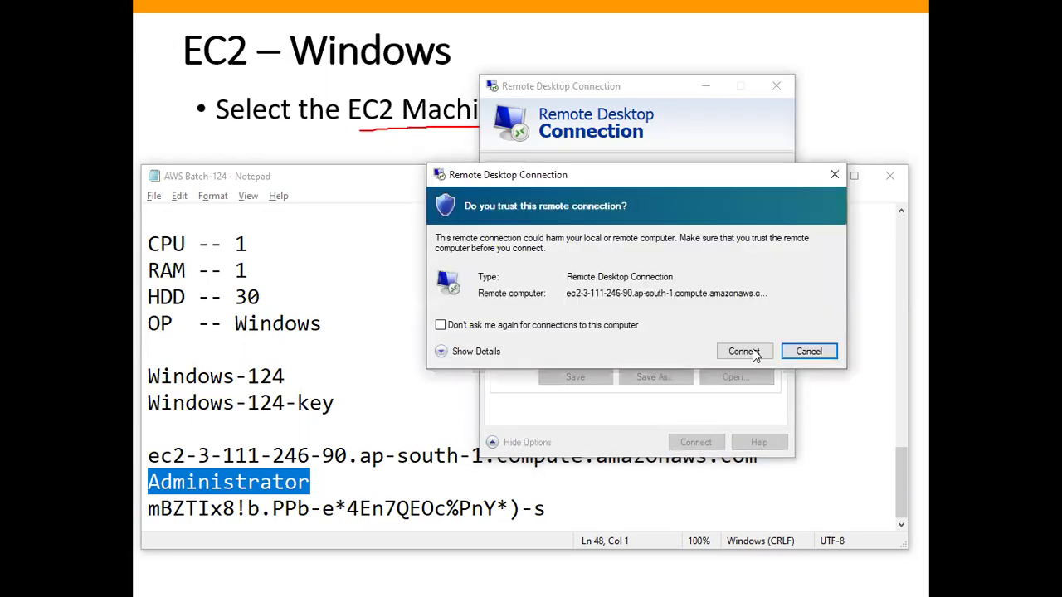
left_click(752, 352)
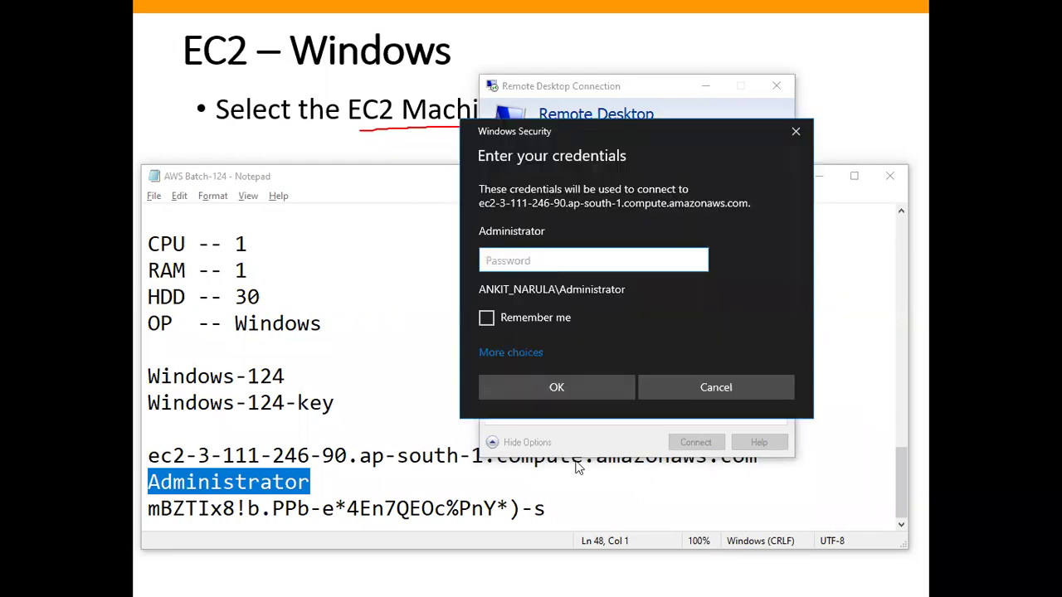
left_click(560, 495)
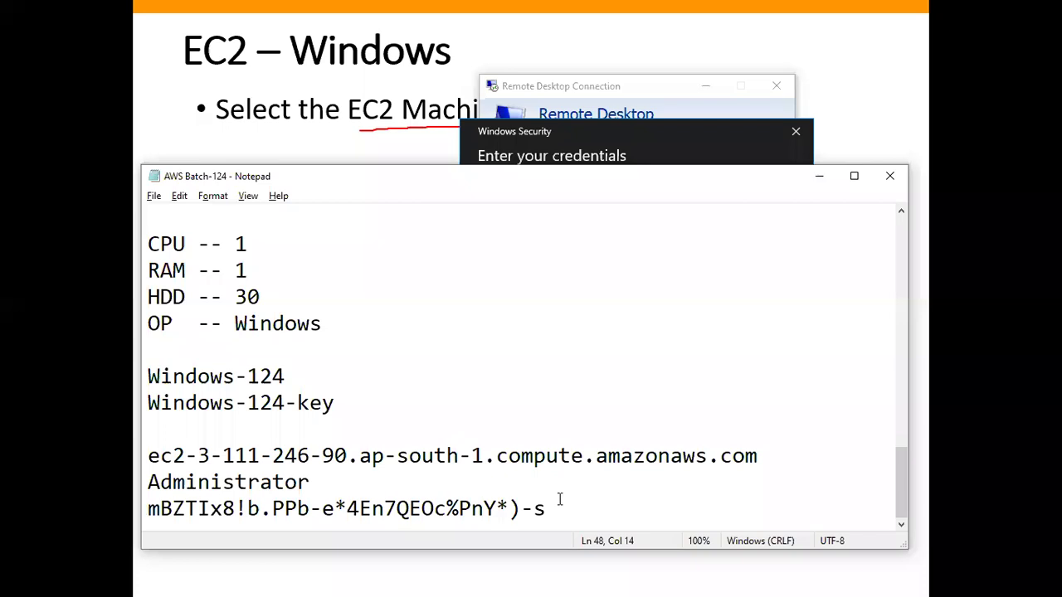
double_click(560, 498)
key("shift+Home")
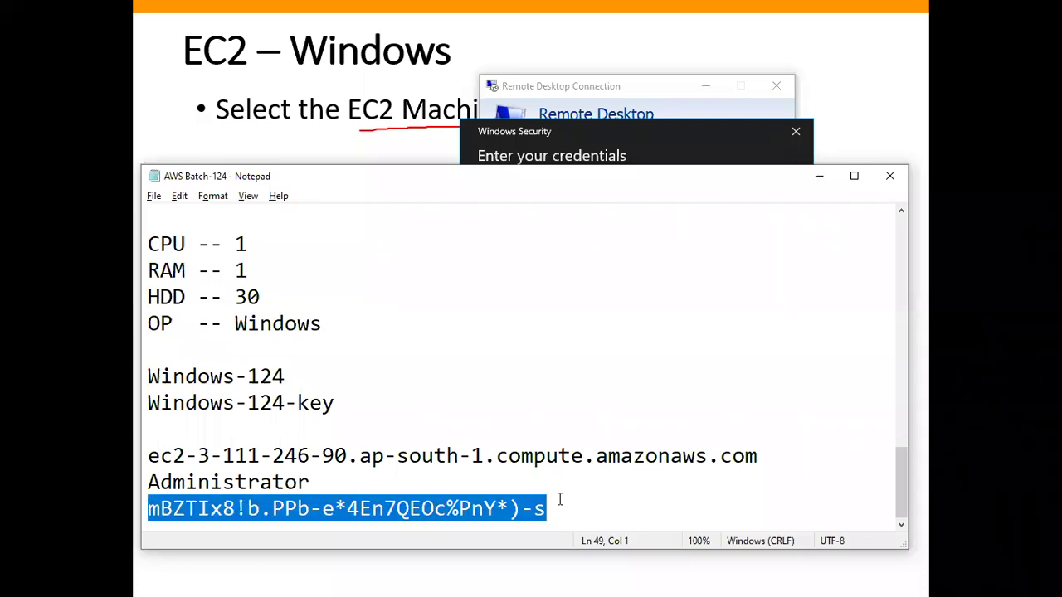
key("alt+Tab")
key("ctrl+v")
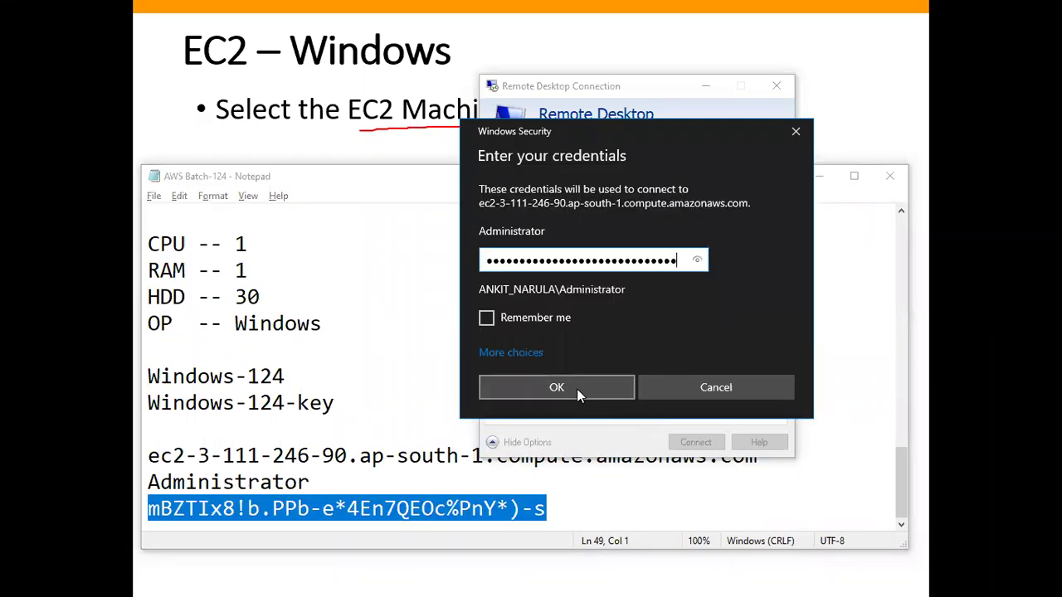
left_click(578, 393)
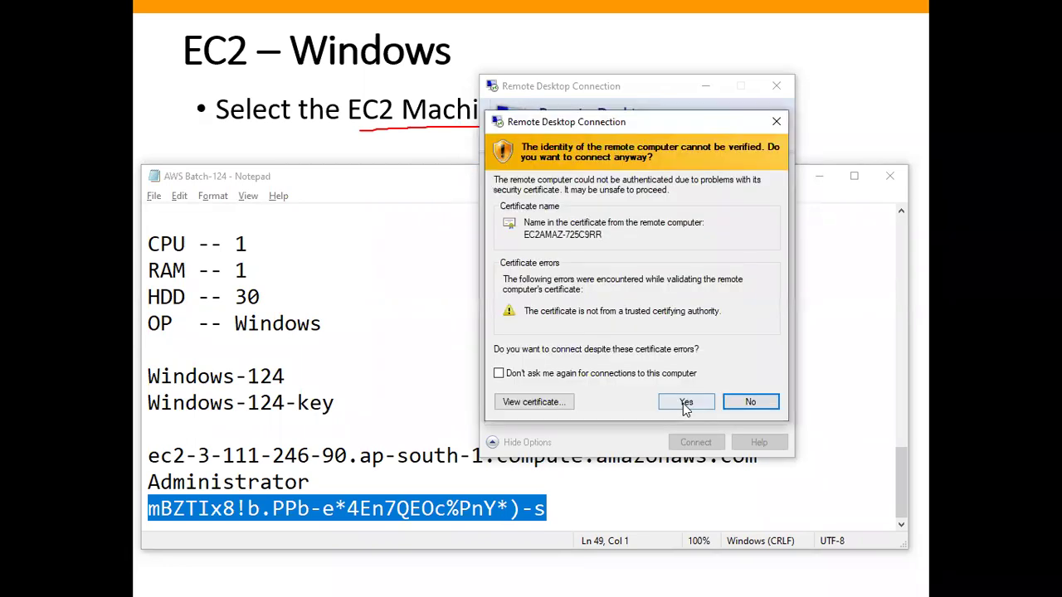
left_click(685, 403)
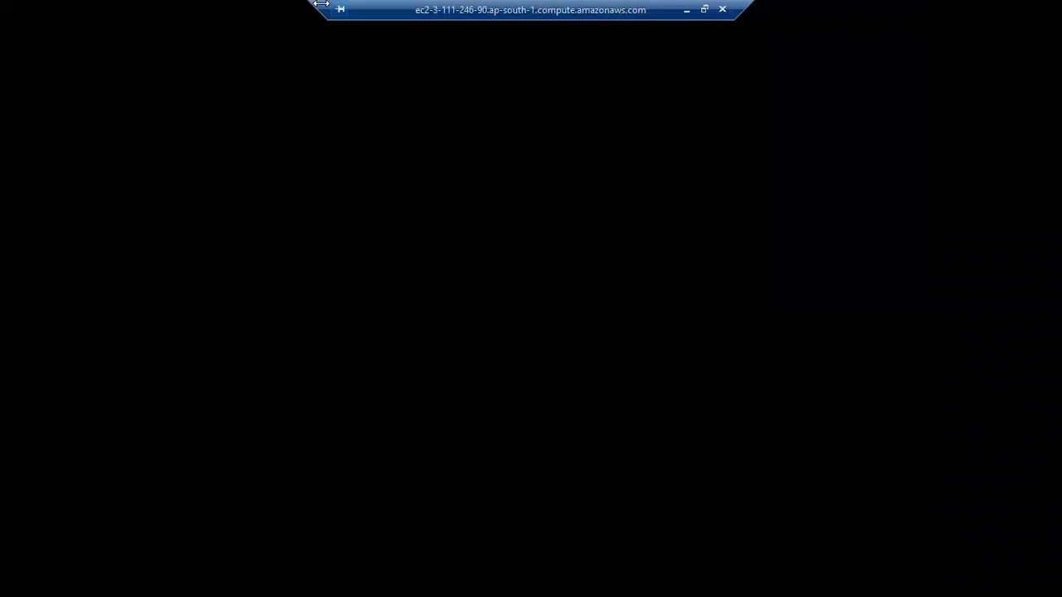
Move the remote session's connection bar aside and allow the server to be discoverable on Network 2
mouse_move(321, 4)
left_mouse_down()
mouse_move(14, 9)
mouse_move(307, 13)
left_mouse_up()
left_click_drag(114, 7, 117, 9)
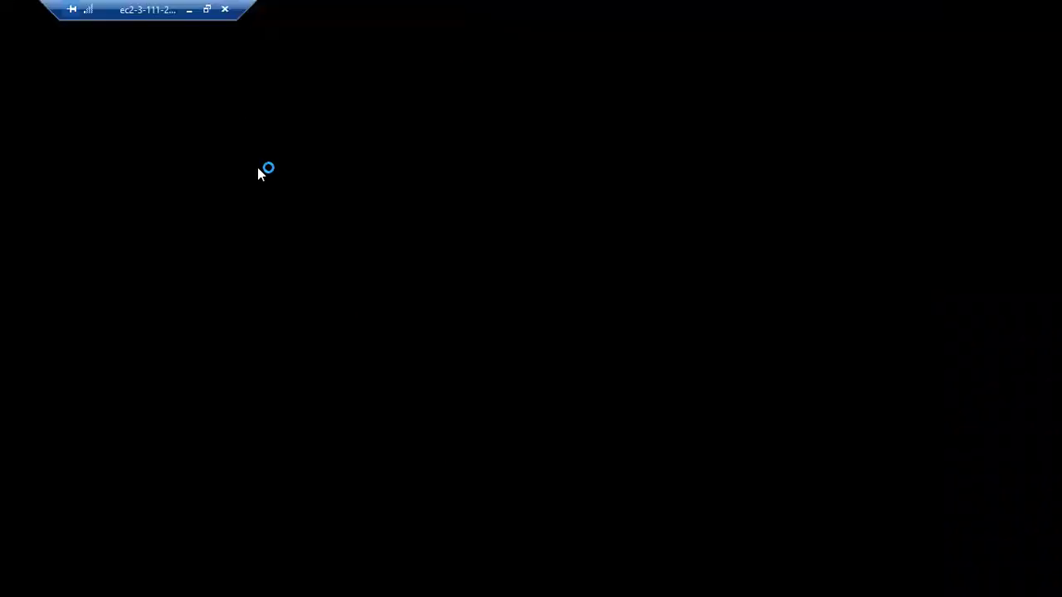
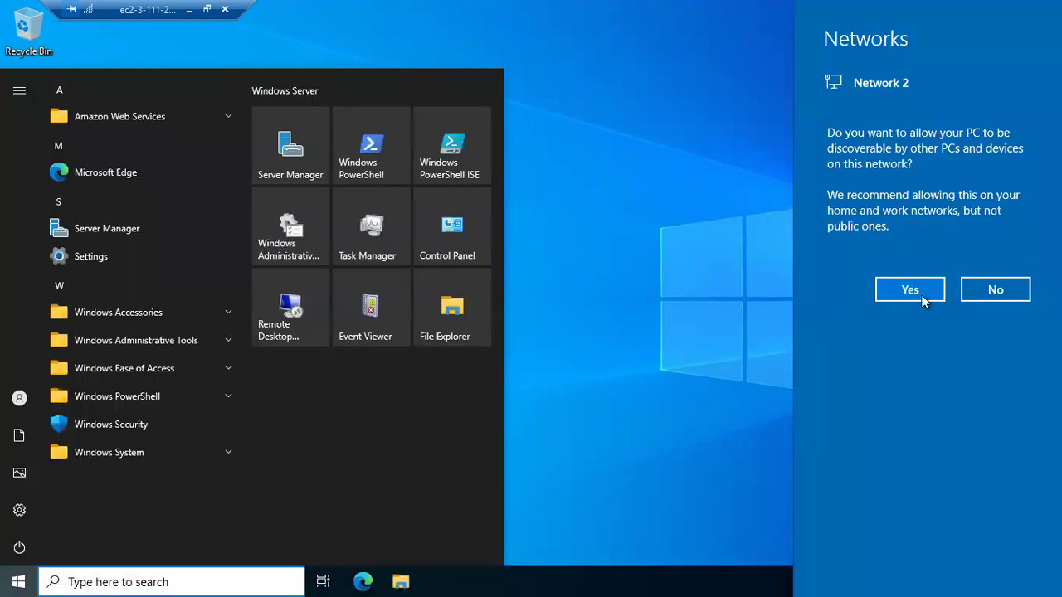
left_click(910, 292)
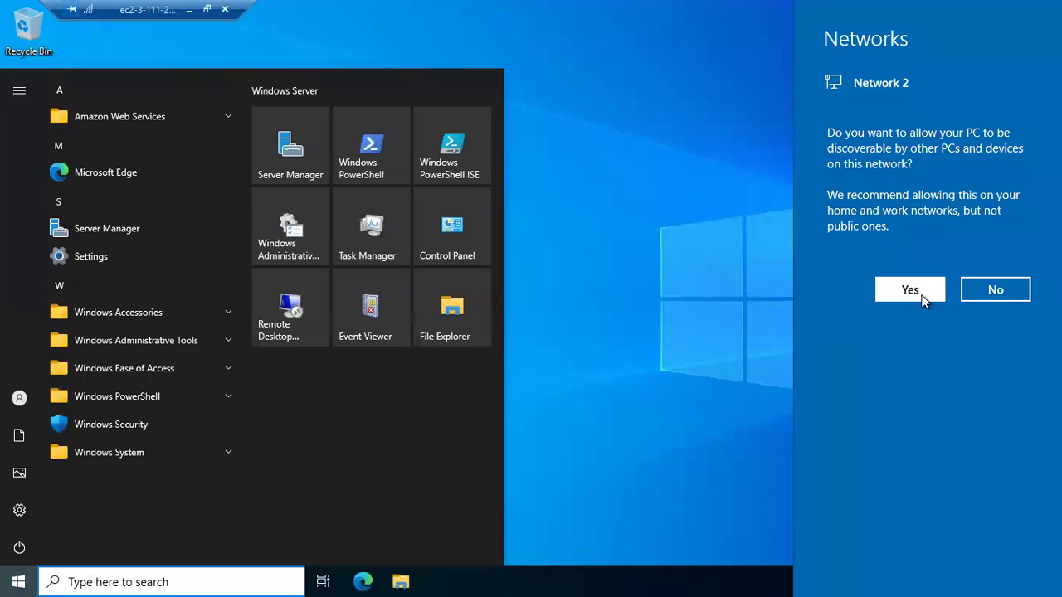
Examine the installed RAM in the remote server's This PC properties and the capacity of Local Disk (C:) in File Explorer
left_click(407, 575)
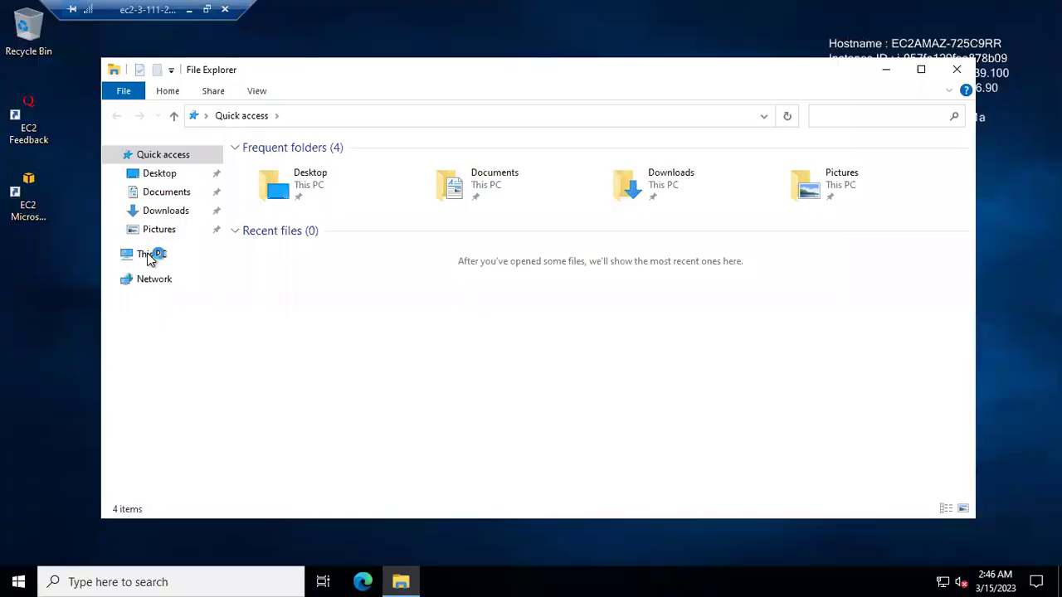
left_click(154, 257)
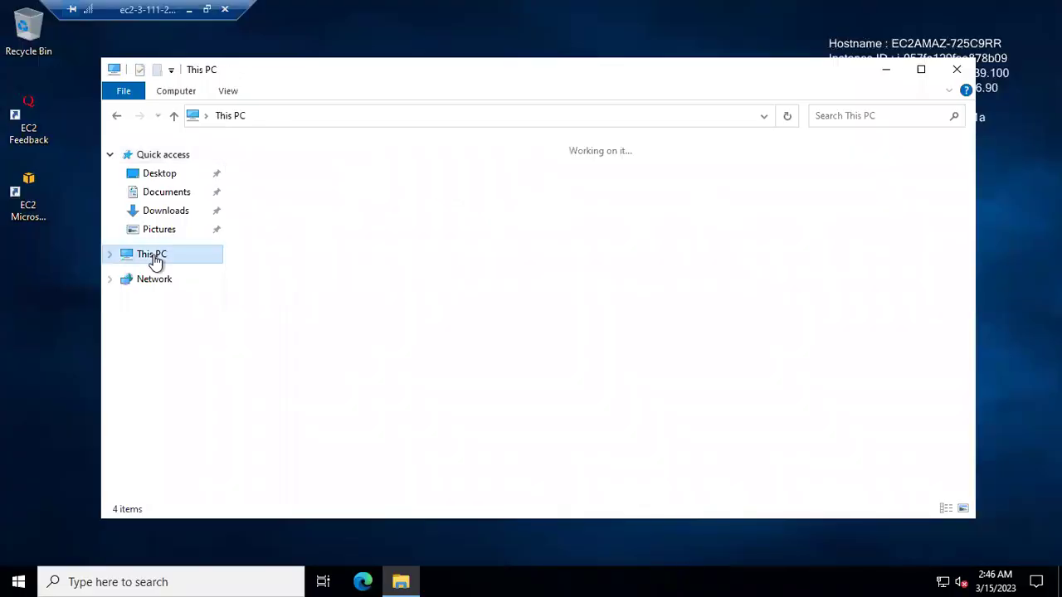
right_click(154, 259)
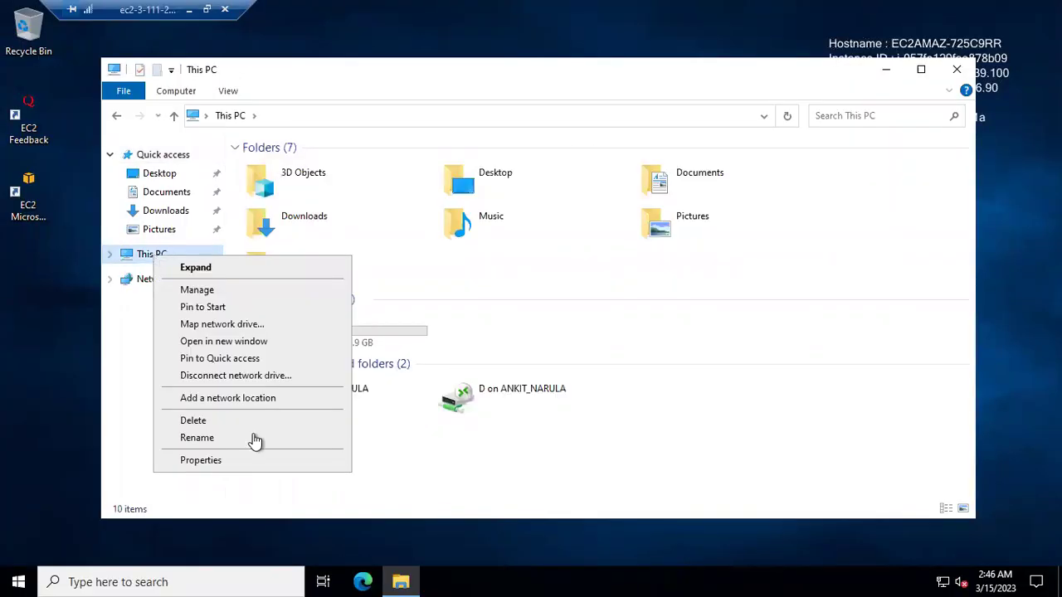
left_click(211, 463)
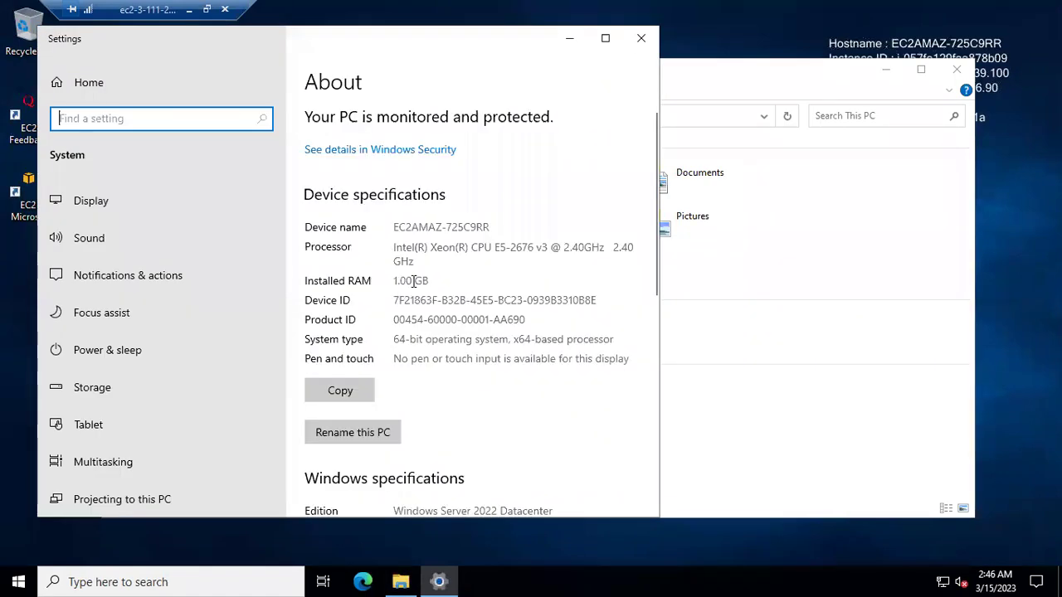
left_click(431, 281)
triple_click(433, 281)
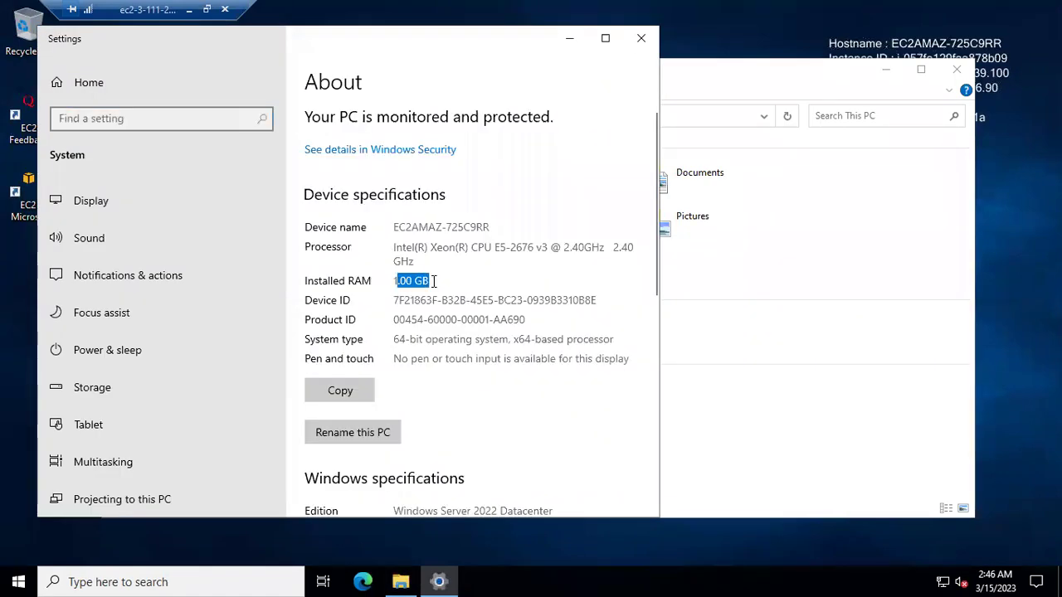
left_click(581, 208)
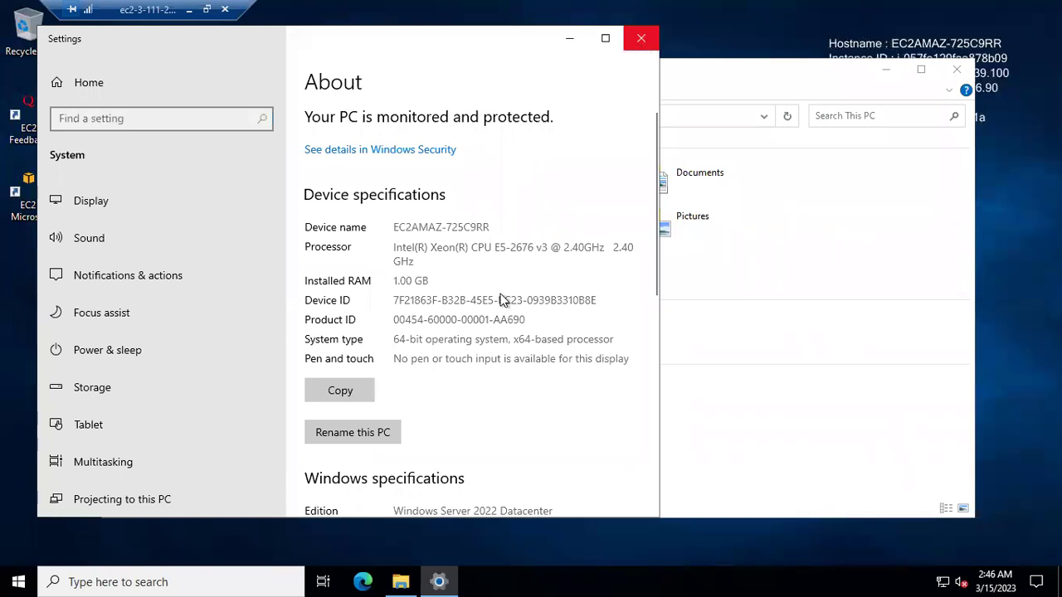
left_click(643, 46)
left_click(388, 330)
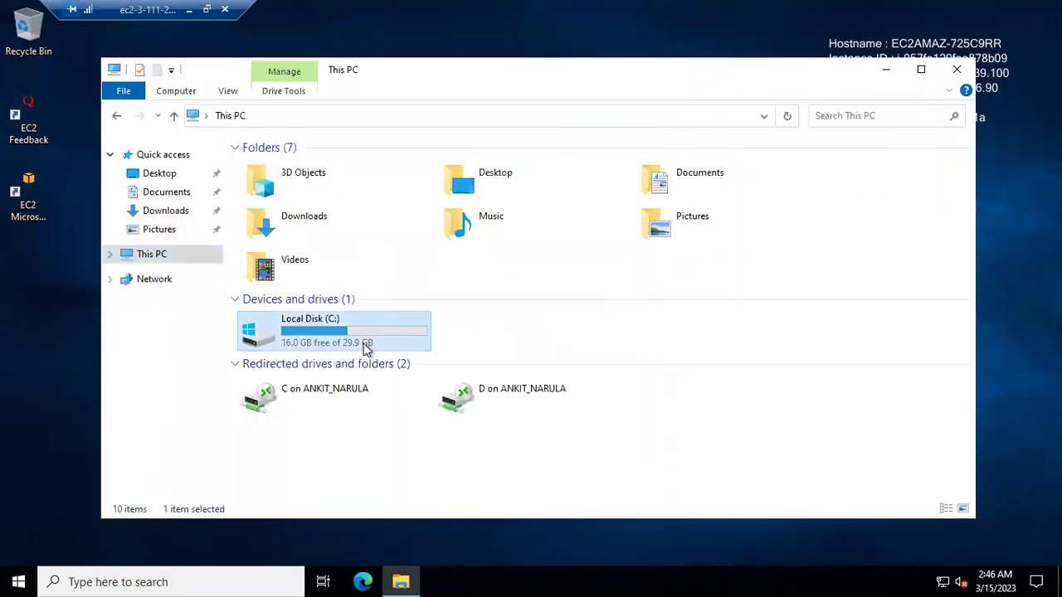
mouse_move(374, 342)
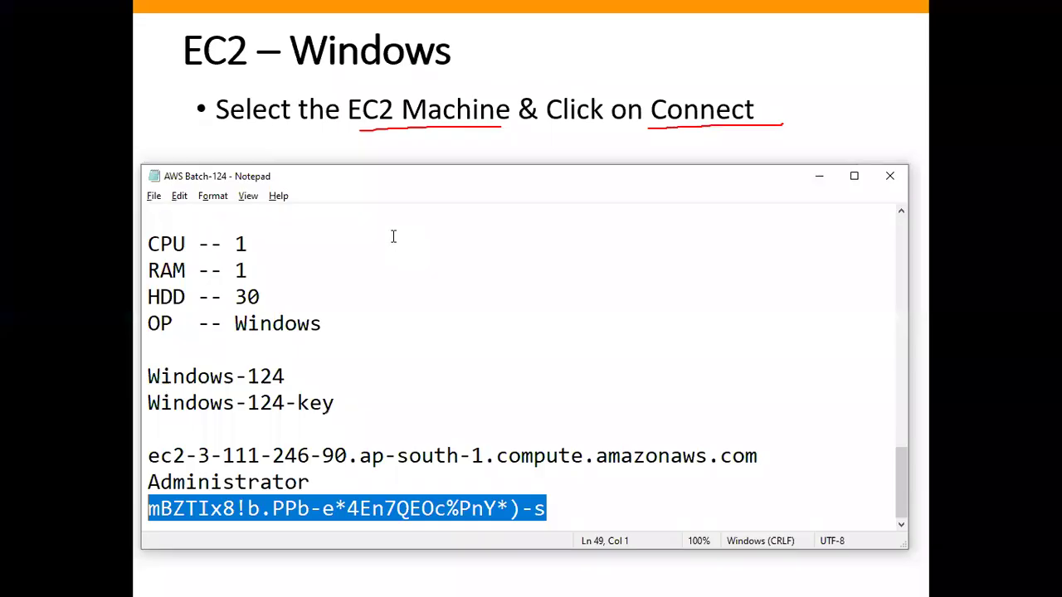
left_click(420, 330)
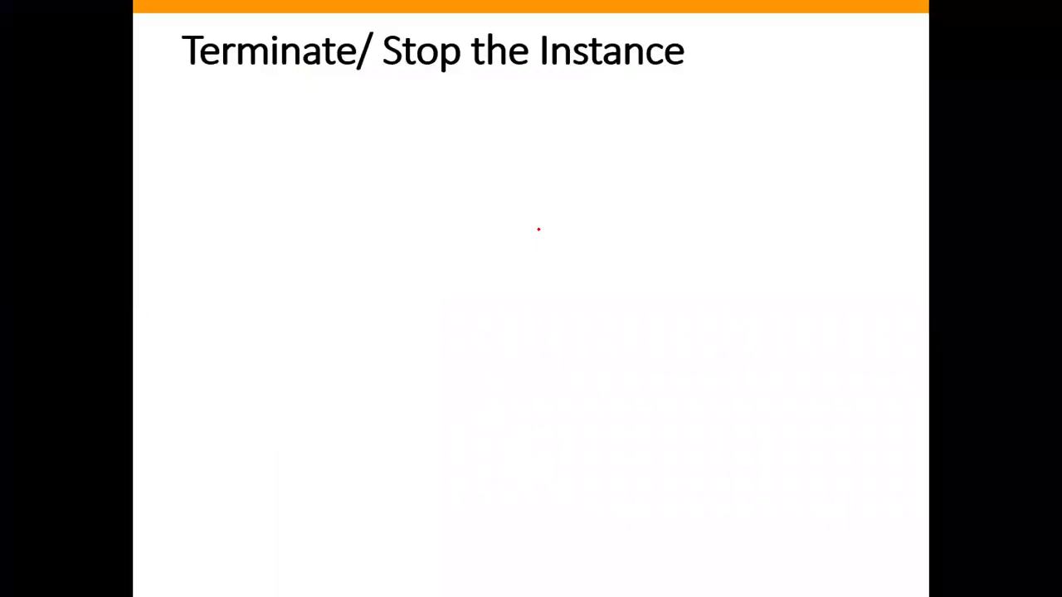
key("Left")
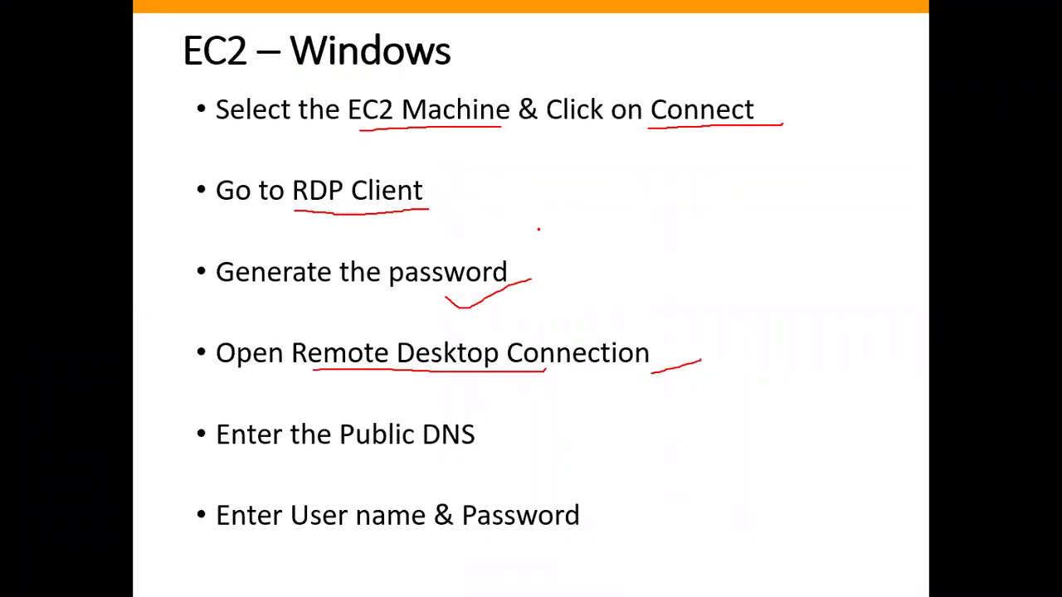
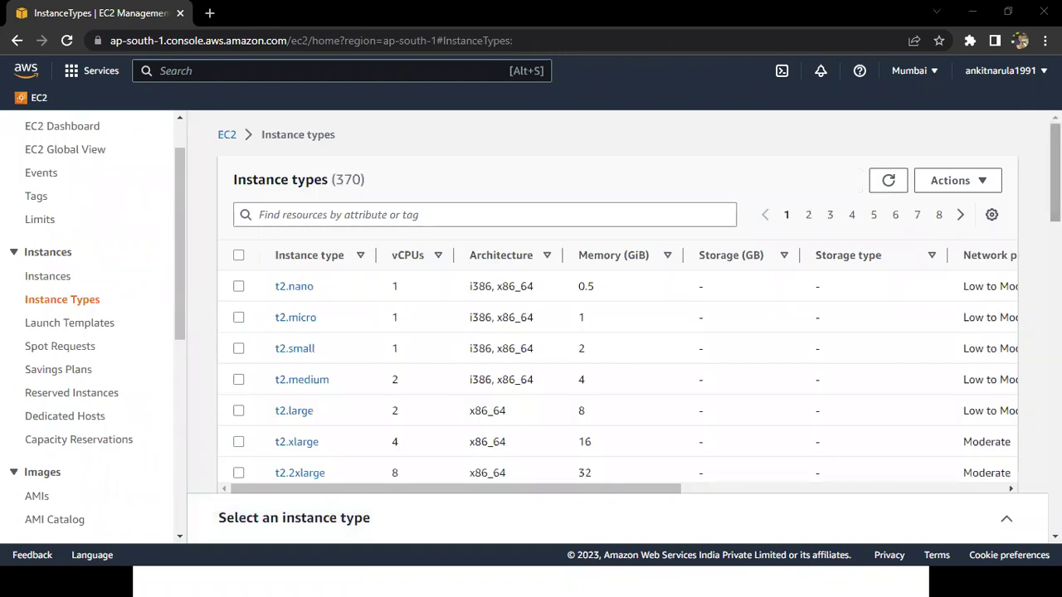
Examine the first page of EC2 instance types down through the c5d family, including their vCPUs, memory and storage
scroll(618, 357, "down", 3)
scroll(618, 357, "down", 5)
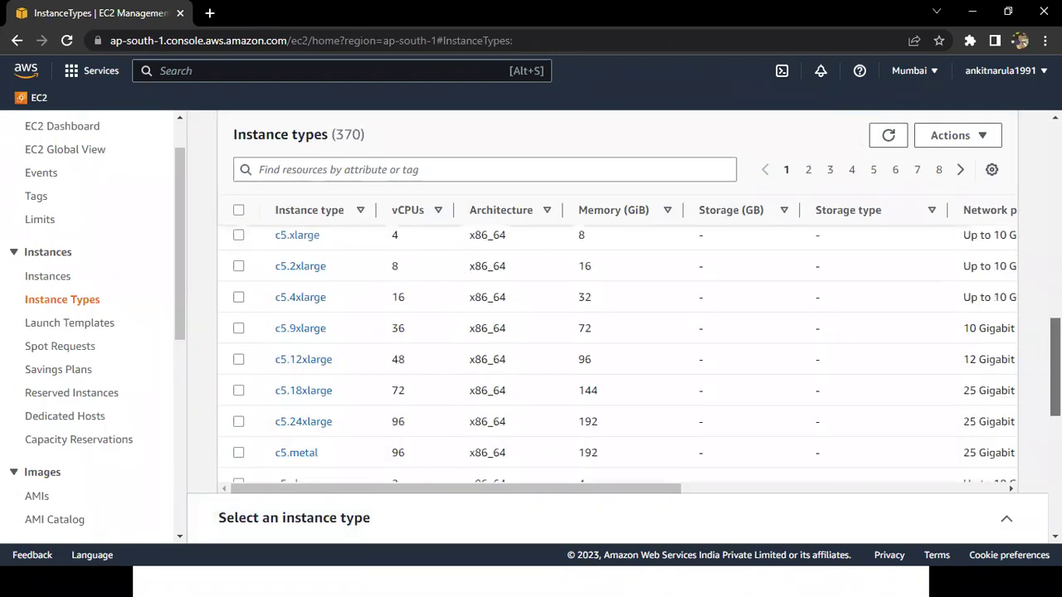
scroll(618, 357, "down", 5)
scroll(618, 356, "down", 1)
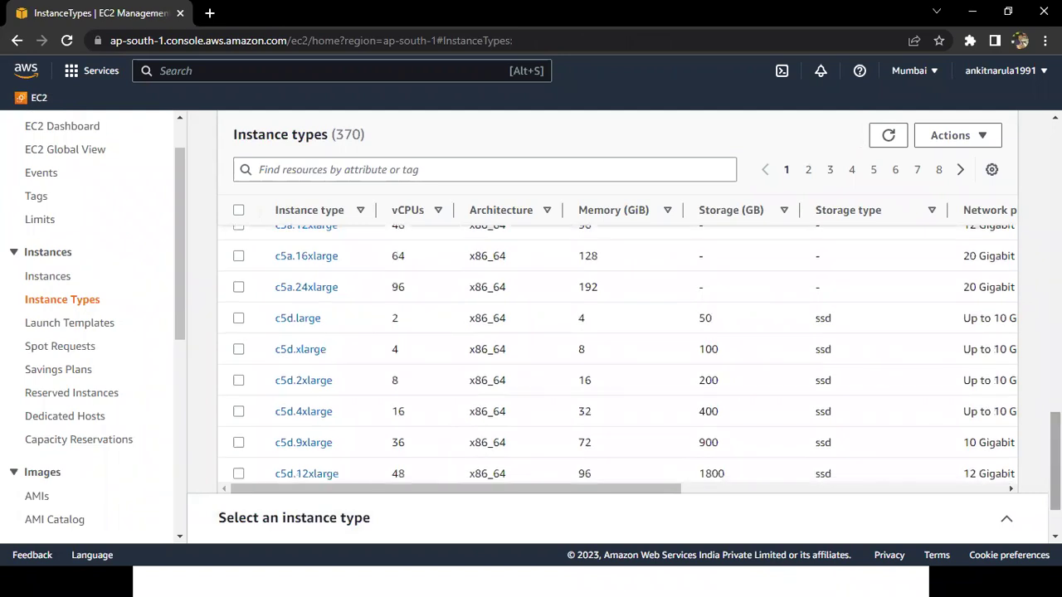
scroll(618, 357, "down", 2)
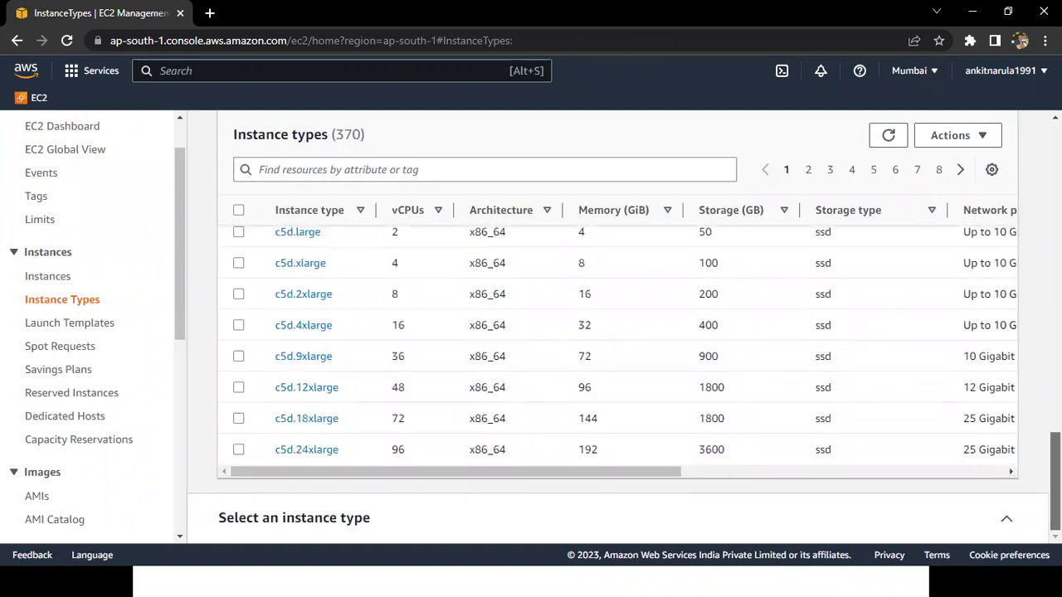
scroll(618, 357, "up", 2)
scroll(618, 357, "down", 2)
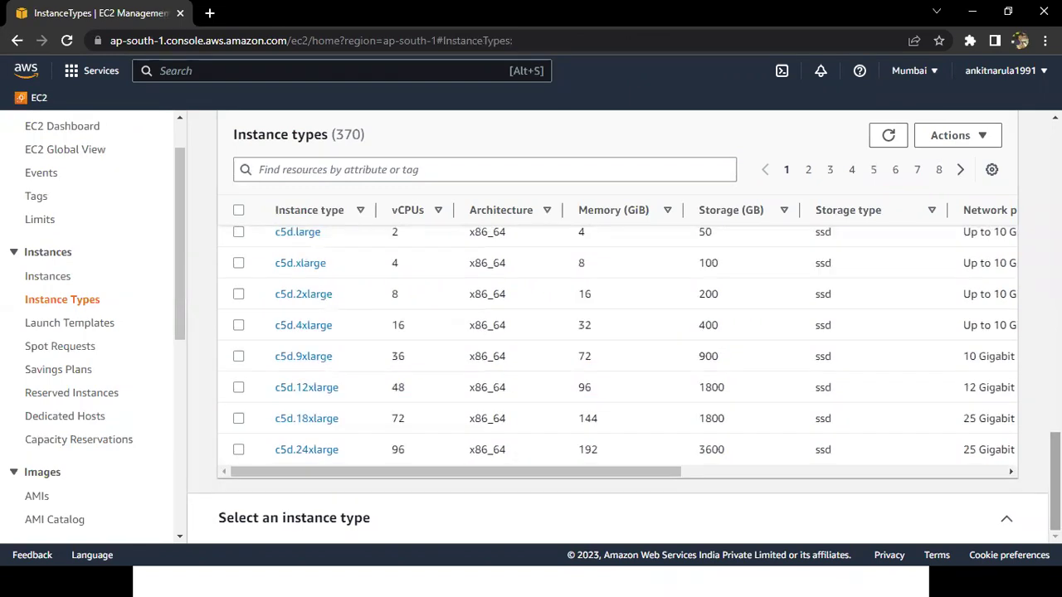
scroll(618, 356, "up", 2)
scroll(618, 357, "down", 2)
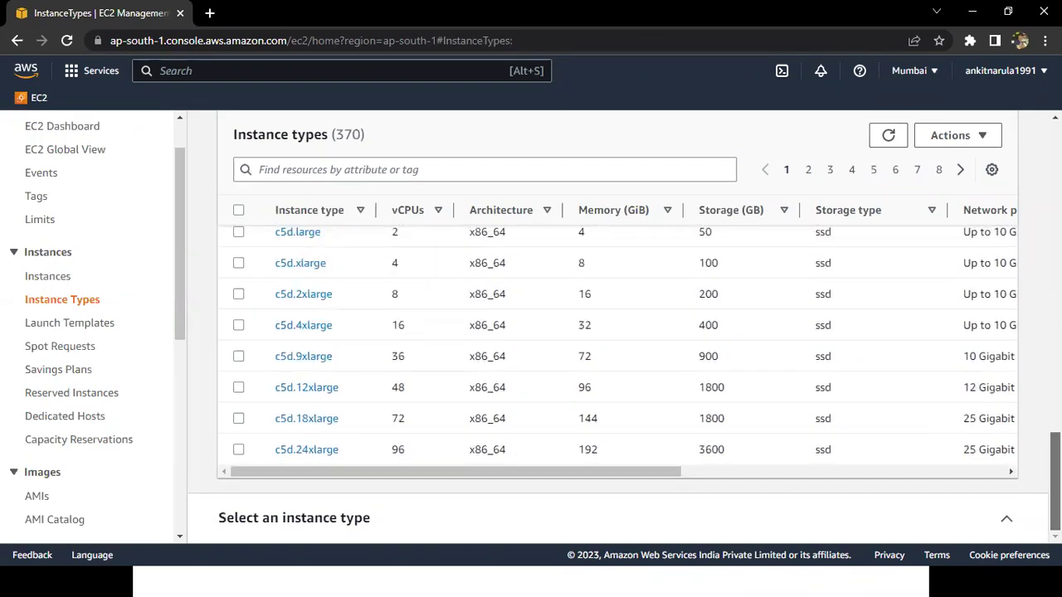
Compare the vCPUs and memory of the t2 and t3 families in the instance types table
scroll(618, 357, "up", 5)
scroll(618, 357, "up", 10)
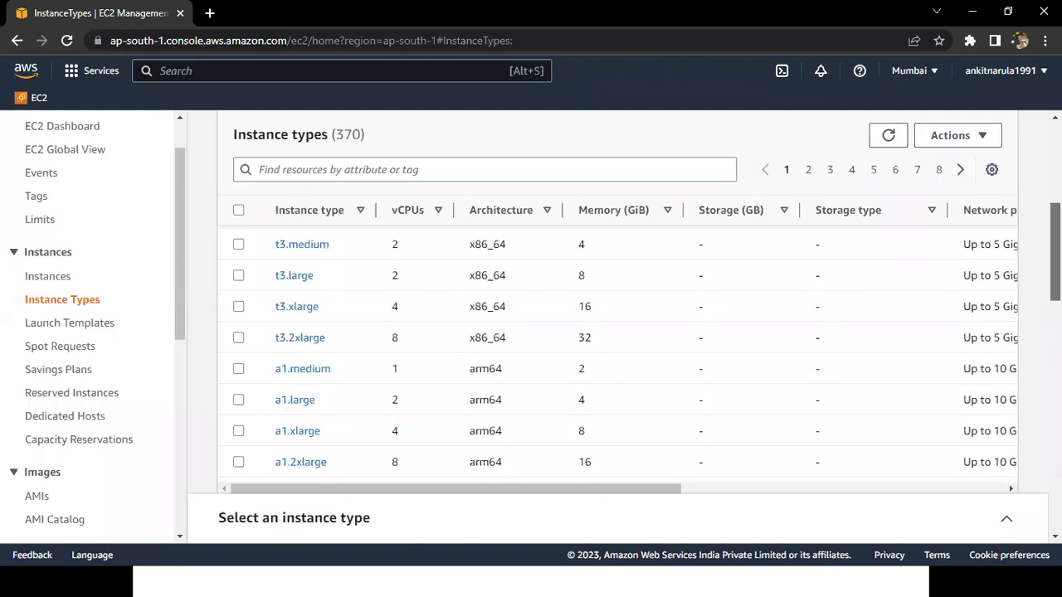
scroll(618, 357, "up", 2)
scroll(618, 357, "up", 5)
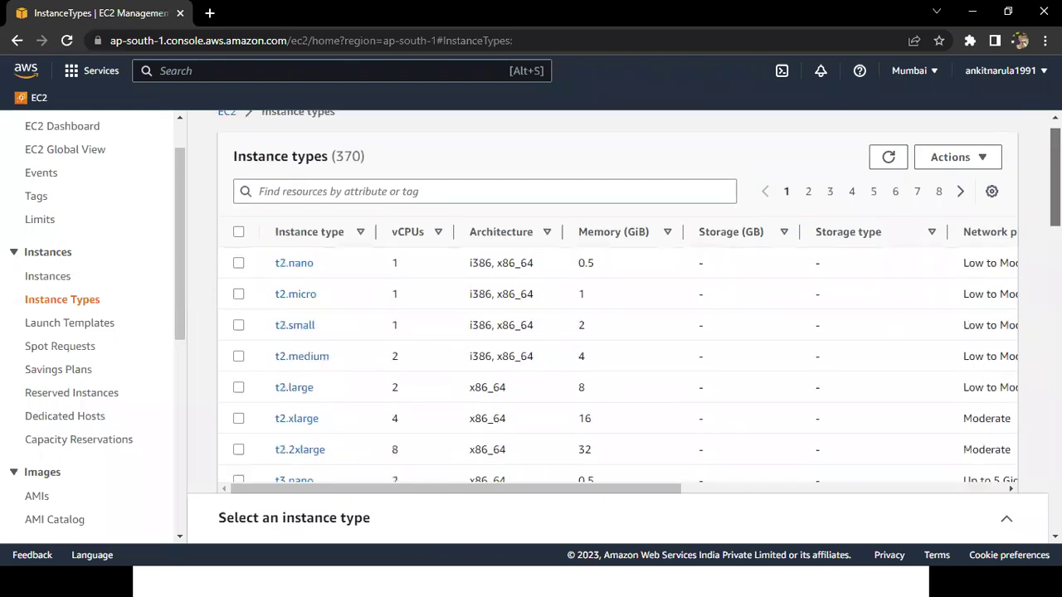
scroll(618, 356, "down", 1)
scroll(618, 356, "down", 1)
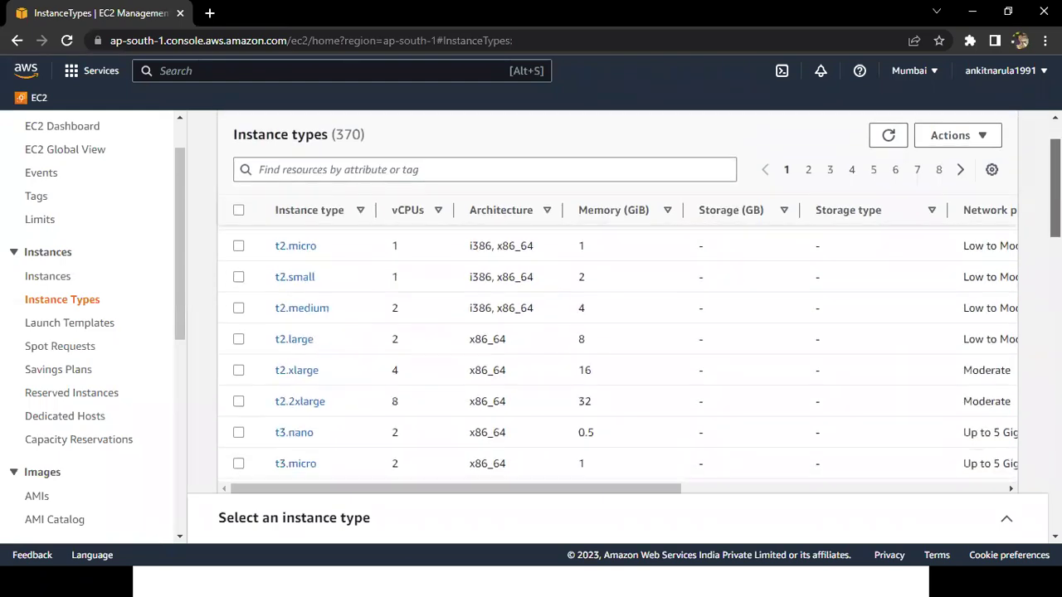
scroll(618, 357, "down", 3)
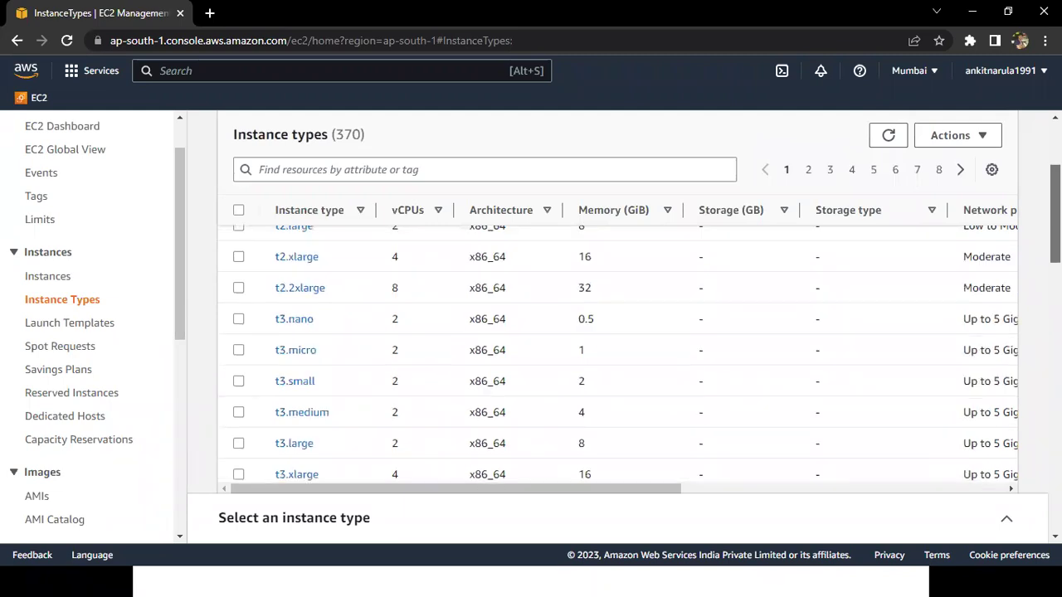
scroll(618, 357, "down", 2)
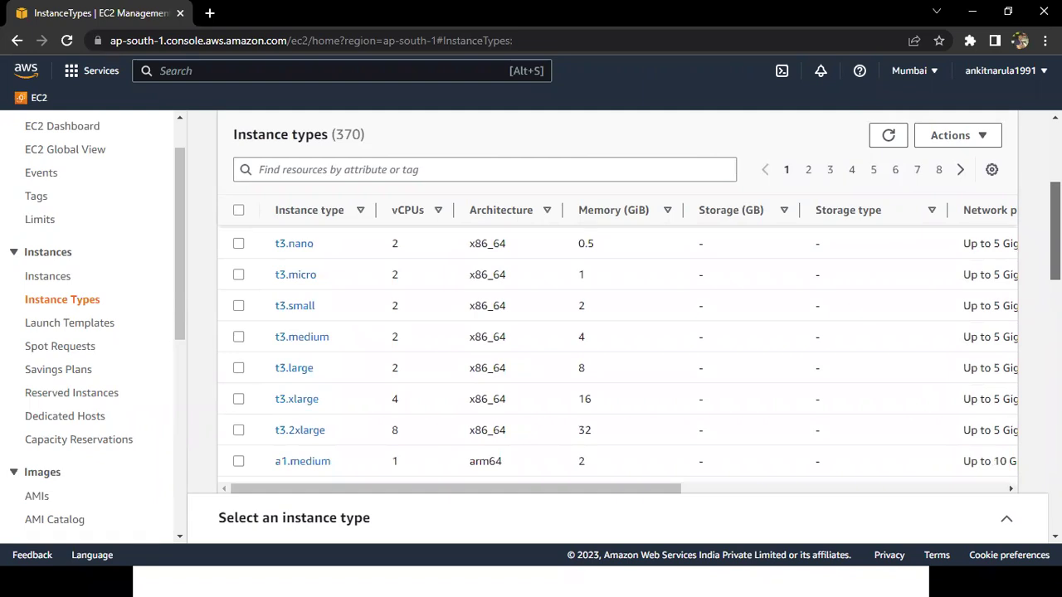
scroll(618, 357, "up", 1)
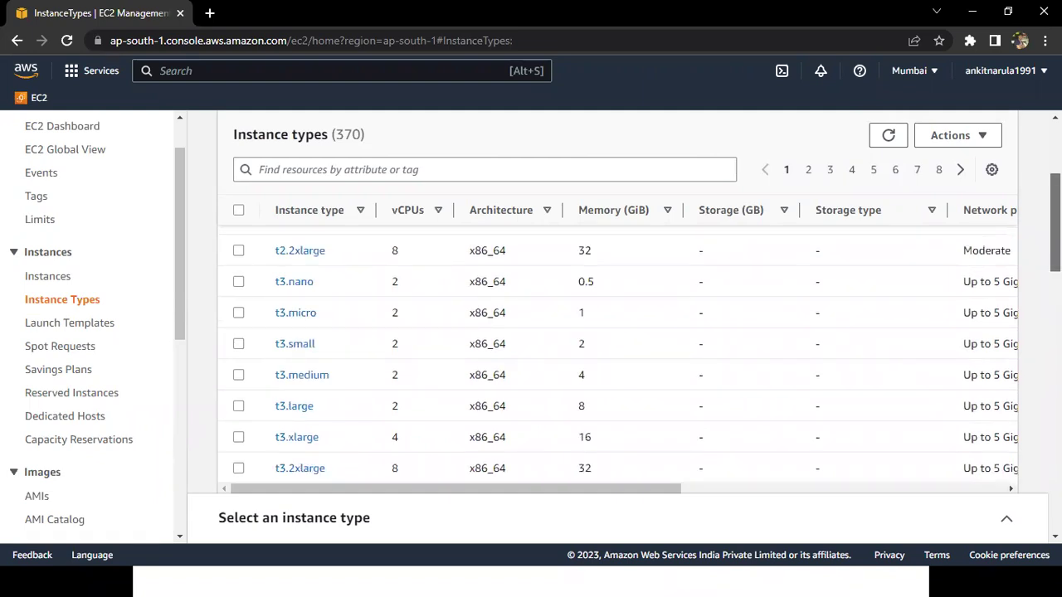
scroll(618, 357, "down", 2)
scroll(48, 286, "up", 6)
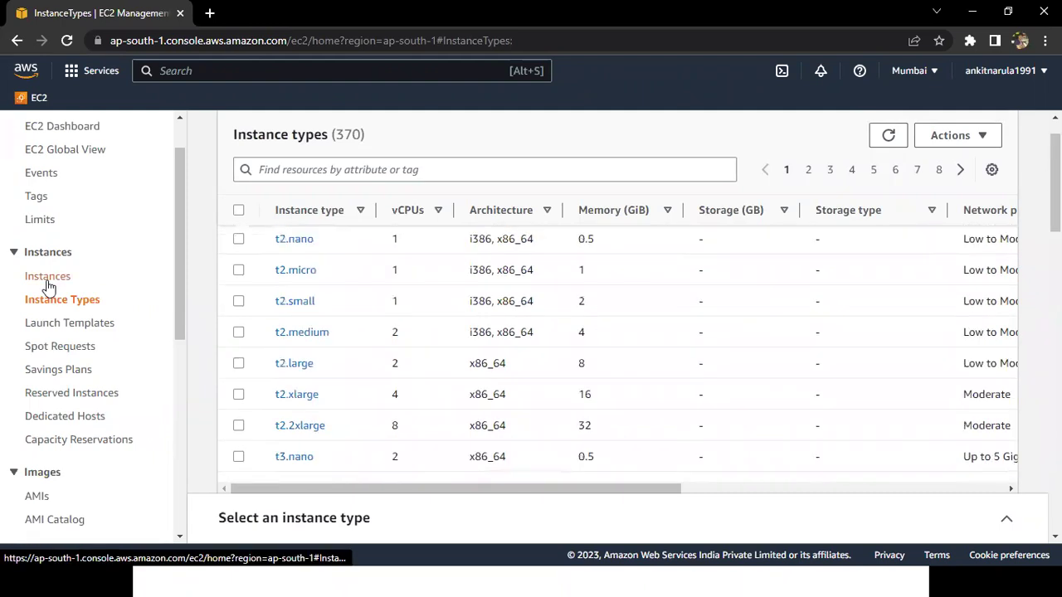
Open a new instance launch form from the Instances list and examine the t2 instance types' pricing
left_click(47, 280)
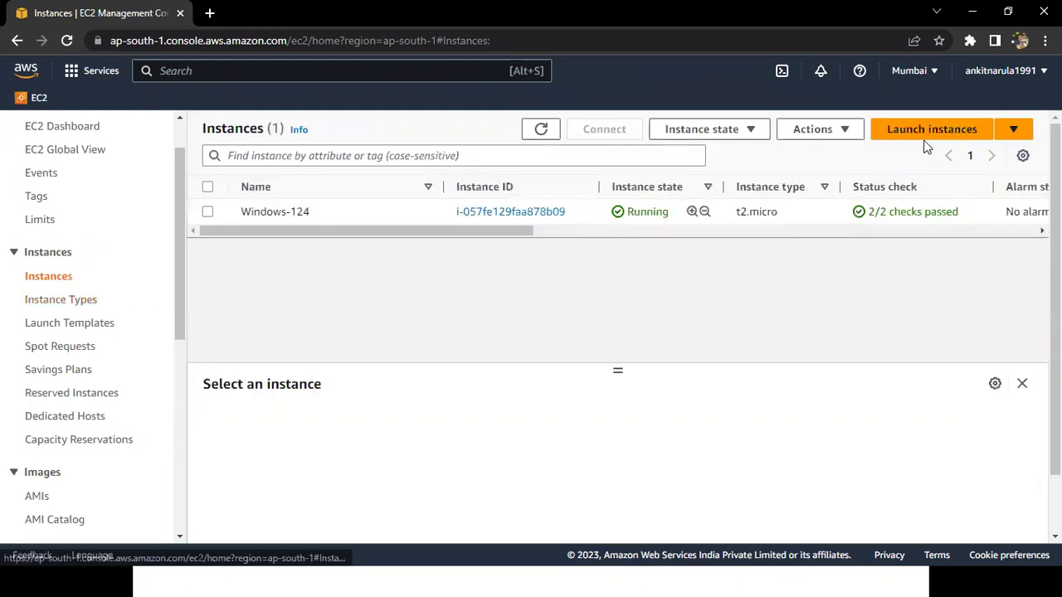
left_click(915, 132)
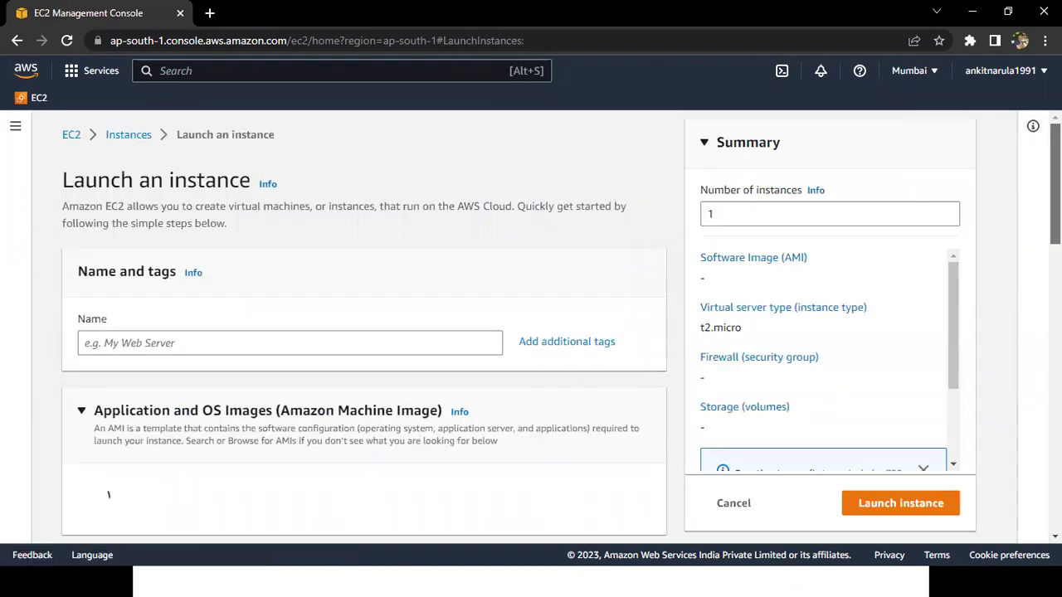
scroll(365, 323, "down", 2)
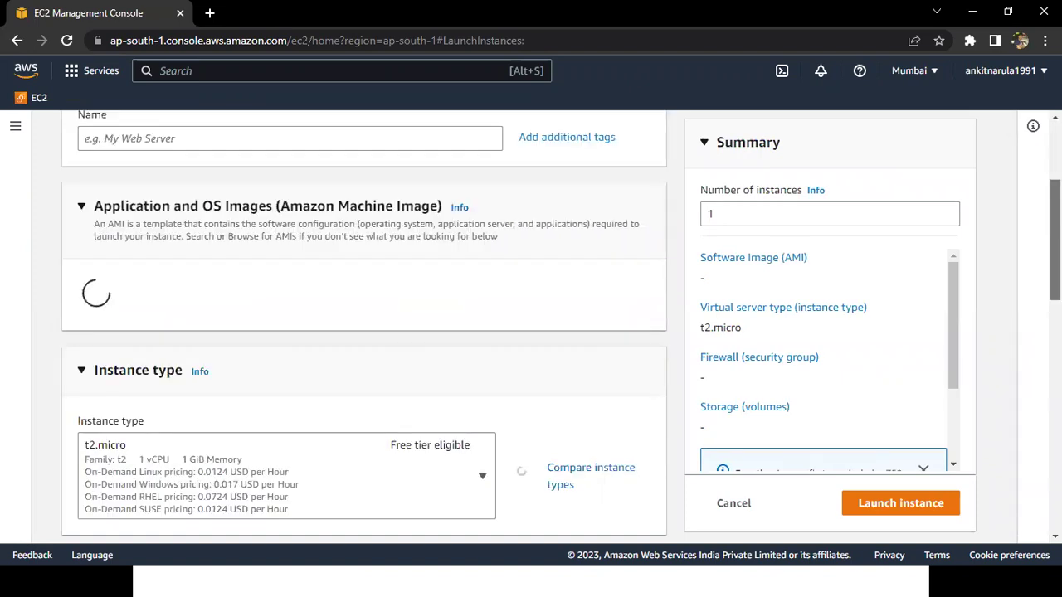
scroll(365, 332, "down", 2)
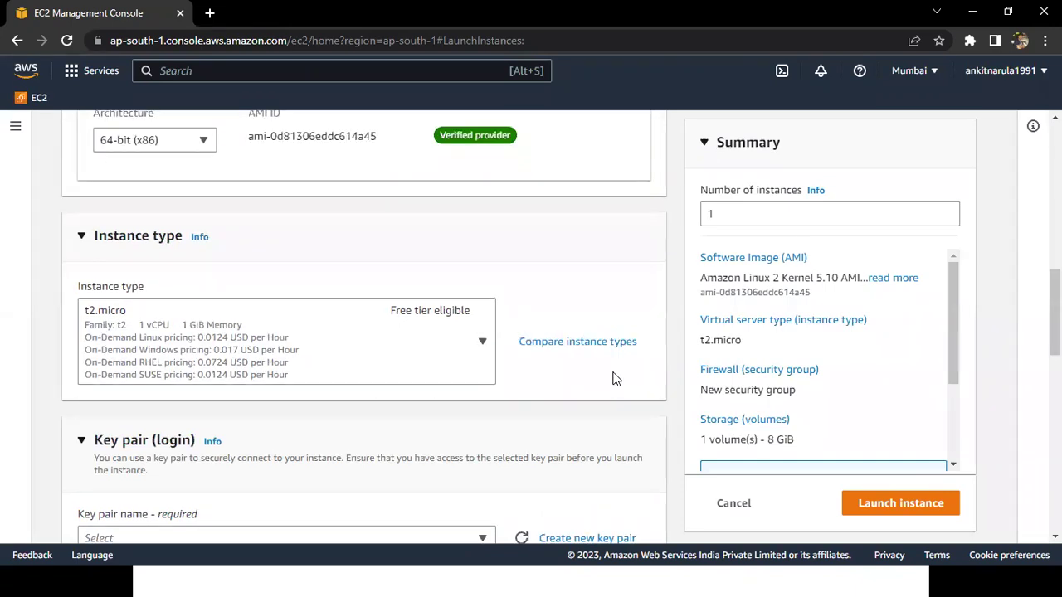
left_click(482, 343)
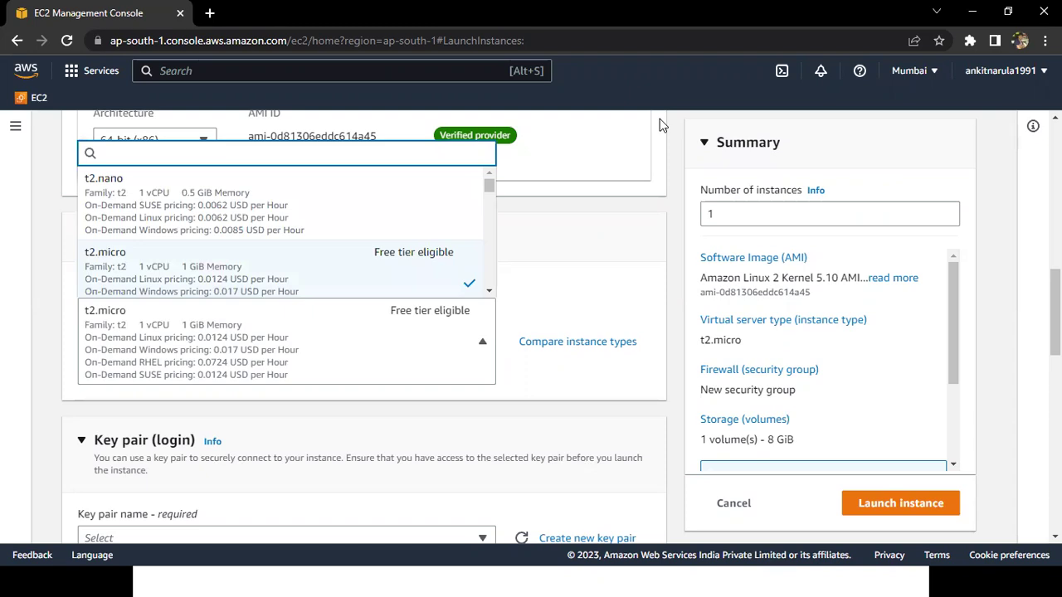
left_click(661, 125)
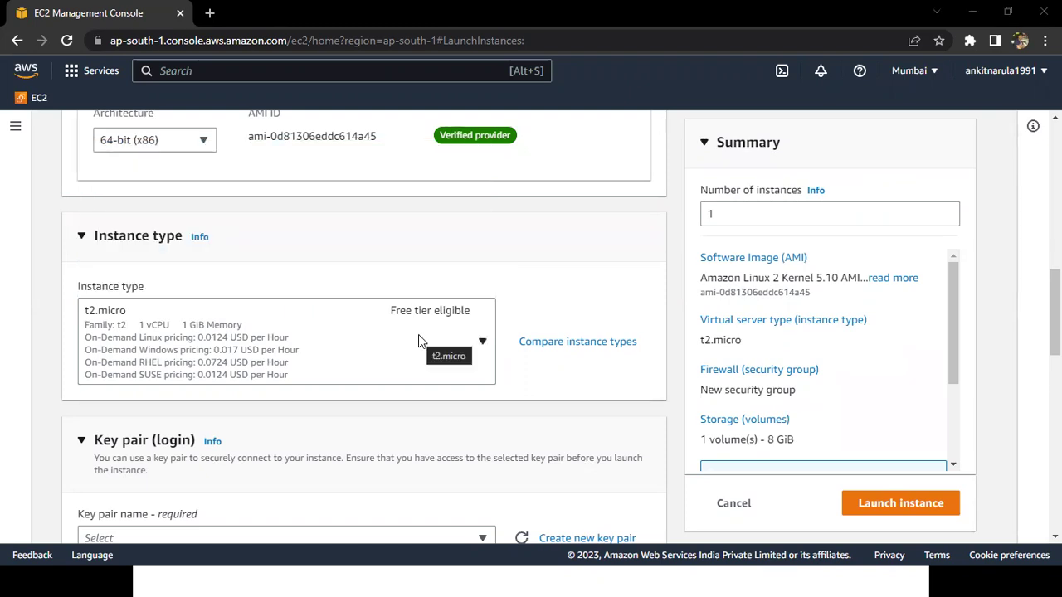
Browse the selectable instance types and their hourly pricing down to z1d.metal, keeping t2.micro, and cancel the launch form
left_click(418, 335)
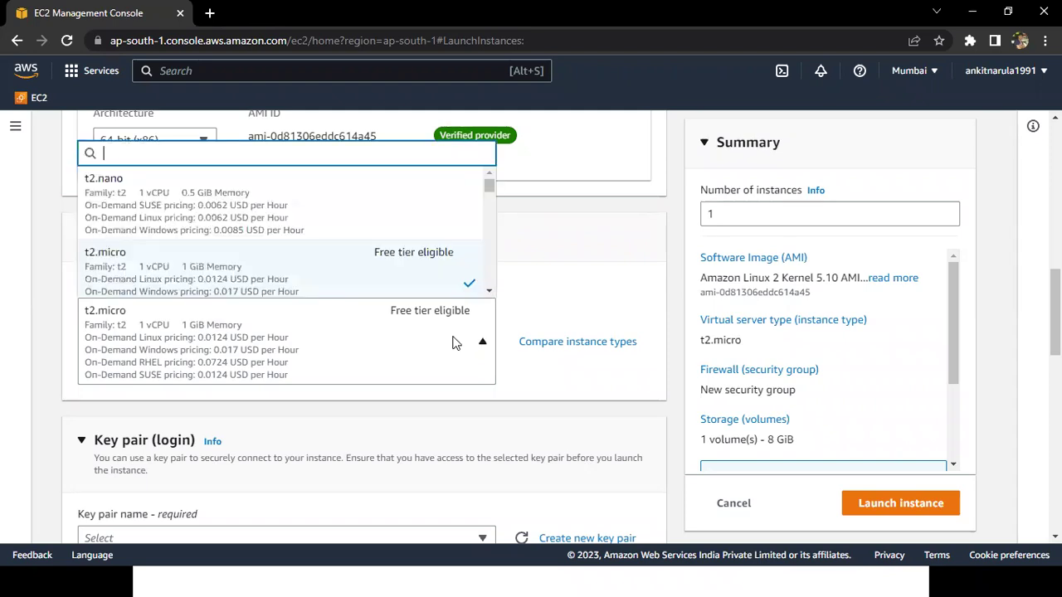
left_click(489, 294)
left_click(489, 294)
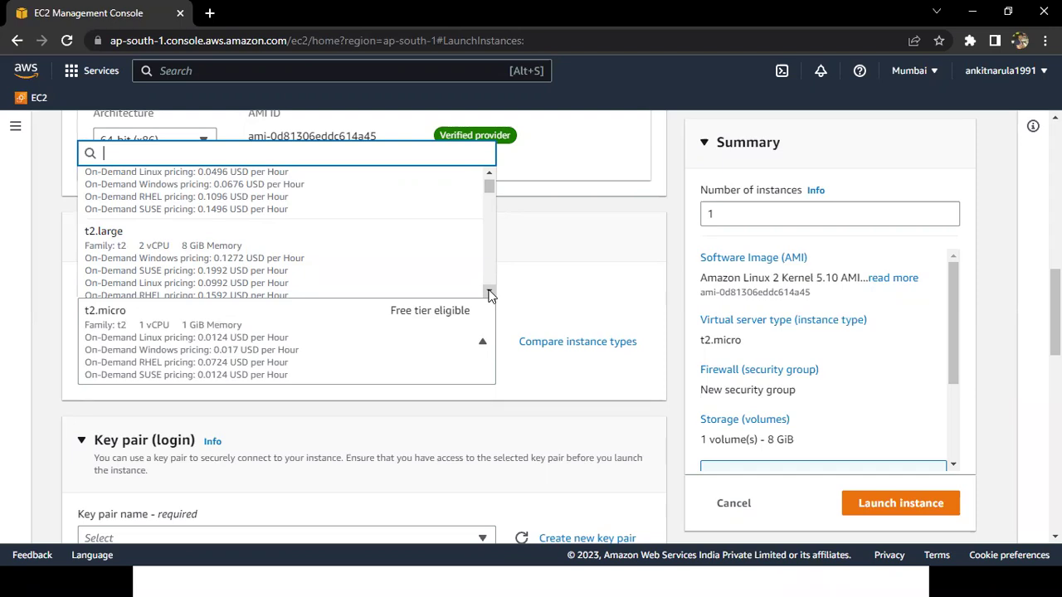
mouse_move(490, 296)
left_mouse_down()
mouse_move(490, 196)
mouse_move(497, 315)
left_mouse_up()
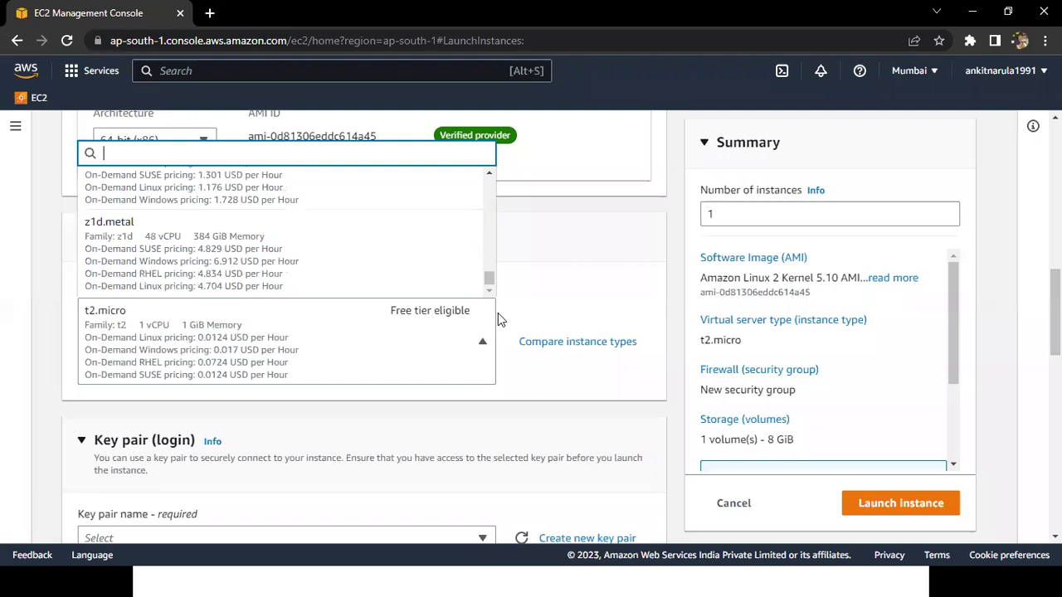
left_click(498, 320)
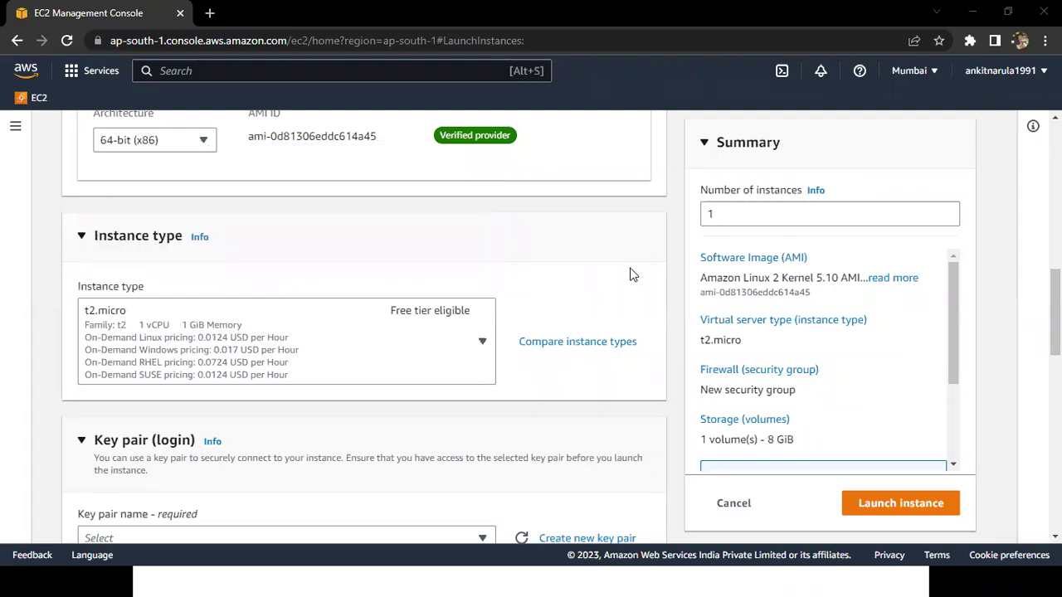
scroll(676, 446, "down", 1)
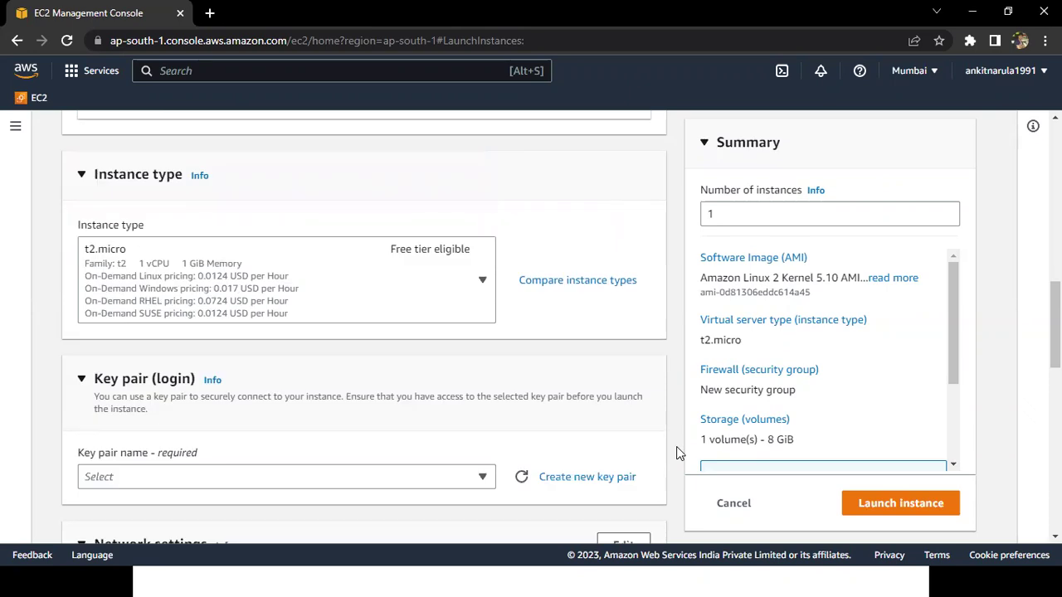
scroll(676, 453, "down", 1)
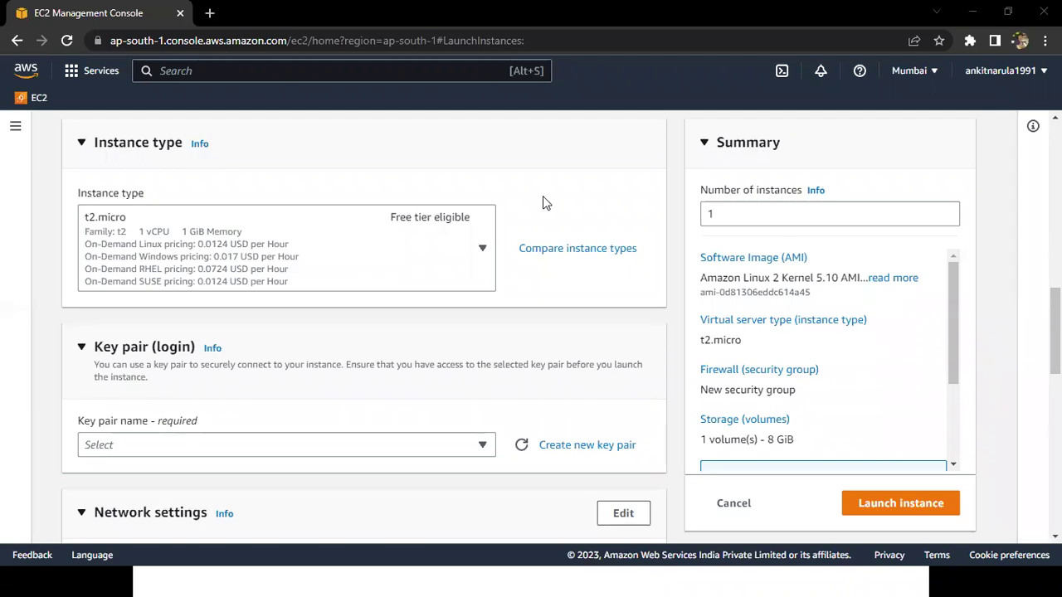
left_click(735, 503)
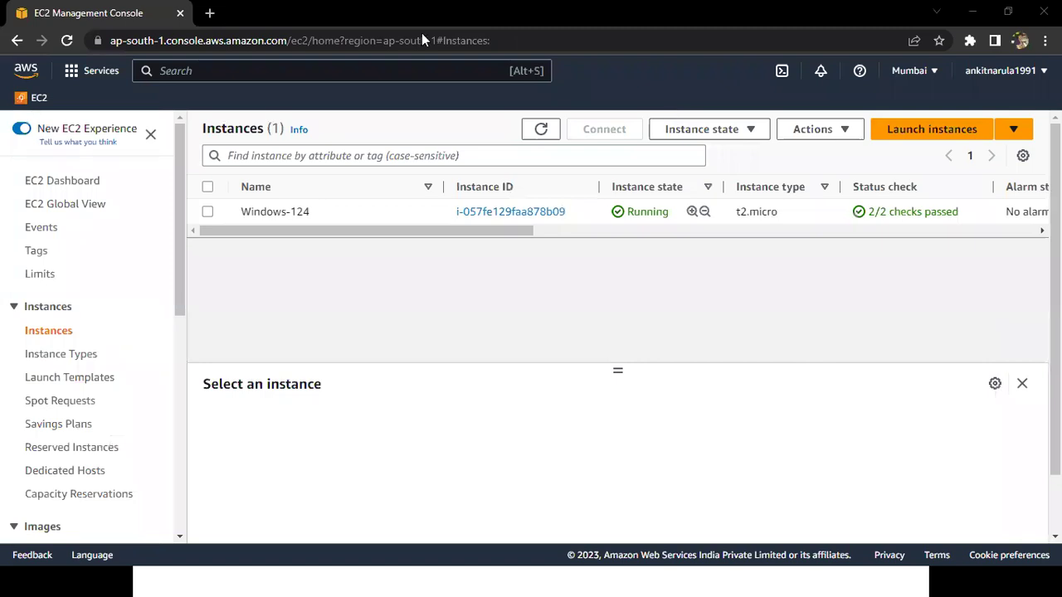
Open a new instance launch form and list the Windows images among the quick-start Amazon Machine Images
left_click(921, 133)
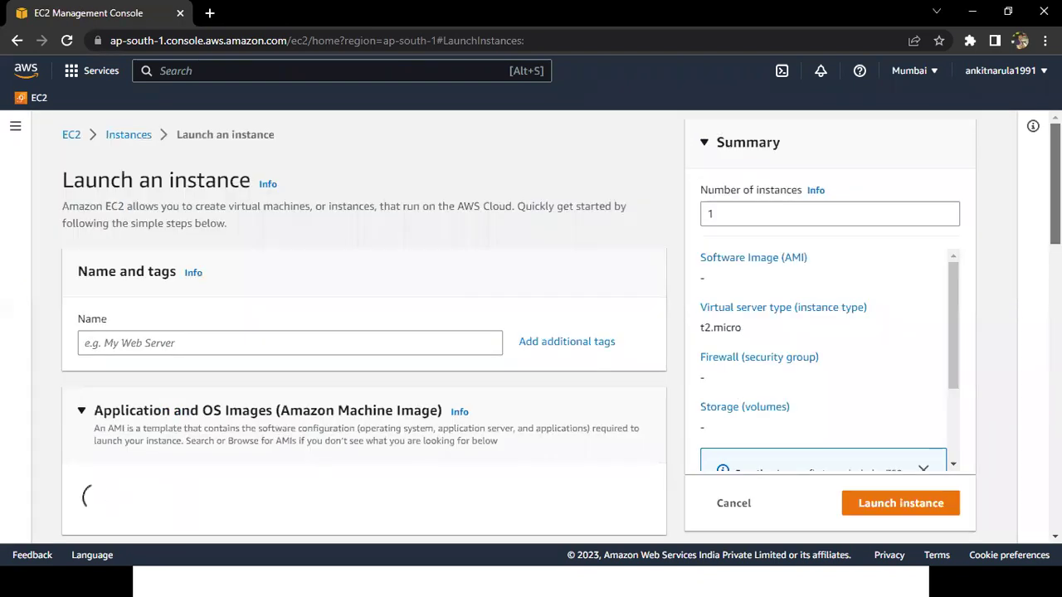
scroll(365, 332, "down", 2)
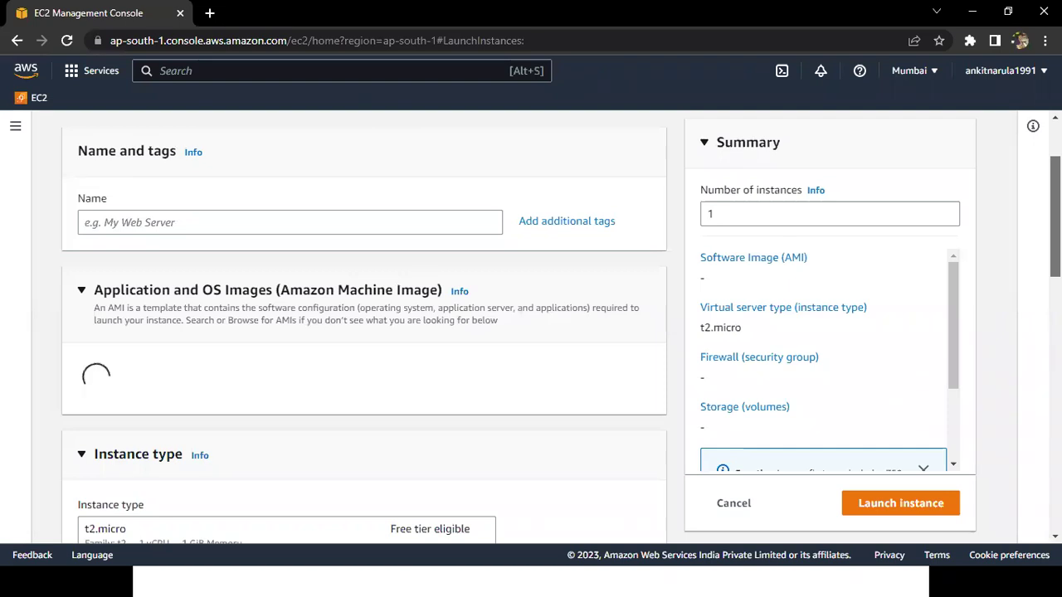
scroll(365, 332, "down", 1)
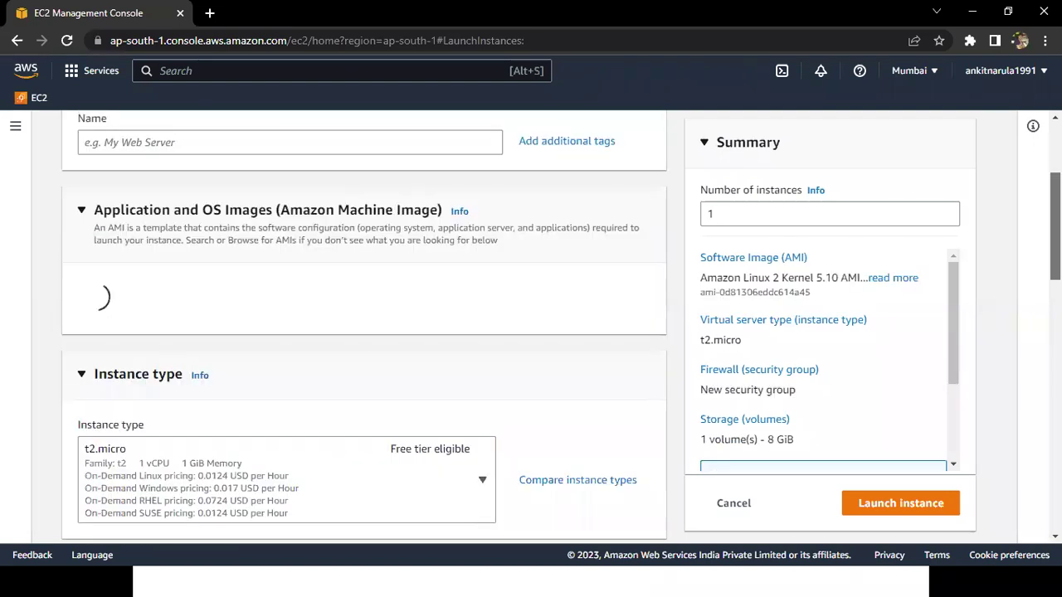
scroll(517, 296, "down", 2)
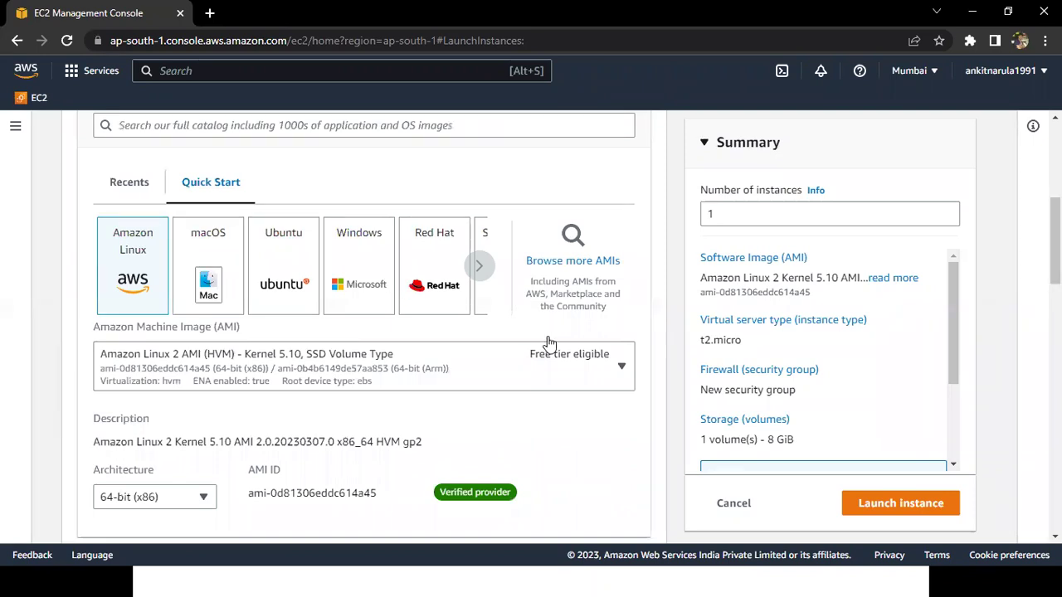
left_click(602, 379)
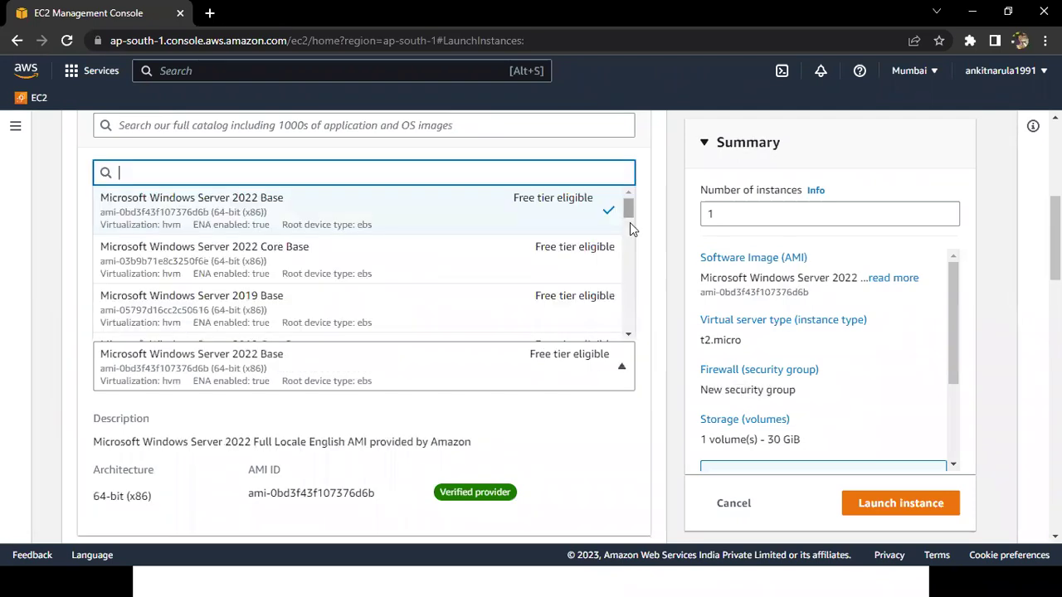
Examine the available Windows Server images, including the SQL Server editions, and close the list keeping Microsoft Windows Server 2022 Base
scroll(629, 238, "down", 2)
scroll(633, 282, "down", 2)
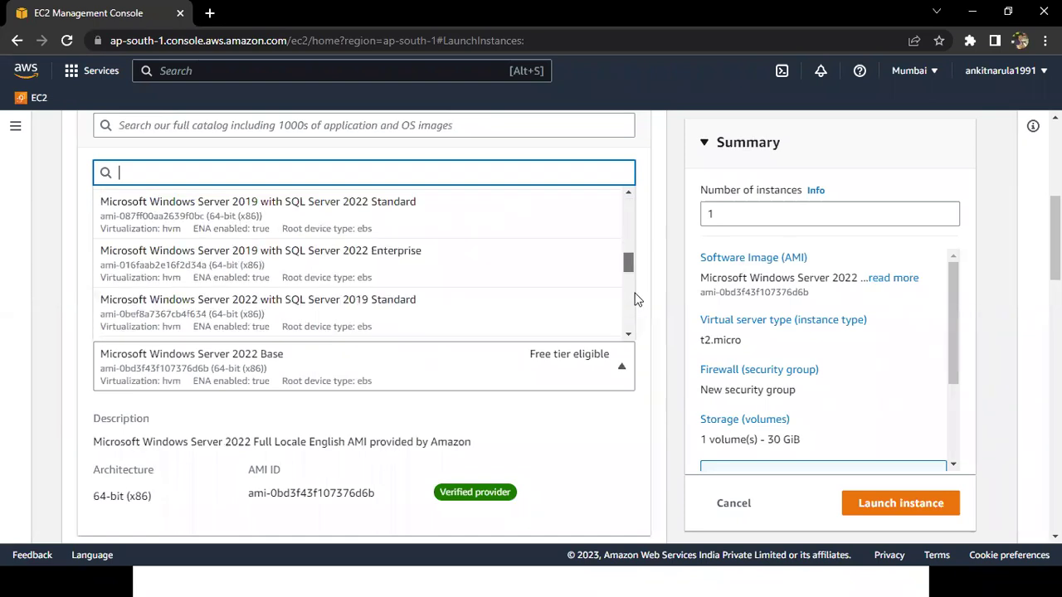
scroll(633, 332, "down", 2)
scroll(632, 340, "down", 1)
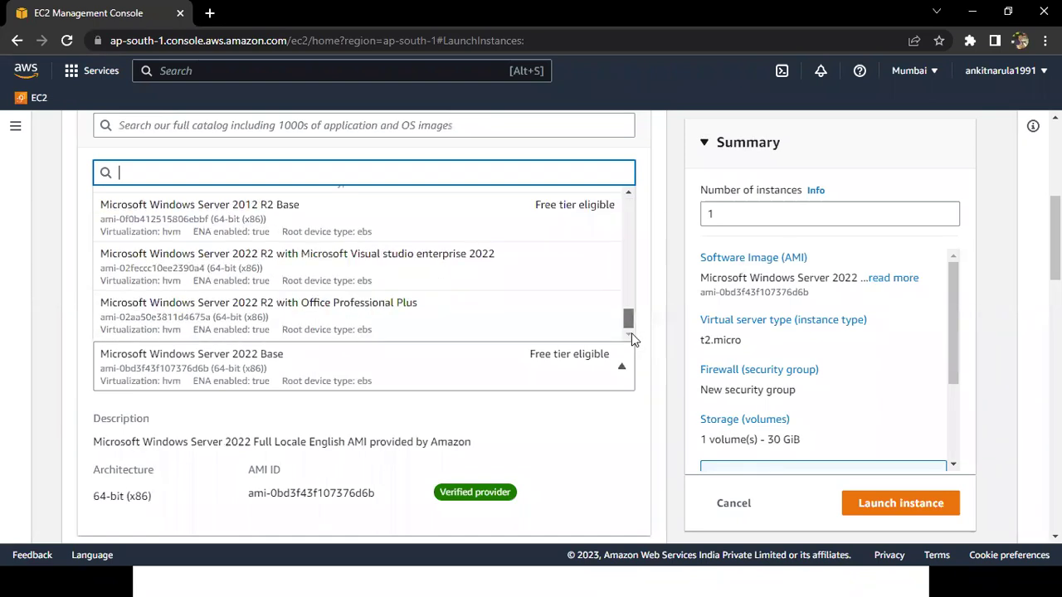
scroll(628, 233, "up", 3)
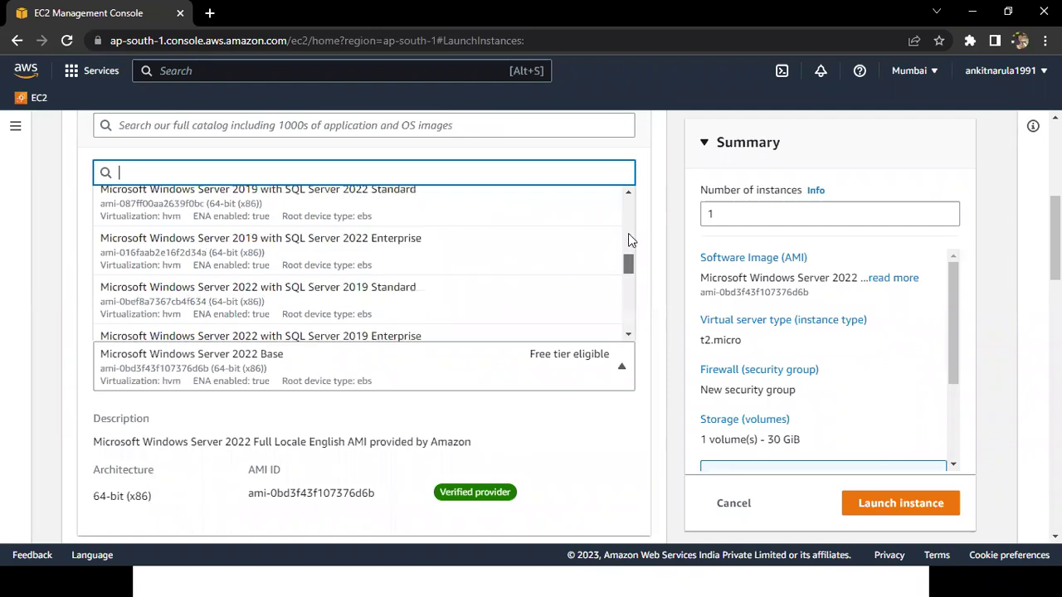
scroll(630, 211, "up", 5)
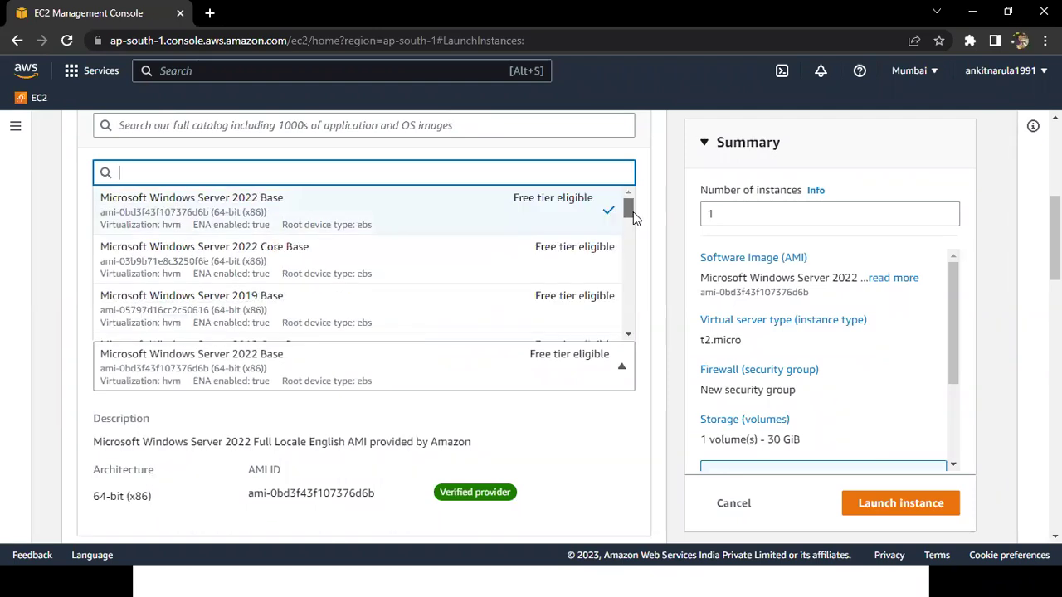
left_click(673, 268)
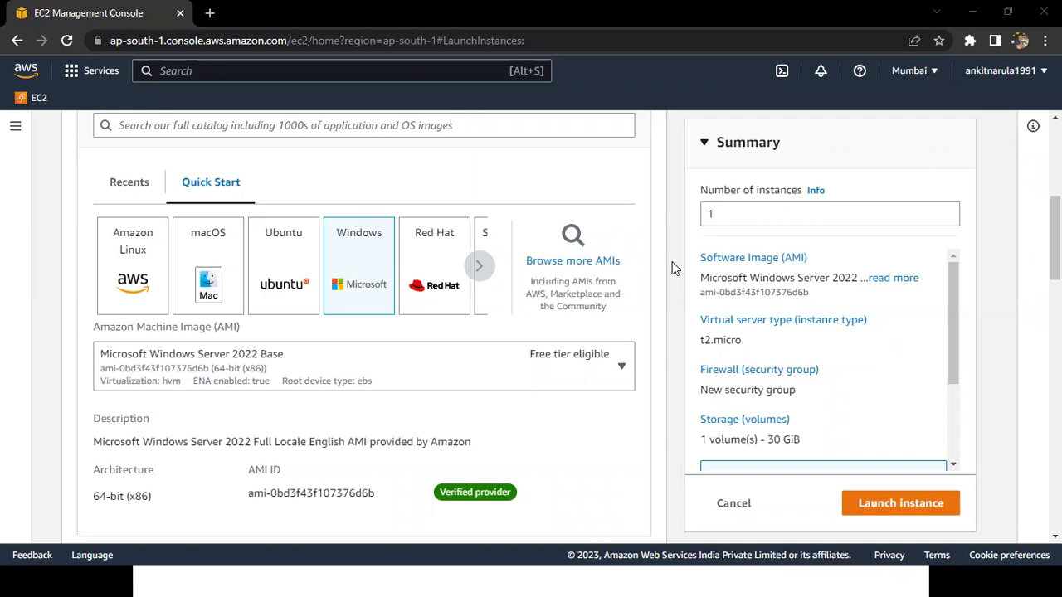
Choose Red Hat as the operating system and examine its machine images, keeping Red Hat Enterprise Linux 9 (HVM)
left_click(442, 276)
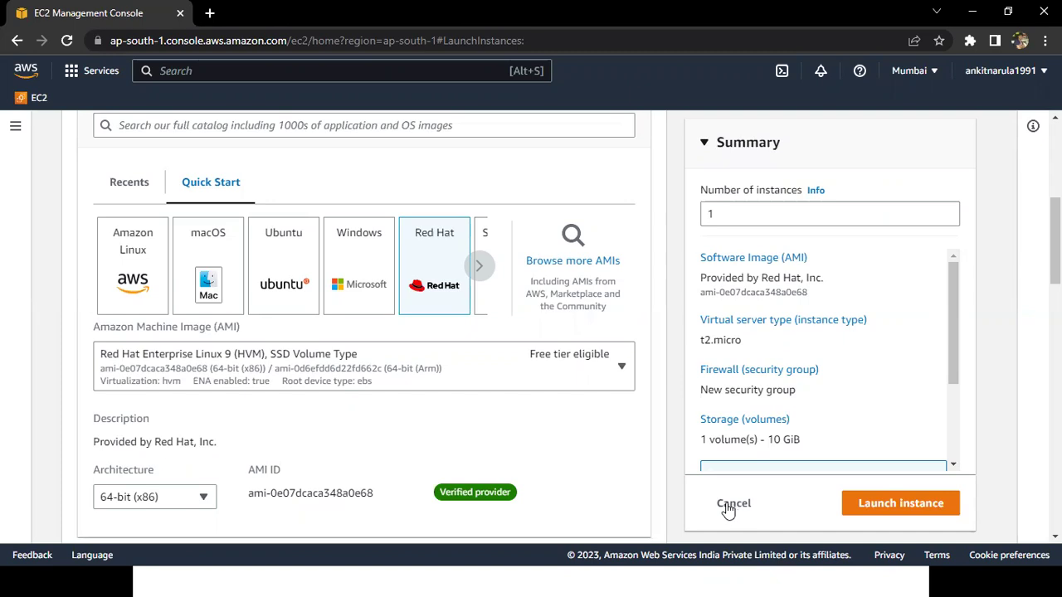
left_click(622, 371)
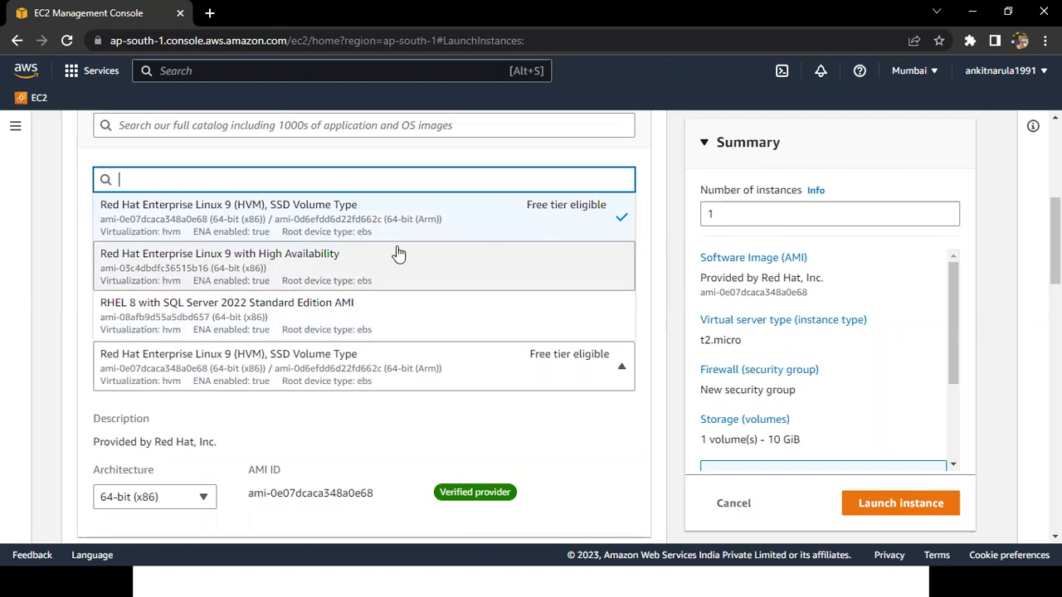
left_click(673, 355)
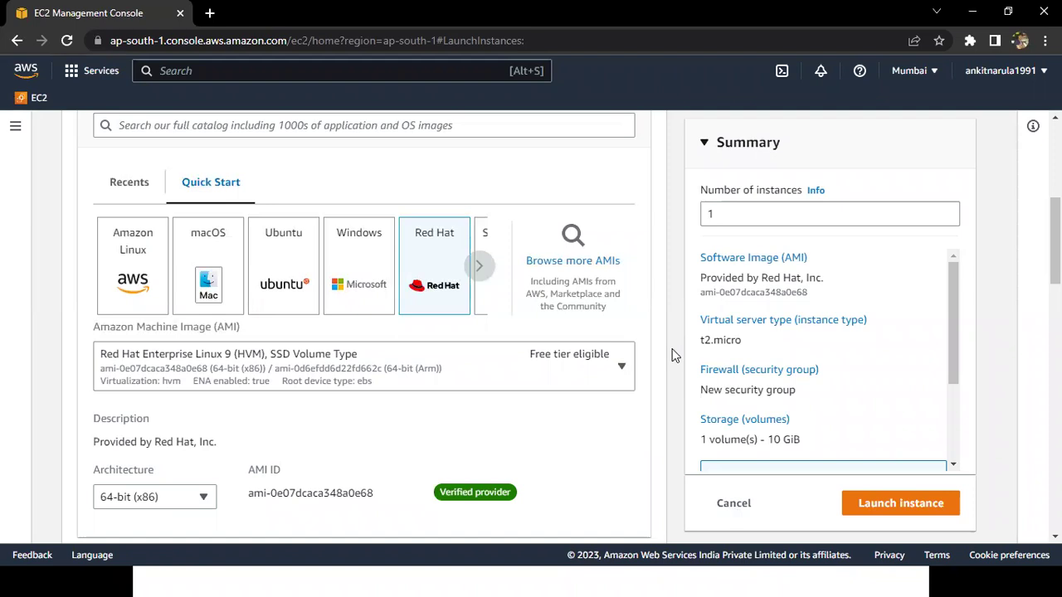
View the amazon.in storefront in a separate browser tab, and cancel the instance launch form after returning
key("ctrl+t")
type("amazon.in")
key("Return")
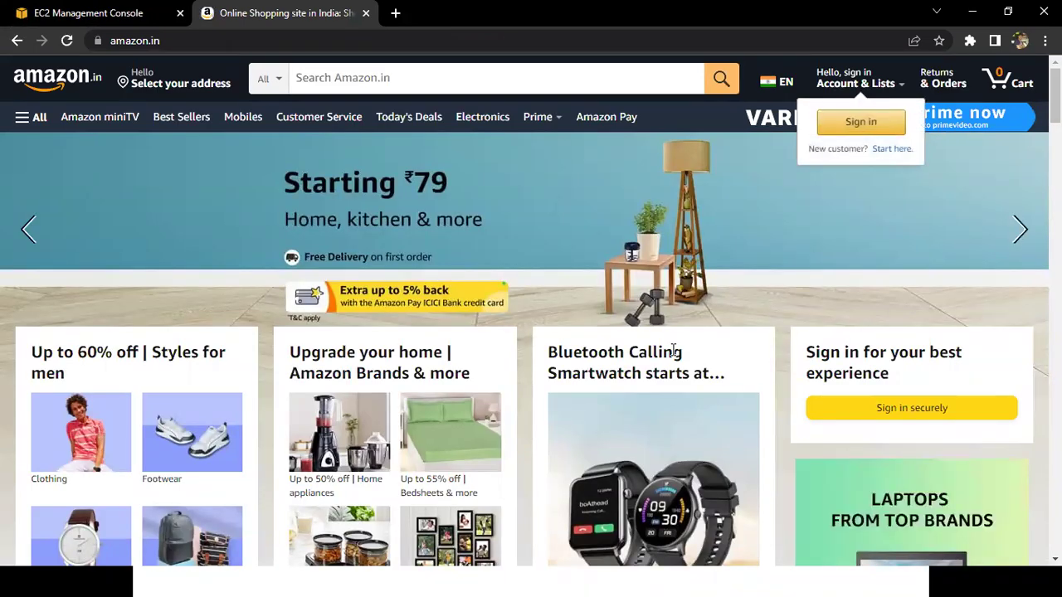
key("ctrl+w")
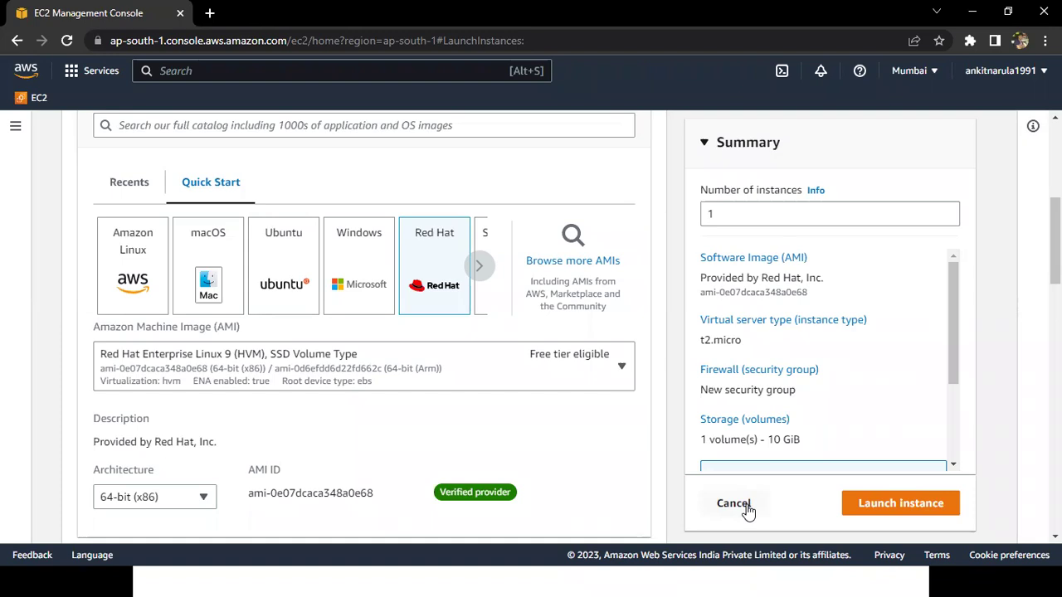
left_click(733, 503)
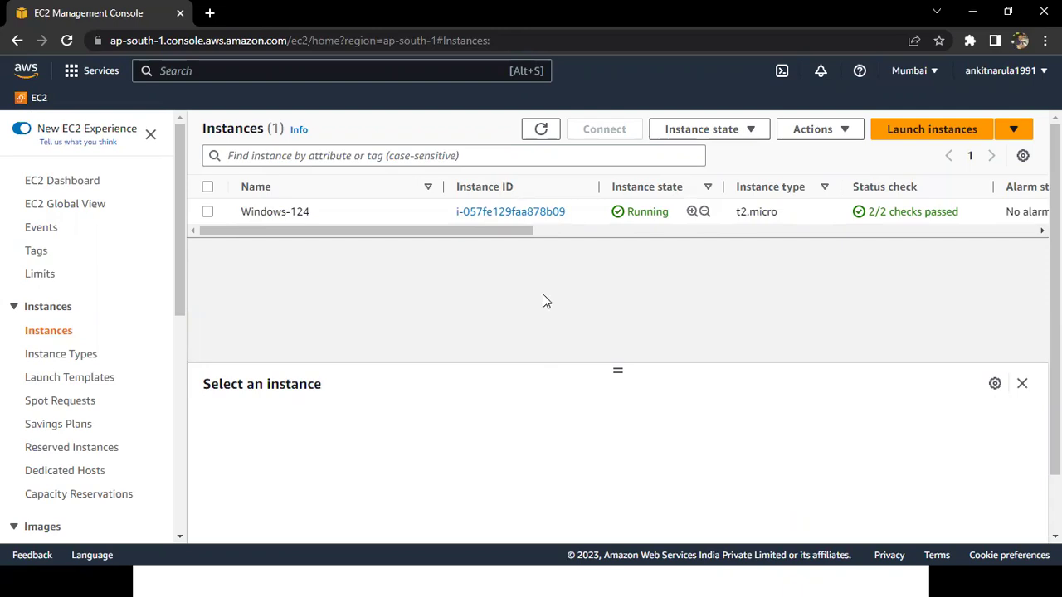
Switch to the PowerPoint slide show and advance to the Terminate/ Stop the Instance slide
key("alt+Tab")
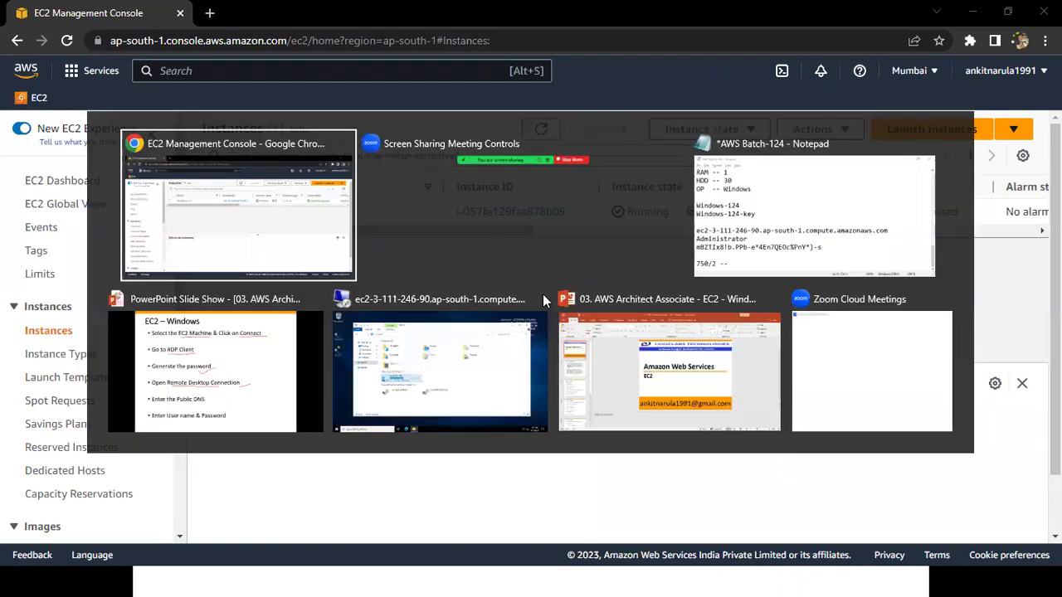
key("alt+Tab")
key("alt+Tab")
key("alt+Tab")
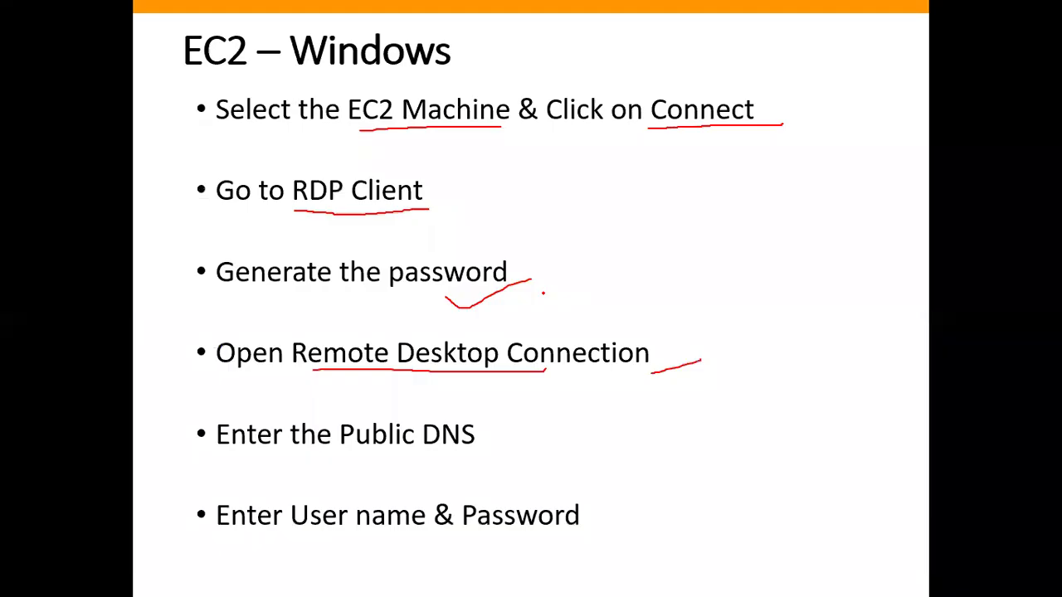
key("Right")
key("Left")
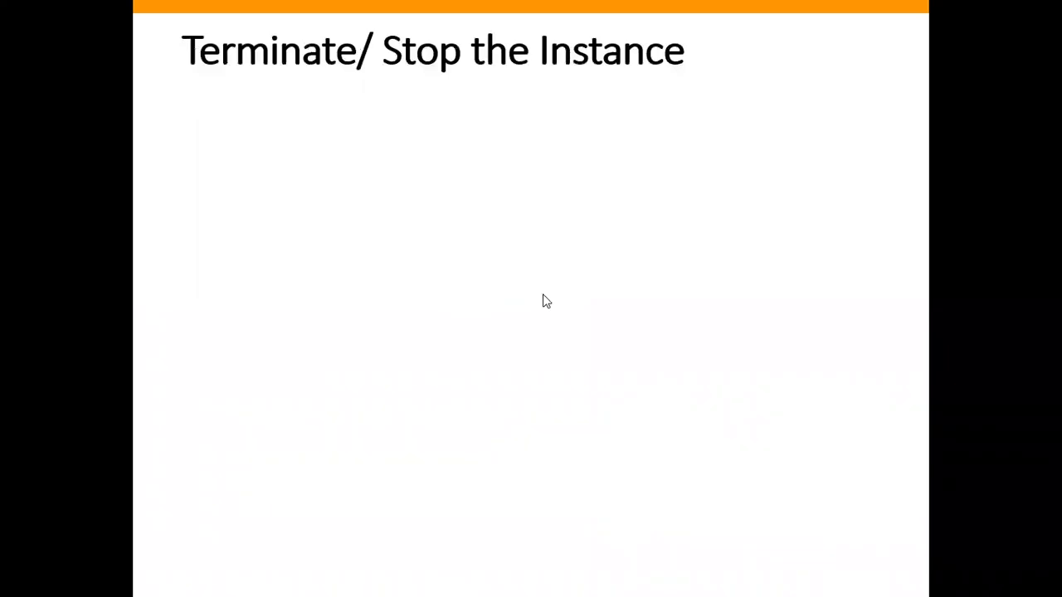
Close the remote desktop session to the EC2 instance, and underline the "Select the Instance" bullet on the slide
key("alt+Tab")
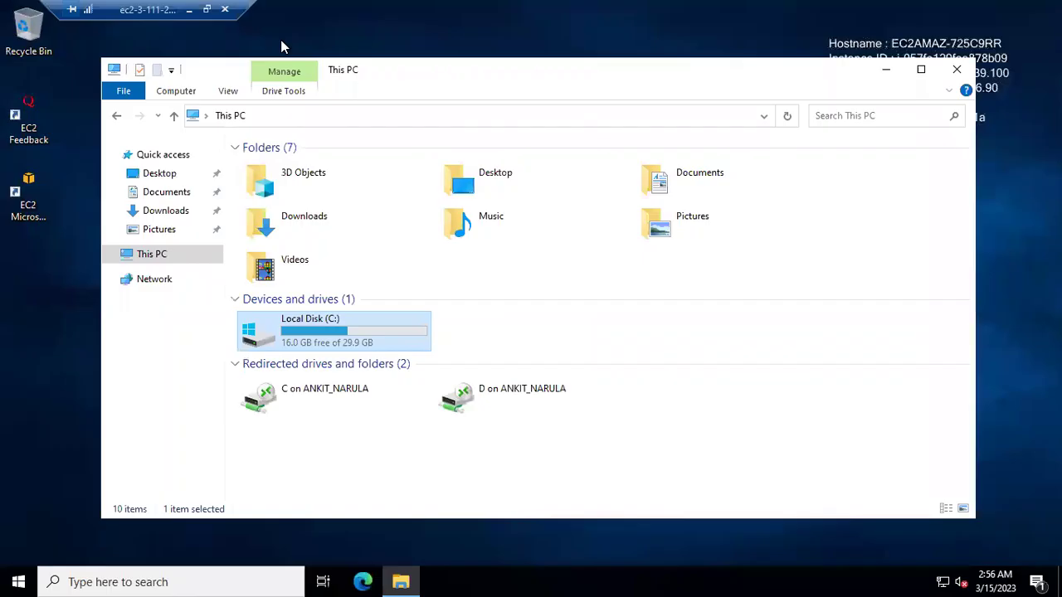
left_click(225, 9)
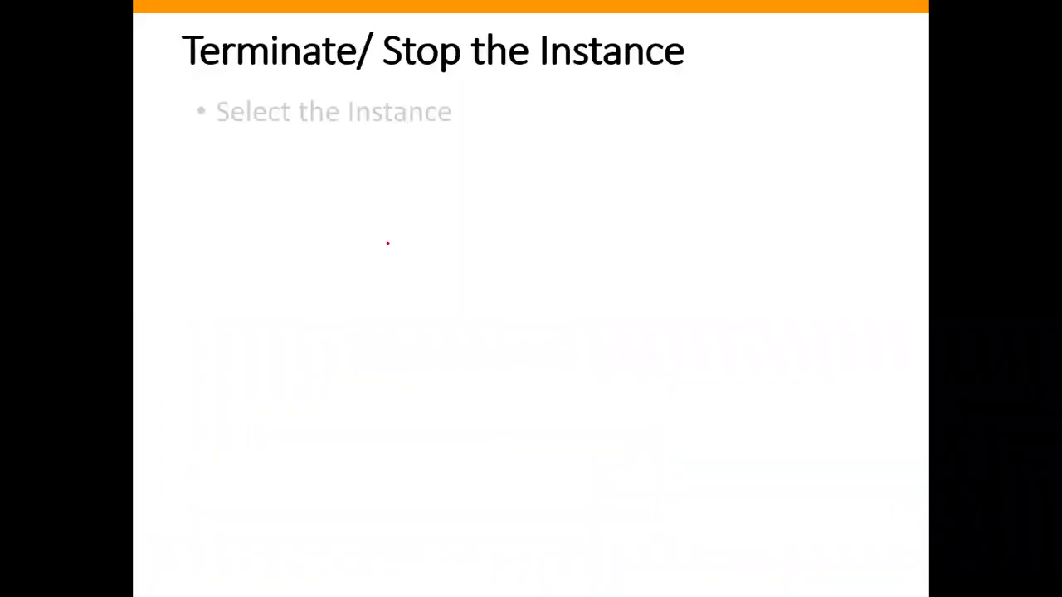
left_click_drag(283, 140, 413, 137)
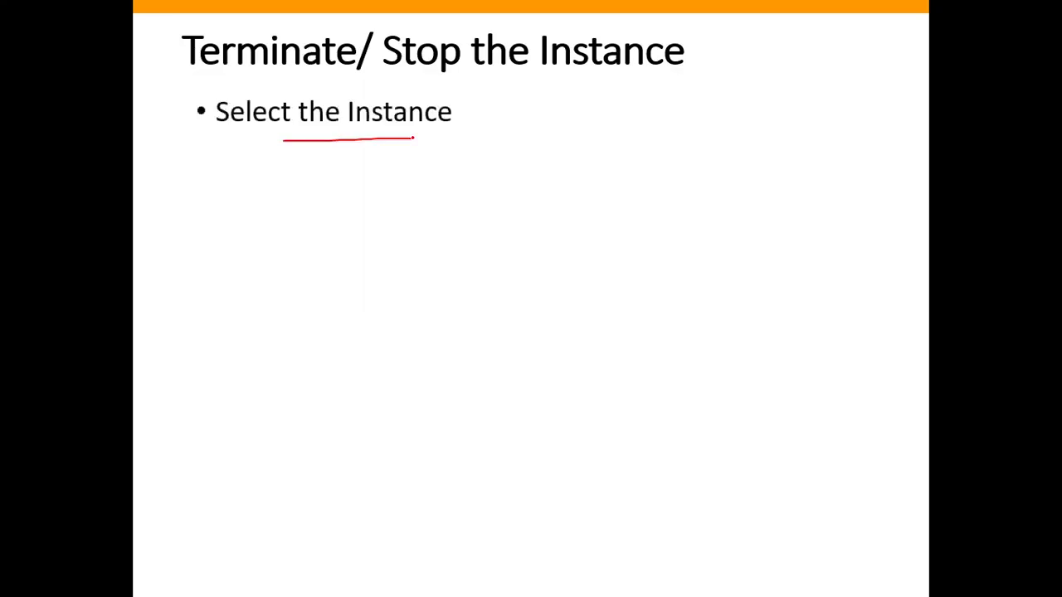
Switch back to the EC2 console in Chrome and terminate the Windows-124 instance
key("alt+Tab")
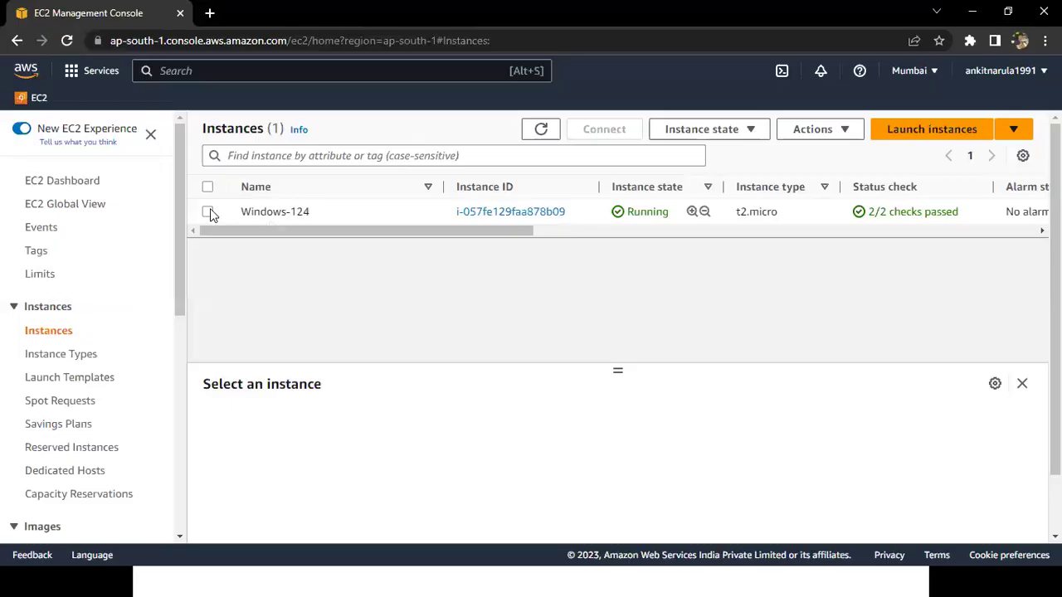
left_click(662, 213)
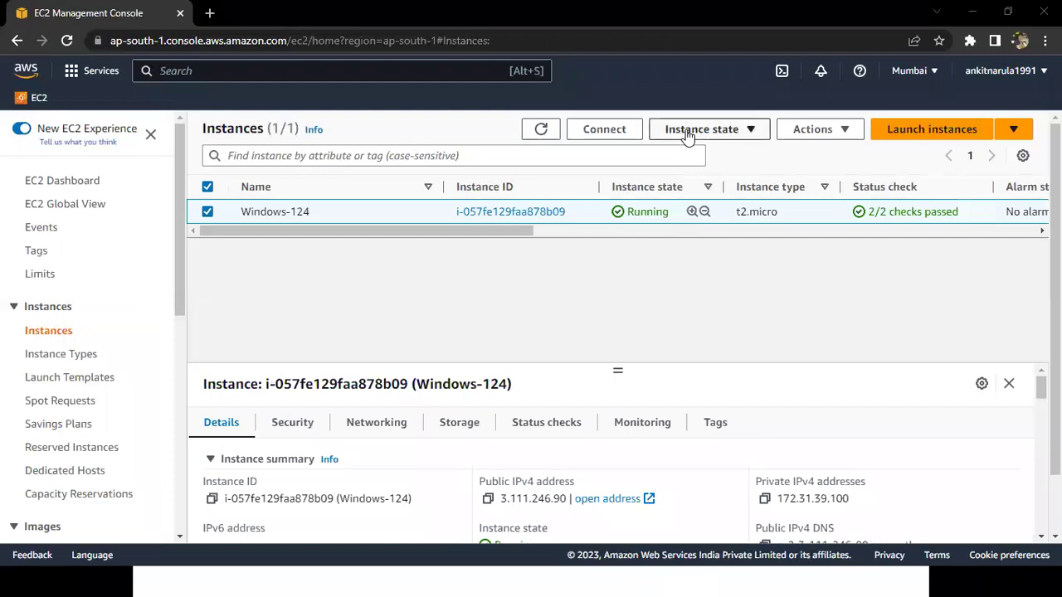
left_click(688, 133)
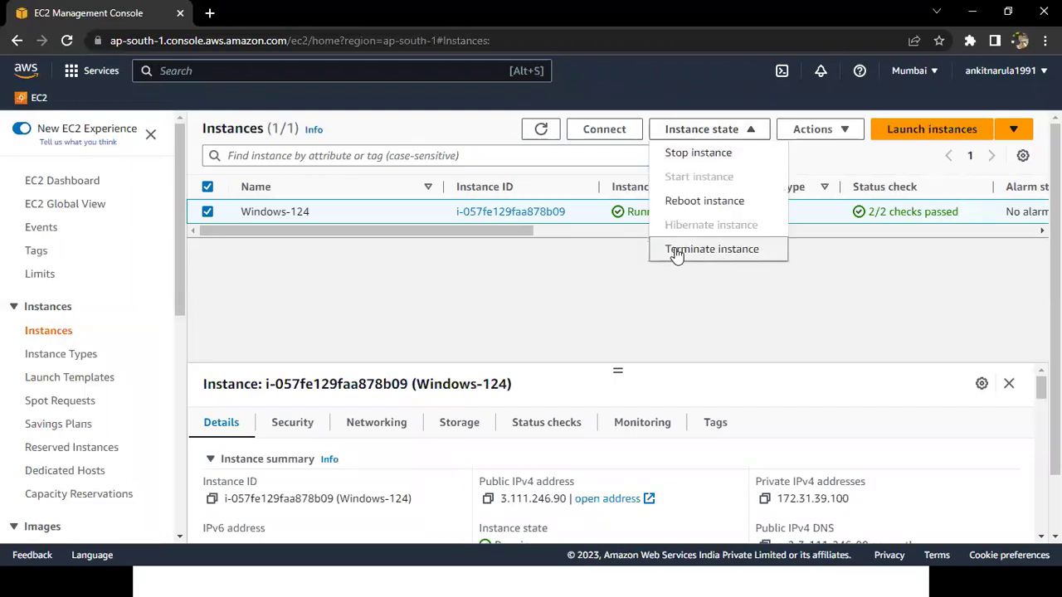
left_click(727, 252)
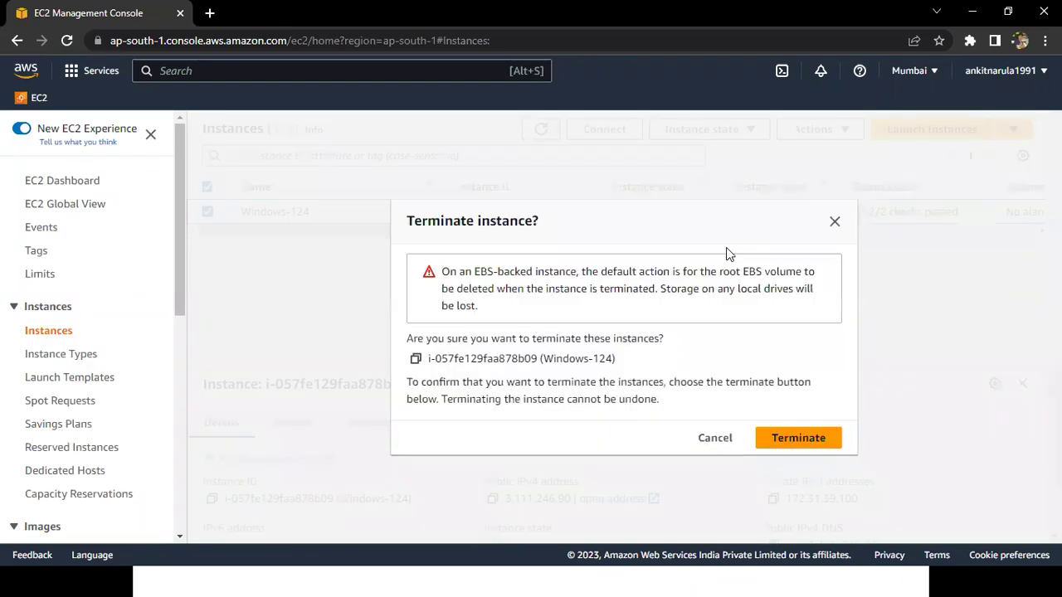
left_click(817, 439)
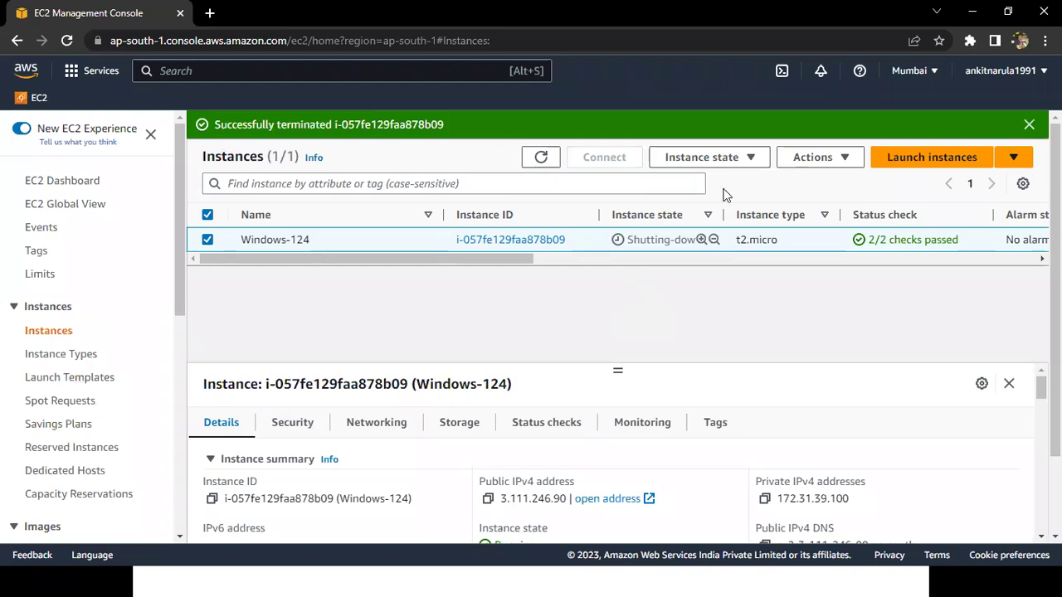
Refresh the Instances list repeatedly to check the state of Windows-124
left_click(540, 162)
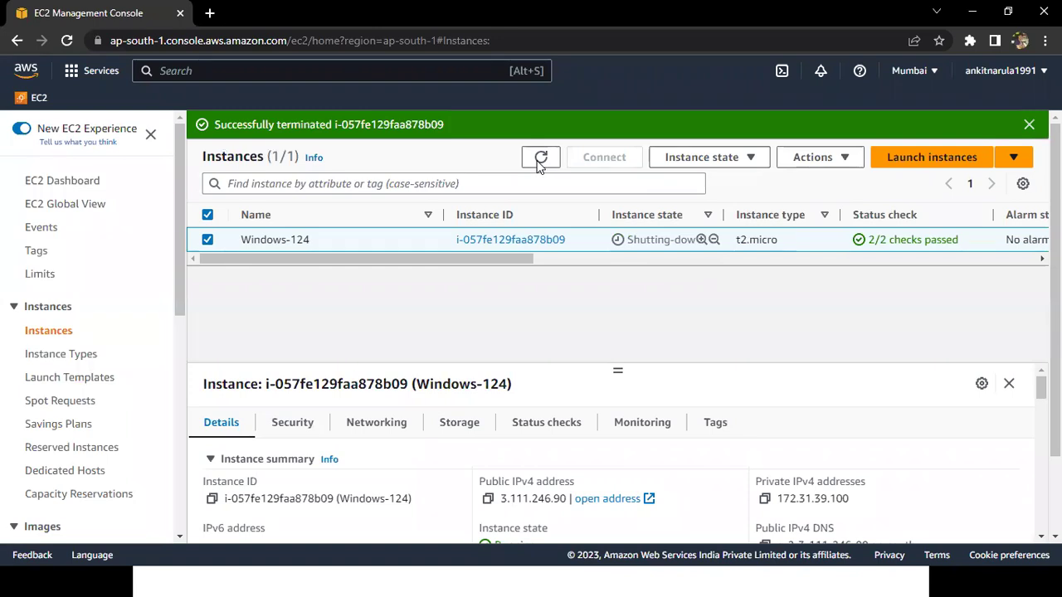
left_click(540, 162)
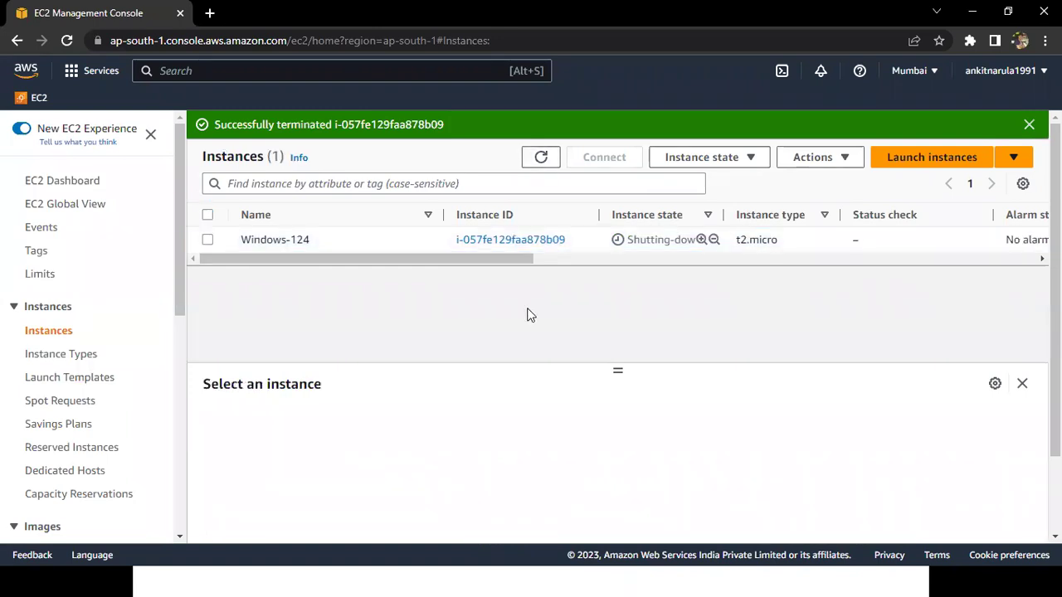
left_click(541, 161)
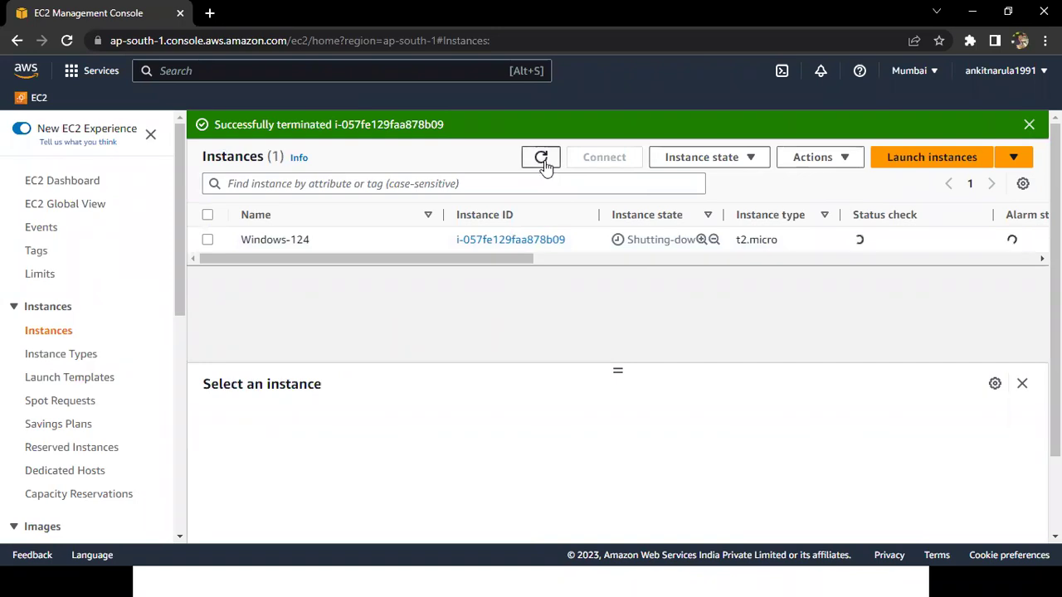
left_click(541, 160)
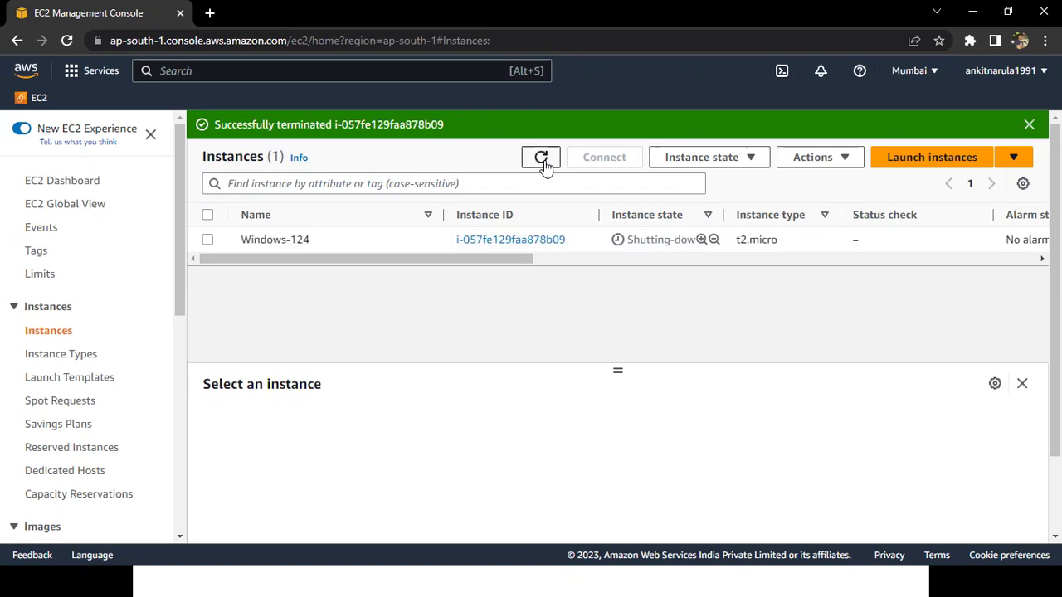
left_click(541, 159)
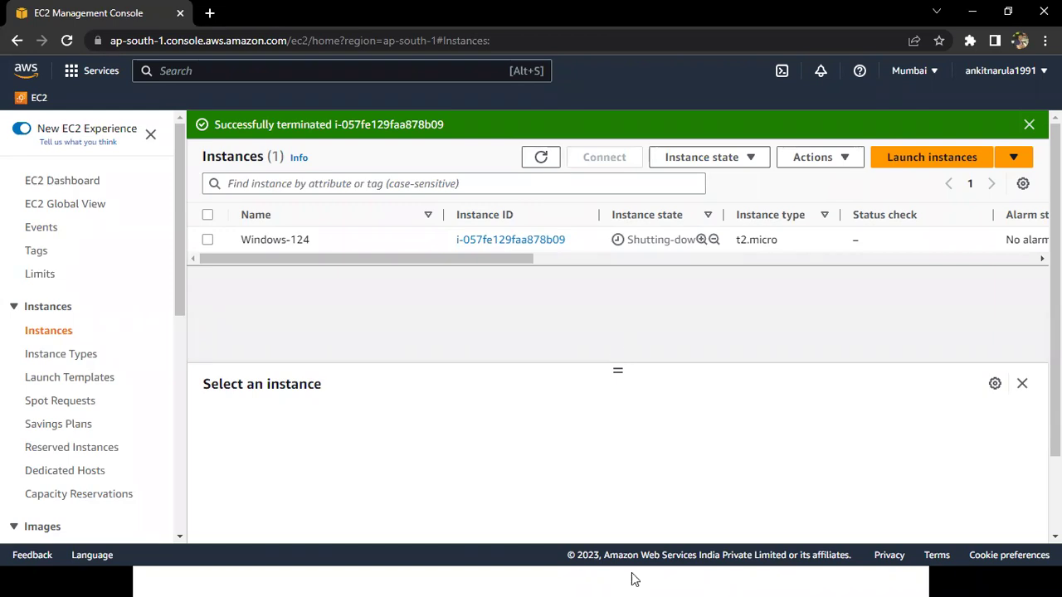
Return to the PowerPoint slide show and reveal the instance termination steps up to "Click on Stop/ Terminate"
key("super")
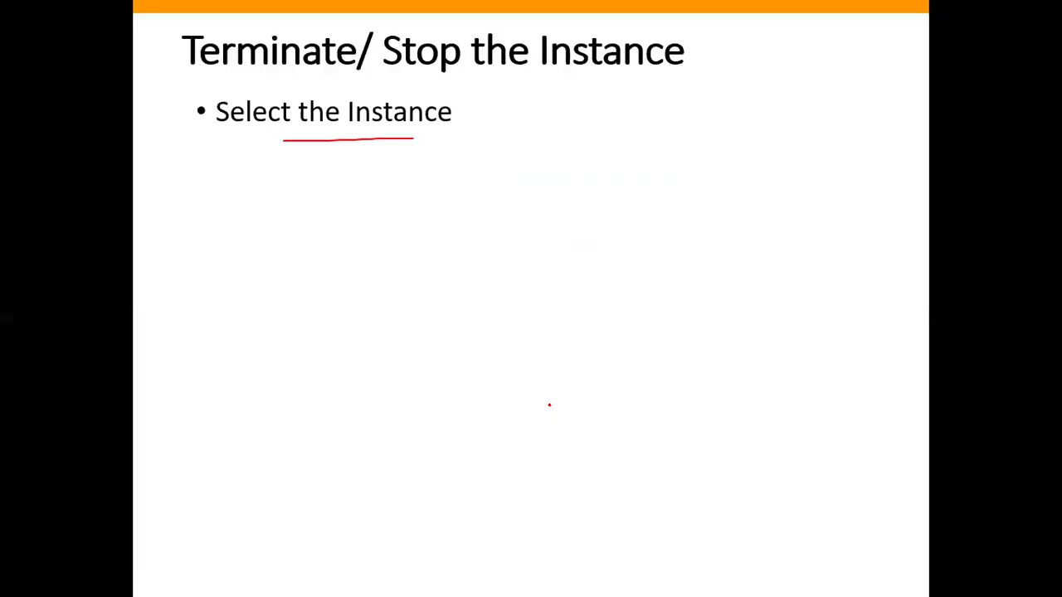
key("Right")
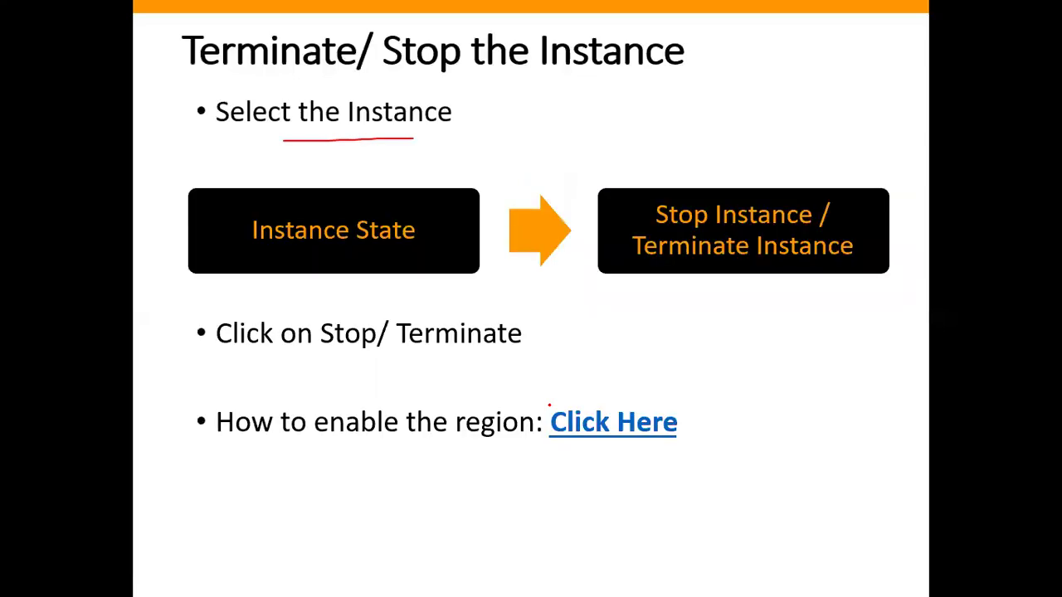
key("Left")
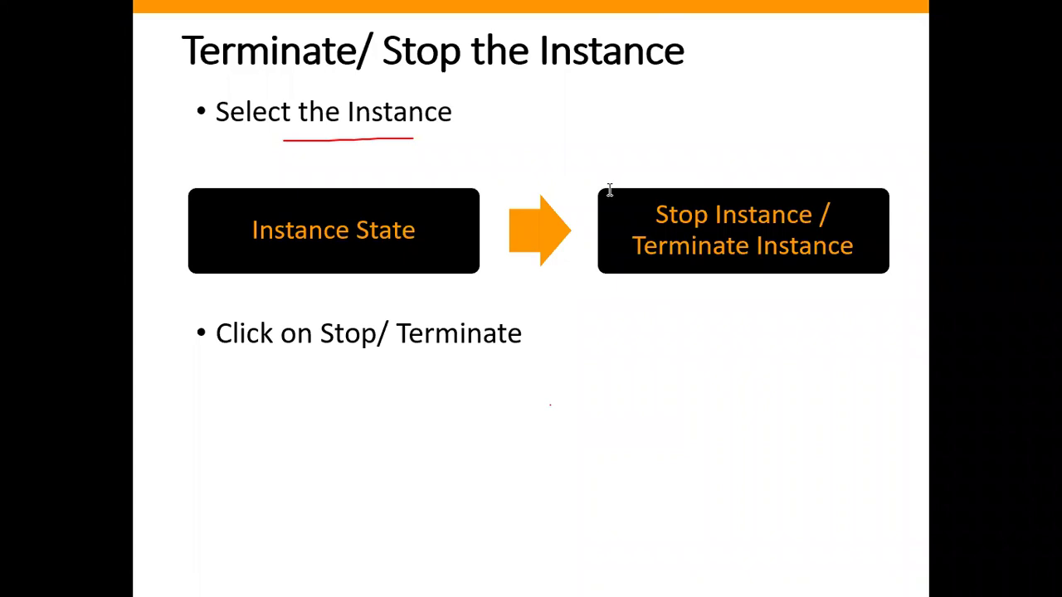
Switch to the AWS Batch-124 notes in Notepad and go back up to the contact email and course content lines
key("alt+Tab")
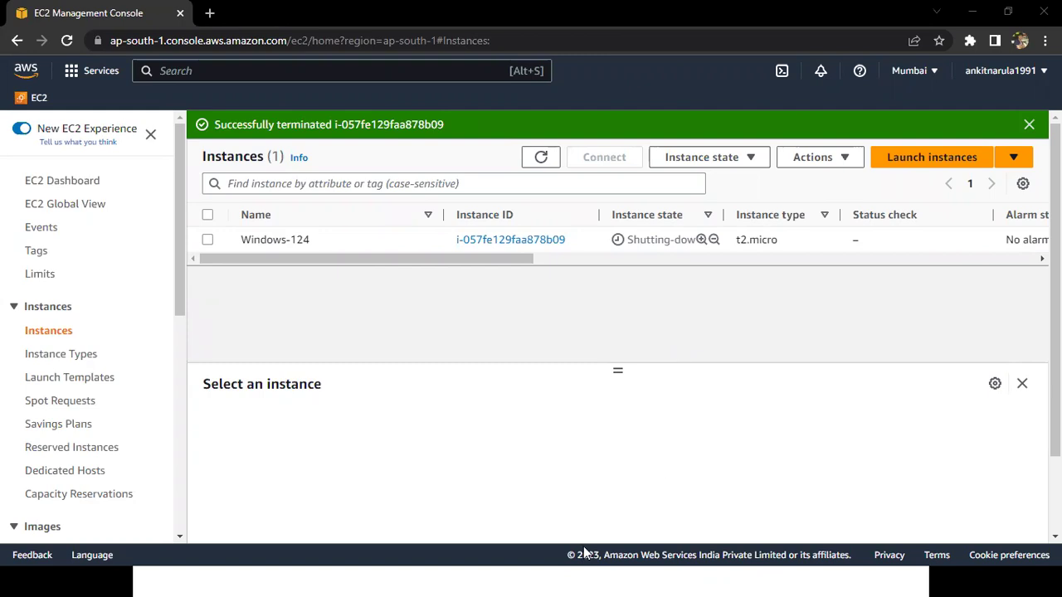
key("super")
key("alt+Tab")
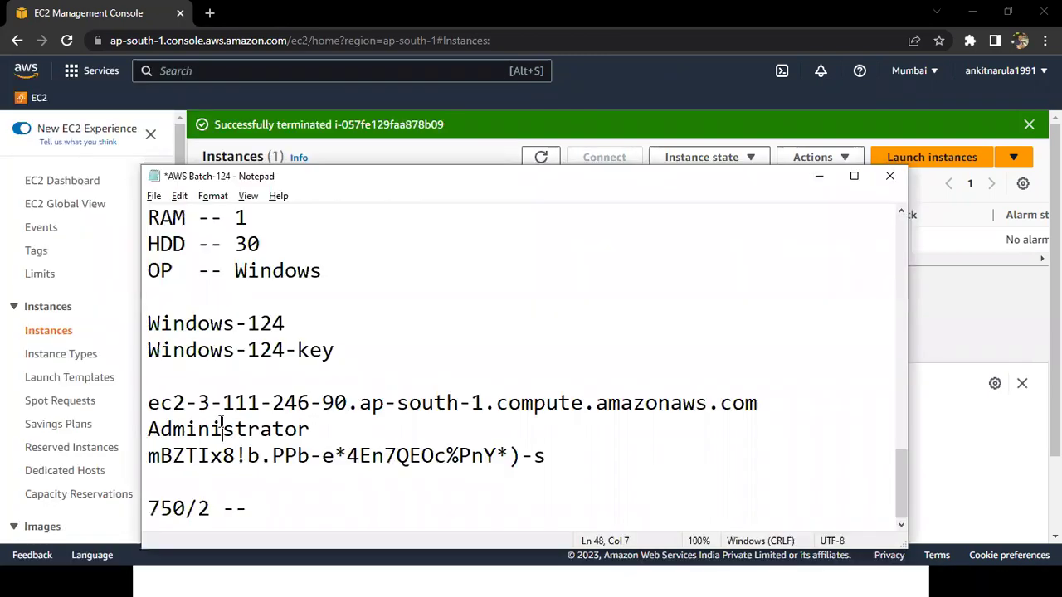
key("Page_Up")
key("Page_Up")
left_click(192, 399)
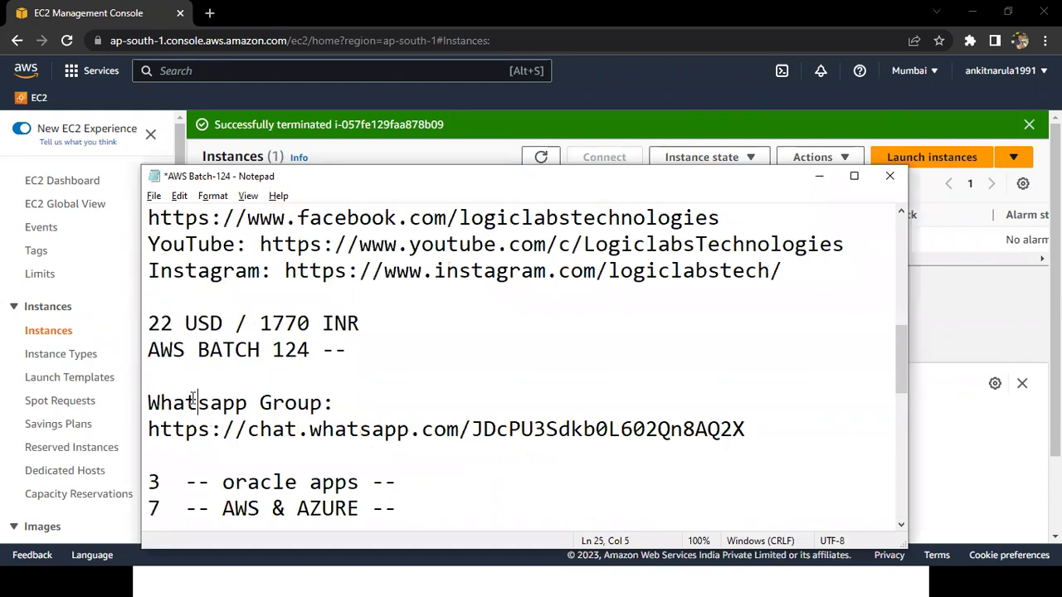
key("Page_Up")
key("Up")
key("Up")
key("Up")
key("Up")
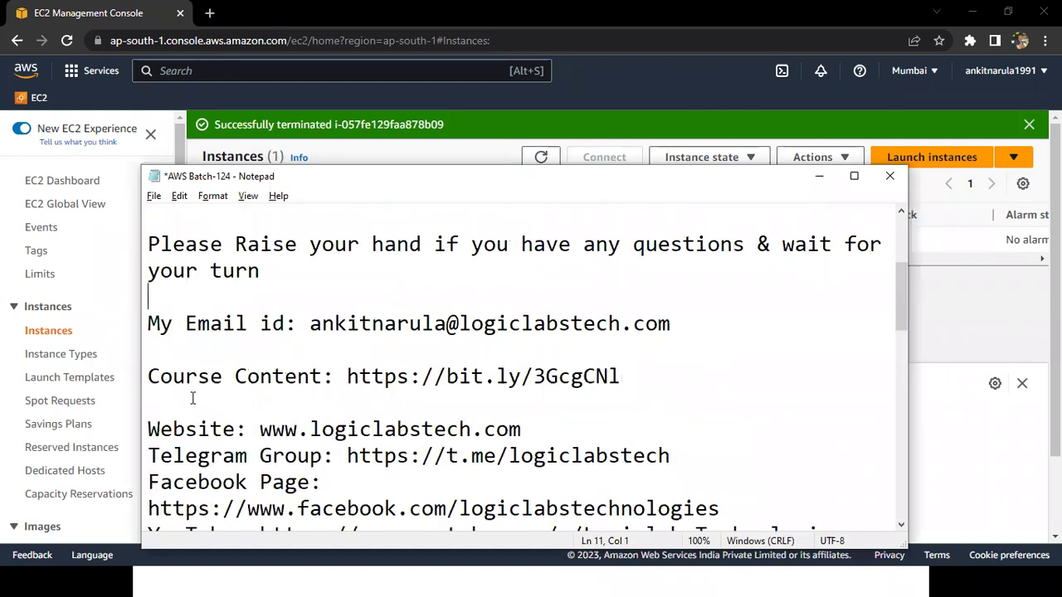
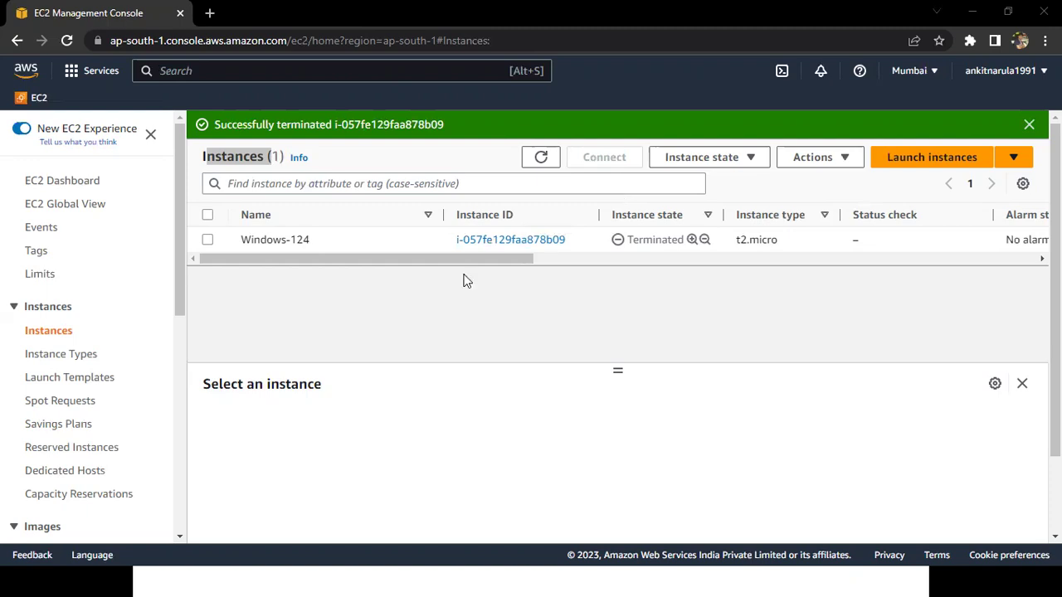
Review the stop, start, reboot, hibernate and terminate options under the instance state actions in the EC2 console, then close them
left_click(721, 162)
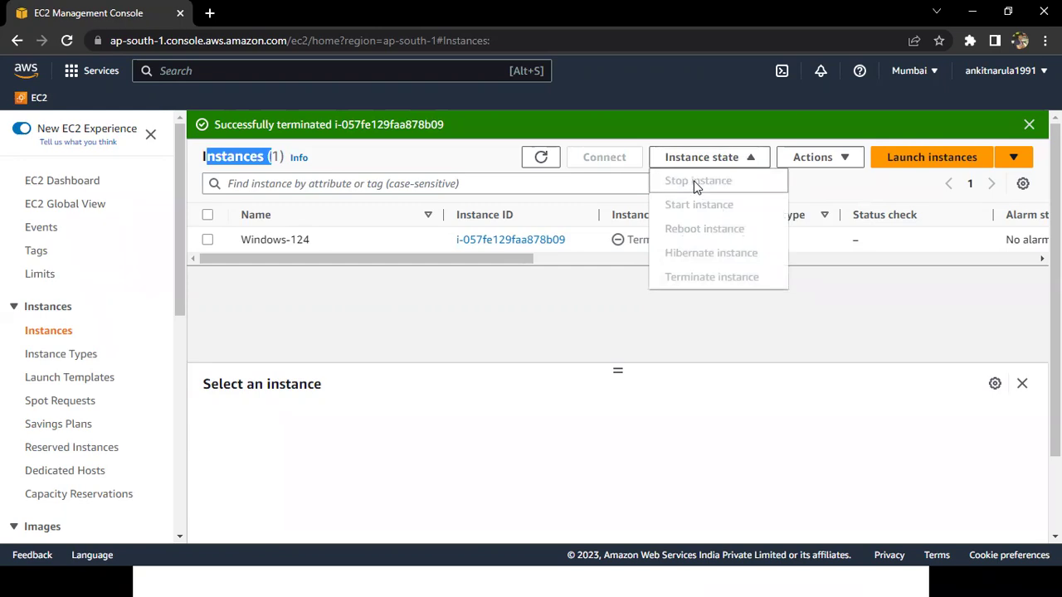
key("Down")
key("Down")
key("Down")
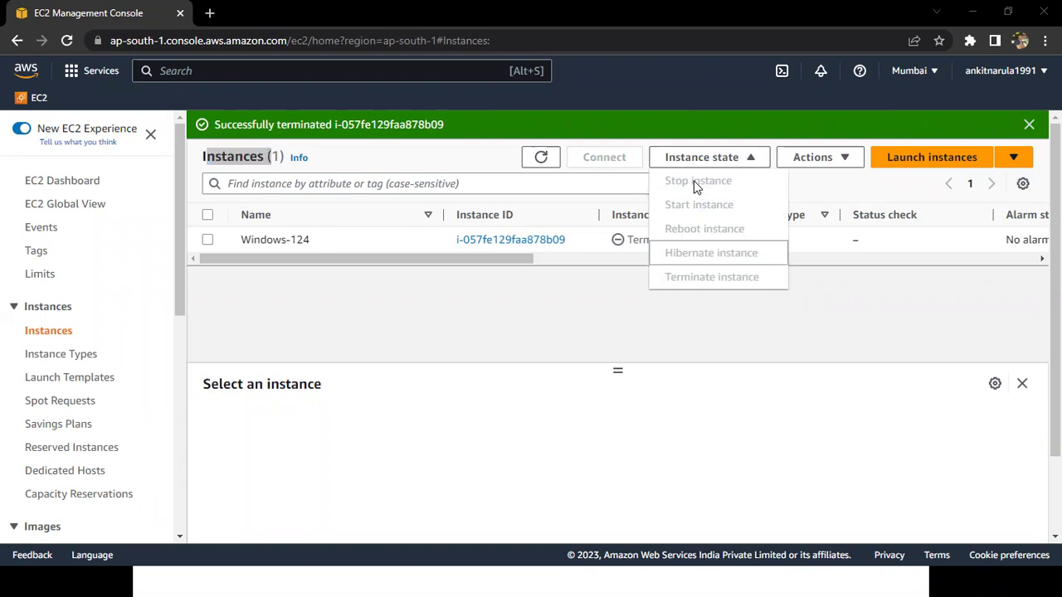
left_click(696, 278)
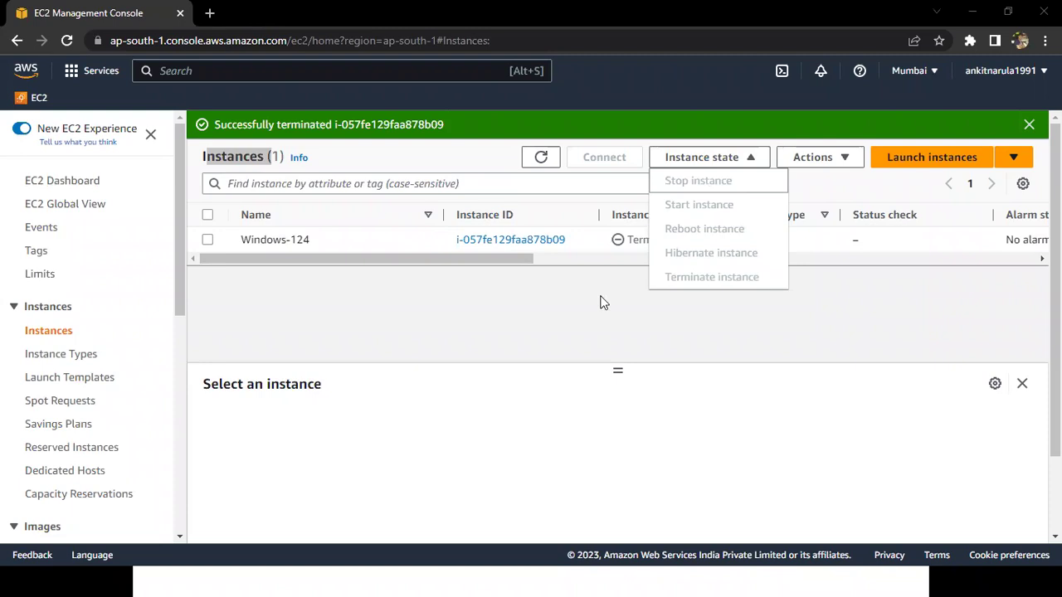
key("Down")
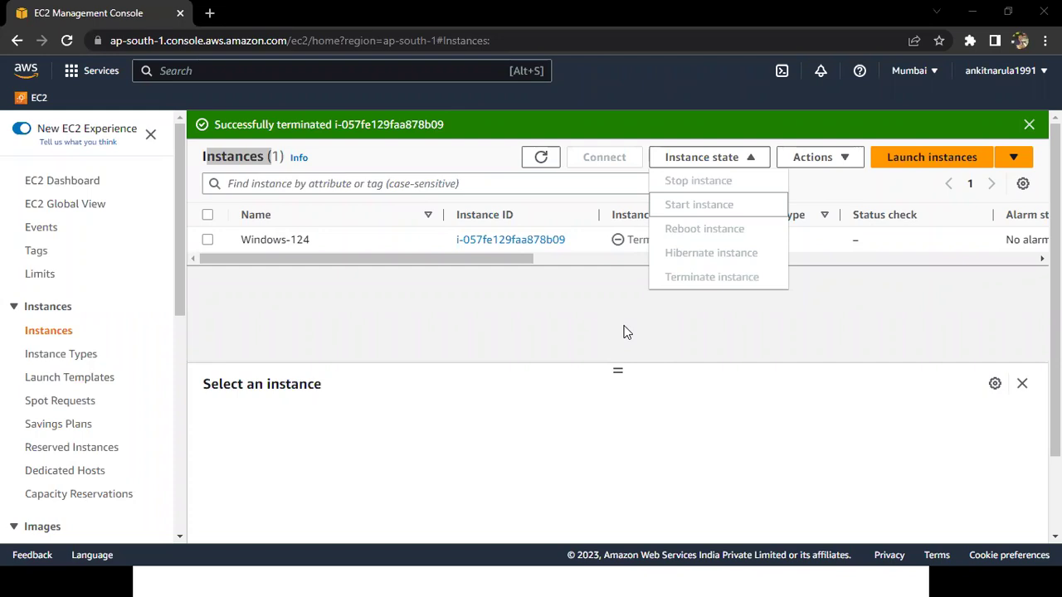
left_click(652, 333)
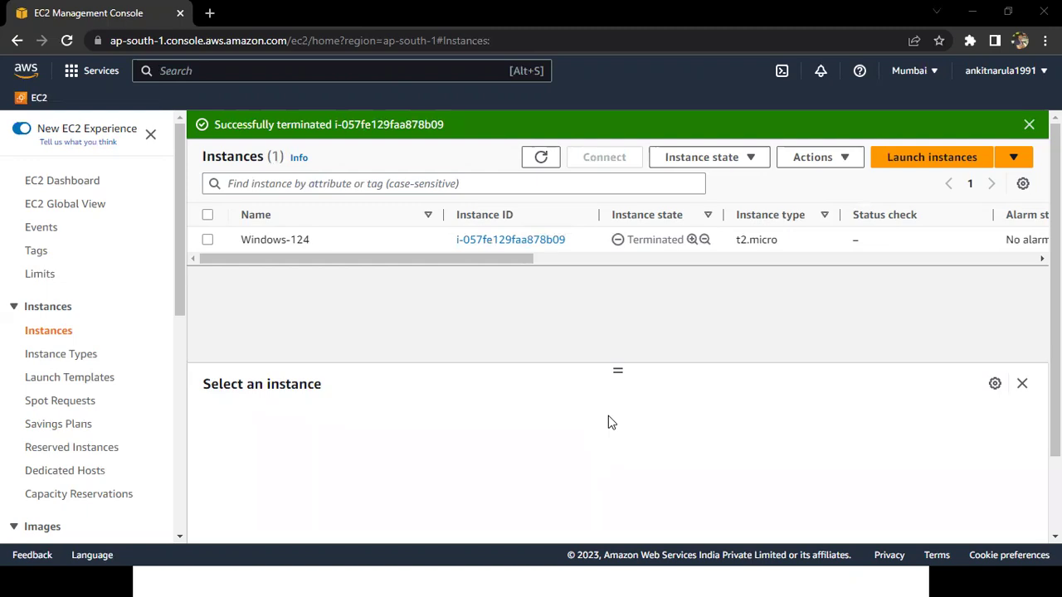
Open the VPC service from Console Home and view the details of the Default VPC in the VPC list
left_click(23, 73)
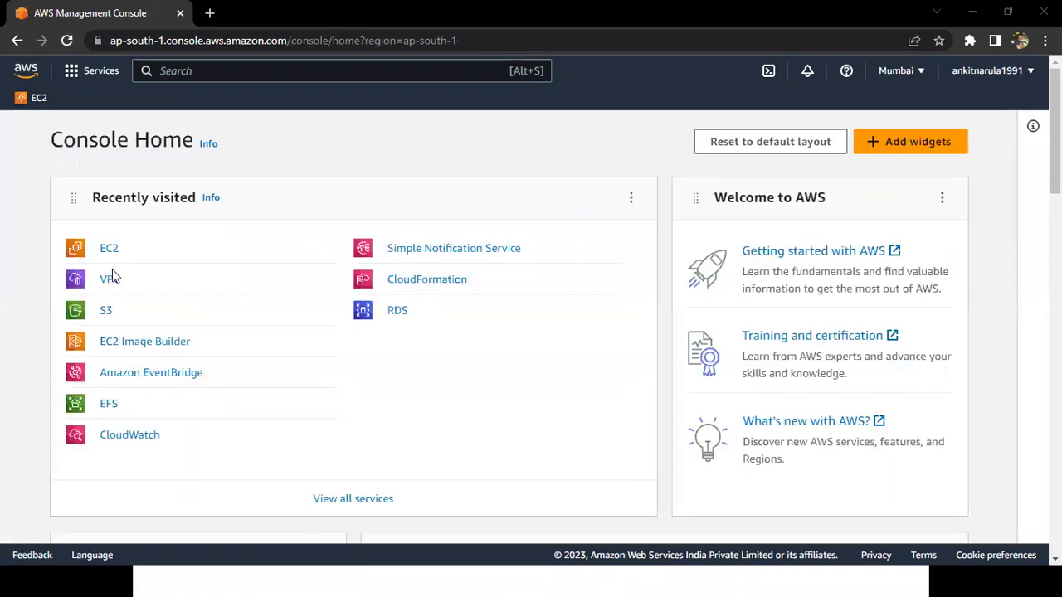
left_click(108, 286)
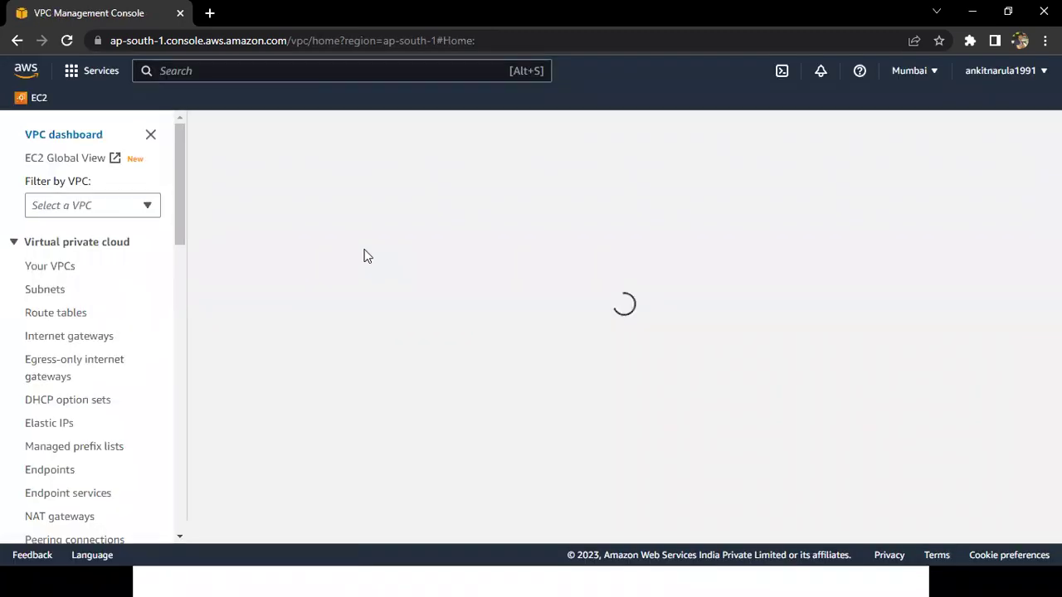
left_click(48, 268)
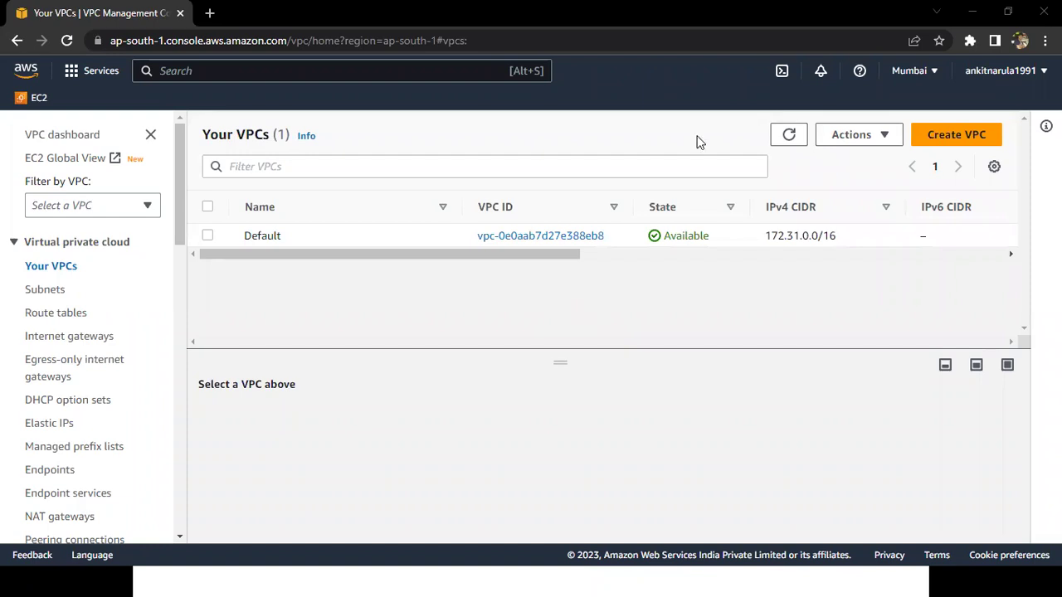
left_click(777, 270)
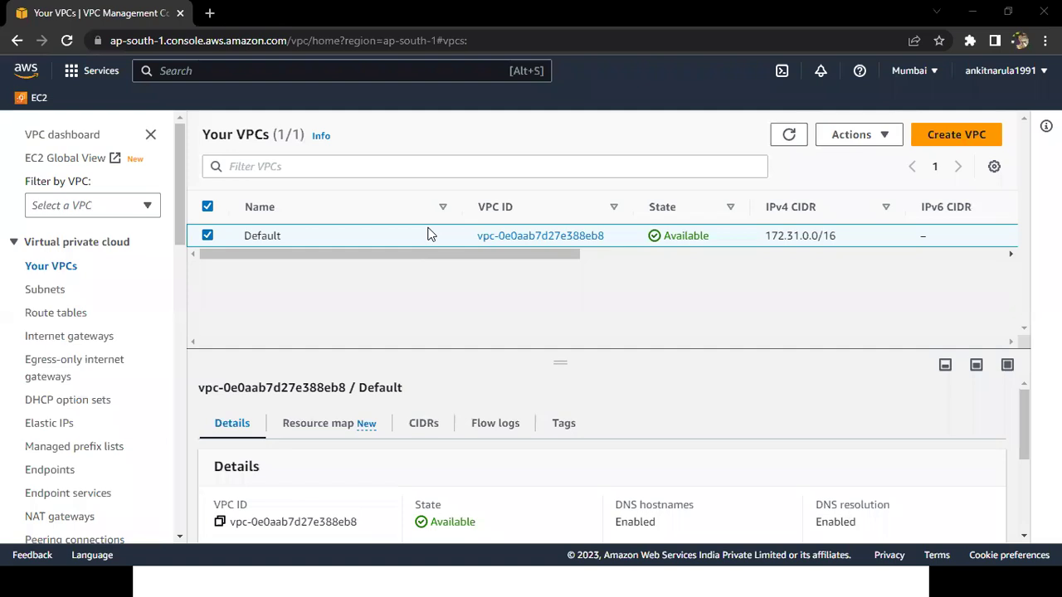
Return to the AWS Console Home and bring up the Notepad notes at the Course Content line
left_click(38, 69)
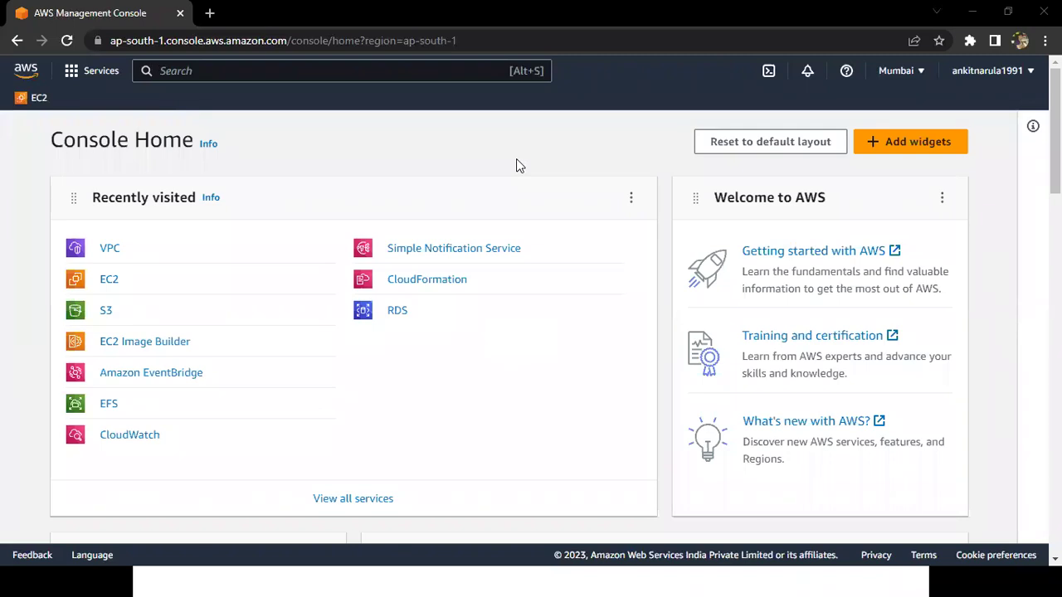
left_click(334, 71)
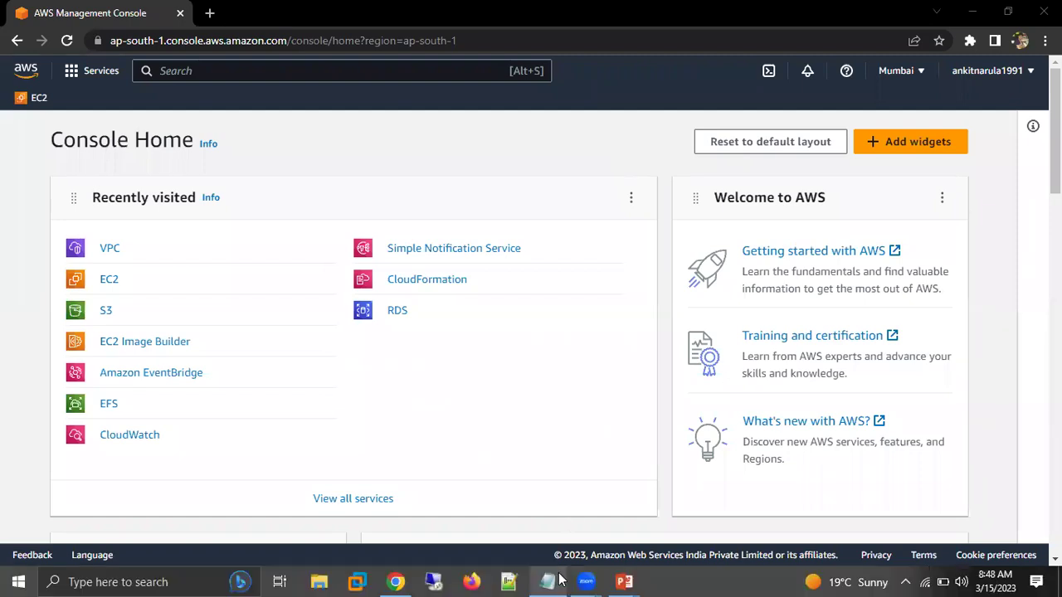
left_click(547, 582)
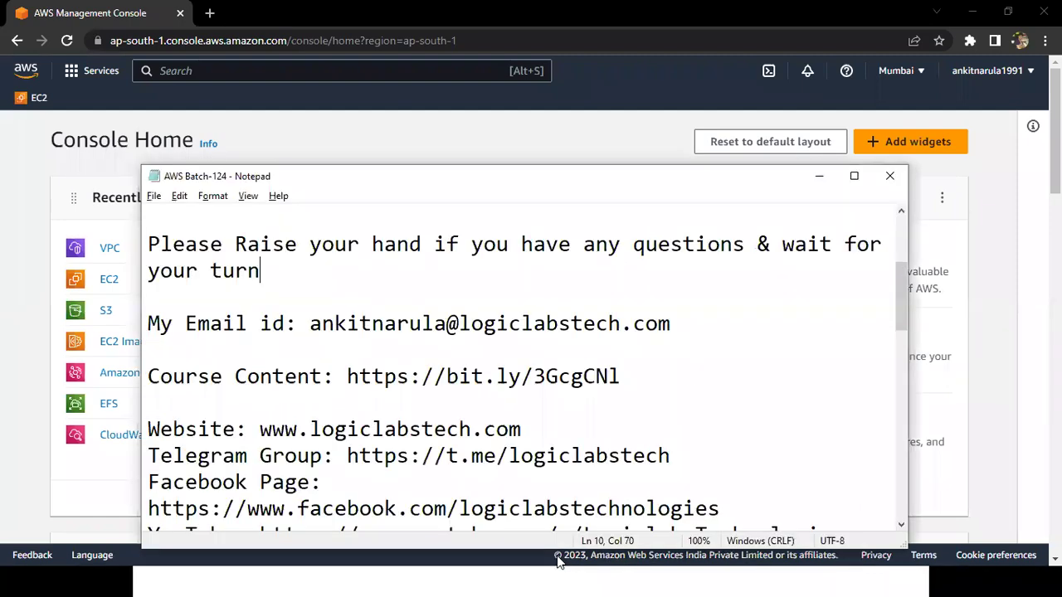
left_click(690, 377)
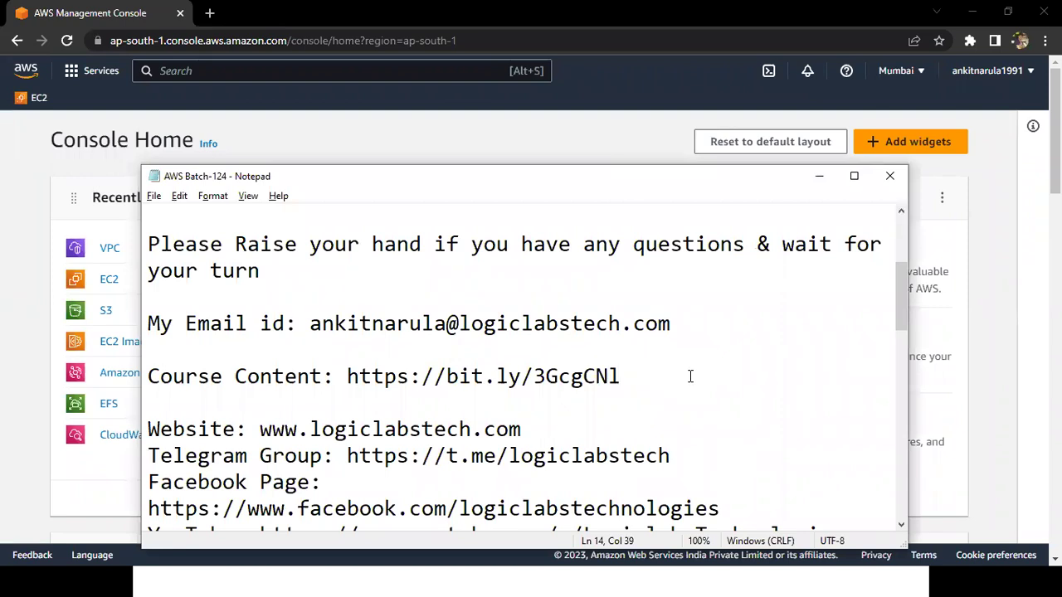